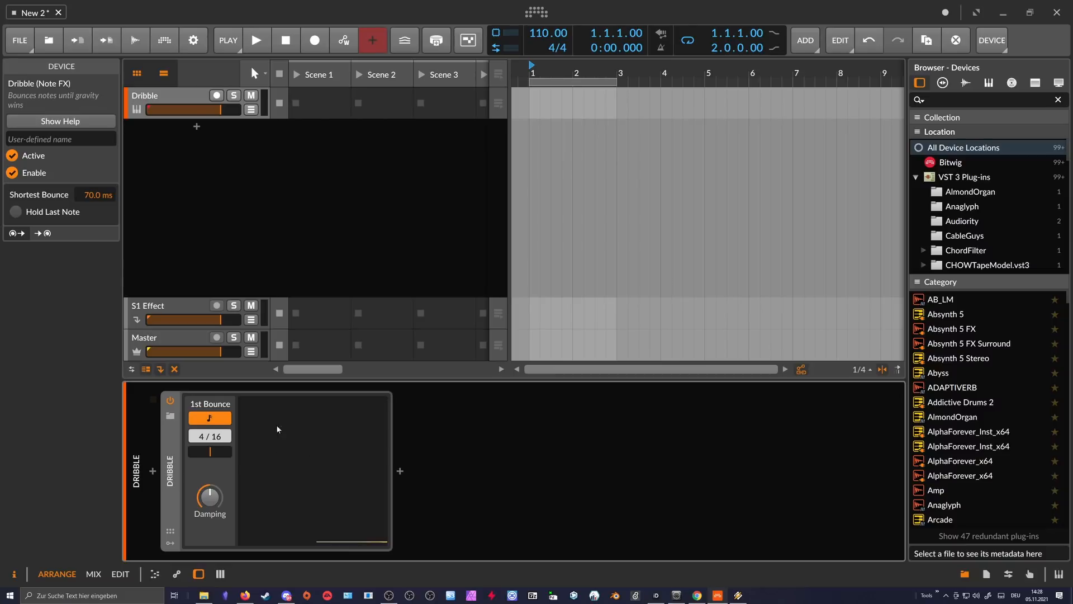
- Insert Bitwig's Polysynth instrument after the Dribble device
{"action": "left_click", "coordinate": [401, 471]}
{"action": "type", "text": "poly"}
{"action": "key", "text": "Down"}
{"action": "key", "text": "Down"}
{"action": "key", "text": "Down"}
{"action": "key", "text": "Down"}
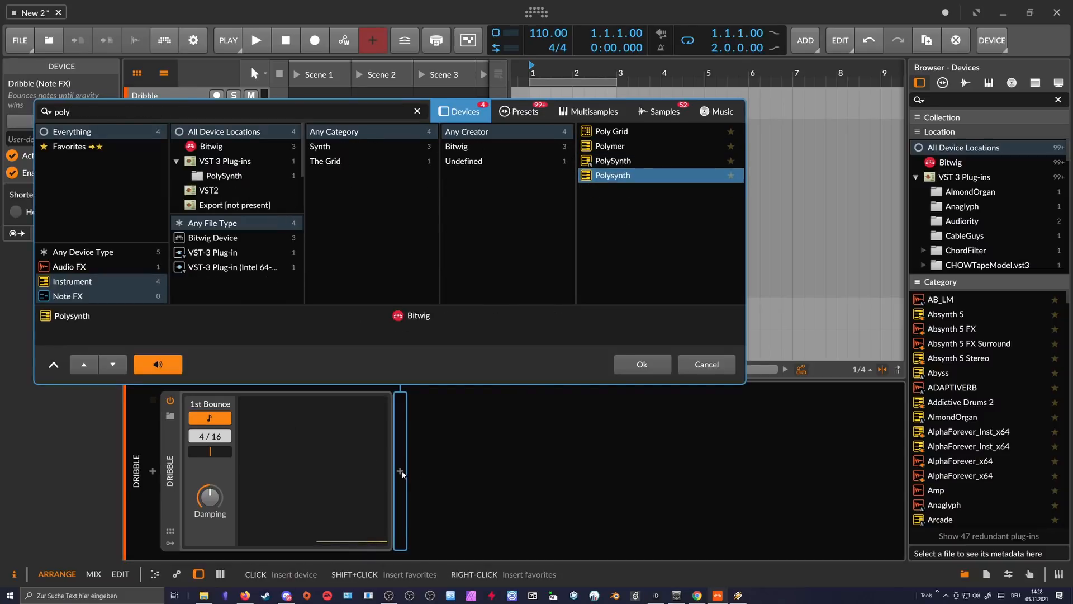
{"action": "key", "text": "Return"}
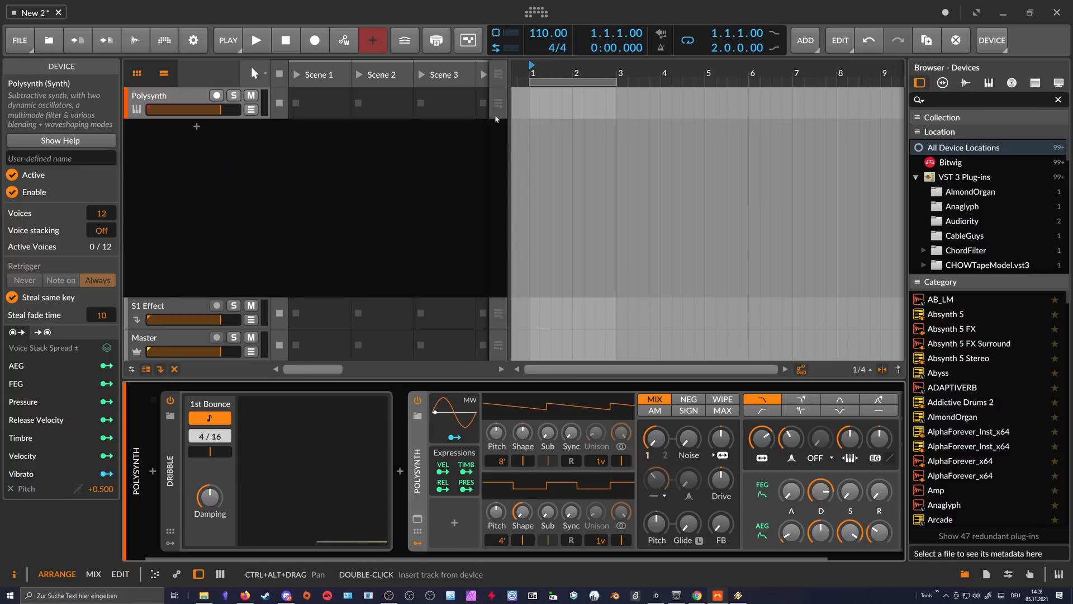
- Create a two-bar clip at bar 1 on the Polysynth track and return the playhead to the start
{"action": "double_click", "coordinate": [553, 102]}
{"action": "left_click_drag", "start_coordinate": [572, 96], "coordinate": [615, 96]}
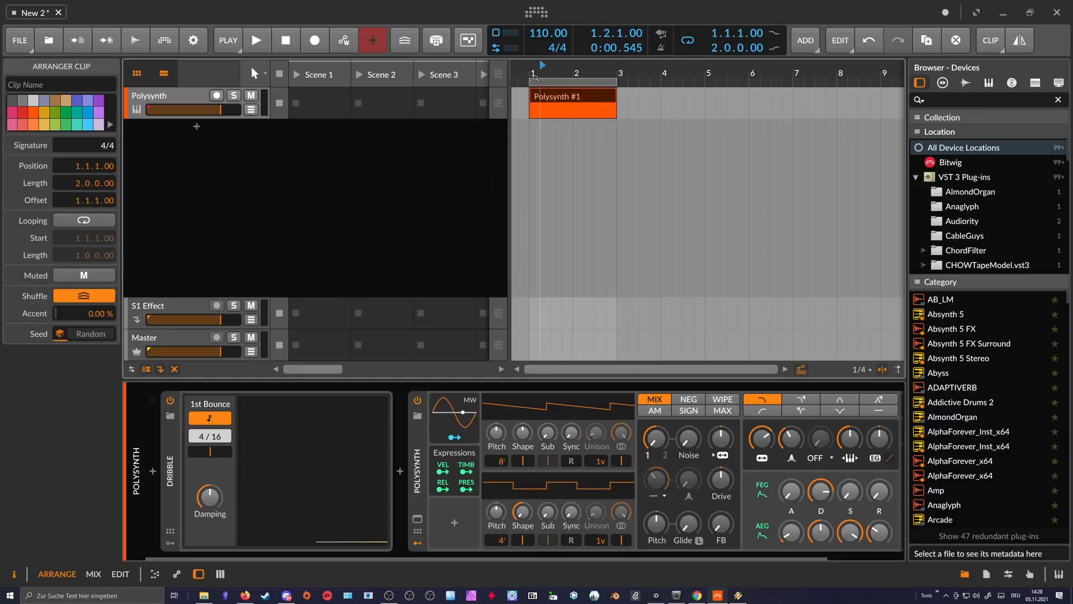
{"action": "left_click", "coordinate": [534, 83]}
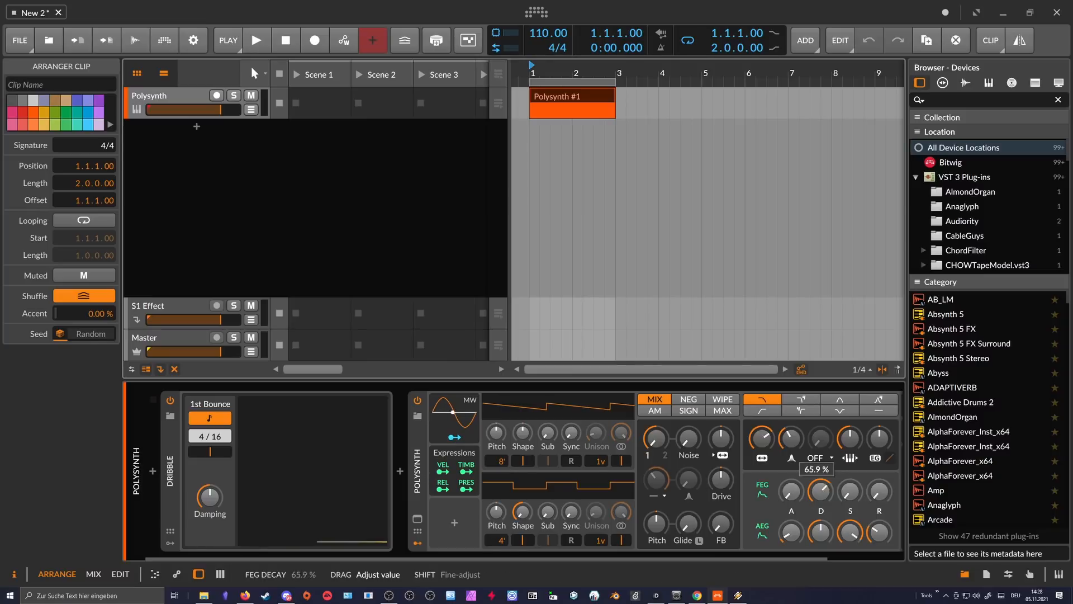
- Draw a C3 note starting at 1.1.1.00 with a length of 1.3.3.00 in the Polysynth #1 clip
{"action": "left_click_drag", "start_coordinate": [683, 558], "coordinate": [782, 557]}
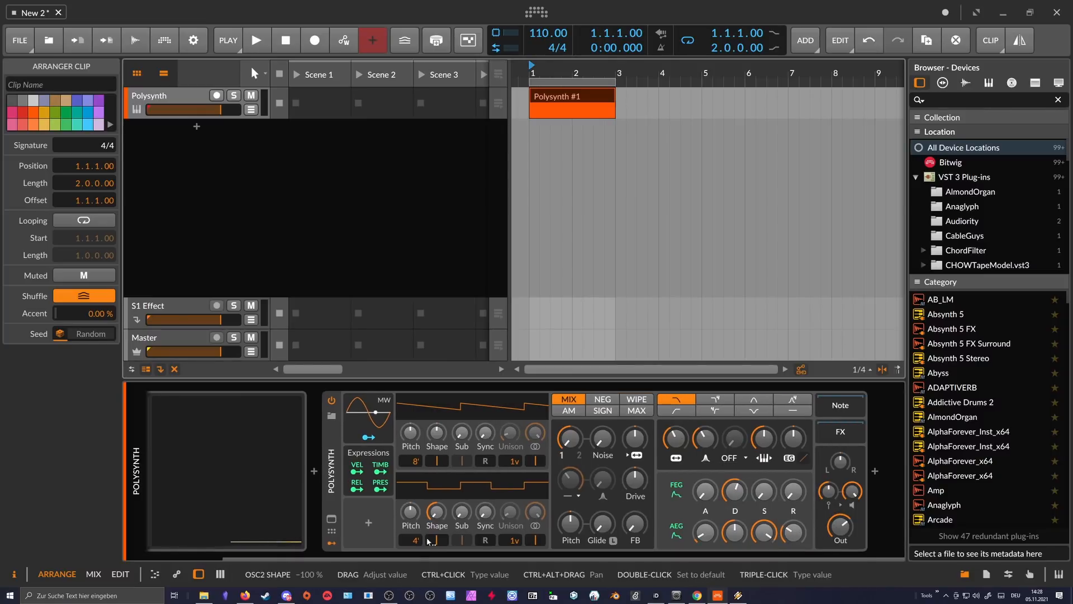
{"action": "scroll", "coordinate": [608, 396], "scroll_direction": "up", "scroll_amount": 3}
{"action": "double_click", "coordinate": [552, 96]}
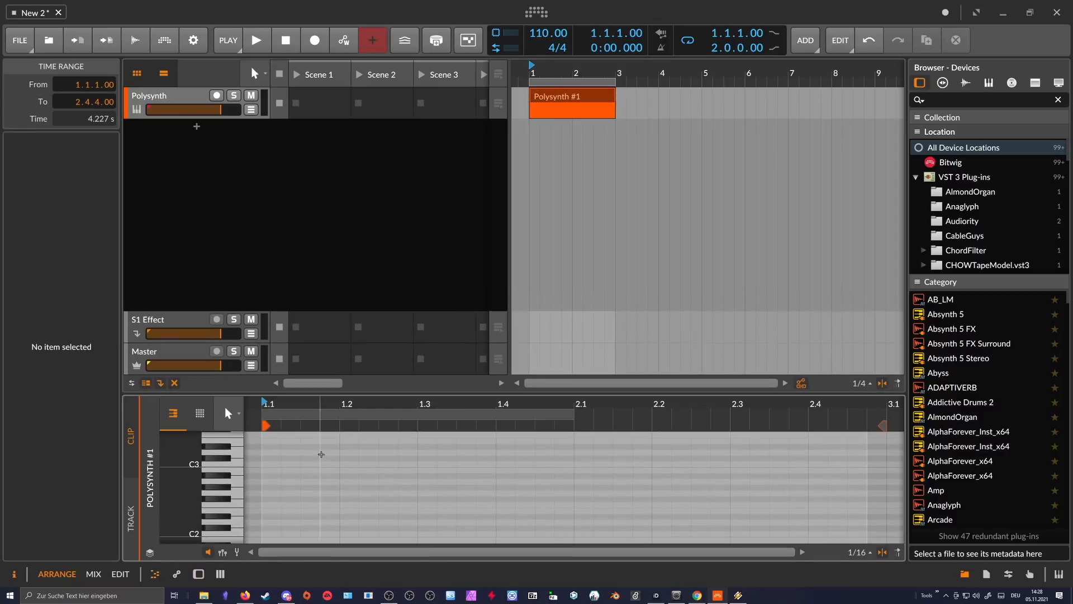
{"action": "left_click", "coordinate": [272, 464]}
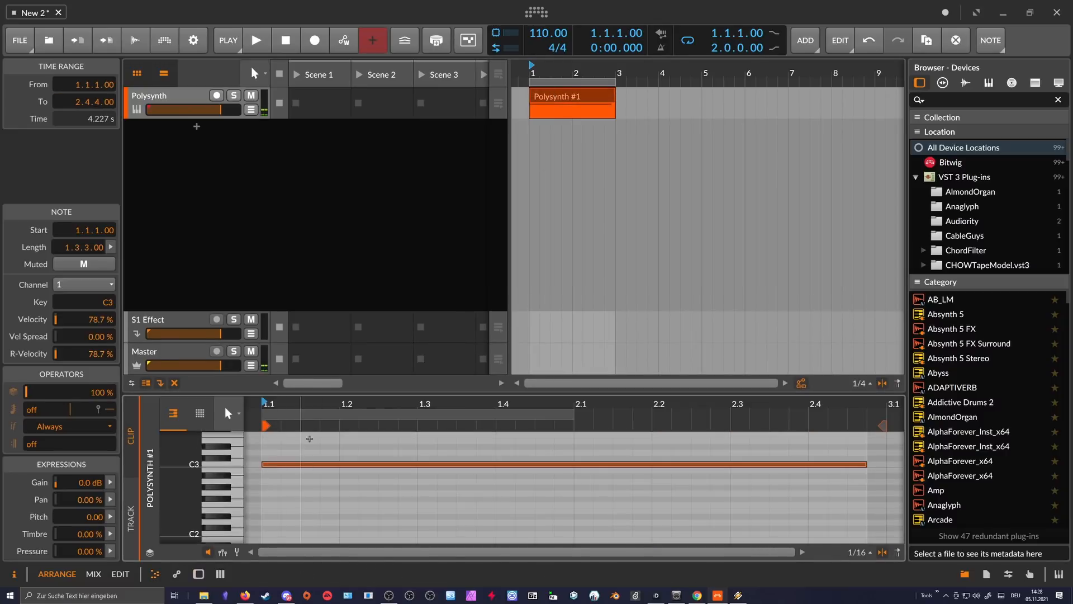
{"action": "scroll", "coordinate": [347, 409], "scroll_direction": "down", "scroll_amount": 4}
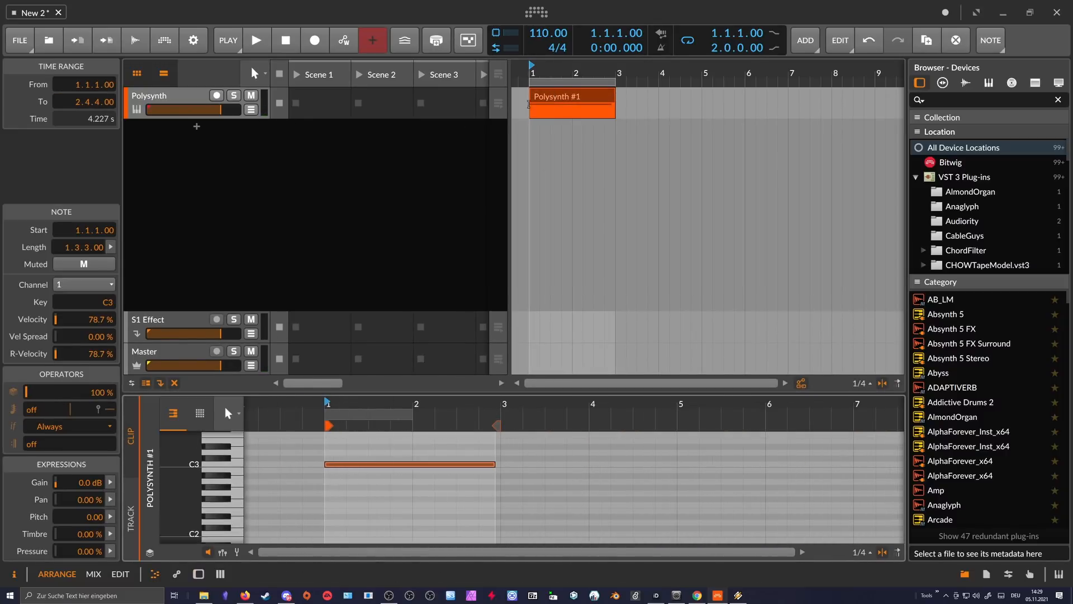
- Show the device chain and play the clip to audition the single note bouncing through Dribble into Polysynth
{"action": "key", "text": "d"}
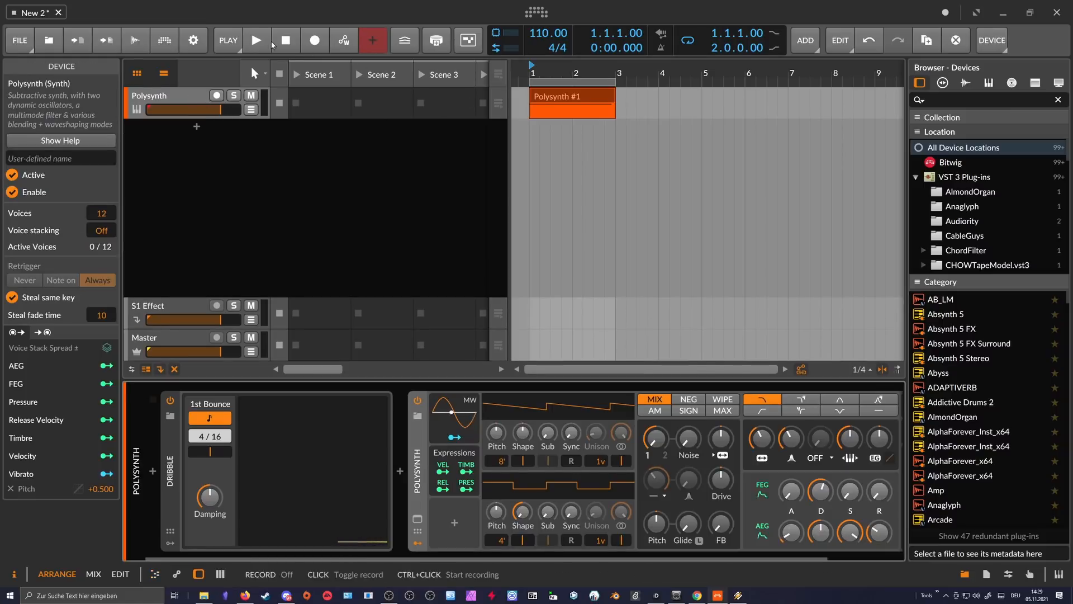
{"action": "left_click", "coordinate": [272, 44]}
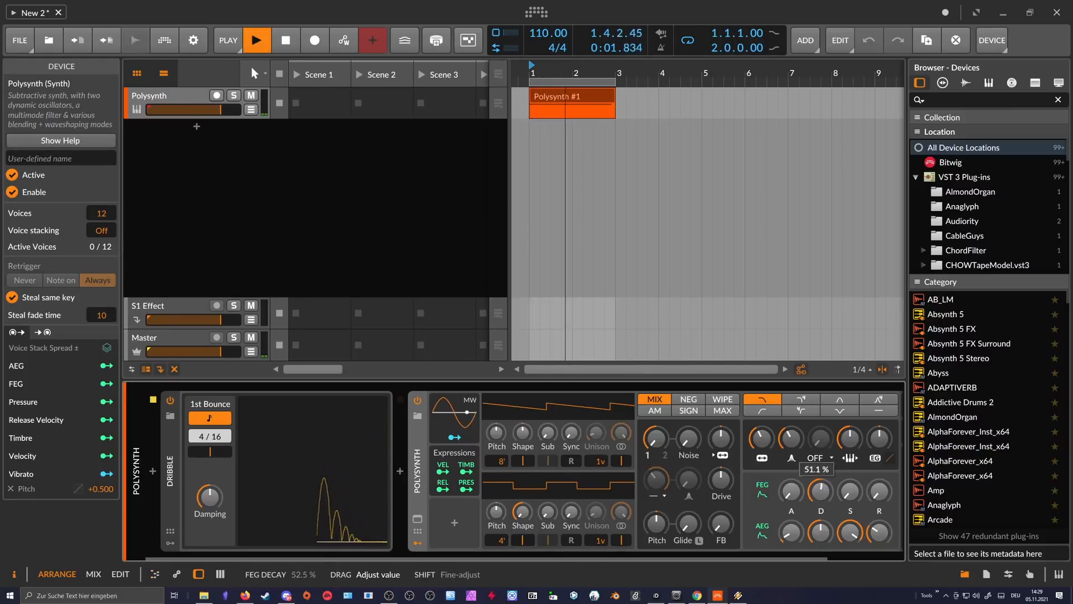
{"action": "key", "text": "space"}
{"action": "key", "text": "space"}
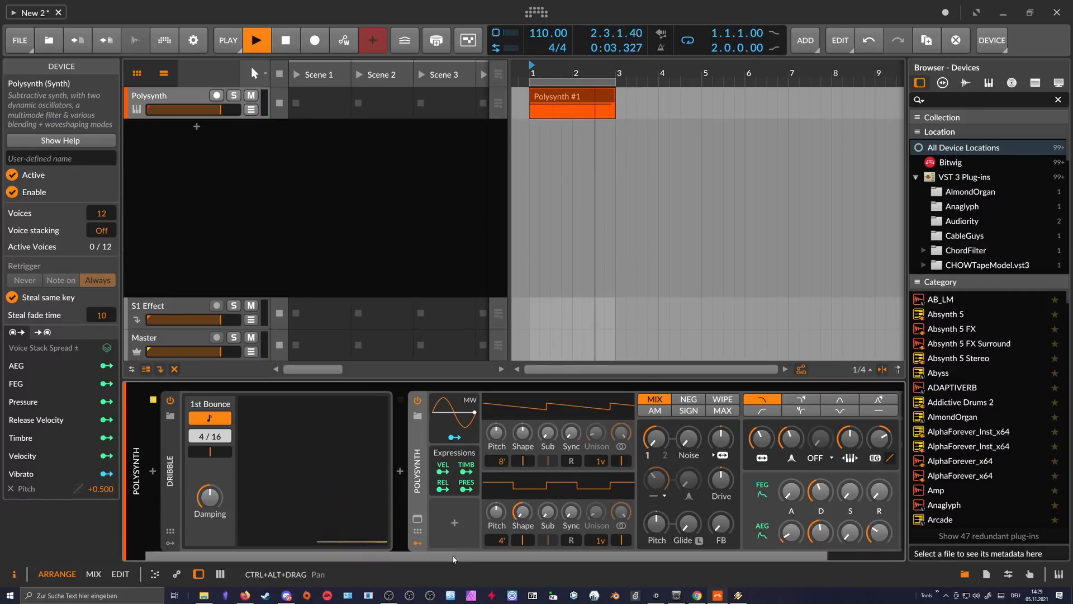
{"action": "left_click_drag", "start_coordinate": [454, 559], "coordinate": [532, 558]}
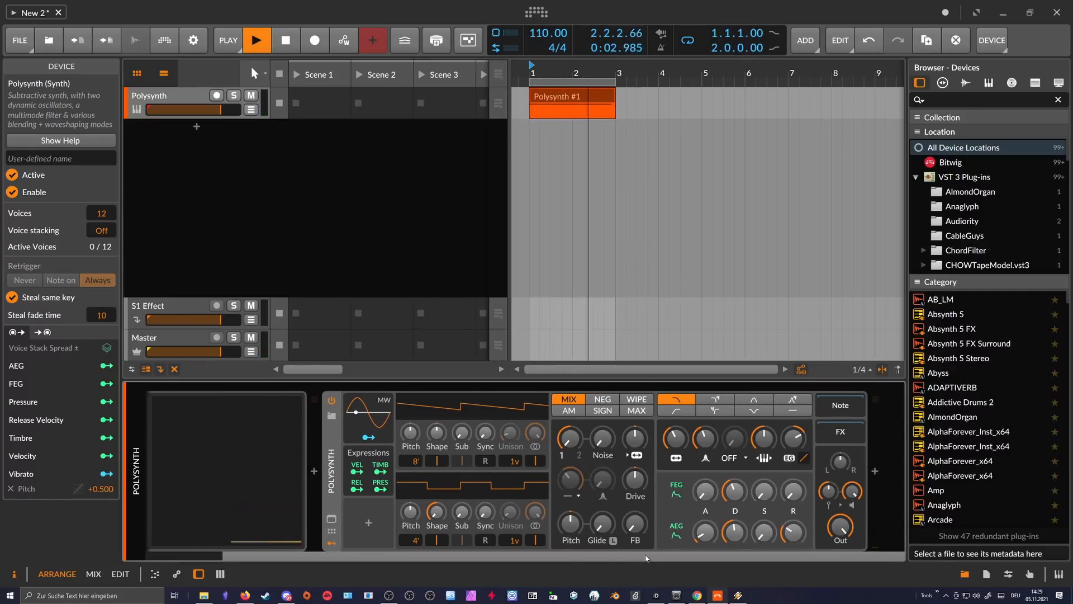
{"action": "left_click_drag", "start_coordinate": [646, 558], "coordinate": [408, 554]}
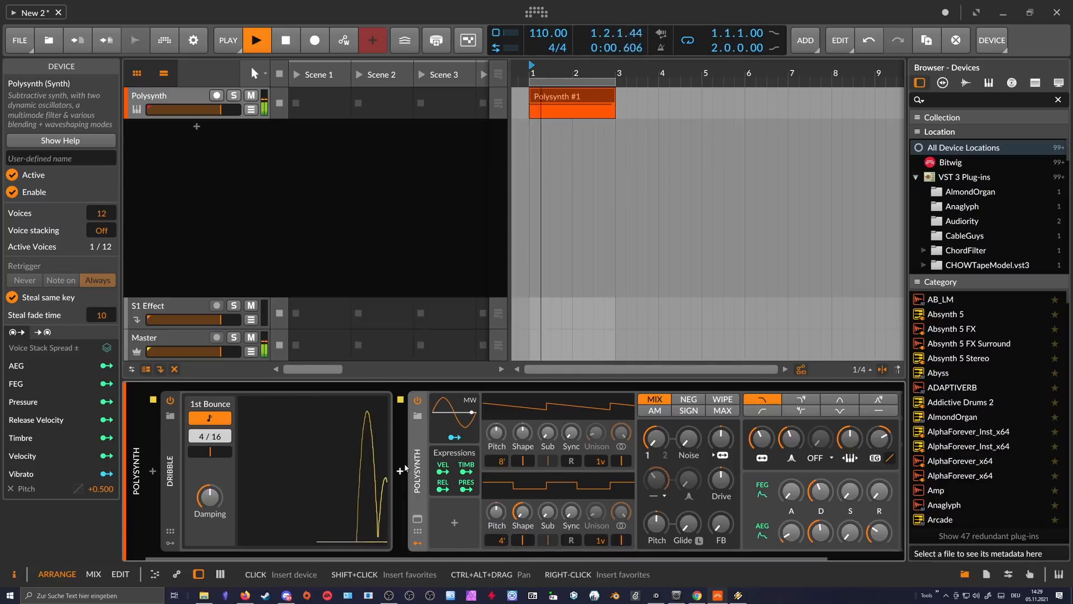
{"action": "key", "text": "space"}
- Lower Dribble's Damping to about 5 % and play the clip to hear the longer bounces
{"action": "left_click_drag", "start_coordinate": [211, 505], "coordinate": [212, 532]}
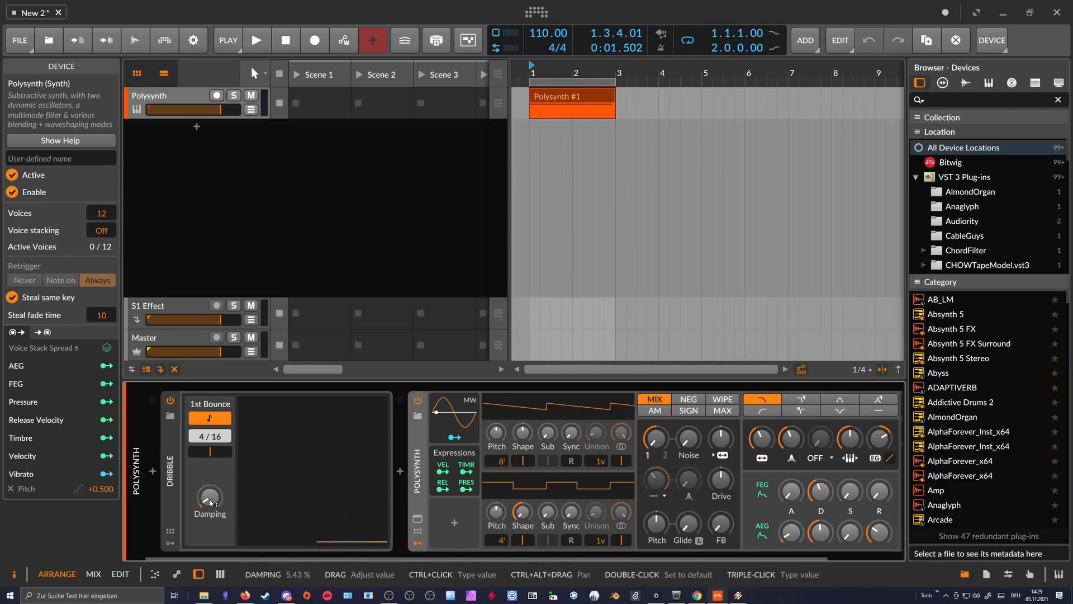
{"action": "key", "text": "space"}
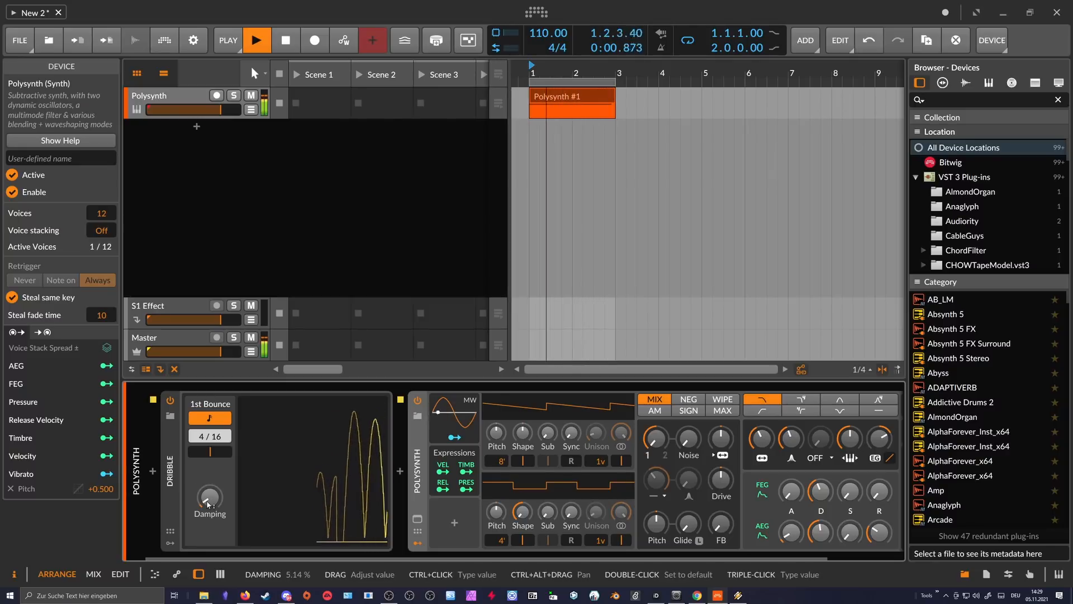
{"action": "key", "text": "space"}
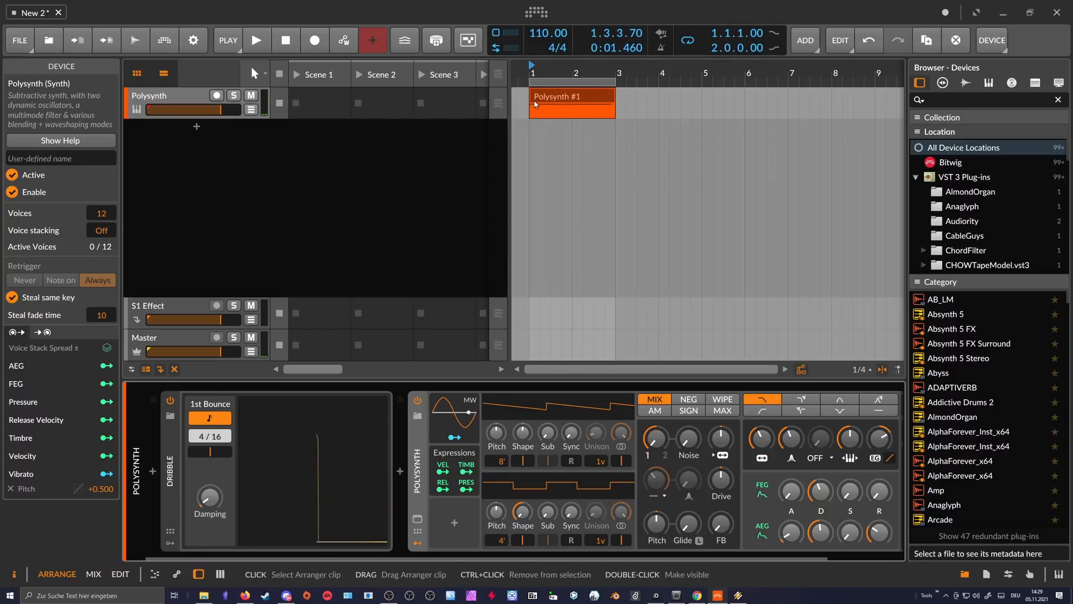
- Add a C4 note and a G3 note at the start of the Polysynth #1 clip
{"action": "scroll", "coordinate": [545, 102], "scroll_direction": "up", "scroll_amount": 2}
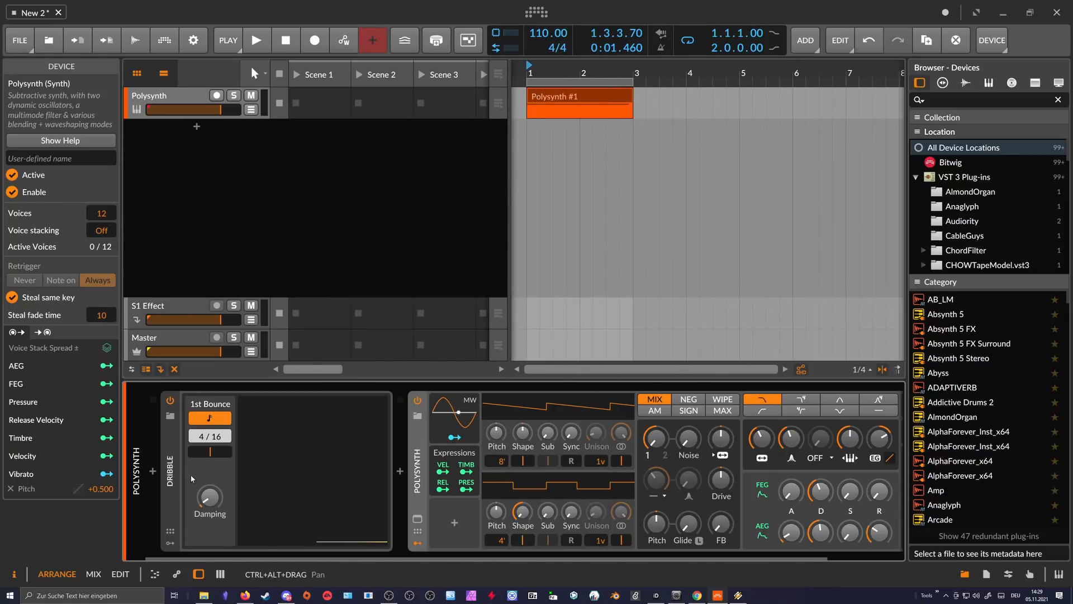
{"action": "double_click", "coordinate": [564, 96]}
{"action": "scroll", "coordinate": [296, 486], "scroll_direction": "up", "scroll_amount": 3}
{"action": "double_click", "coordinate": [275, 486]}
{"action": "scroll", "coordinate": [276, 493], "scroll_direction": "down", "scroll_amount": 1}
{"action": "left_click", "coordinate": [276, 497]}
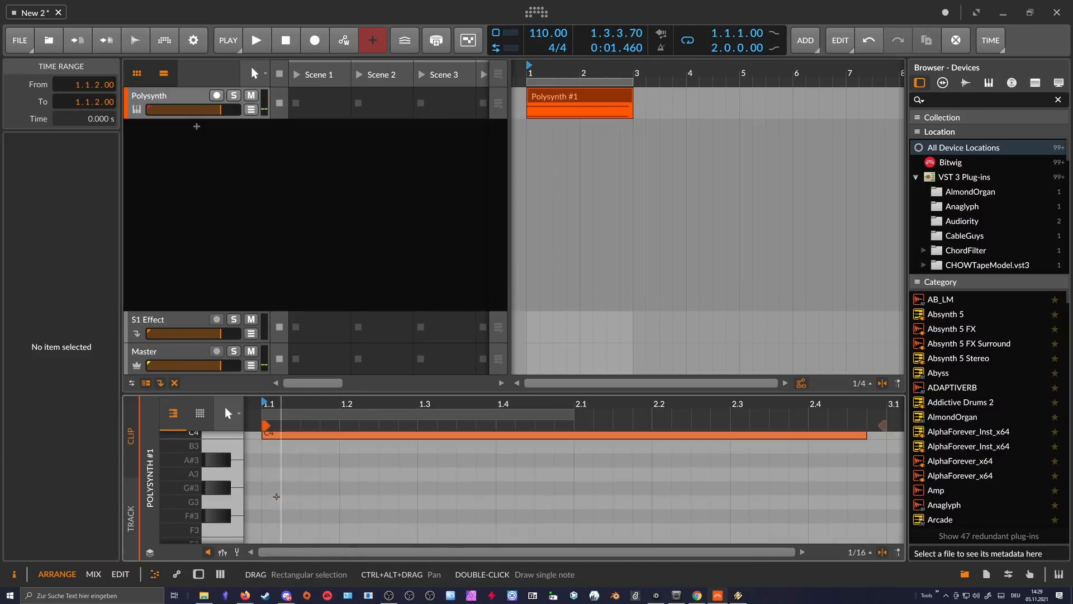
{"action": "double_click", "coordinate": [277, 496]}
- Play the three-note clip while setting Dribble's first bounce to 2/16 and its Damping to about 6.6 %
{"action": "key", "text": "d"}
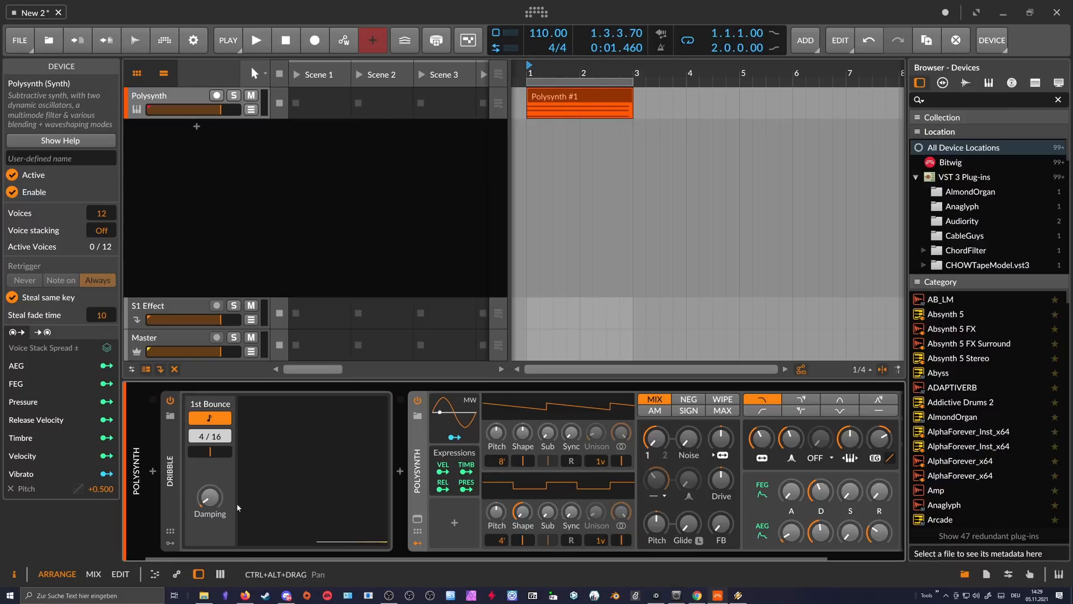
{"action": "key", "text": "space"}
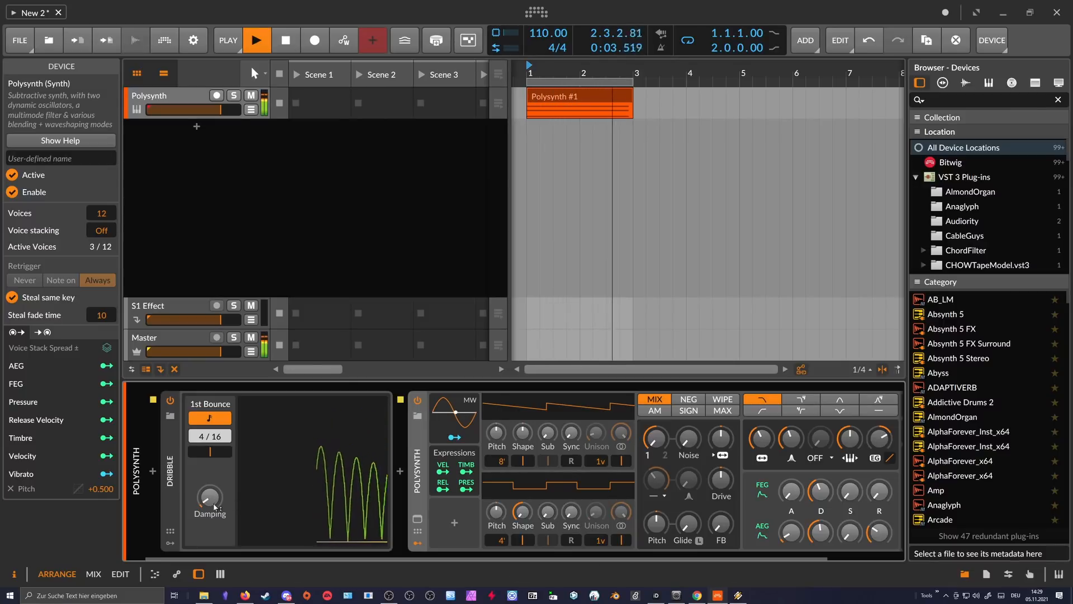
{"action": "left_click_drag", "start_coordinate": [215, 510], "coordinate": [216, 505]}
{"action": "key", "text": "space"}
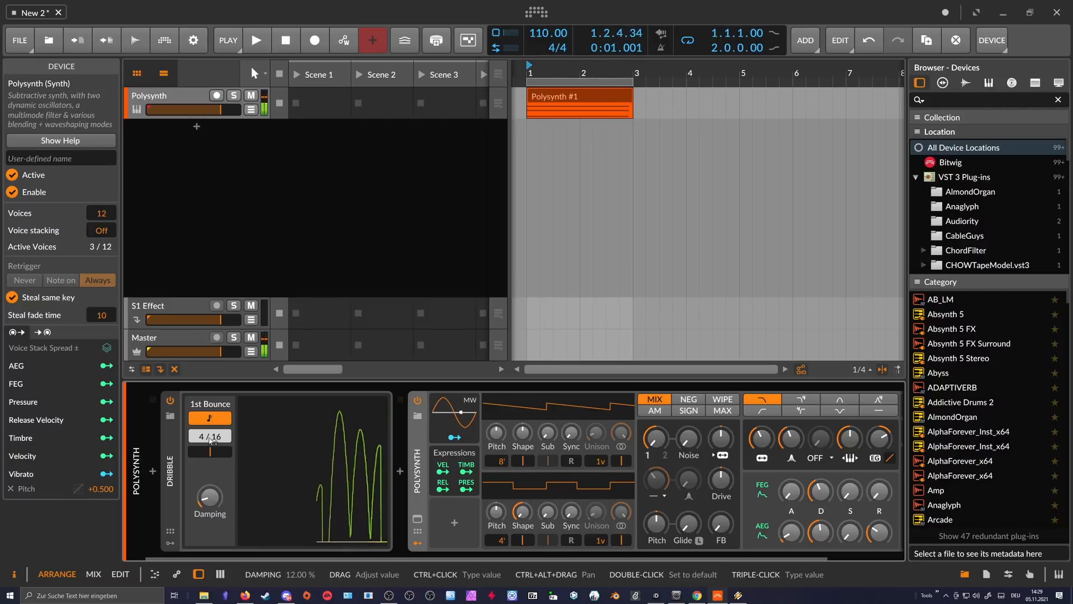
{"action": "left_click_drag", "start_coordinate": [210, 436], "coordinate": [210, 504]}
{"action": "key", "text": "space"}
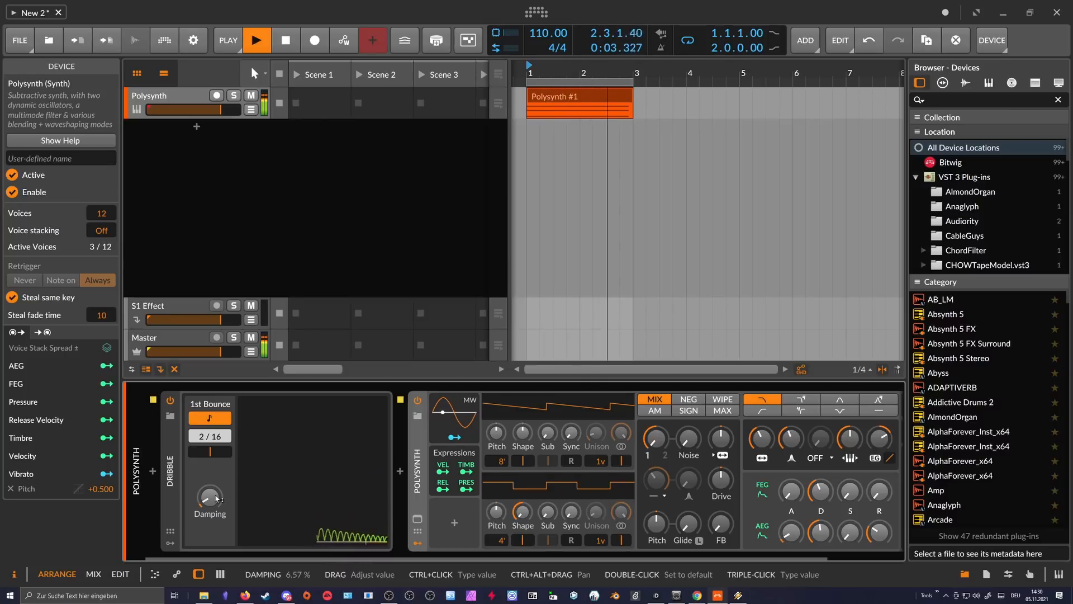
{"action": "key", "text": "space"}
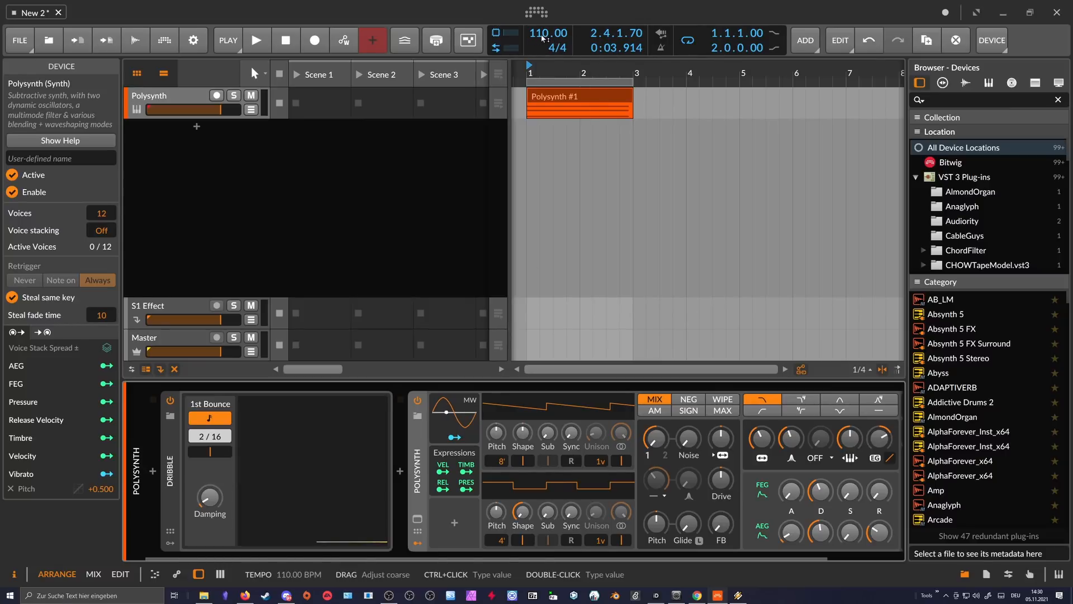
- Set the project tempo to 120 BPM
{"action": "left_click_drag", "start_coordinate": [542, 37], "coordinate": [542, 32]}
{"action": "scroll", "coordinate": [552, 71], "scroll_direction": "down", "scroll_amount": 3}
{"action": "scroll", "coordinate": [553, 71], "scroll_direction": "up", "scroll_amount": 3}
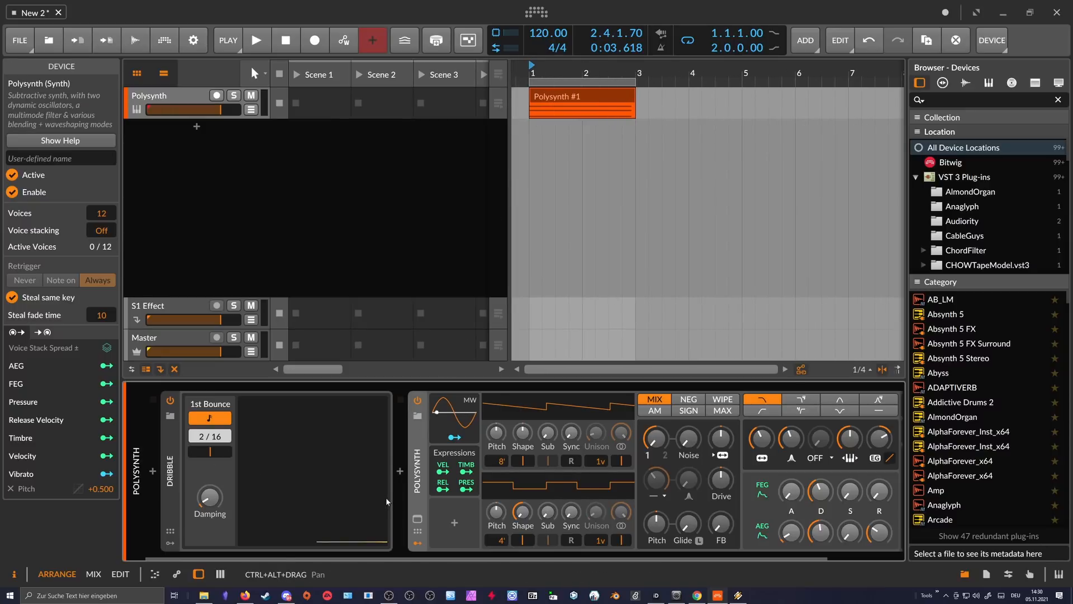
- Insert a Quantize note effect between Dribble and Polysynth
{"action": "left_click", "coordinate": [401, 475]}
{"action": "type", "text": "quan"}
{"action": "key", "text": "Down"}
{"action": "key", "text": "Return"}
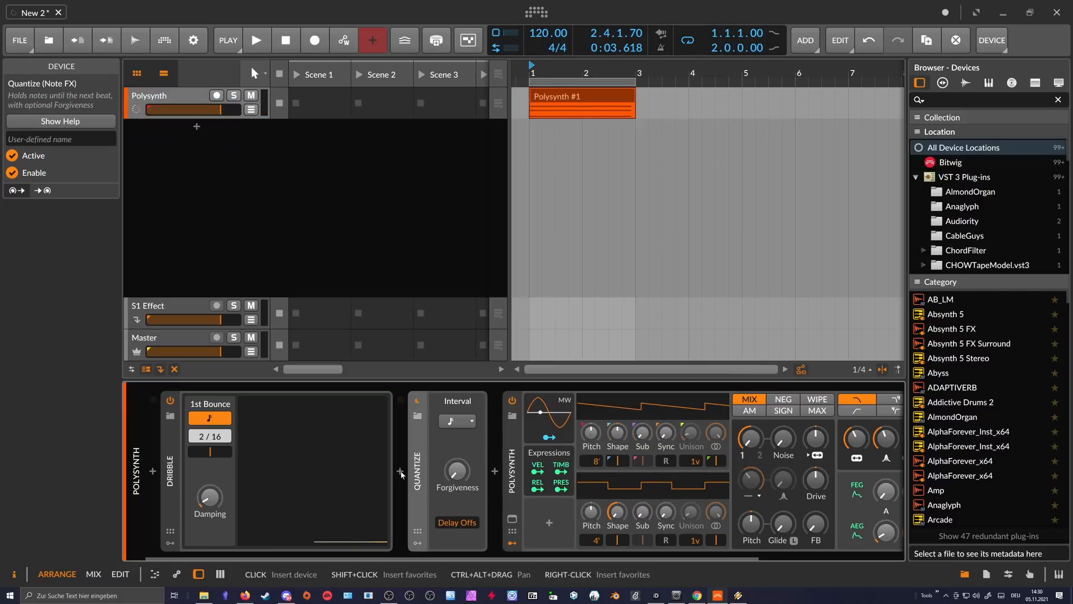
- Choose 16th note as the Quantize device's timing interval
{"action": "left_click", "coordinate": [457, 420]}
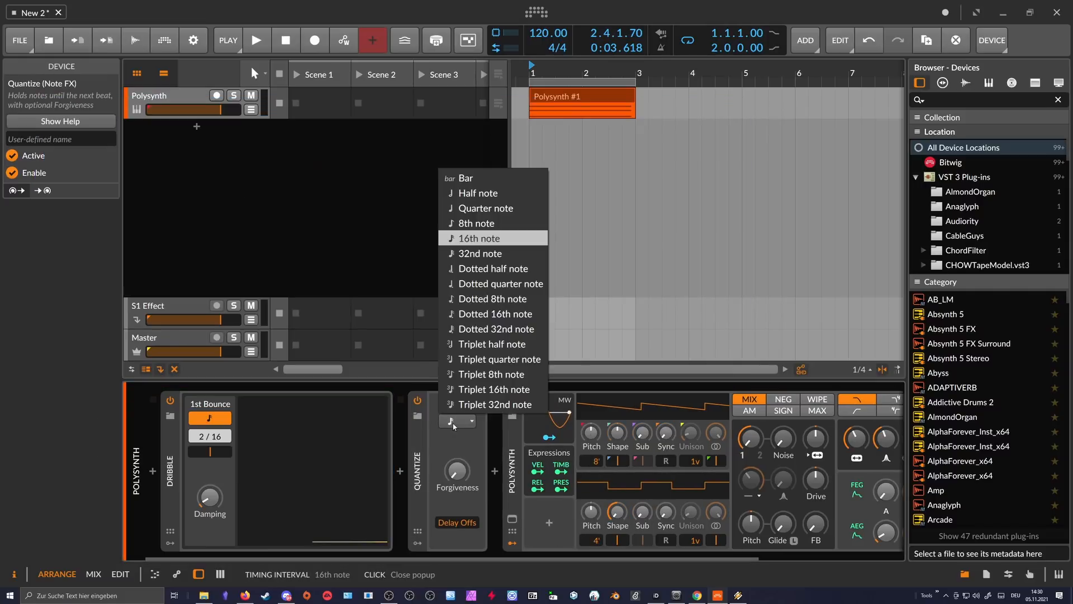
{"action": "left_click", "coordinate": [481, 240]}
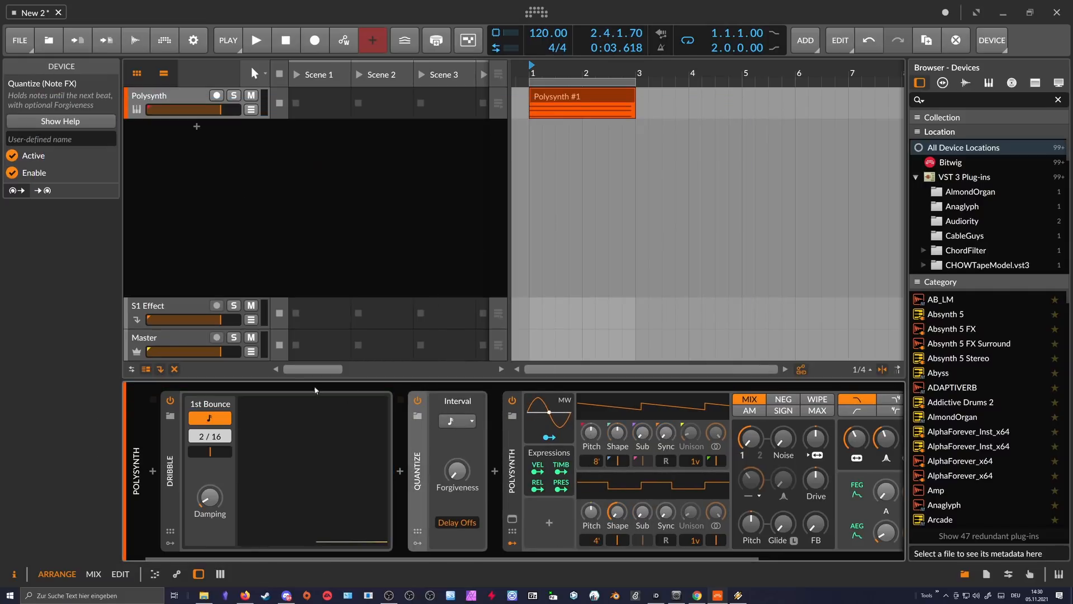
{"action": "left_click", "coordinate": [441, 424]}
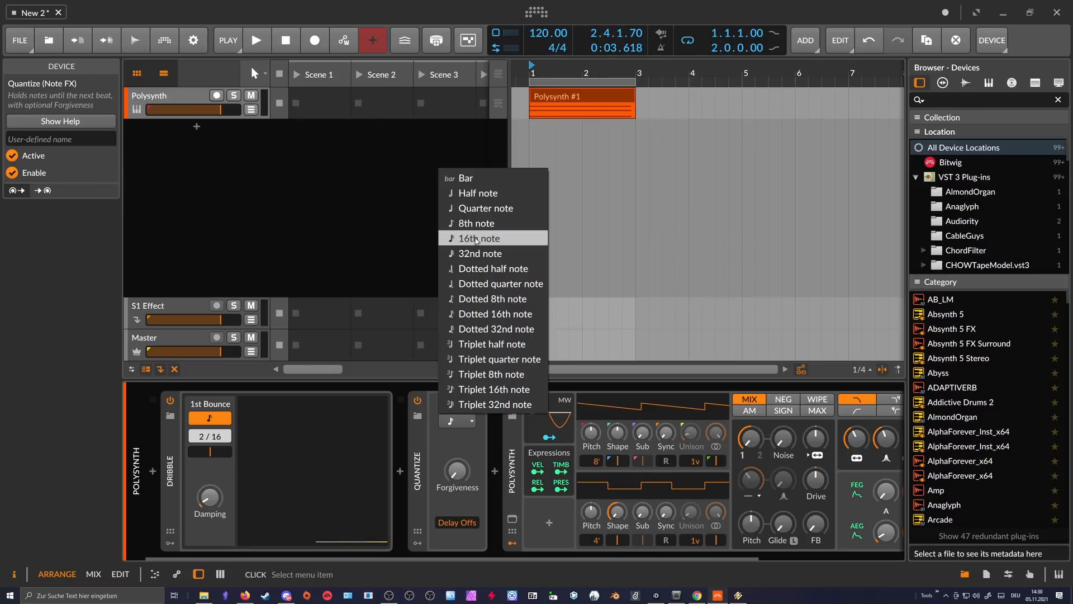
{"action": "left_click", "coordinate": [487, 328]}
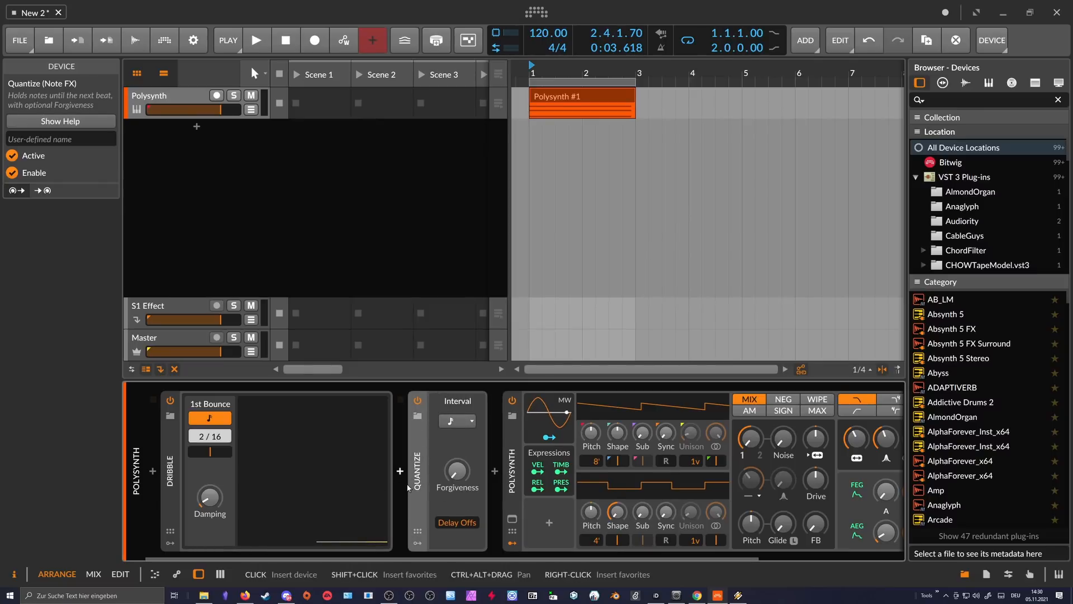
{"action": "mouse_move", "coordinate": [411, 558]}
{"action": "left_mouse_down"}
{"action": "mouse_move", "coordinate": [502, 558]}
{"action": "mouse_move", "coordinate": [407, 554]}
{"action": "left_mouse_up"}
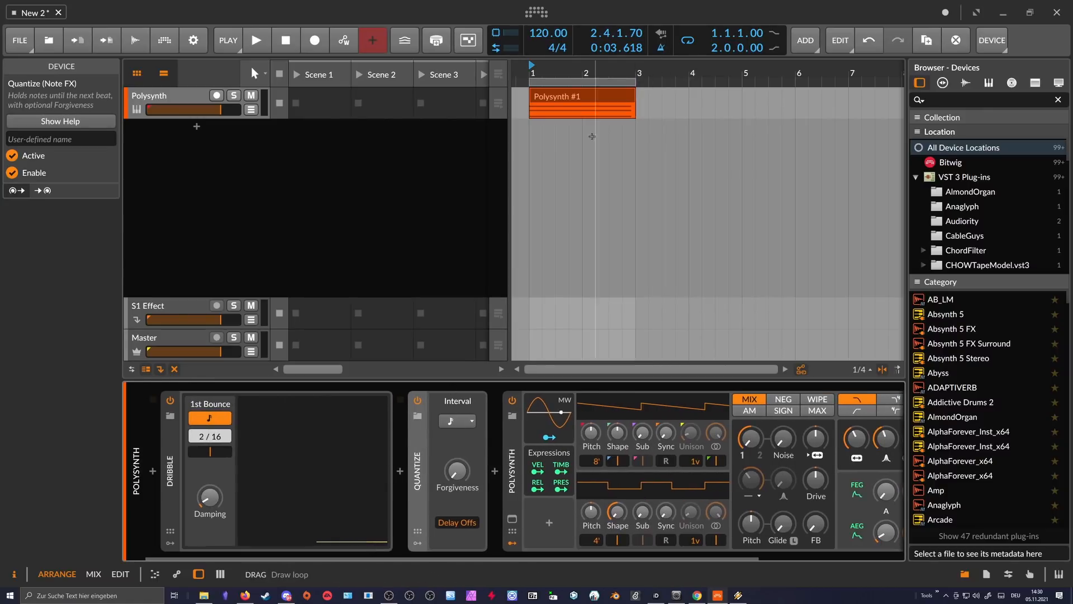
- Play the clip, bypass Quantize for comparison and set Dribble's first bounce to 3/16
{"action": "key", "text": "space"}
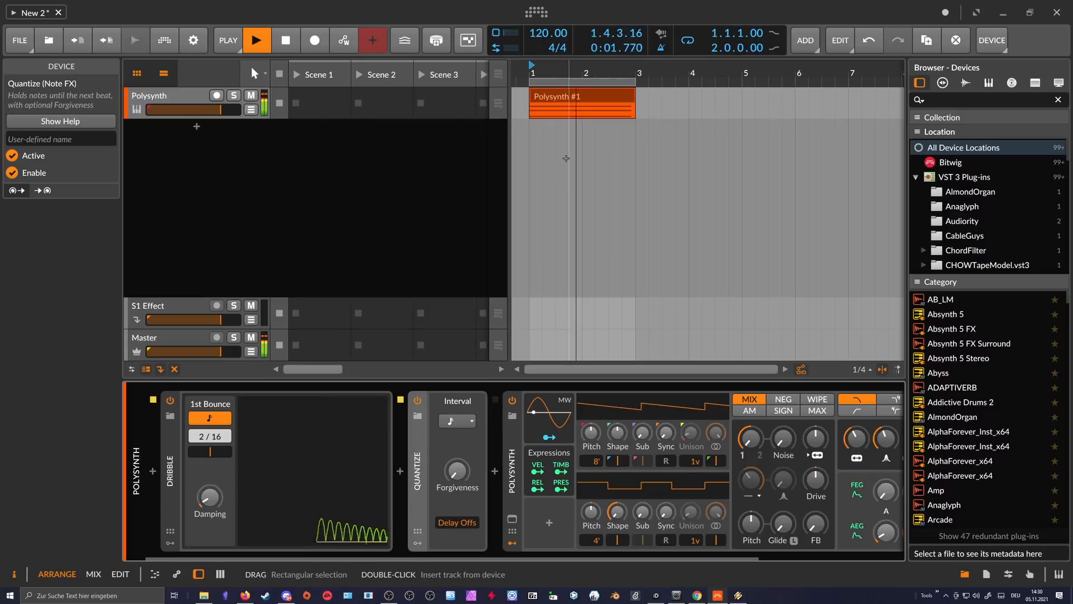
{"action": "left_click", "coordinate": [417, 400]}
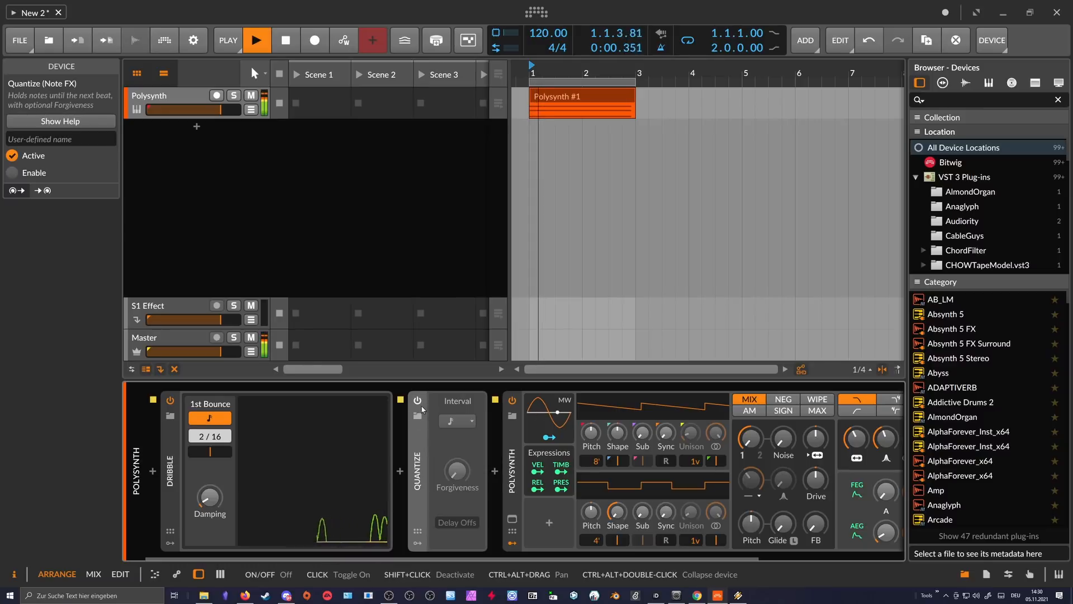
{"action": "left_click_drag", "start_coordinate": [231, 439], "coordinate": [231, 430]}
{"action": "key", "text": "space"}
{"action": "key", "text": "space"}
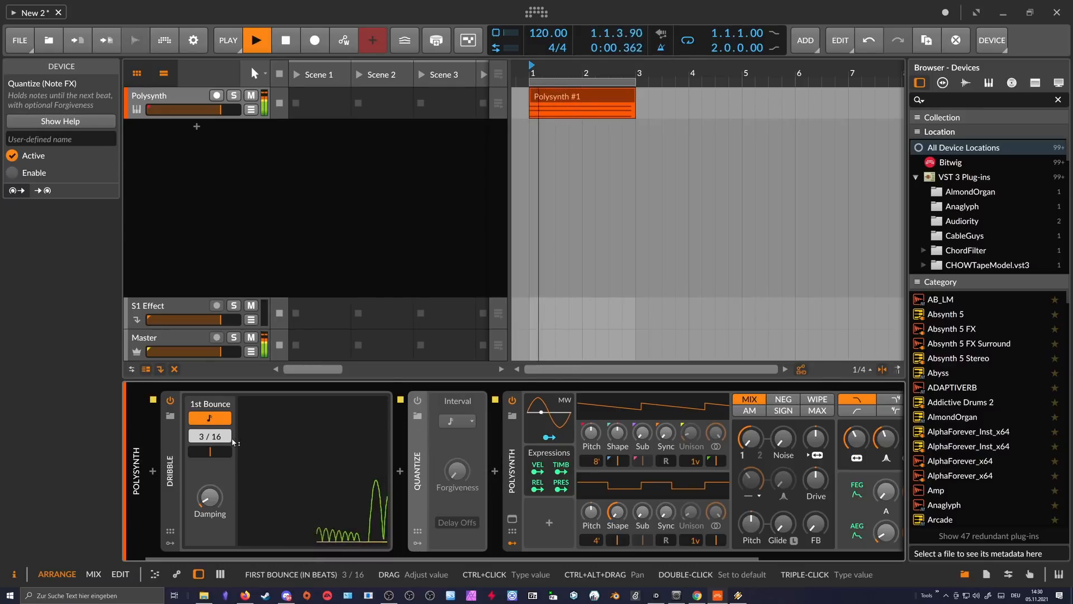
{"action": "key", "text": "space"}
- Re-enable Quantize and play the clip to audition the quantized bounces
{"action": "left_click", "coordinate": [417, 400]}
{"action": "key", "text": "space"}
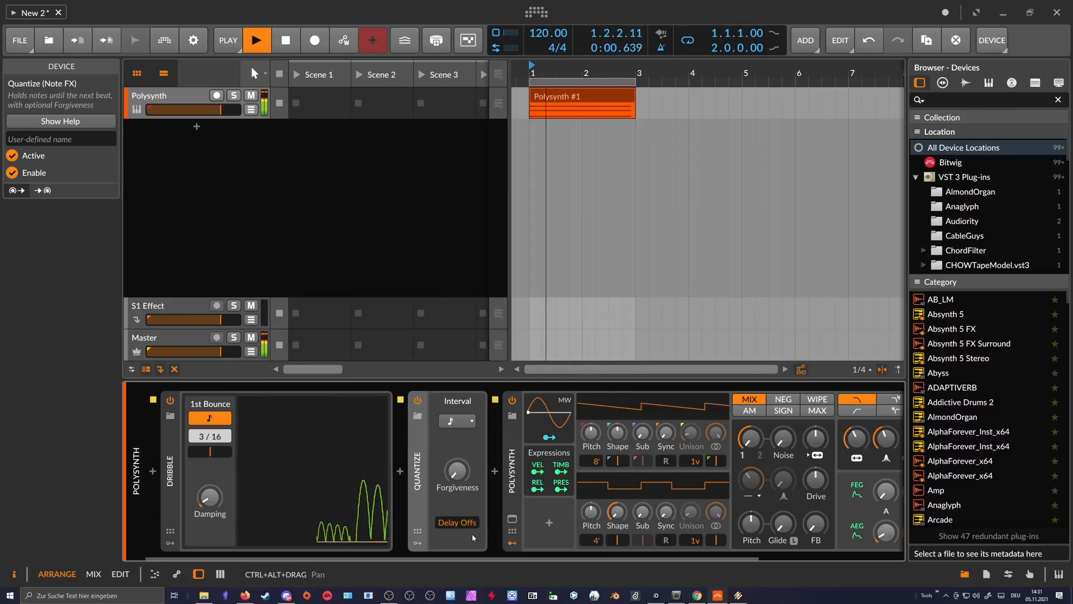
{"action": "key", "text": "space"}
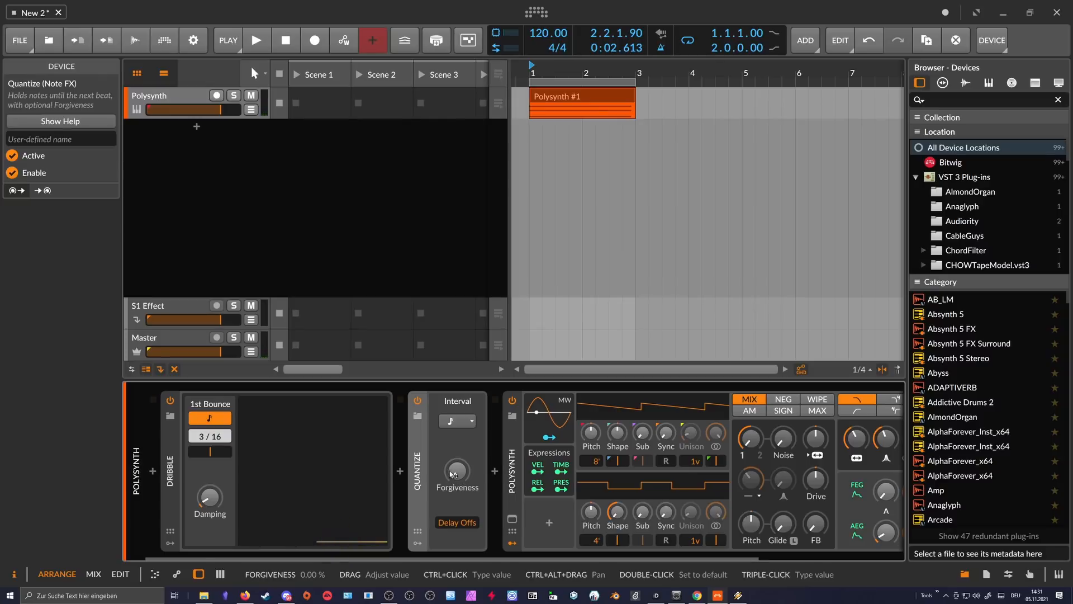
- Try different Forgiveness amounts on Quantize, from 10% down to about 3.4%, while auditioning the clip
{"action": "left_click_drag", "start_coordinate": [461, 478], "coordinate": [461, 467]}
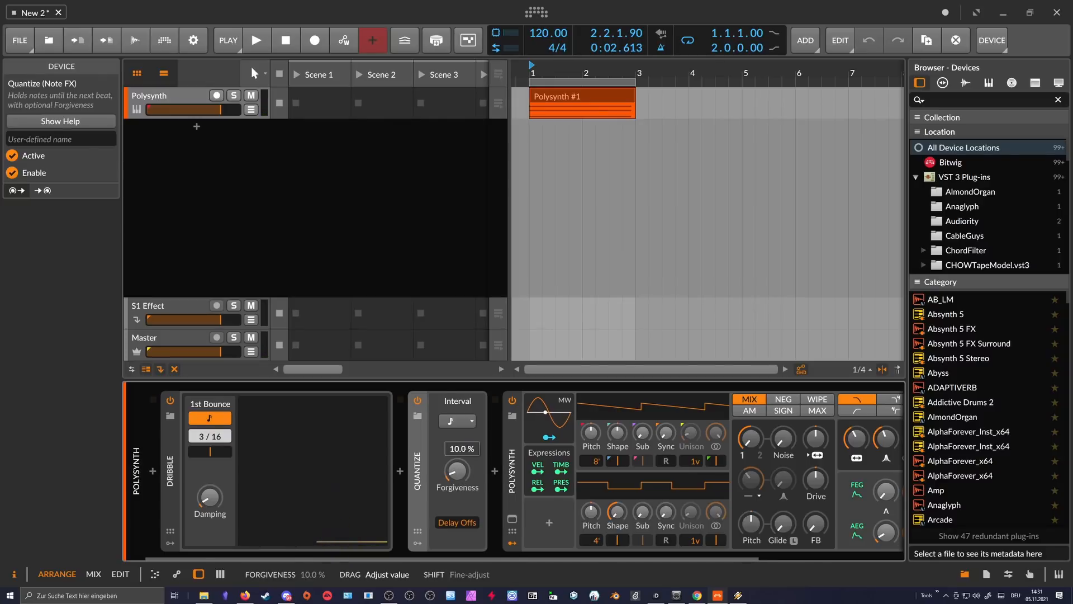
{"action": "left_click_drag", "start_coordinate": [462, 478], "coordinate": [462, 480]}
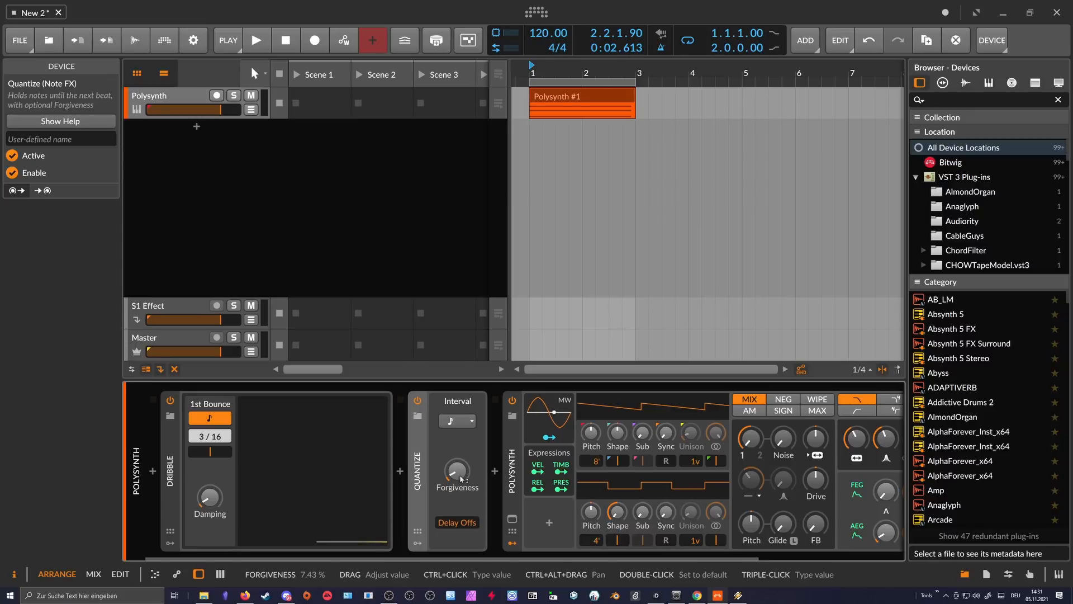
{"action": "double_click", "coordinate": [459, 475]}
{"action": "mouse_move", "coordinate": [458, 475]}
{"action": "left_mouse_down"}
{"action": "mouse_move", "coordinate": [458, 461]}
{"action": "mouse_move", "coordinate": [462, 480]}
{"action": "left_mouse_up"}
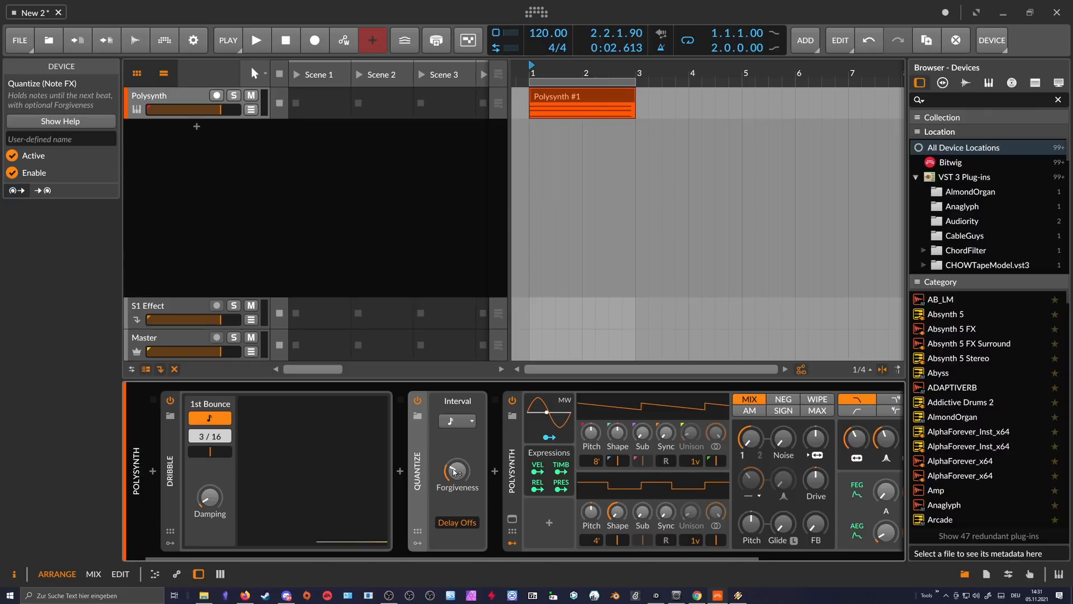
{"action": "key", "text": "space"}
{"action": "left_click_drag", "start_coordinate": [454, 473], "coordinate": [454, 475]}
- Toggle Quantize's Delay Offs option during playback to compare note endings, stop playback and leave the option enabled
{"action": "left_click", "coordinate": [456, 523]}
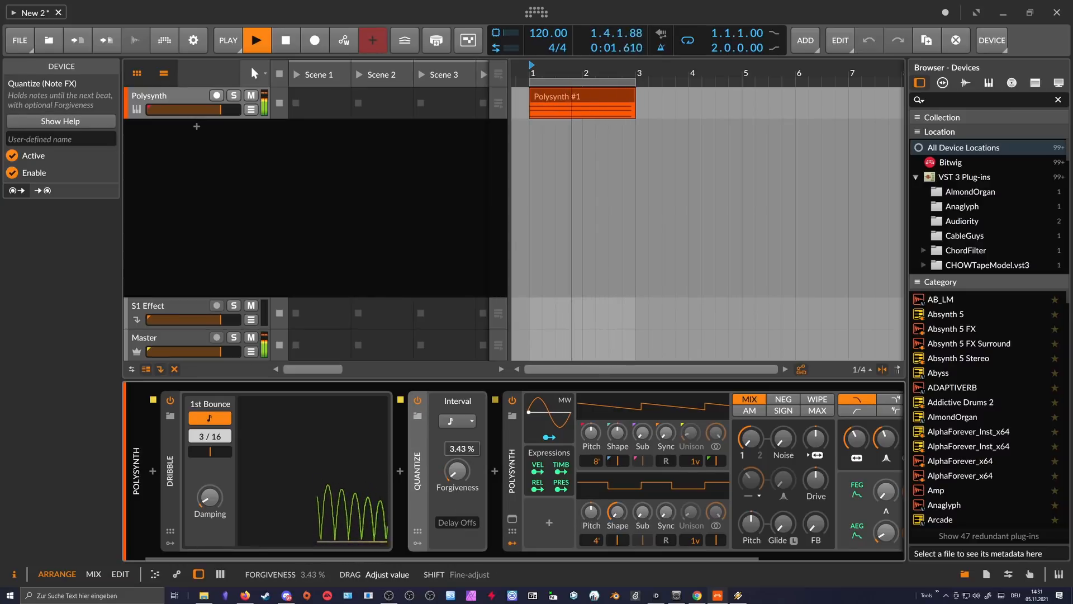
{"action": "left_click", "coordinate": [455, 523]}
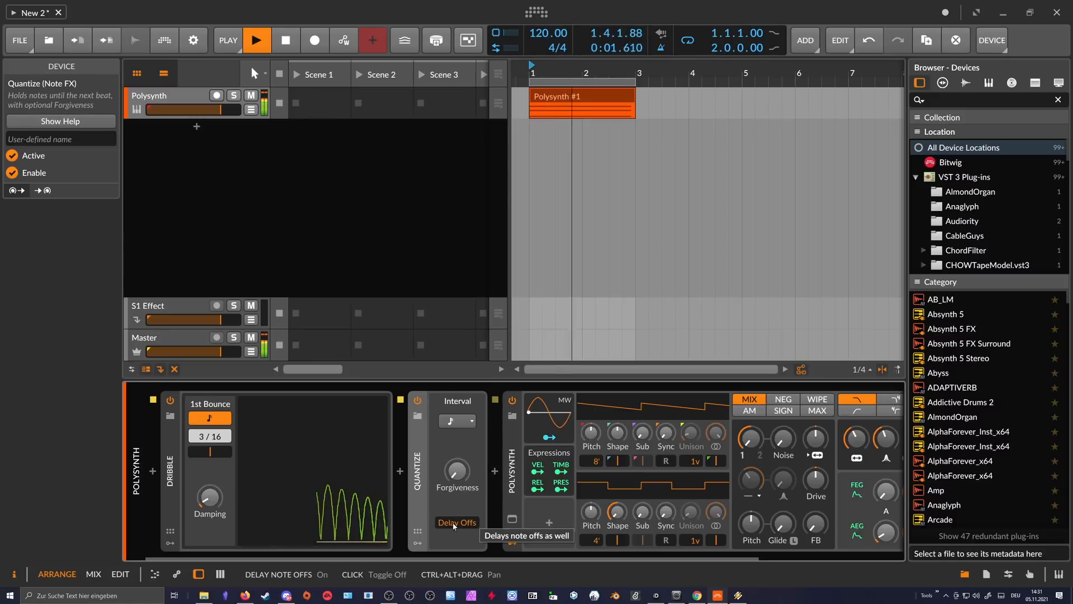
{"action": "left_click", "coordinate": [452, 521]}
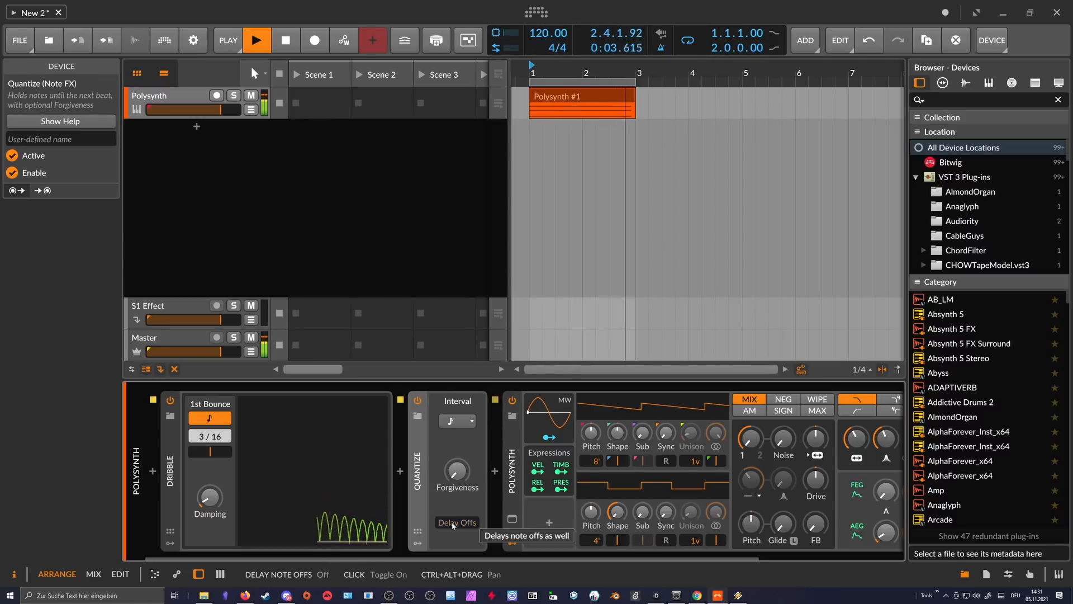
{"action": "key", "text": "space"}
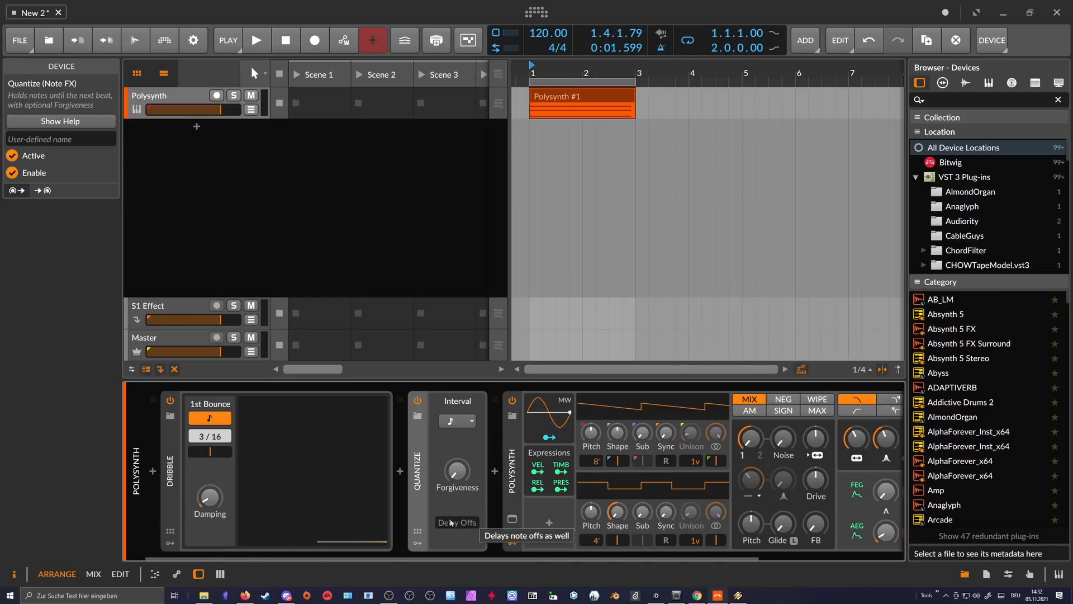
{"action": "left_click", "coordinate": [455, 524]}
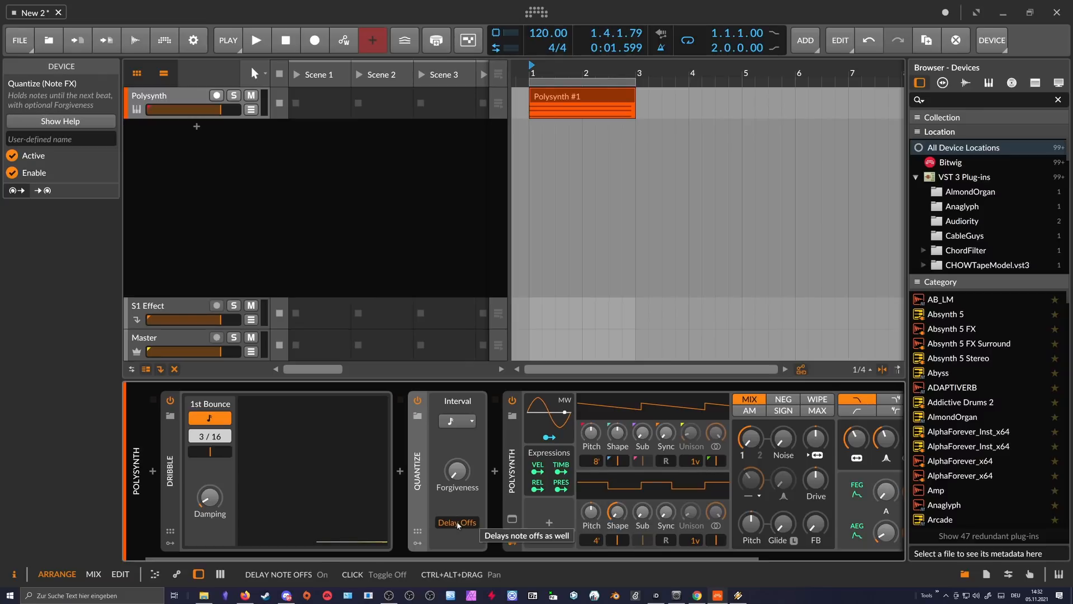
- Play the clip and set Quantize's Forgiveness to 6%
{"action": "left_click_drag", "start_coordinate": [475, 558], "coordinate": [408, 562]}
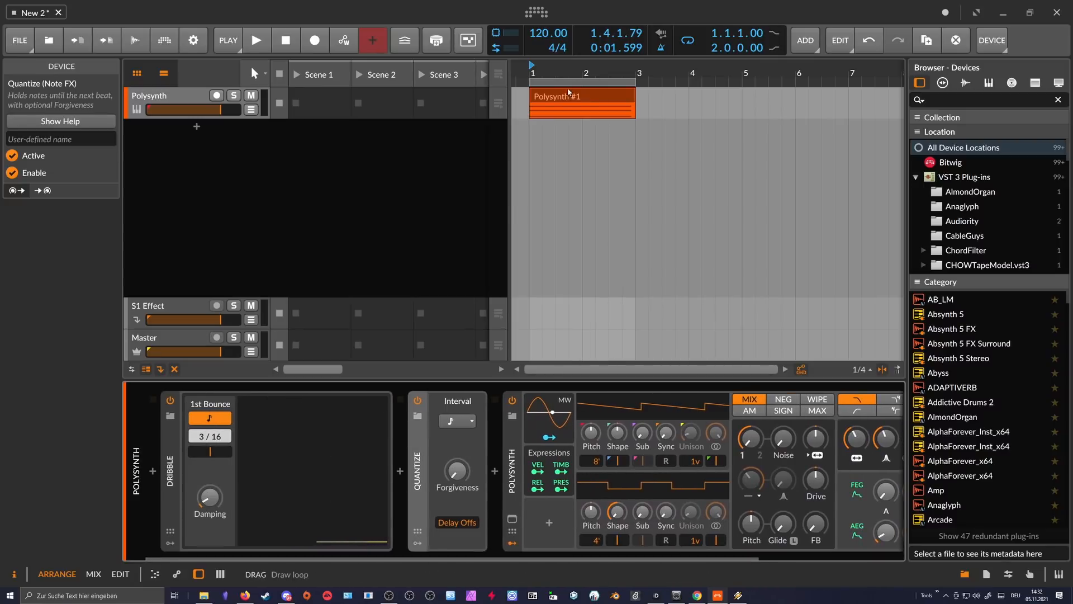
{"action": "left_click_drag", "start_coordinate": [567, 73], "coordinate": [568, 77]}
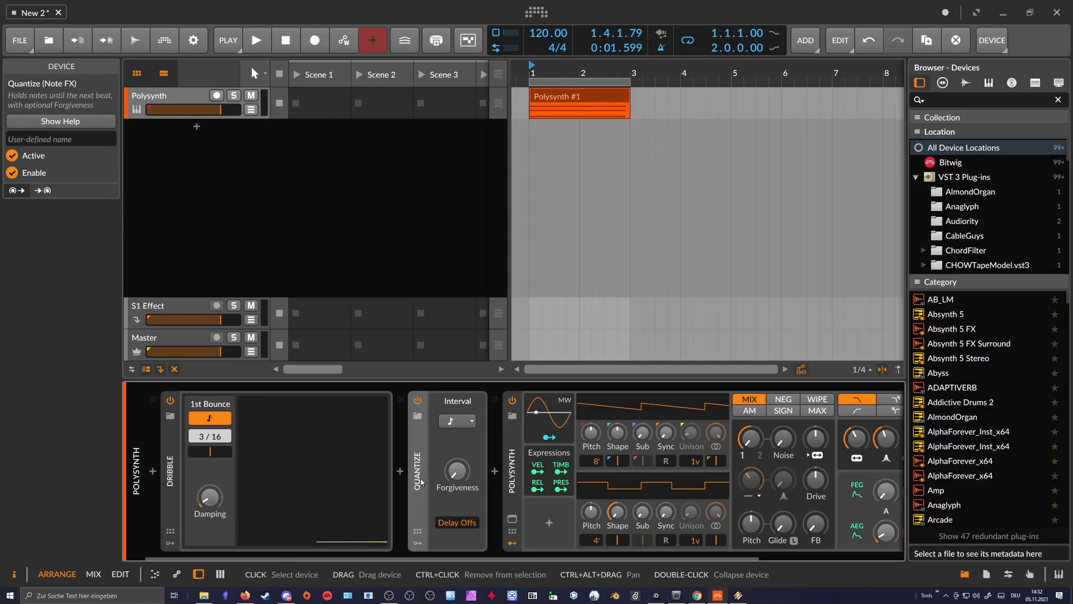
{"action": "key", "text": "space"}
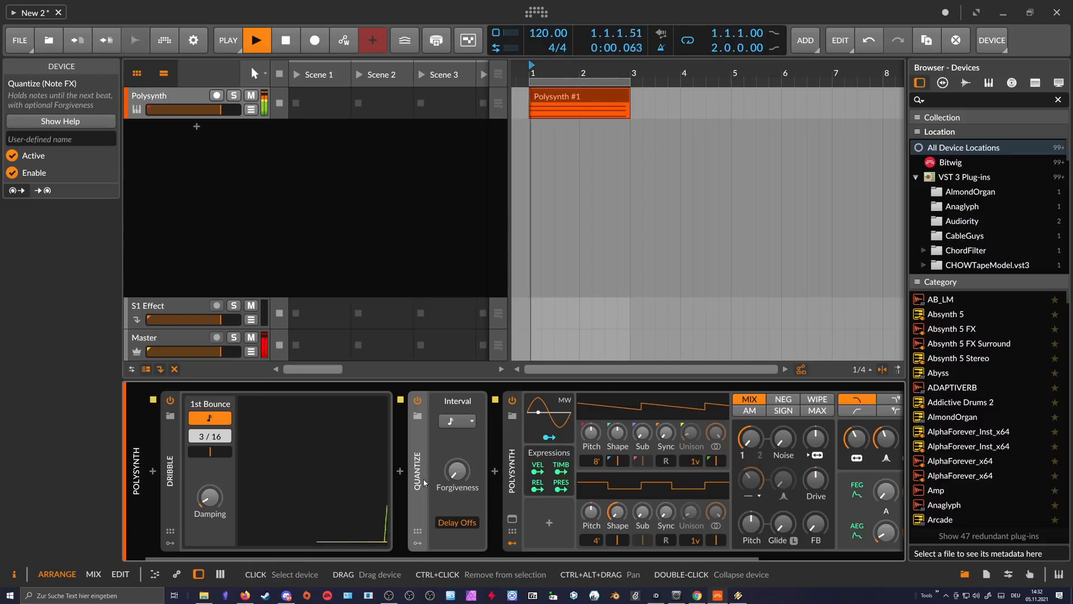
{"action": "left_click_drag", "start_coordinate": [449, 479], "coordinate": [446, 479]}
{"action": "key", "text": "space"}
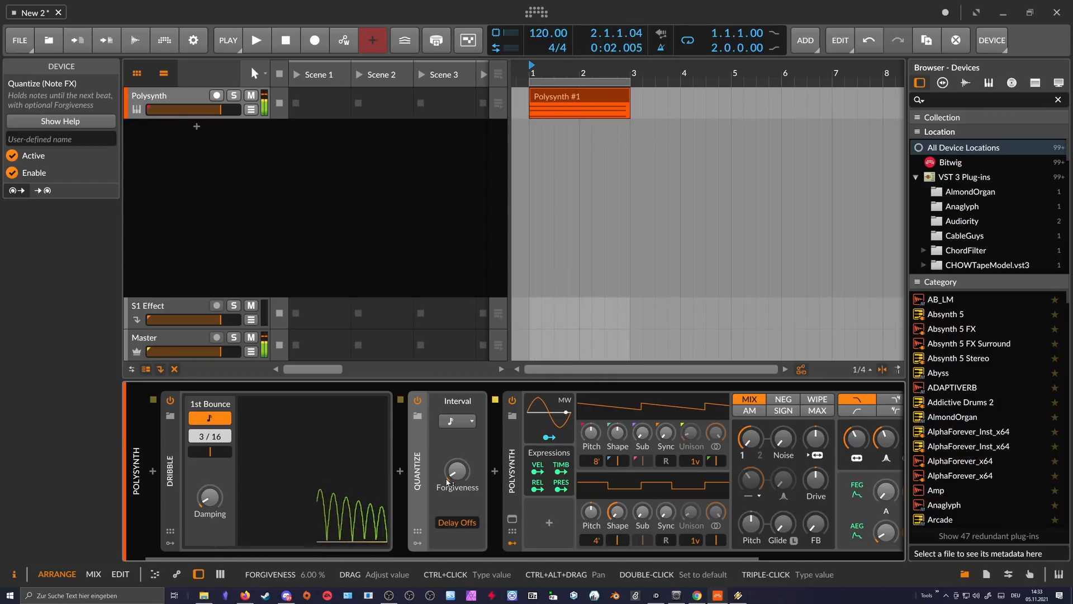
- Switch Dribble's first bounce from note values to milliseconds, set it to 205 ms and audition the clip
{"action": "left_click", "coordinate": [209, 418]}
{"action": "left_click_drag", "start_coordinate": [204, 440], "coordinate": [205, 439]}
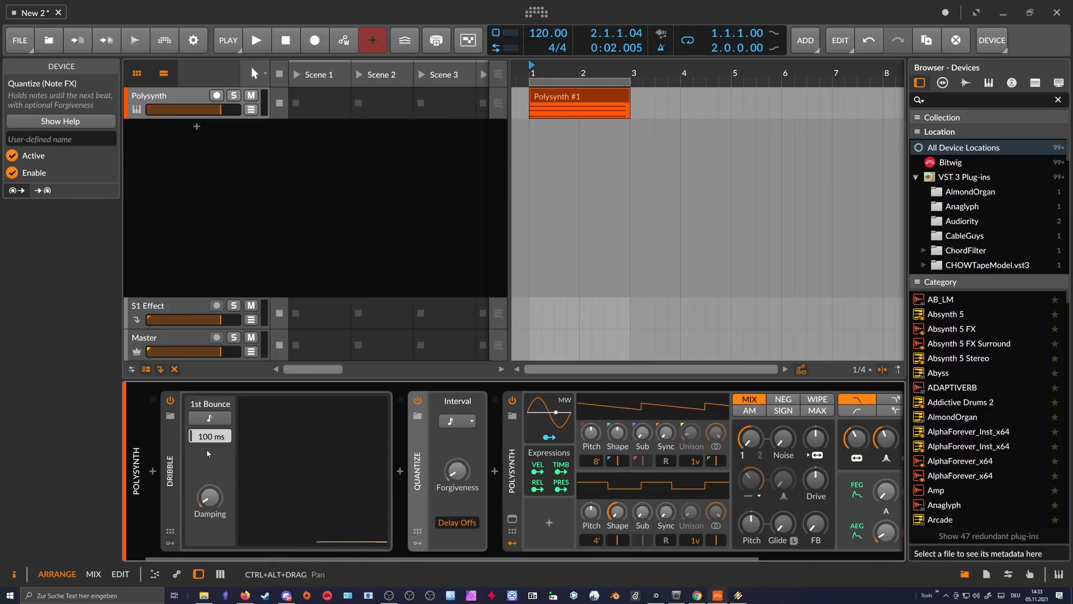
{"action": "left_click_drag", "start_coordinate": [209, 444], "coordinate": [206, 441]}
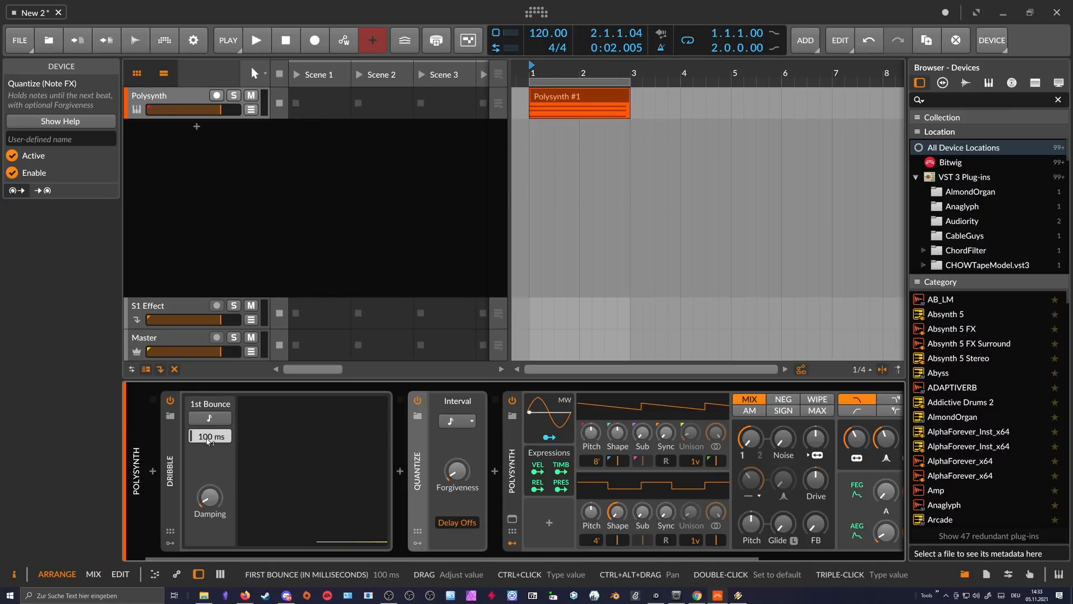
{"action": "key", "text": "space"}
{"action": "key", "text": "space"}
- Set Dribble's damping to about 21% during playback and readjust the first bounce time
{"action": "left_click_drag", "start_coordinate": [210, 497], "coordinate": [211, 428]}
{"action": "key", "text": "space"}
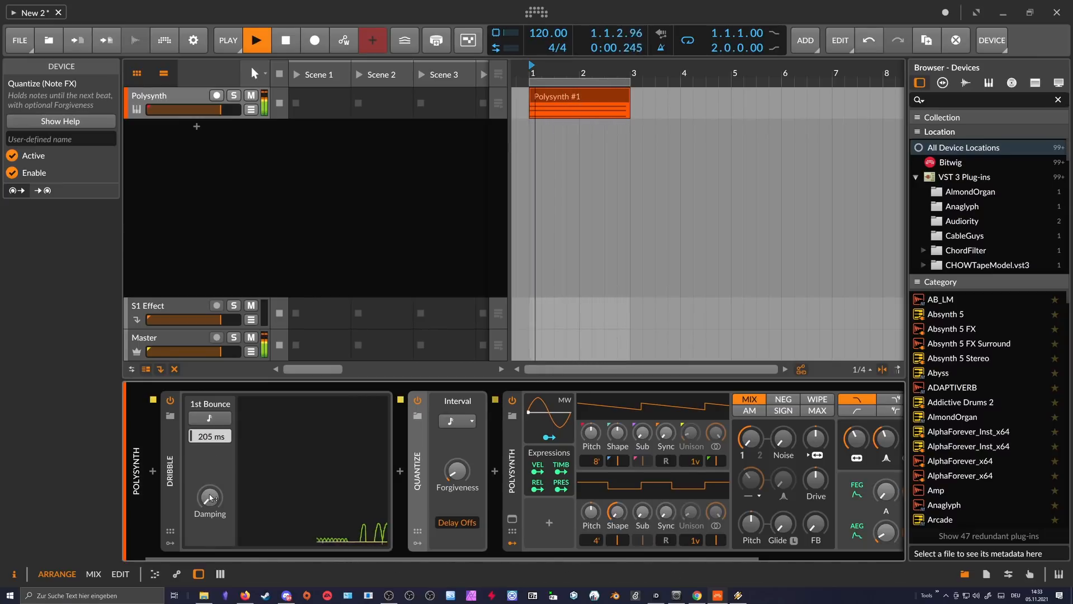
{"action": "mouse_move", "coordinate": [210, 496]}
{"action": "left_mouse_down"}
{"action": "mouse_move", "coordinate": [212, 469]}
{"action": "mouse_move", "coordinate": [210, 517]}
{"action": "left_mouse_up"}
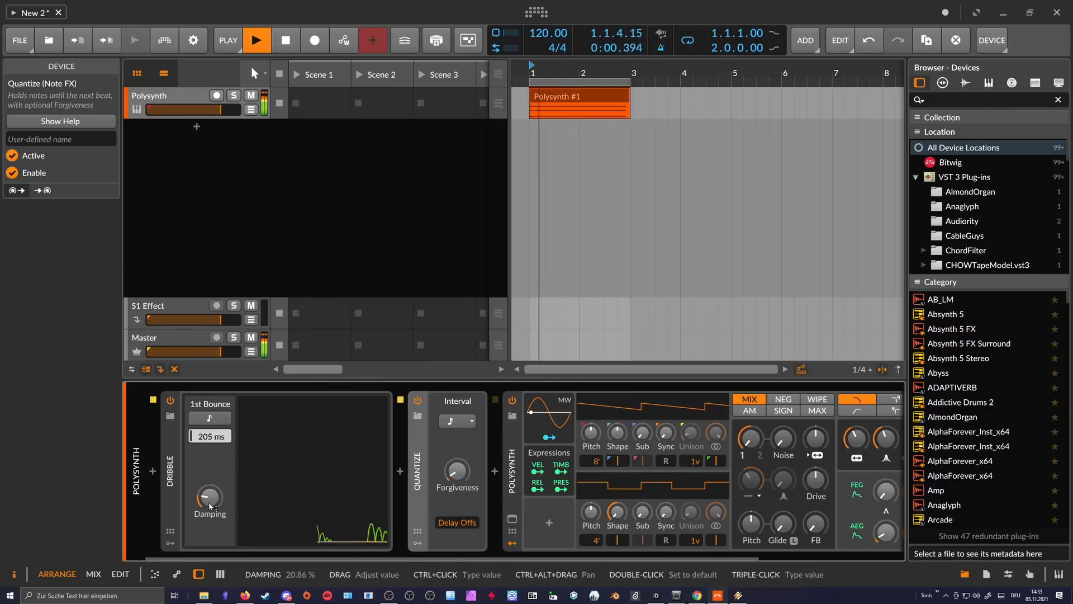
{"action": "left_click_drag", "start_coordinate": [209, 441], "coordinate": [208, 438]}
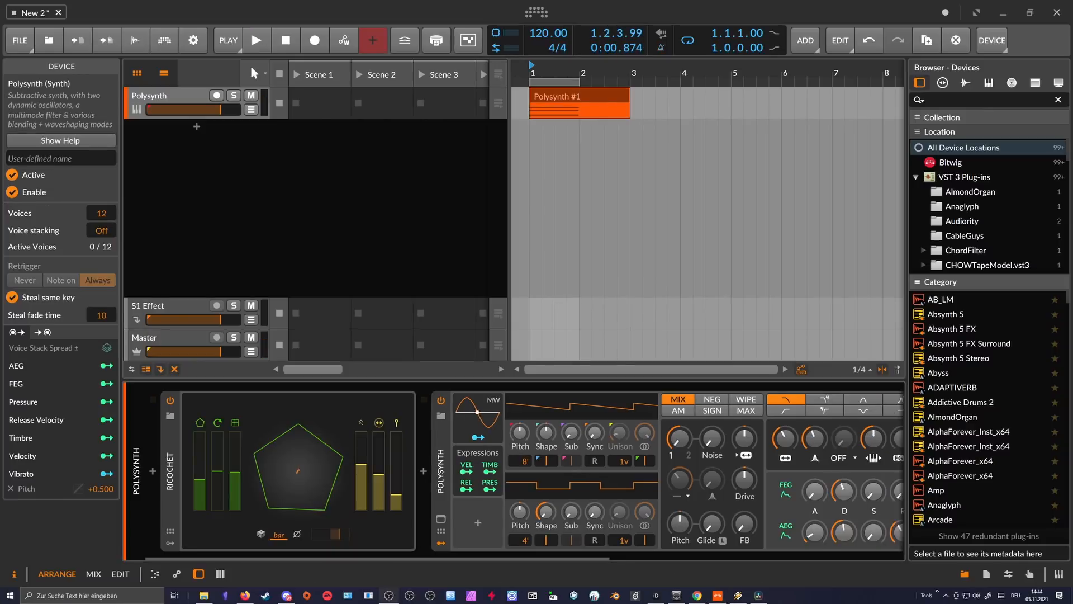
- Reshape Ricochet's room into a hexagon, lower the ball damping and raise the ball speed to about 6230%
{"action": "left_click", "coordinate": [175, 457]}
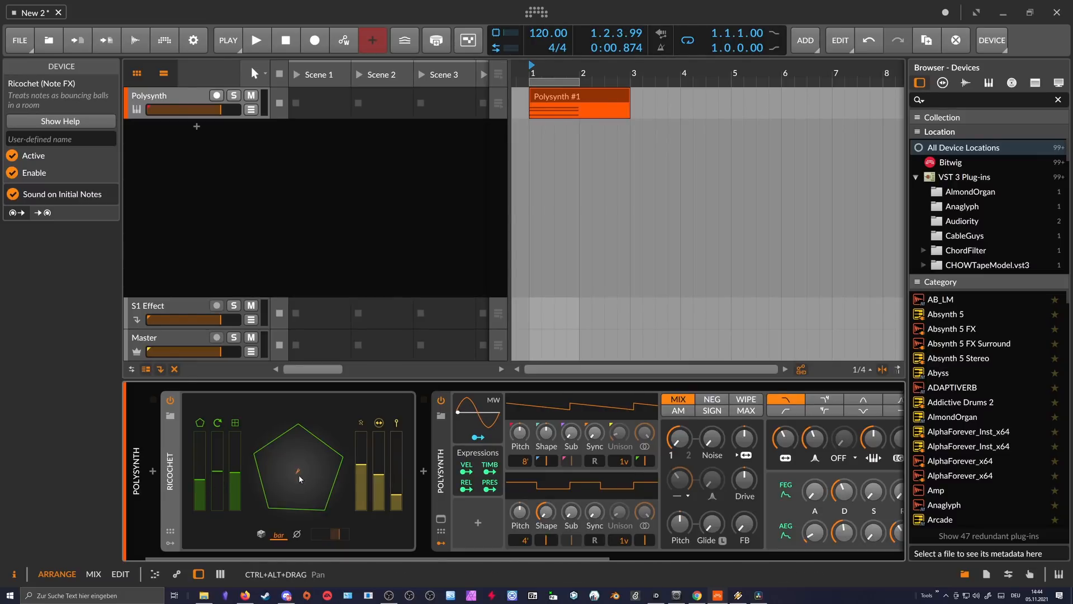
{"action": "left_click_drag", "start_coordinate": [200, 480], "coordinate": [235, 484]}
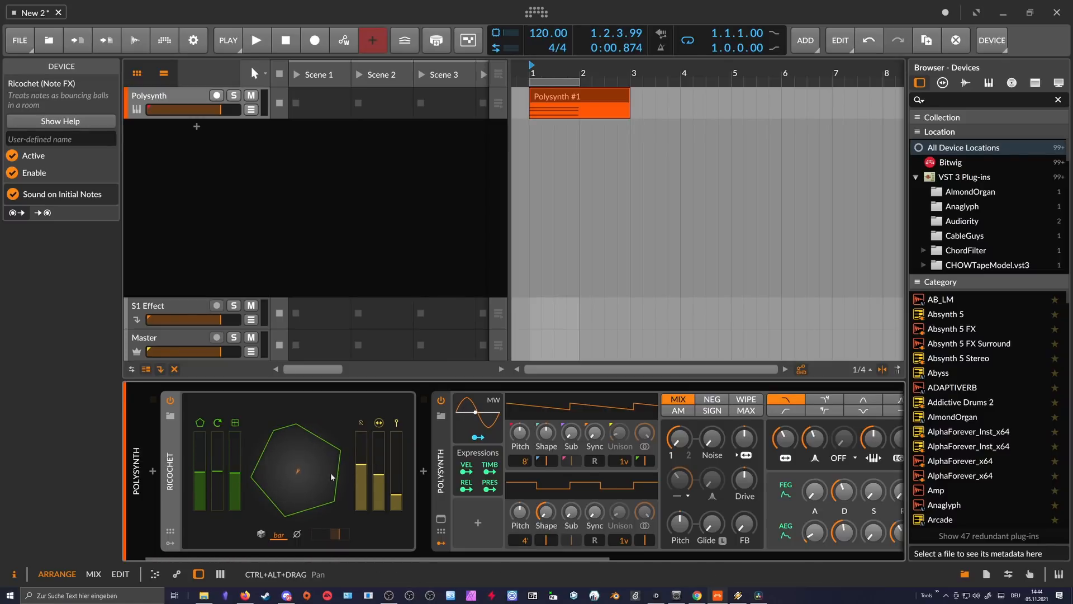
{"action": "left_click_drag", "start_coordinate": [361, 467], "coordinate": [397, 478]}
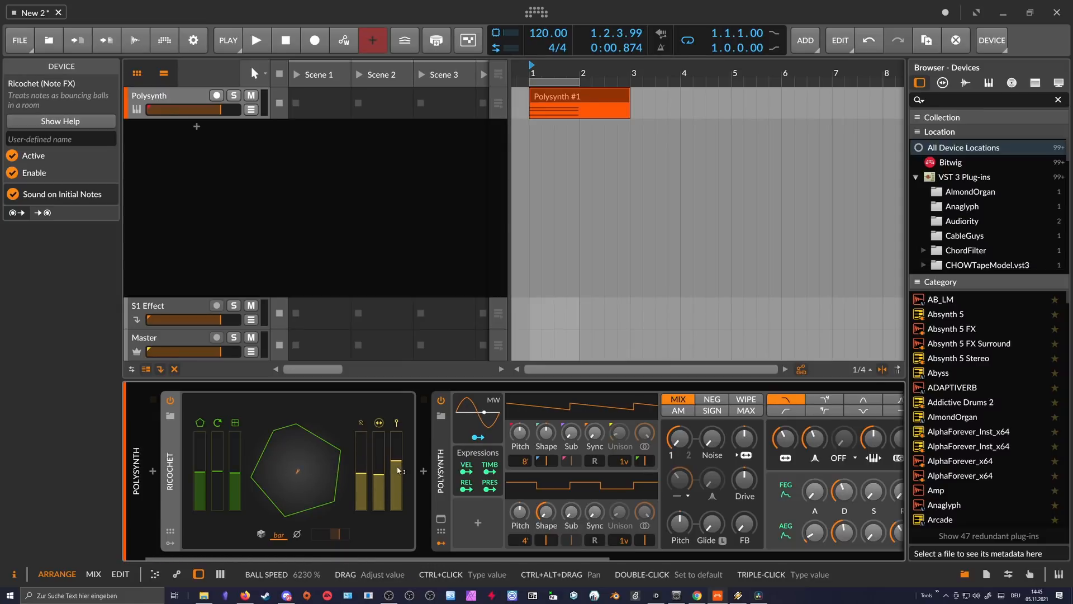
- Audition Ricochet with the dice ball launch mode and switch back to Bar Sync for comparison
{"action": "left_click", "coordinate": [260, 534]}
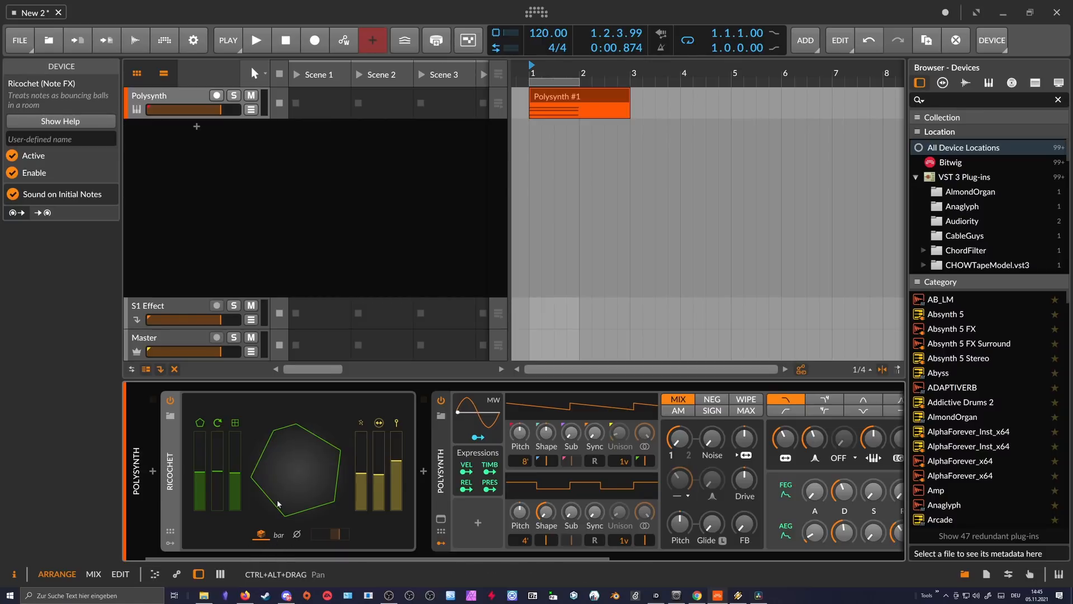
{"action": "key", "text": "space"}
{"action": "left_click", "coordinate": [281, 534]}
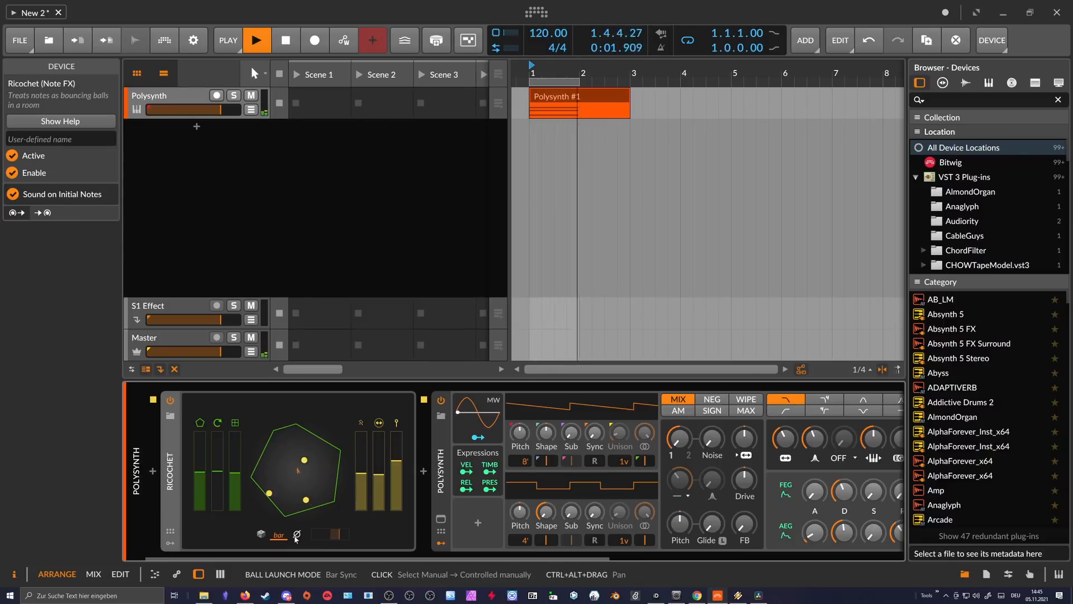
{"action": "key", "text": "space"}
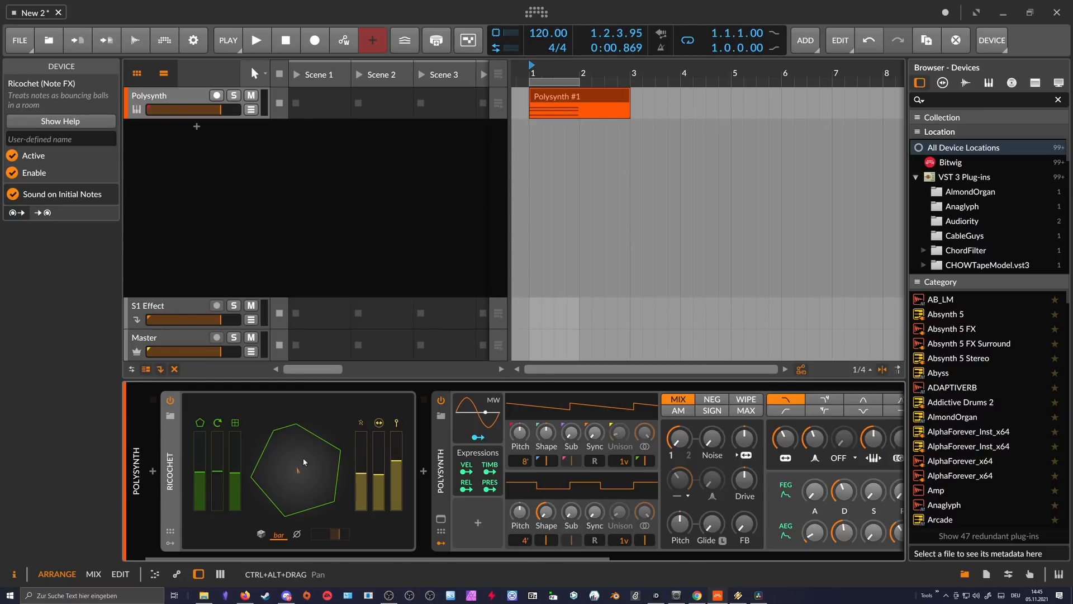
- Vary Ricochet's ball damping during playback and reduce the ball speed to about 1190%
{"action": "left_click_drag", "start_coordinate": [358, 473], "coordinate": [356, 463]}
{"action": "key", "text": "space"}
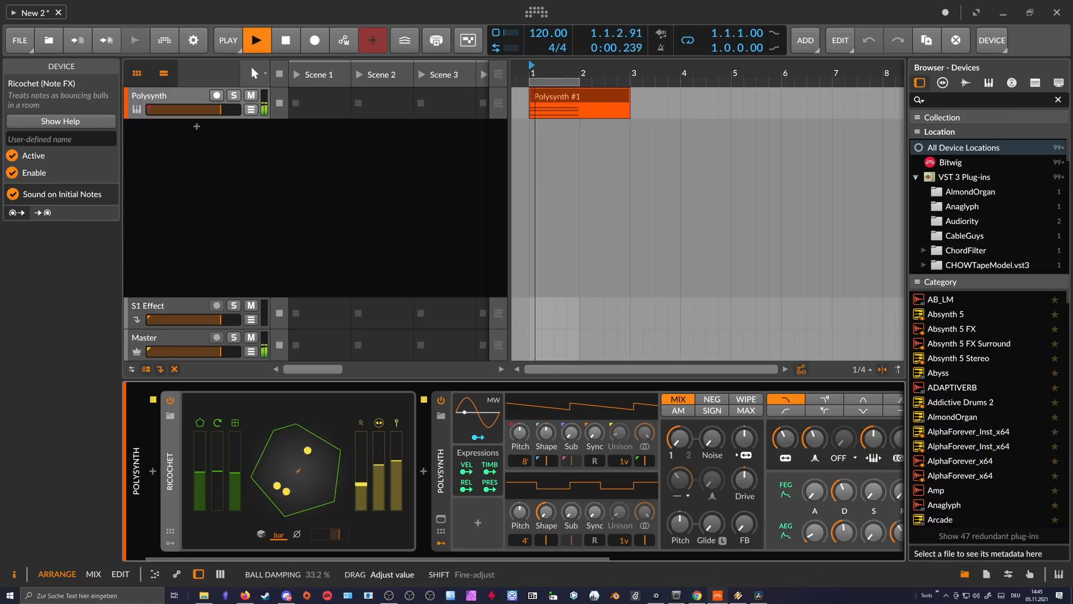
{"action": "left_click_drag", "start_coordinate": [361, 497], "coordinate": [362, 456]}
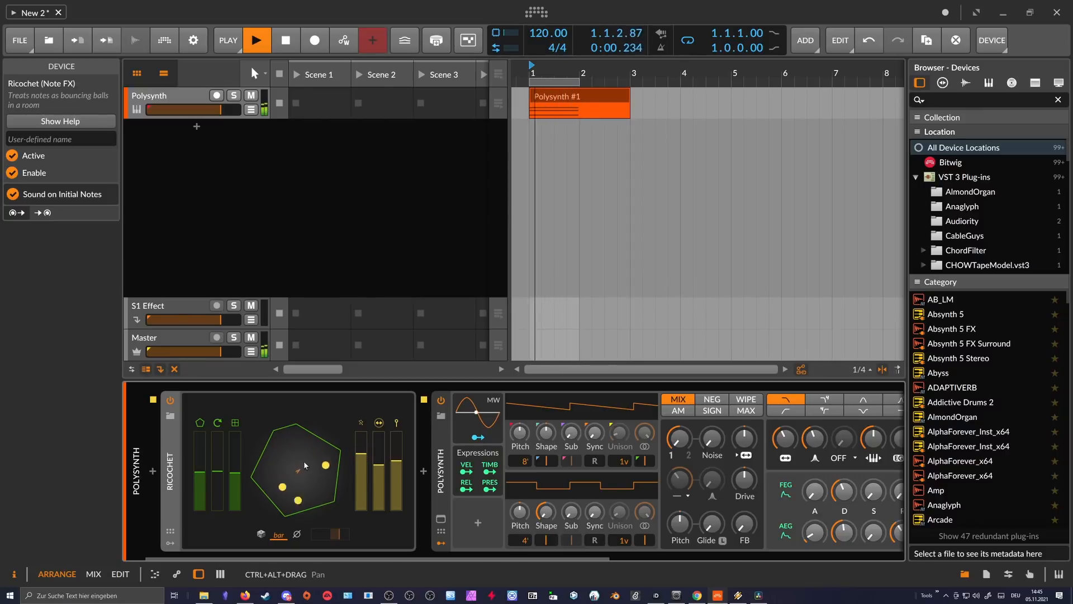
{"action": "left_click_drag", "start_coordinate": [361, 456], "coordinate": [397, 479]}
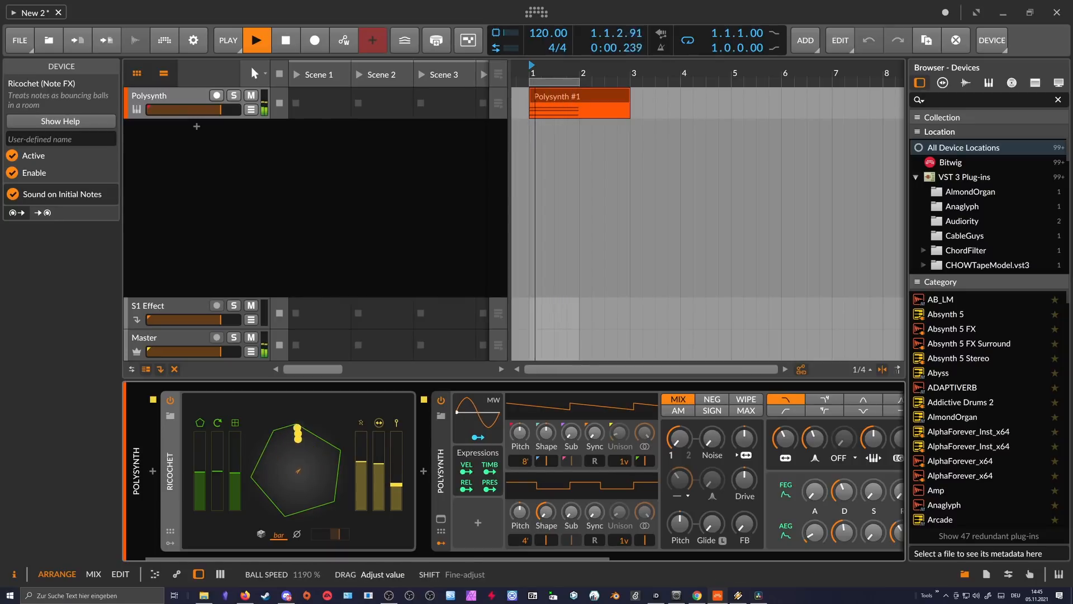
{"action": "key", "text": "space"}
- Add one-bar notes F4, F#4, G#4 and A#4 to the chord in the Polysynth clip
{"action": "double_click", "coordinate": [563, 103]}
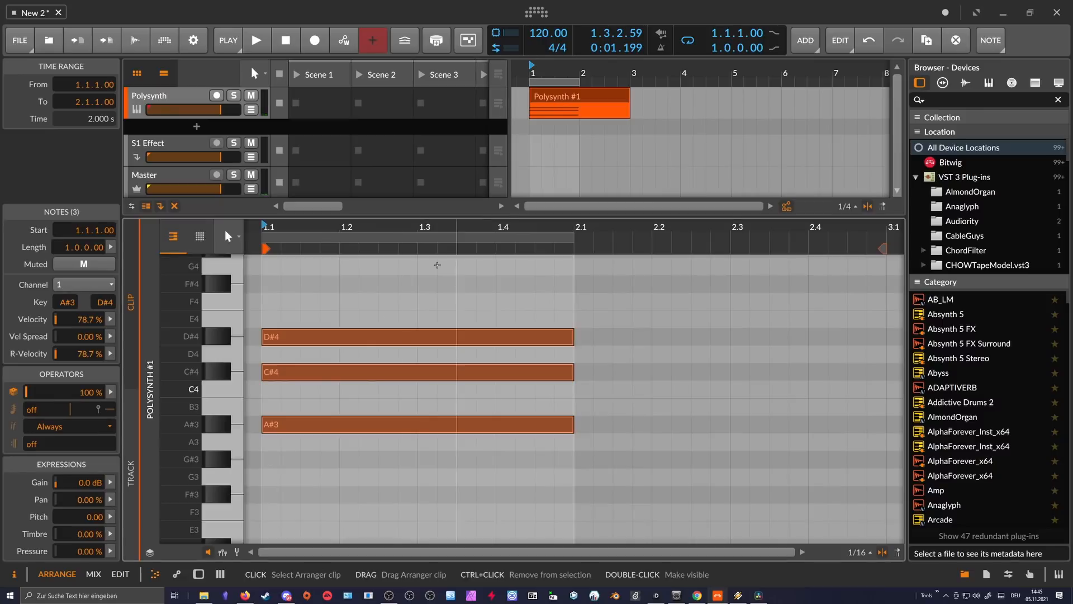
{"action": "scroll", "coordinate": [294, 357], "scroll_direction": "up", "scroll_amount": 2}
{"action": "double_click", "coordinate": [277, 353]}
{"action": "double_click", "coordinate": [274, 335]}
{"action": "double_click", "coordinate": [269, 301]}
{"action": "scroll", "coordinate": [270, 305], "scroll_direction": "up", "scroll_amount": 3}
{"action": "double_click", "coordinate": [266, 370]}
{"action": "scroll", "coordinate": [267, 370], "scroll_direction": "down", "scroll_amount": 3}
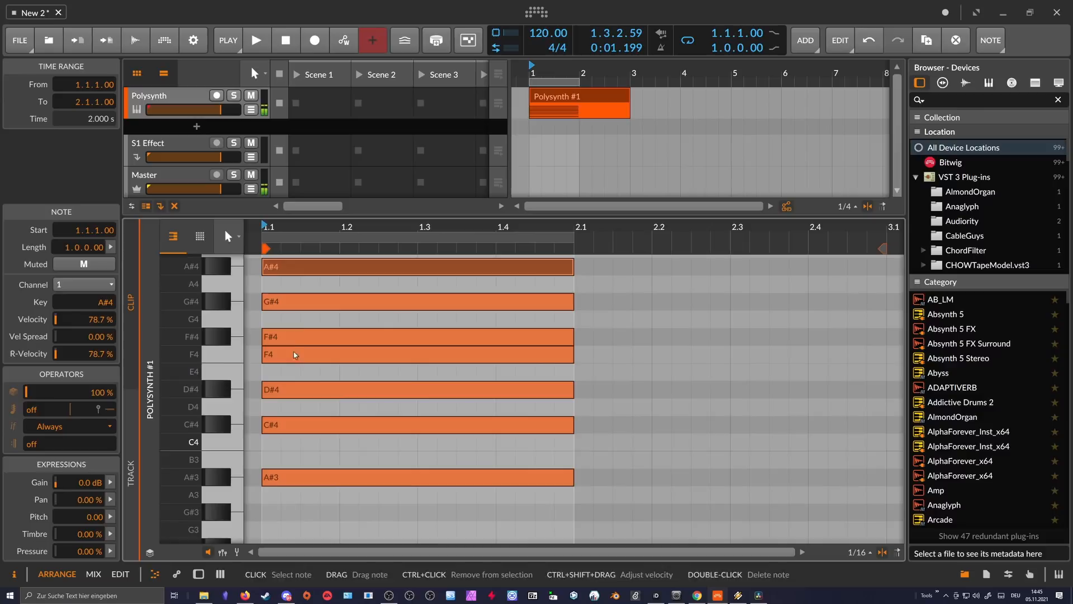
- Transpose all the clip's notes down an octave and play the clip with the device chain in view
{"action": "double_click", "coordinate": [312, 475]}
{"action": "key", "text": "ctrl+a"}
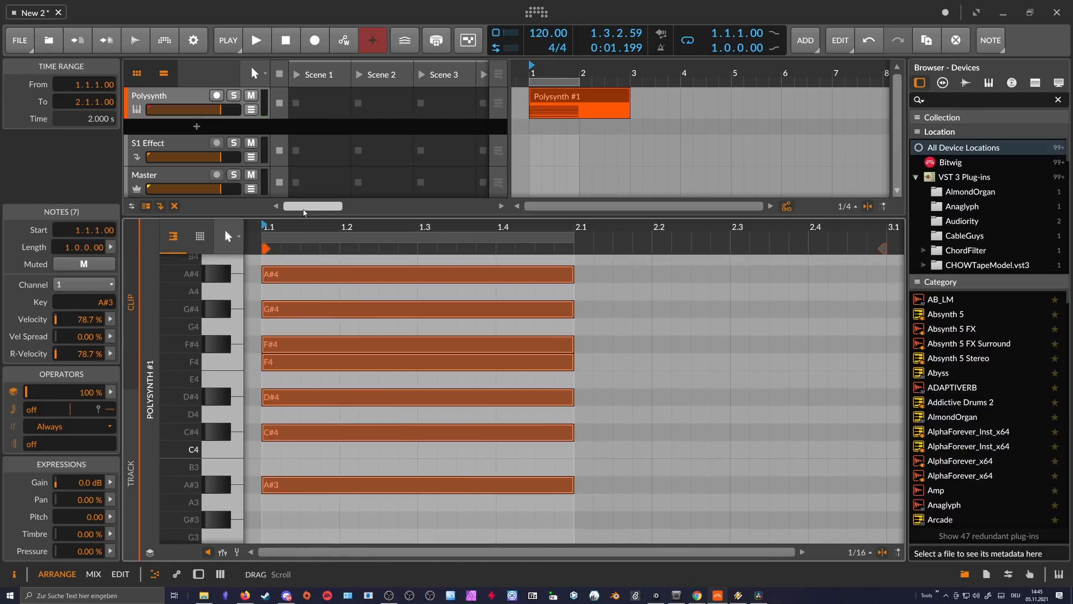
{"action": "key", "text": "shift+Down"}
{"action": "key", "text": "d"}
{"action": "key", "text": "space"}
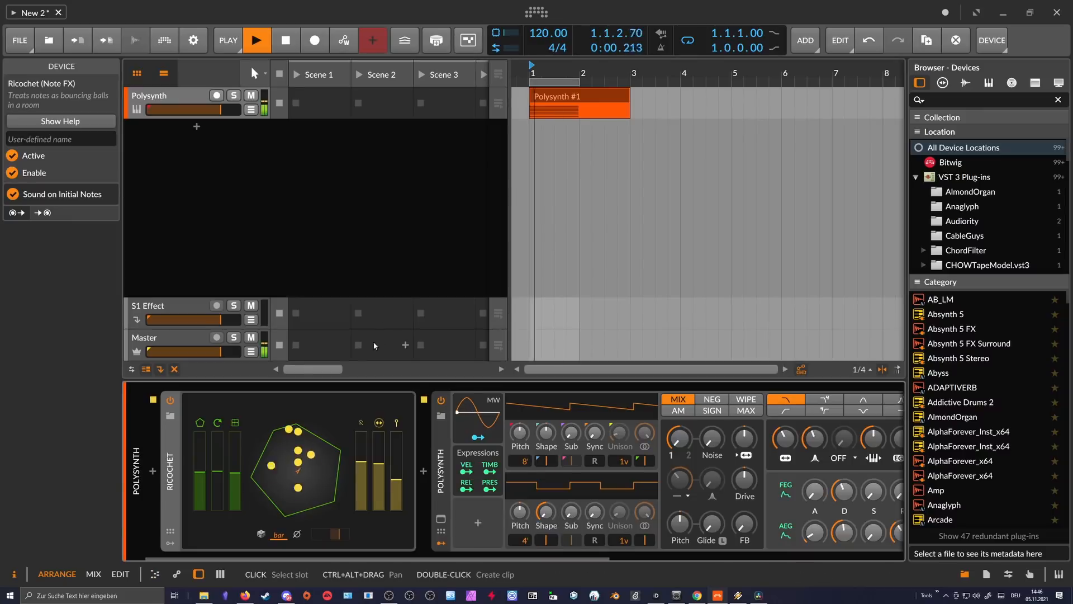
- Set Ricochet's ball damping to about 49% and raise the ball speed to its maximum
{"action": "left_click_drag", "start_coordinate": [362, 462], "coordinate": [362, 472]}
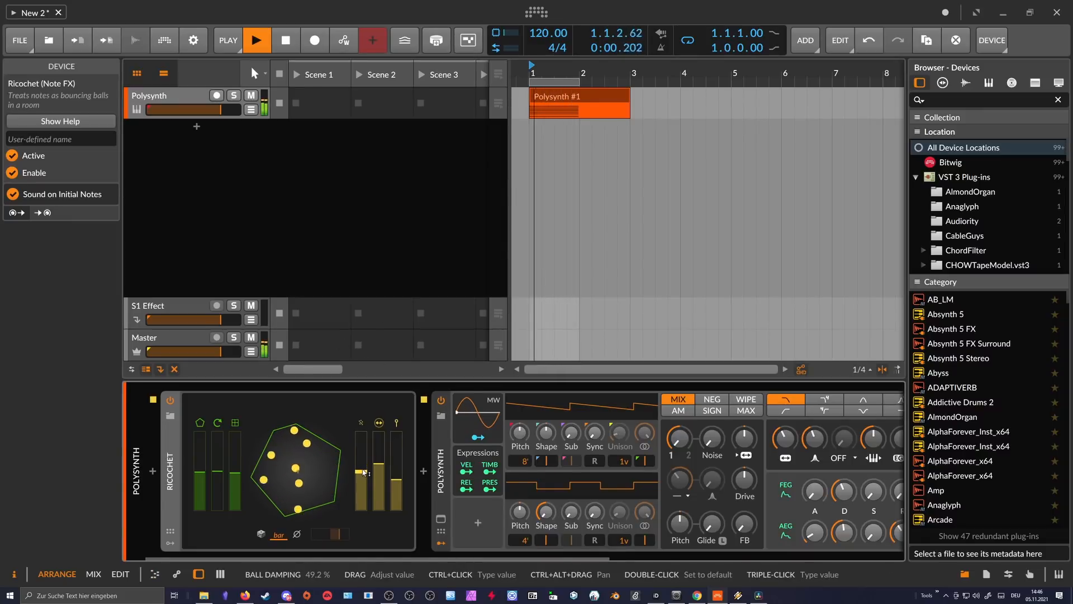
{"action": "key", "text": "space"}
{"action": "left_click_drag", "start_coordinate": [397, 480], "coordinate": [396, 431]}
- Play the clip and raise Ricochet's ball damping from near zero to slightly above the middle
{"action": "key", "text": "space"}
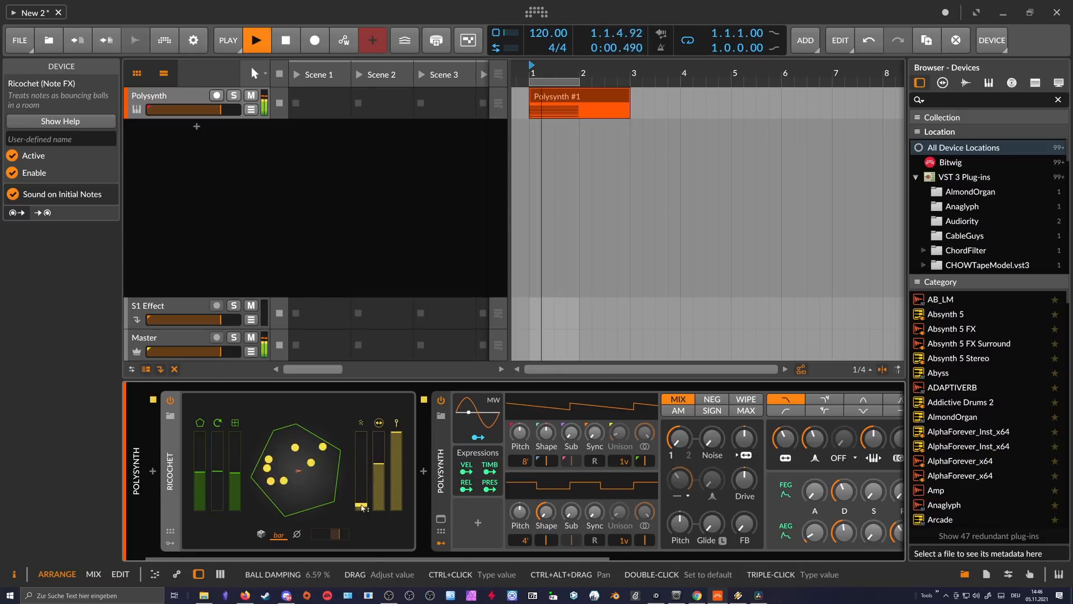
{"action": "left_click_drag", "start_coordinate": [363, 507], "coordinate": [364, 495]}
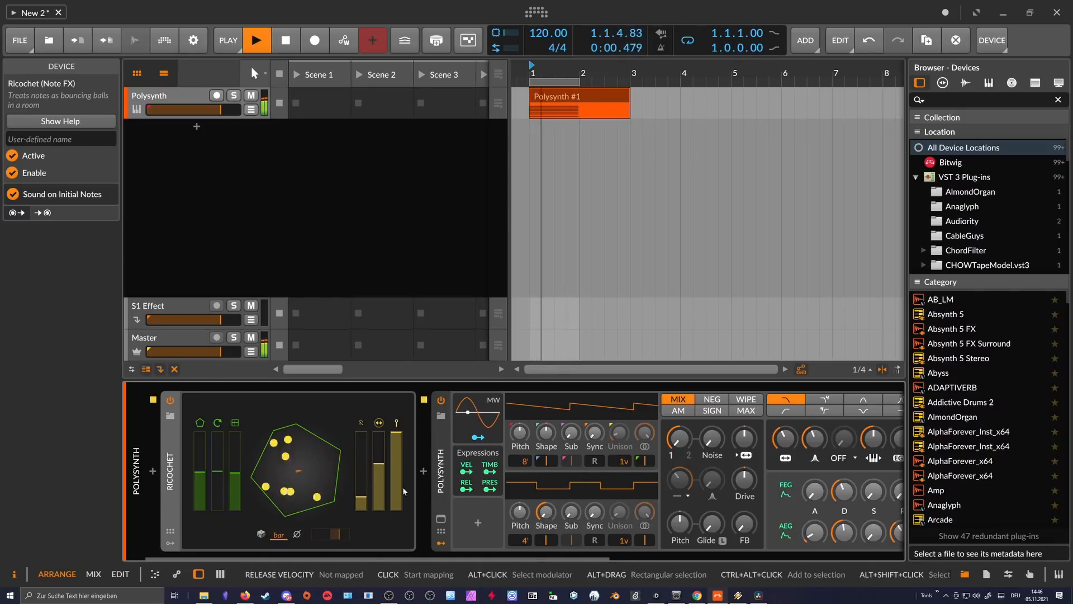
{"action": "left_click_drag", "start_coordinate": [362, 495], "coordinate": [362, 460]}
{"action": "key", "text": "space"}
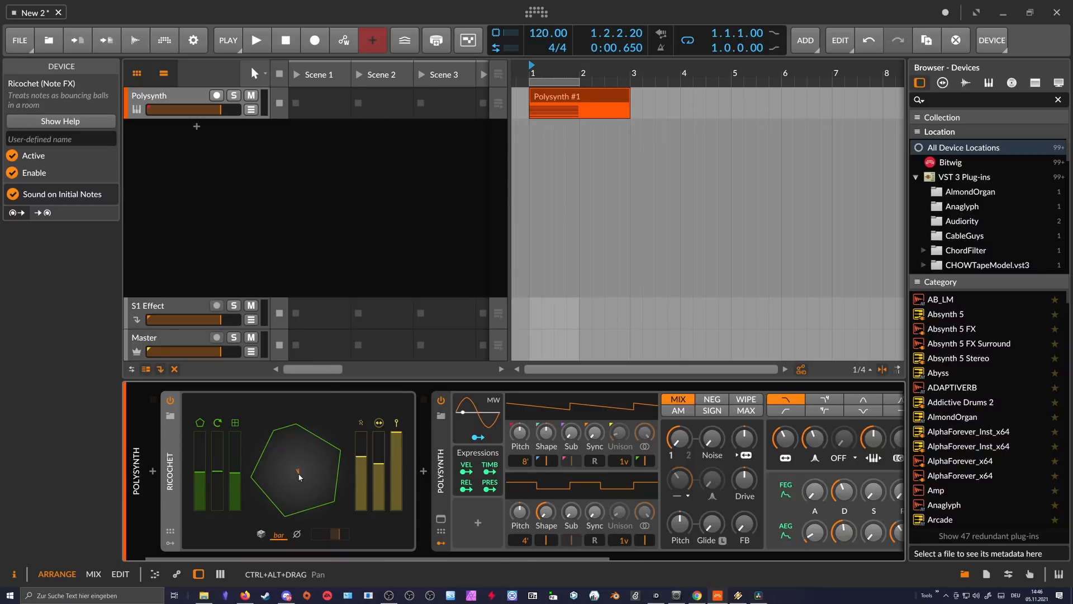
- Insert a Quantize note effect between Ricochet and Polysynth
{"action": "left_click", "coordinate": [425, 475]}
{"action": "type", "text": "quan"}
{"action": "key", "text": "Return"}
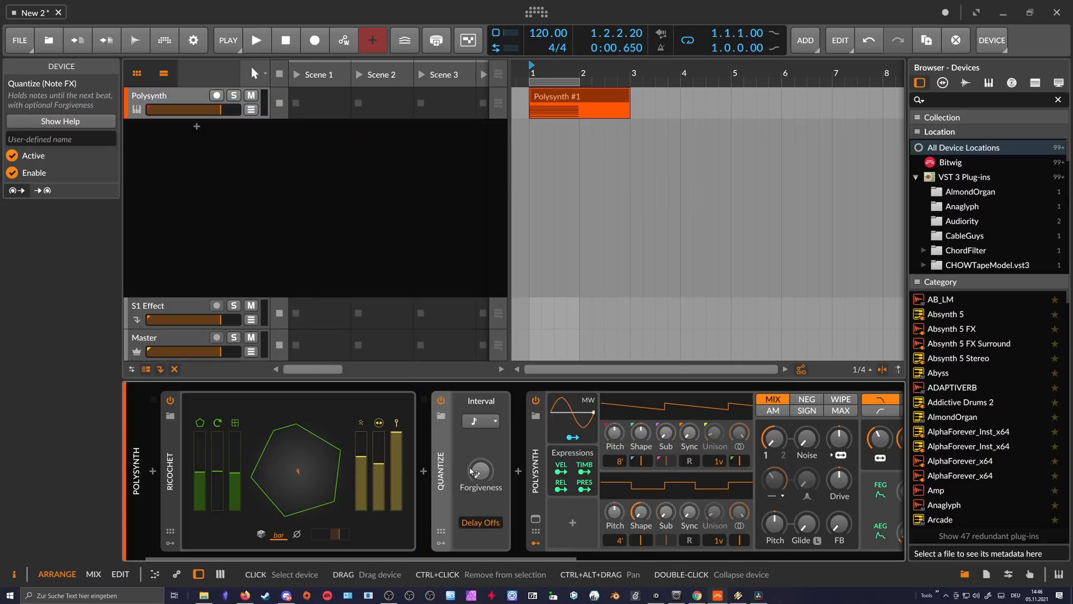
- Set the Quantize interval to 16th note and play the clip briefly through the device chain
{"action": "left_click", "coordinate": [484, 424]}
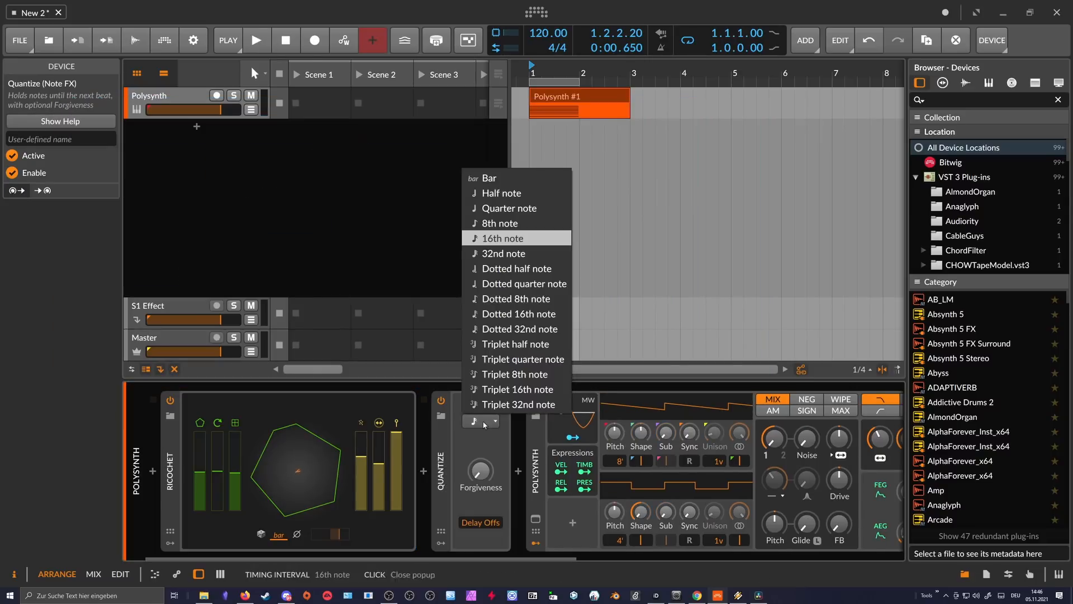
{"action": "left_click", "coordinate": [509, 240]}
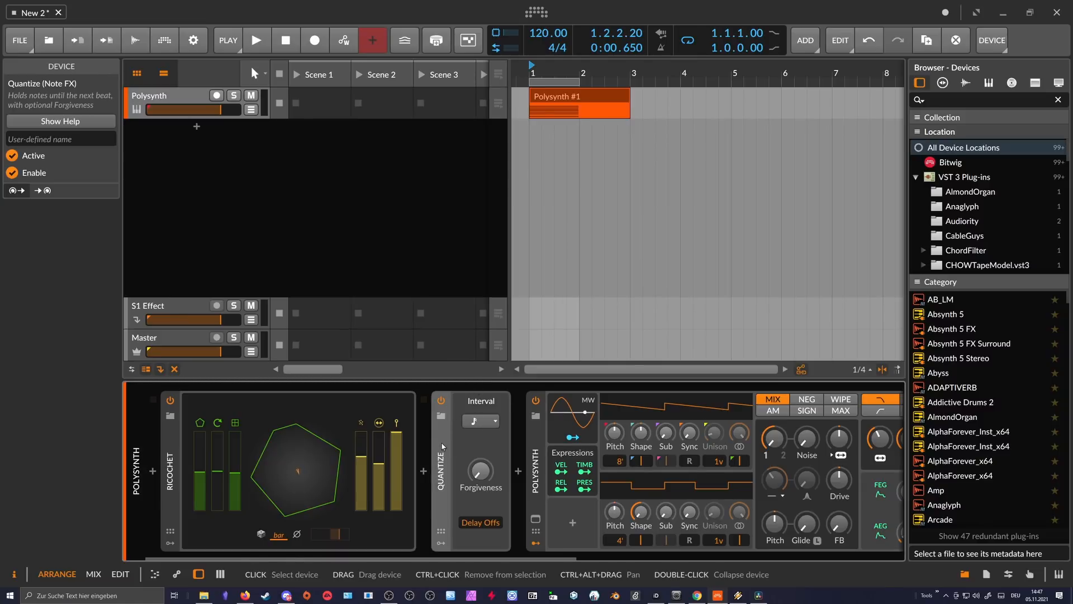
{"action": "key", "text": "space"}
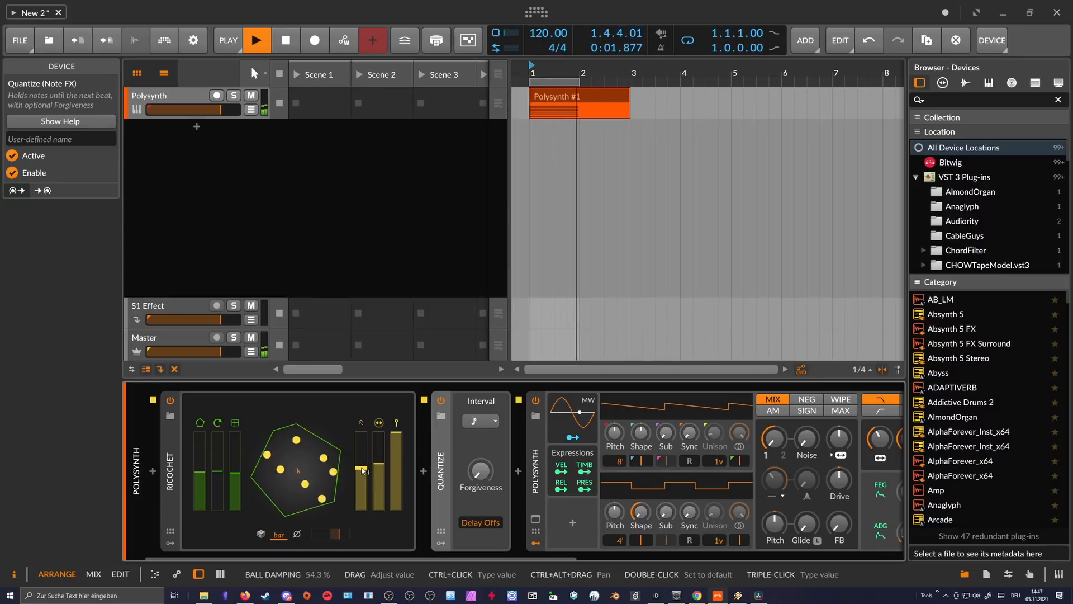
{"action": "key", "text": "space"}
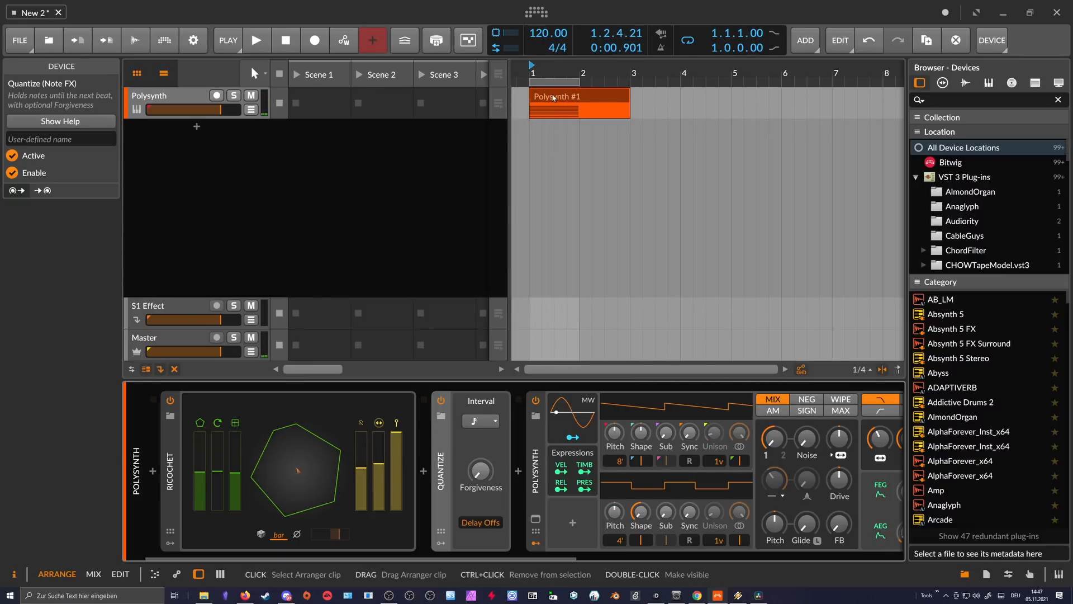
- Open the Polysynth clip to examine where its chord notes start, and return to the device chain
{"action": "double_click", "coordinate": [556, 96]}
{"action": "left_click_drag", "start_coordinate": [305, 266], "coordinate": [283, 526]}
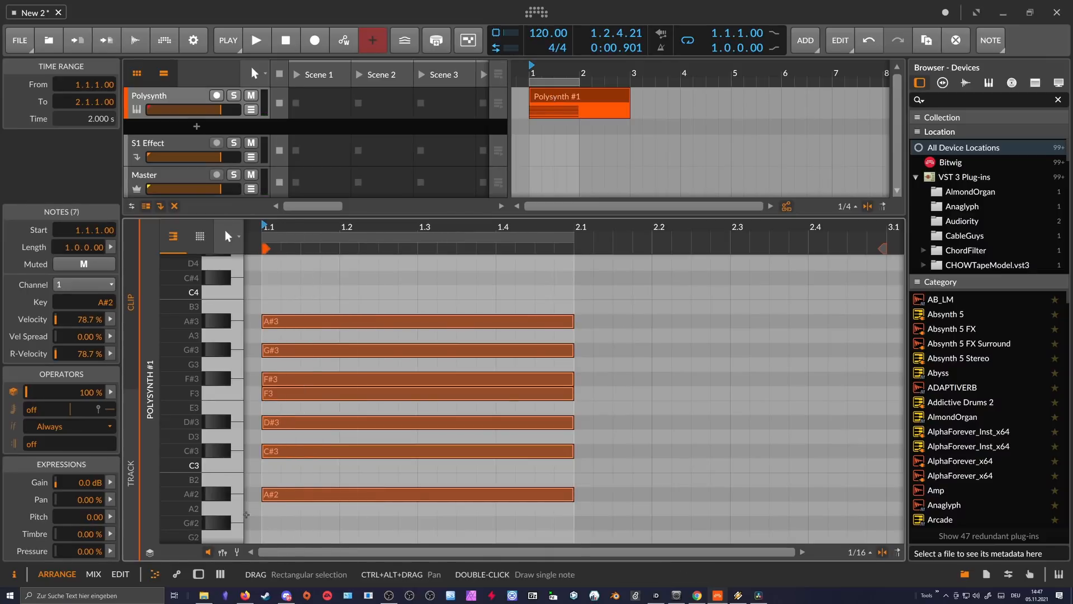
{"action": "left_click_drag", "start_coordinate": [312, 302], "coordinate": [310, 529]}
{"action": "key", "text": "d"}
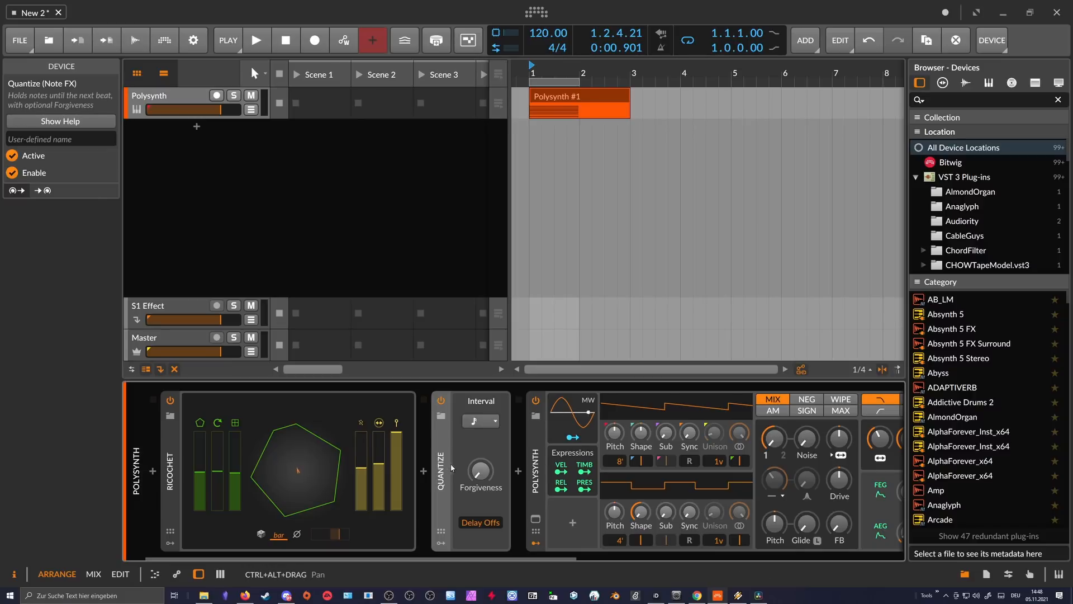
- Adjust Quantize's Forgiveness to about 15.7%
{"action": "mouse_move", "coordinate": [482, 474]}
{"action": "left_mouse_down"}
{"action": "mouse_move", "coordinate": [483, 465]}
{"action": "mouse_move", "coordinate": [483, 478]}
{"action": "left_mouse_up"}
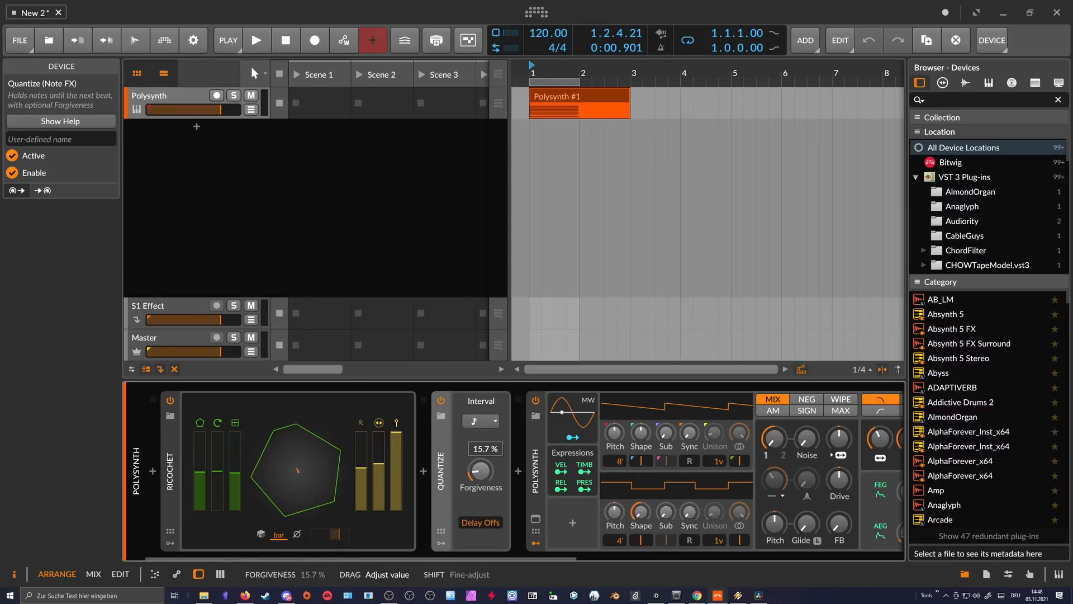
{"action": "left_click_drag", "start_coordinate": [483, 478], "coordinate": [482, 475]}
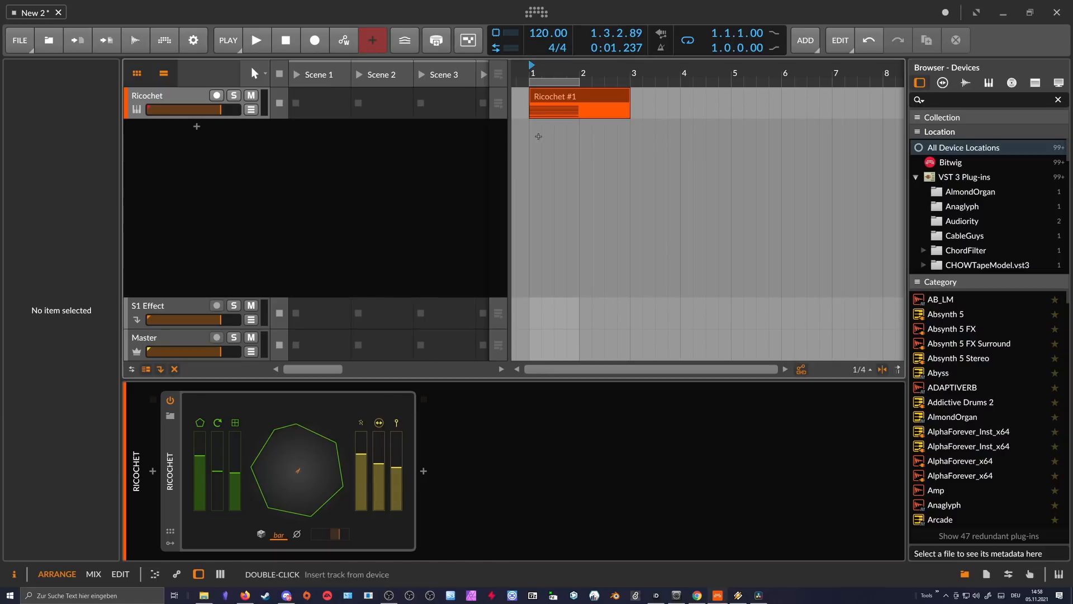
- Check the chord notes in the Ricochet clip and insert a Polysynth after the Ricochet device
{"action": "double_click", "coordinate": [579, 95]}
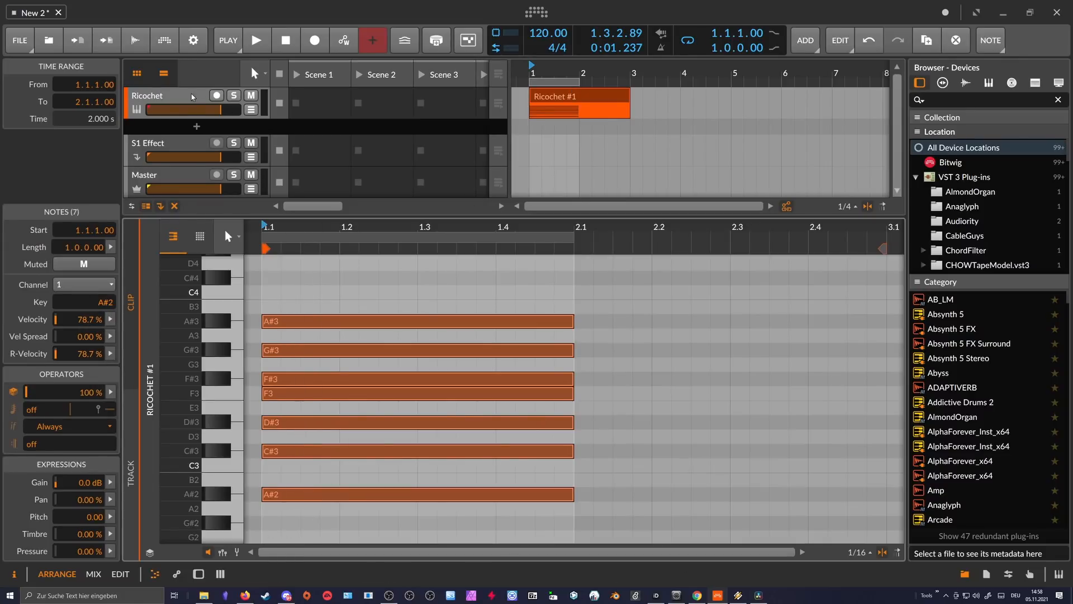
{"action": "key", "text": "d"}
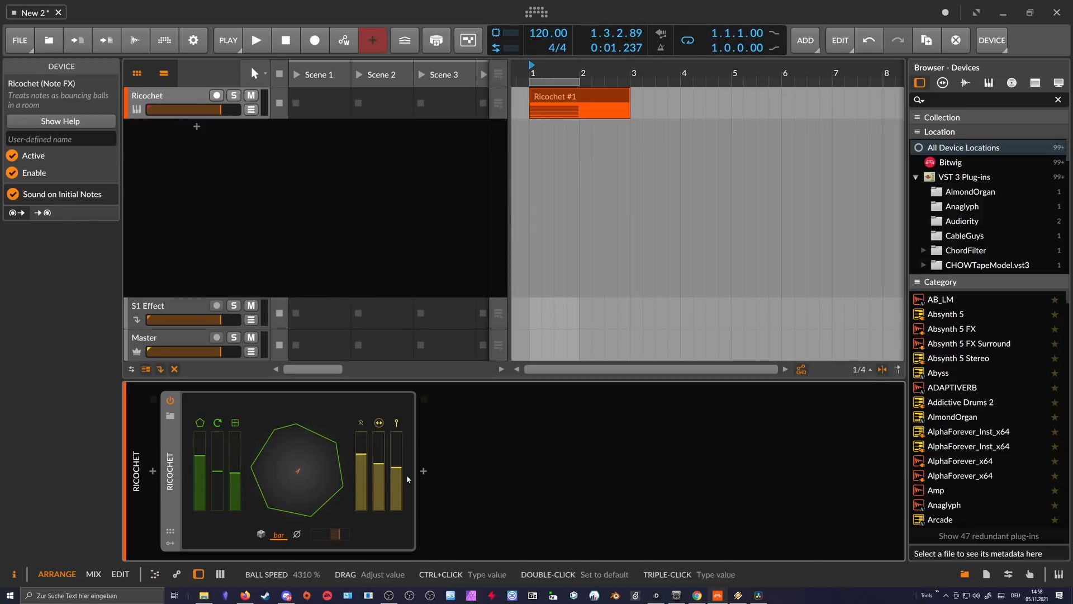
{"action": "left_click", "coordinate": [424, 472]}
{"action": "type", "text": "poly"}
{"action": "key", "text": "Down"}
{"action": "key", "text": "Down"}
{"action": "key", "text": "Down"}
{"action": "key", "text": "Return"}
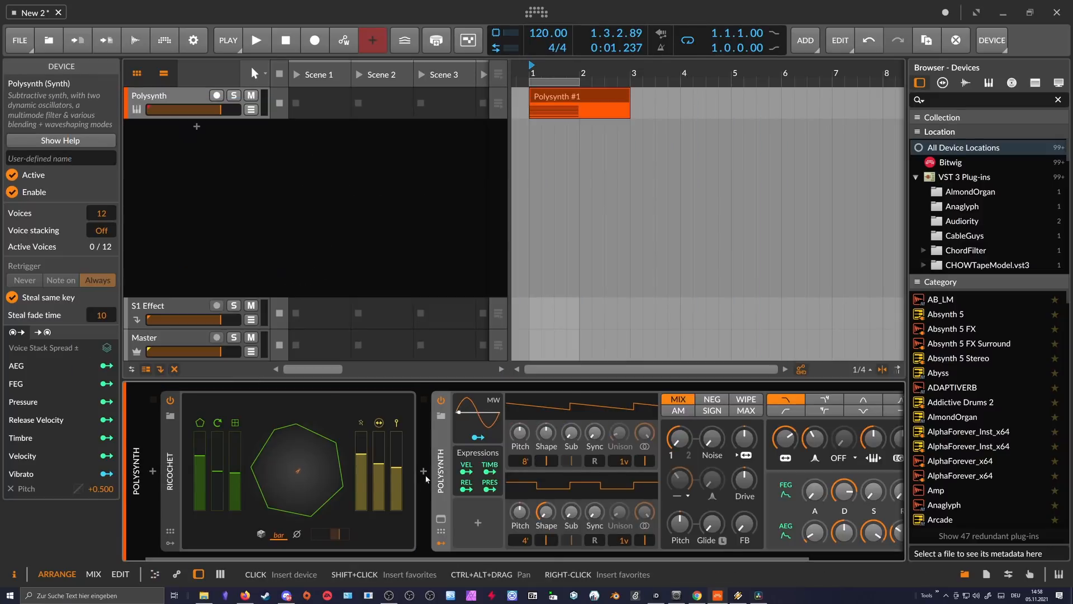
- Lower Polysynth's filter frequency, adjust the filter envelope amount and both envelope decays, and start playing the clip
{"action": "left_click_drag", "start_coordinate": [702, 438], "coordinate": [702, 465]}
{"action": "left_click_drag", "start_coordinate": [819, 438], "coordinate": [819, 432]}
{"action": "left_click_drag", "start_coordinate": [760, 491], "coordinate": [760, 514]}
{"action": "left_click_drag", "start_coordinate": [761, 533], "coordinate": [761, 534]}
{"action": "left_click_drag", "start_coordinate": [820, 439], "coordinate": [822, 440]}
{"action": "key", "text": "space"}
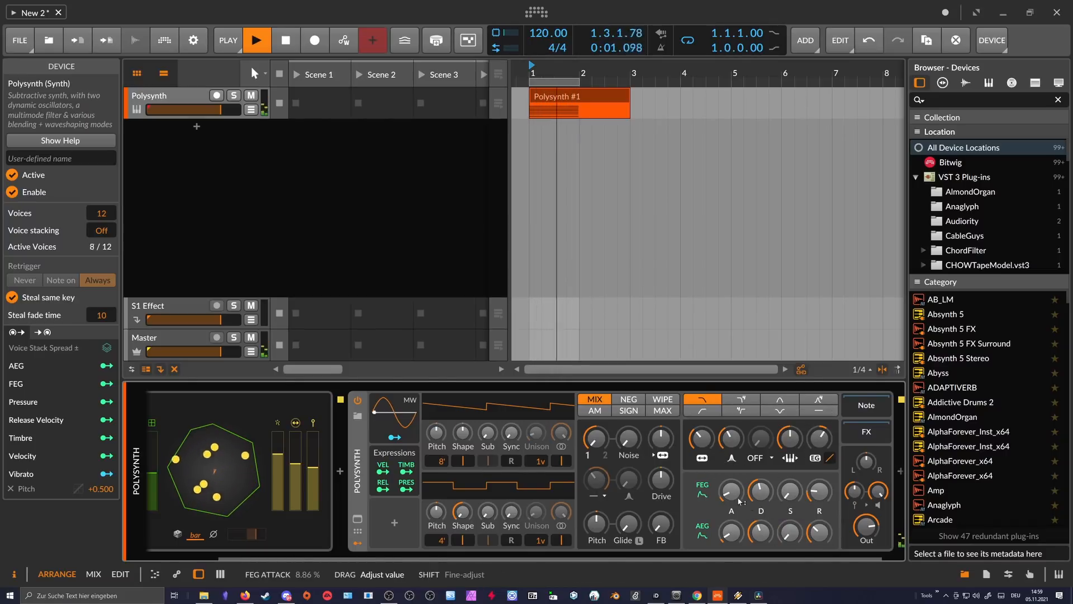
- Lower Ricochet's ball damping to nearly zero and raise its ball speed to the maximum
{"action": "scroll", "coordinate": [409, 545], "scroll_direction": "left", "scroll_amount": 2}
{"action": "left_click_drag", "start_coordinate": [362, 467], "coordinate": [395, 438]}
{"action": "left_click_drag", "start_coordinate": [361, 500], "coordinate": [363, 509]}
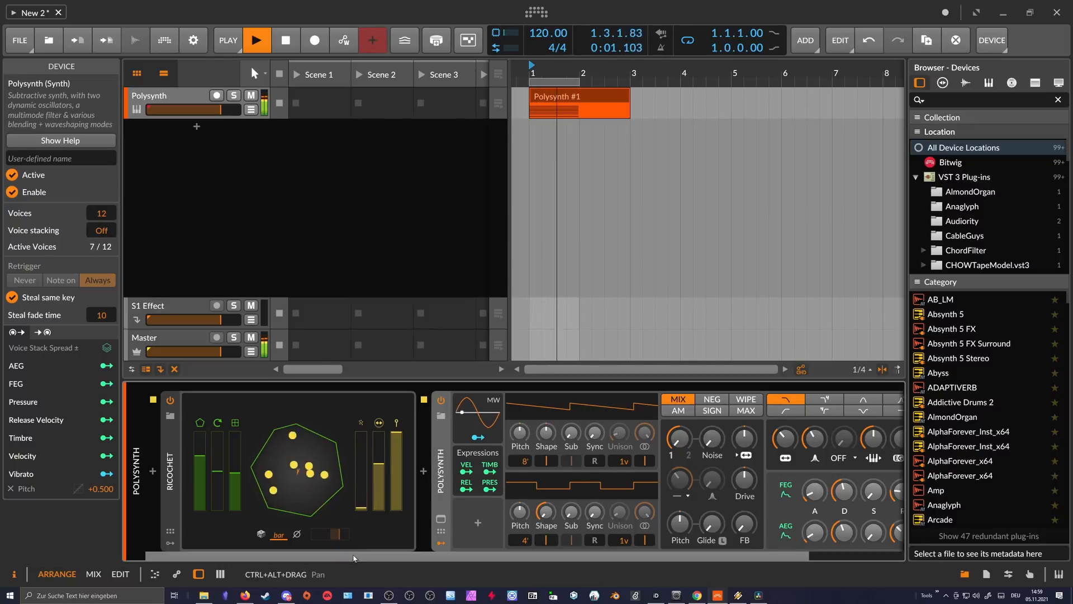
- Lengthen the attack and release of Polysynth's filter and amp envelopes, and set the filter frequency to about 980 Hz
{"action": "left_click_drag", "start_coordinate": [431, 558], "coordinate": [551, 557]}
{"action": "left_click_drag", "start_coordinate": [705, 492], "coordinate": [706, 473]}
{"action": "left_click_drag", "start_coordinate": [705, 532], "coordinate": [706, 513]}
{"action": "left_click_drag", "start_coordinate": [793, 532], "coordinate": [793, 519]}
{"action": "left_click_drag", "start_coordinate": [794, 492], "coordinate": [793, 476]}
{"action": "left_click_drag", "start_coordinate": [704, 492], "coordinate": [703, 474]}
{"action": "left_click_drag", "start_coordinate": [676, 438], "coordinate": [676, 416]}
{"action": "left_click_drag", "start_coordinate": [705, 438], "coordinate": [706, 469]}
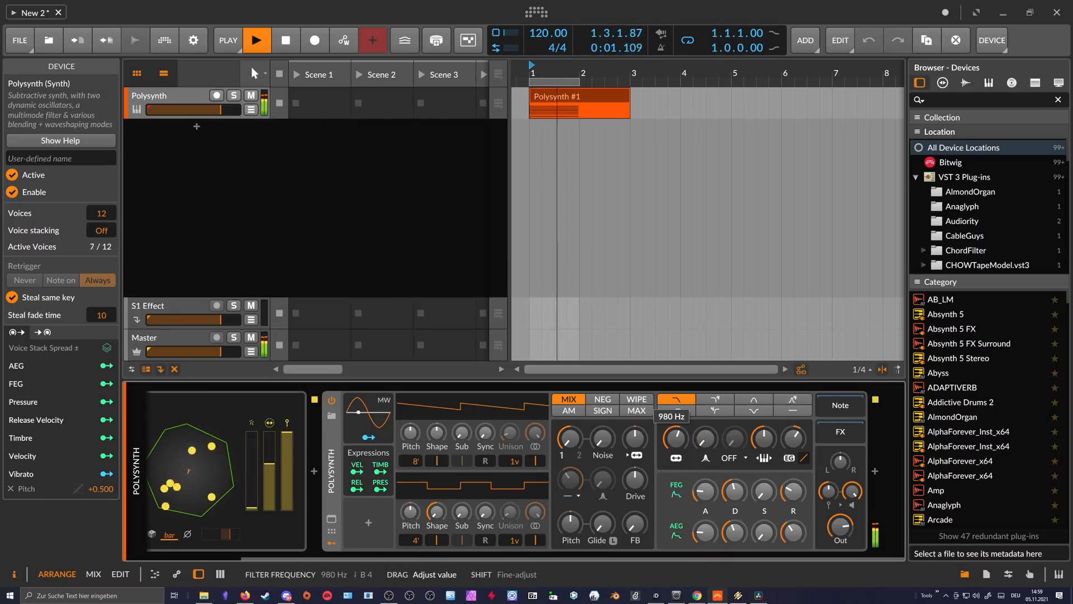
- Reduce Ricochet's room to a six-sided shape, slightly adjust its rotation, and stop playback
{"action": "left_click_drag", "start_coordinate": [371, 555], "coordinate": [278, 555]}
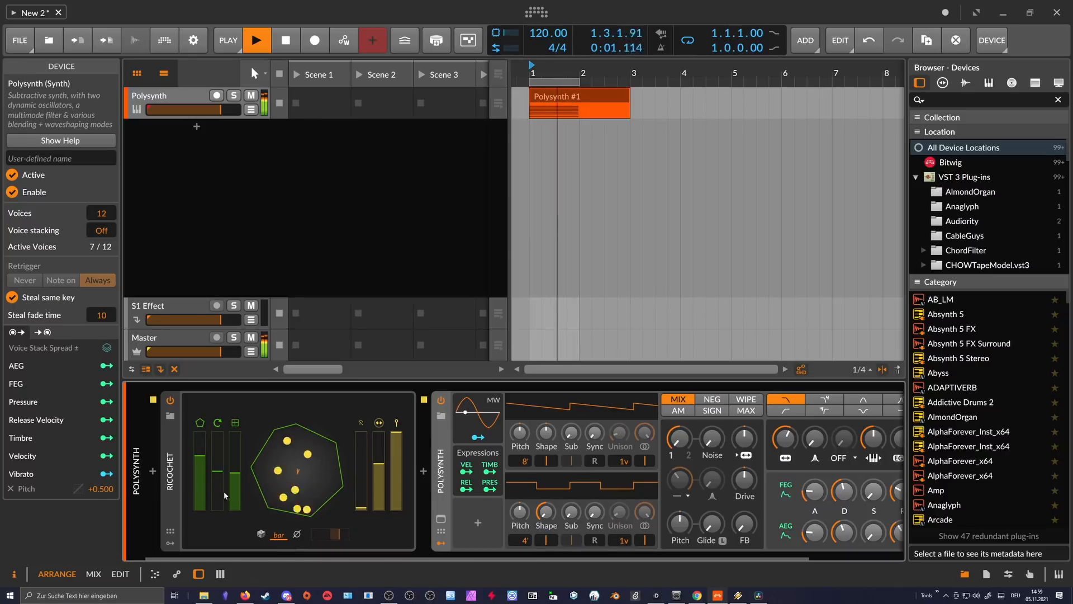
{"action": "left_click_drag", "start_coordinate": [200, 456], "coordinate": [200, 475]}
{"action": "left_click_drag", "start_coordinate": [217, 471], "coordinate": [200, 469]}
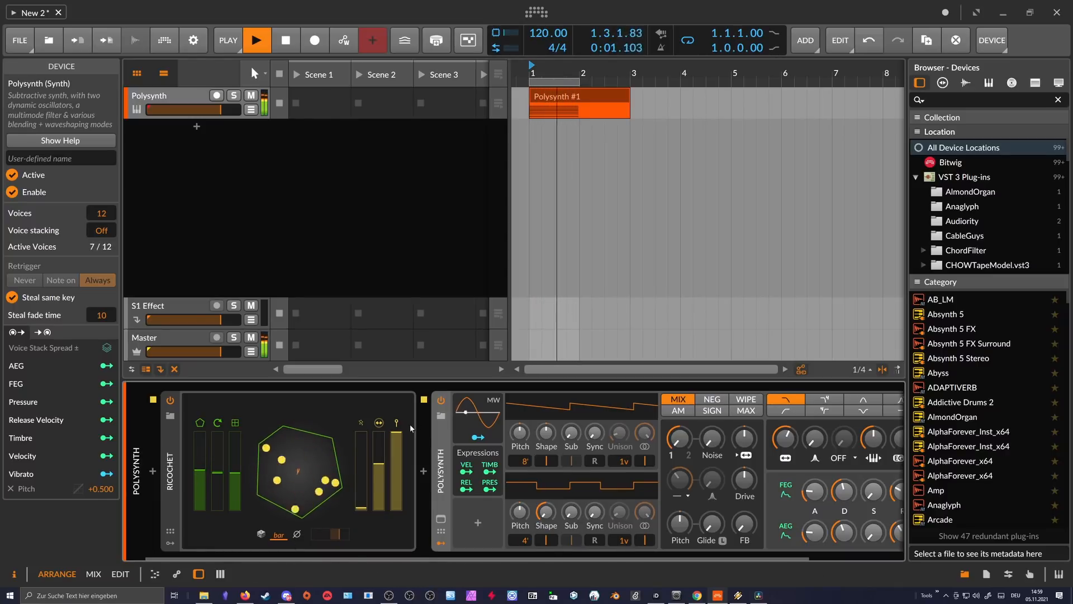
{"action": "key", "text": "space"}
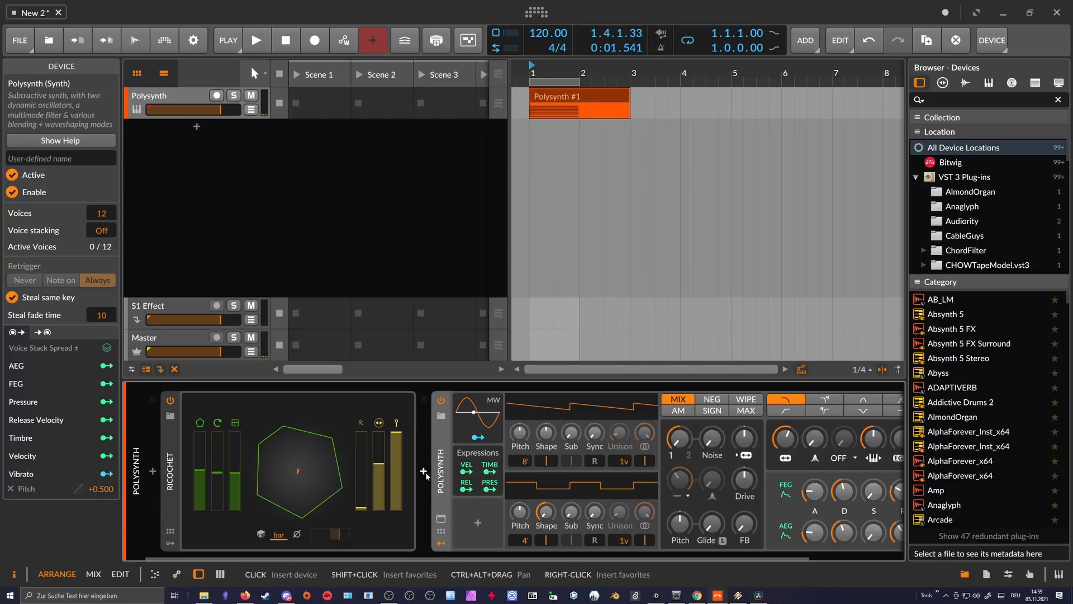
- Insert a Randomize note effect between Ricochet and Polysynth
{"action": "left_click", "coordinate": [423, 471]}
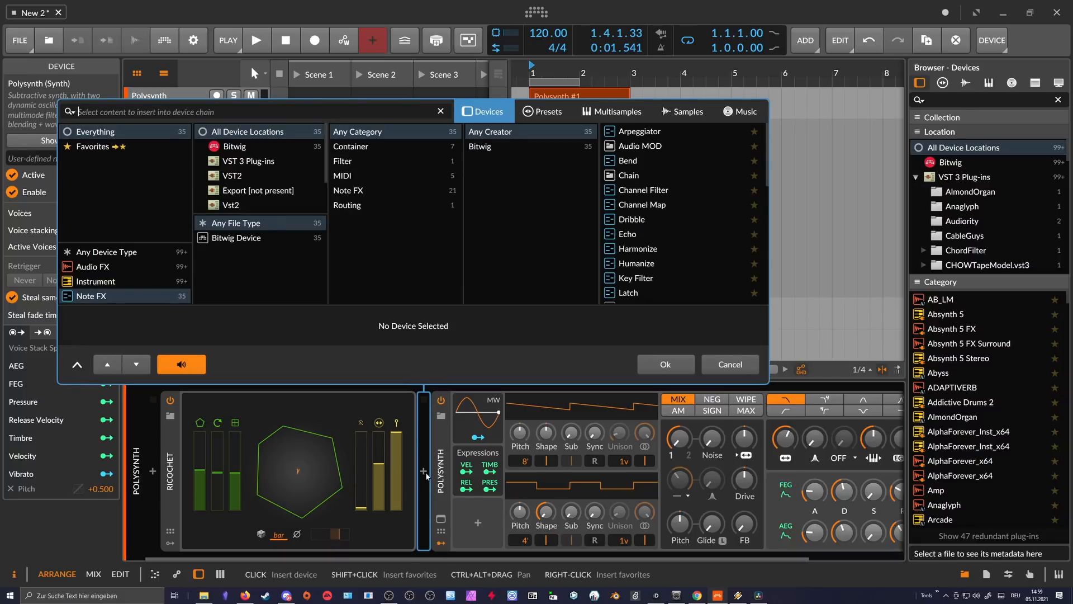
{"action": "type", "text": "rand"}
{"action": "key", "text": "Return"}
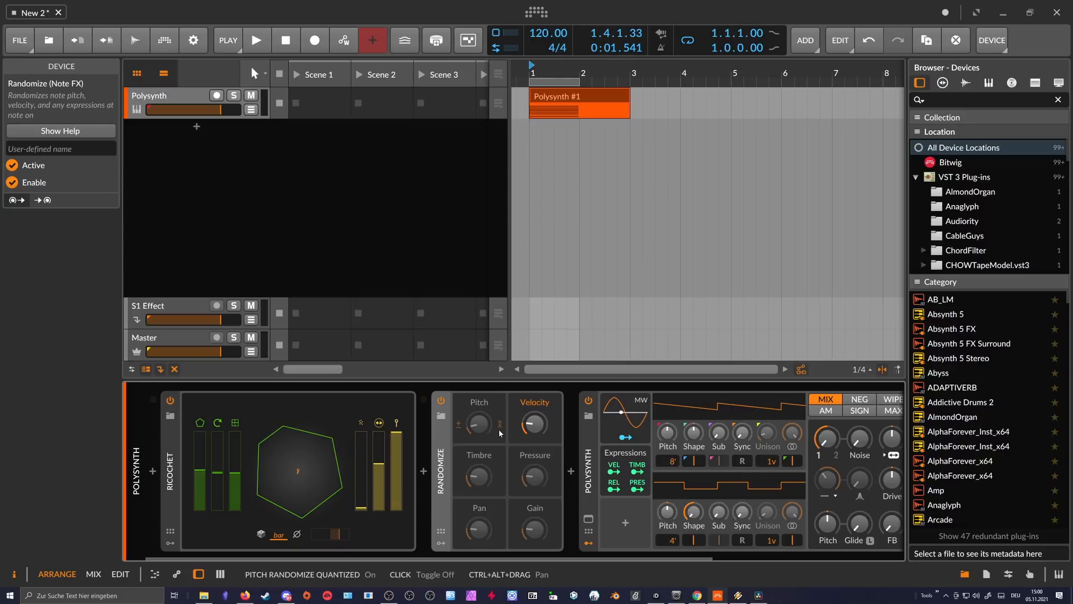
- Map Polysynth's Timbre expression to the filter frequency and its Pressure expression to the OSC 1/2 Mix at about +0.58
{"action": "left_click_drag", "start_coordinate": [395, 559], "coordinate": [465, 558]}
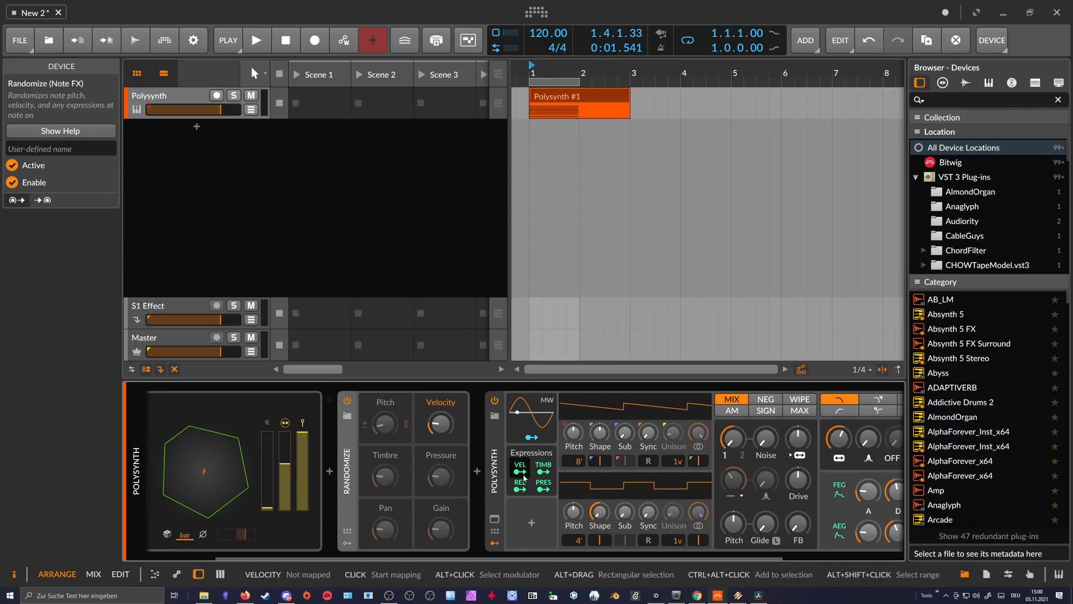
{"action": "left_click_drag", "start_coordinate": [446, 559], "coordinate": [510, 559]}
{"action": "left_click", "coordinate": [458, 471]}
{"action": "left_click_drag", "start_coordinate": [753, 439], "coordinate": [754, 405]}
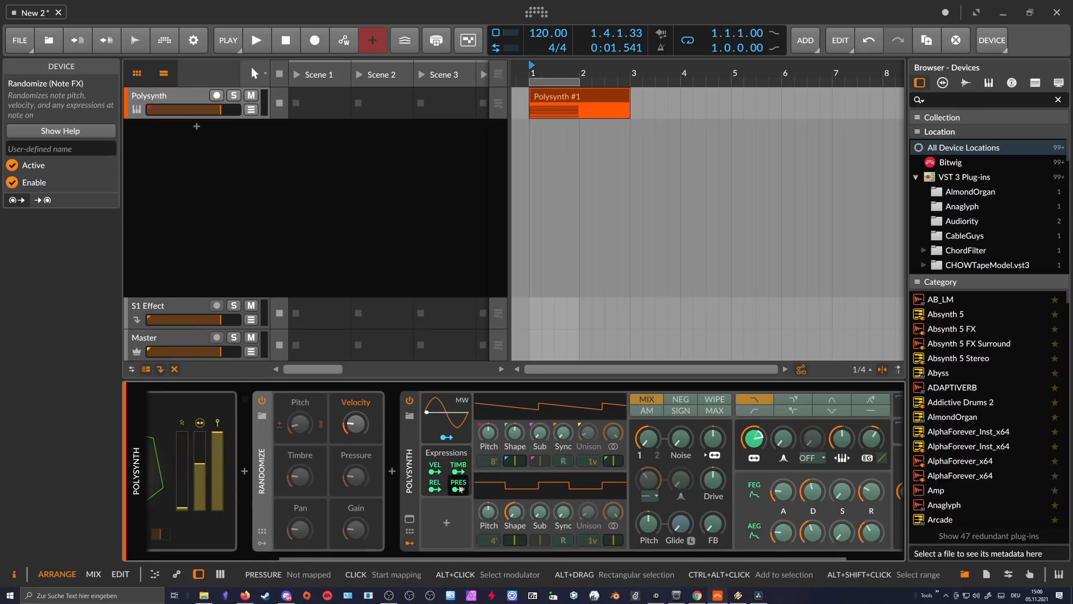
{"action": "left_click", "coordinate": [455, 487]}
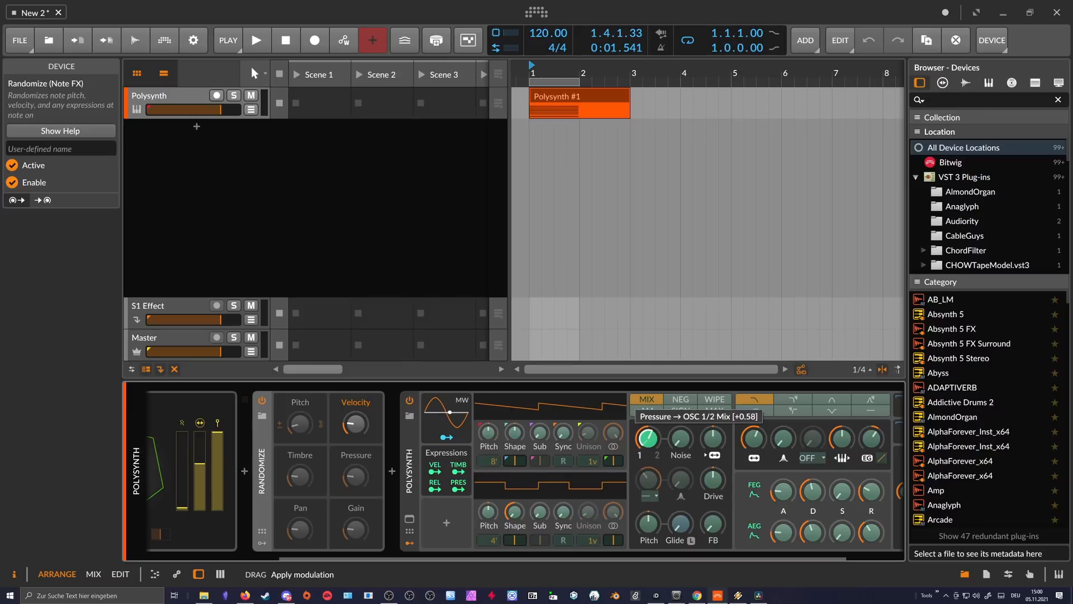
{"action": "left_click_drag", "start_coordinate": [649, 451], "coordinate": [649, 440]}
- Play the clip, enable Randomize's Pitch at about 0.23 st, and raise its Velocity amount to around the middle
{"action": "left_click_drag", "start_coordinate": [643, 558], "coordinate": [475, 559]}
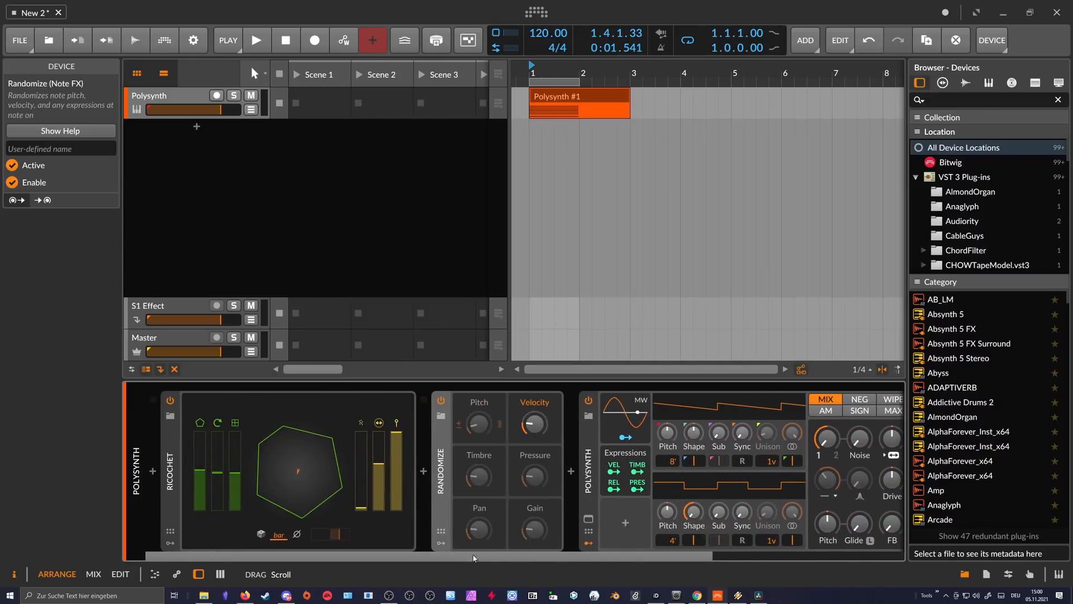
{"action": "key", "text": "space"}
{"action": "left_click", "coordinate": [477, 402]}
{"action": "mouse_move", "coordinate": [478, 423]}
{"action": "left_mouse_down"}
{"action": "mouse_move", "coordinate": [478, 408]}
{"action": "mouse_move", "coordinate": [481, 420]}
{"action": "left_mouse_up"}
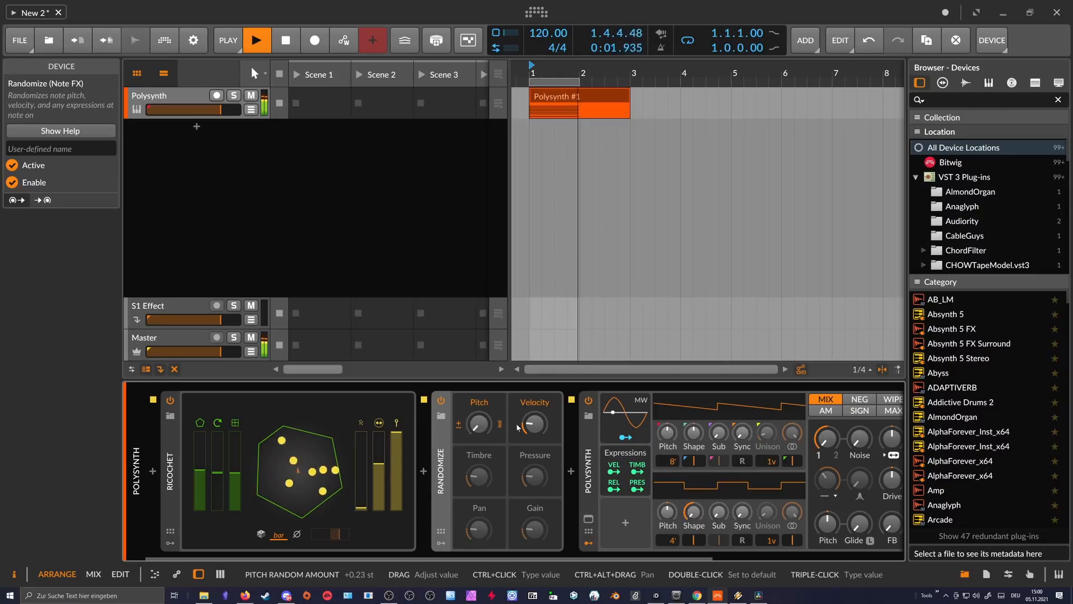
{"action": "left_click_drag", "start_coordinate": [534, 424], "coordinate": [534, 424]}
- Set Randomize's Timbre amount slightly above the middle and enable its Pressure at about 91.1%
{"action": "left_click_drag", "start_coordinate": [478, 476], "coordinate": [478, 464]}
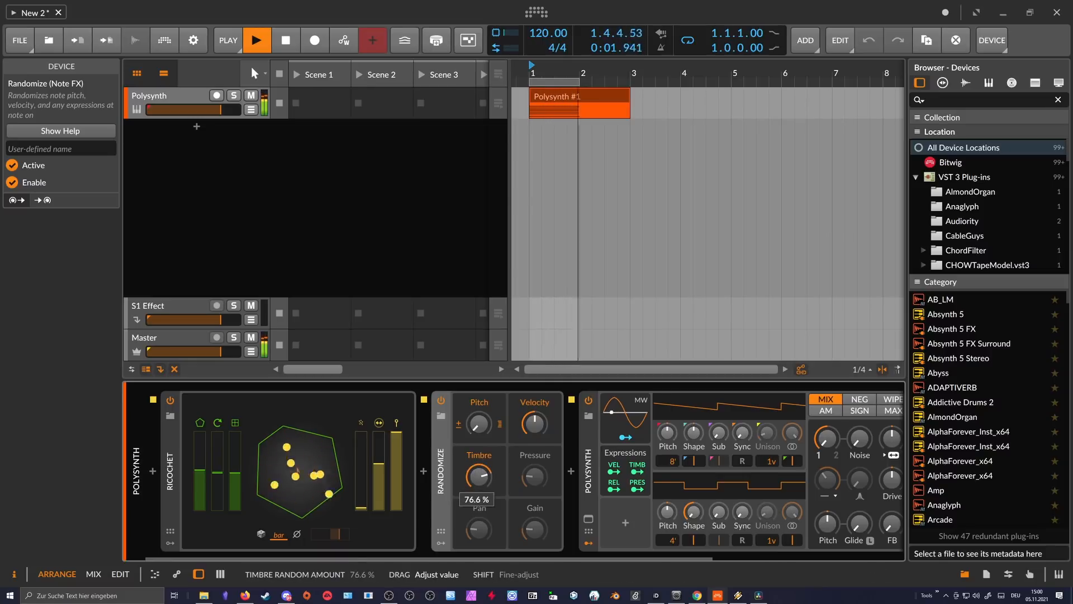
{"action": "left_click_drag", "start_coordinate": [478, 476], "coordinate": [484, 476]}
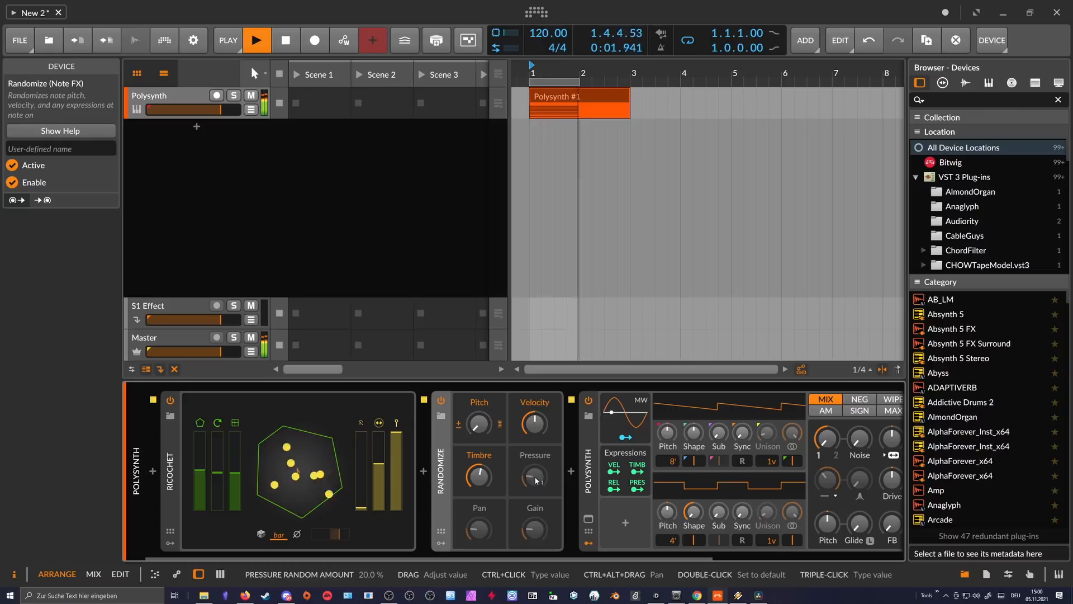
{"action": "left_click", "coordinate": [540, 458]}
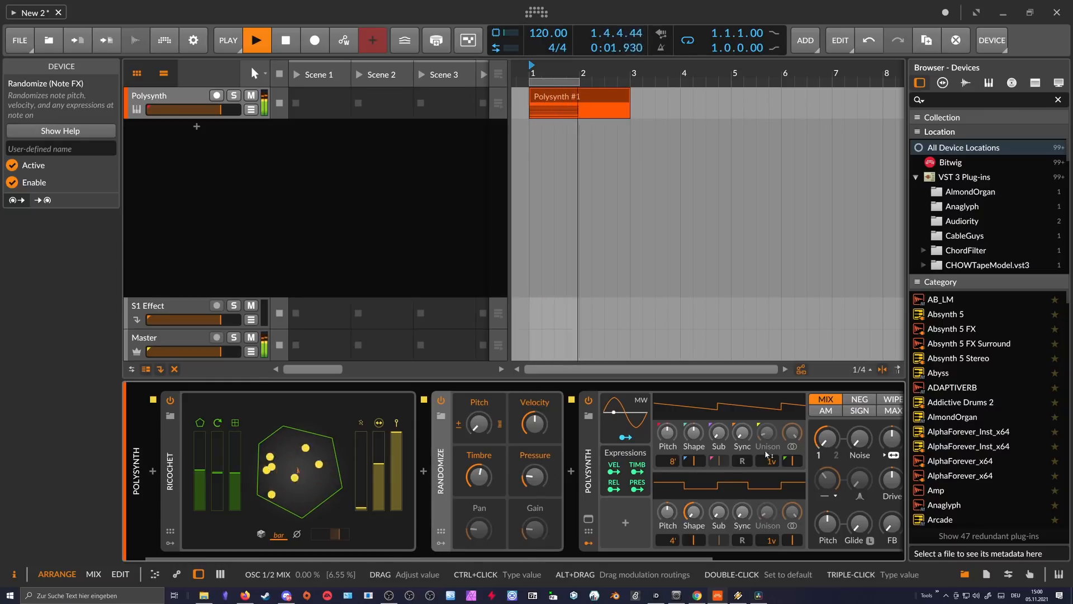
{"action": "left_click_drag", "start_coordinate": [533, 477], "coordinate": [533, 465]}
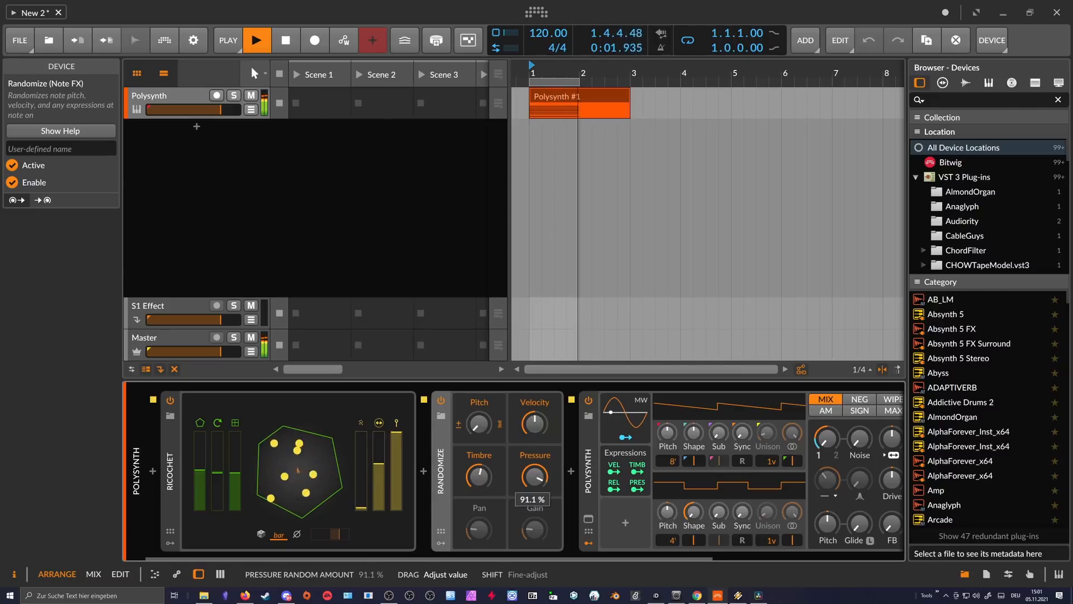
- Enable Randomize's Pan, raise its amount close to the maximum, and stop playback
{"action": "left_click", "coordinate": [479, 509]}
{"action": "left_click_drag", "start_coordinate": [478, 529], "coordinate": [478, 529]}
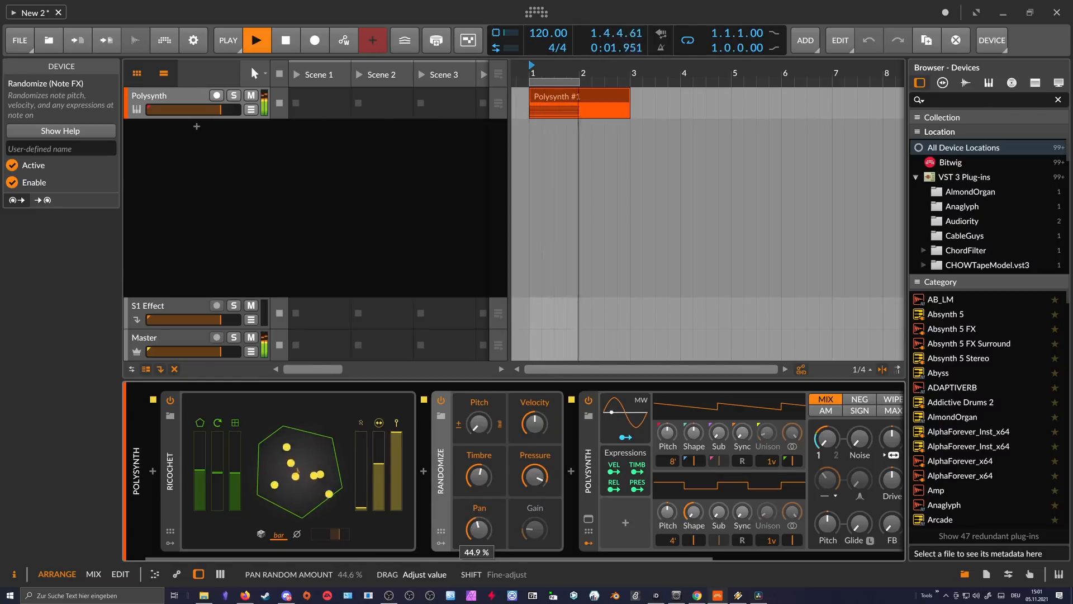
{"action": "left_click_drag", "start_coordinate": [478, 528], "coordinate": [448, 552]}
{"action": "key", "text": "space"}
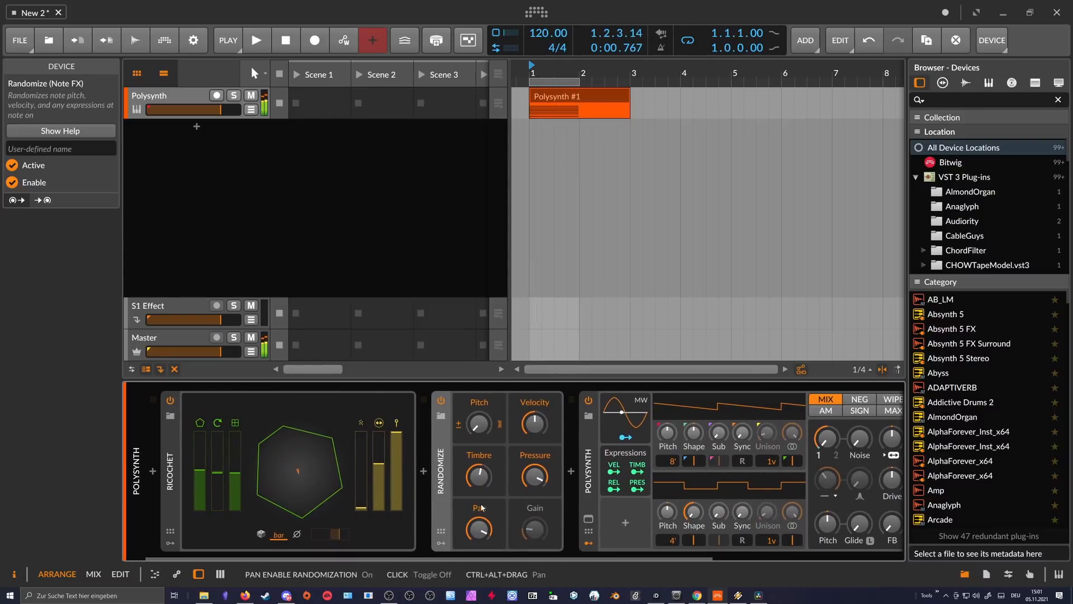
- Insert a Humanize note effect between Randomize and Polysynth
{"action": "left_click", "coordinate": [571, 473]}
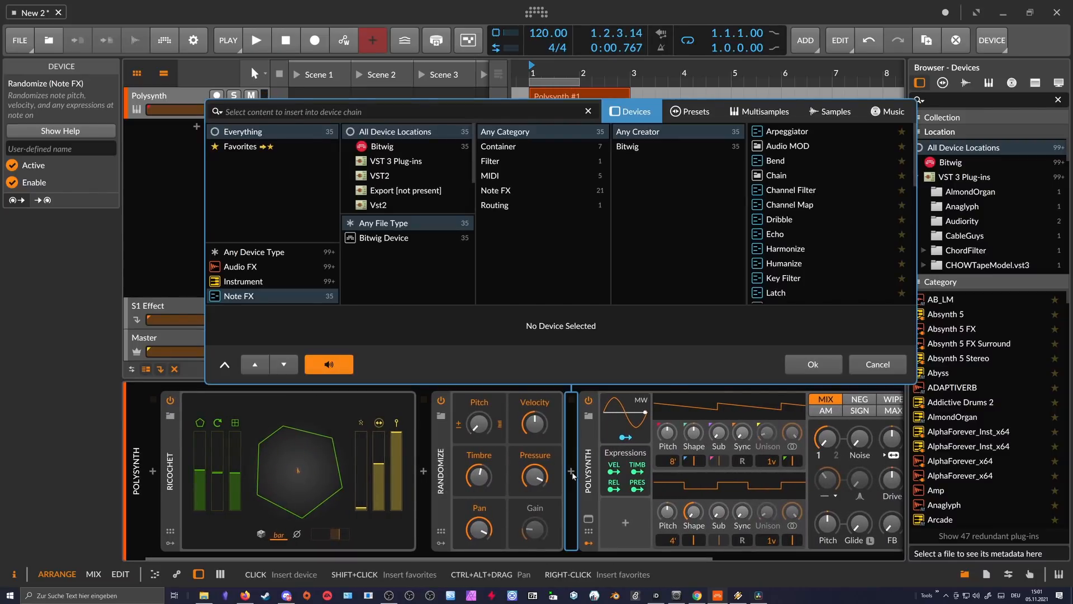
{"action": "type", "text": "hum"}
{"action": "key", "text": "Down"}
{"action": "key", "text": "Return"}
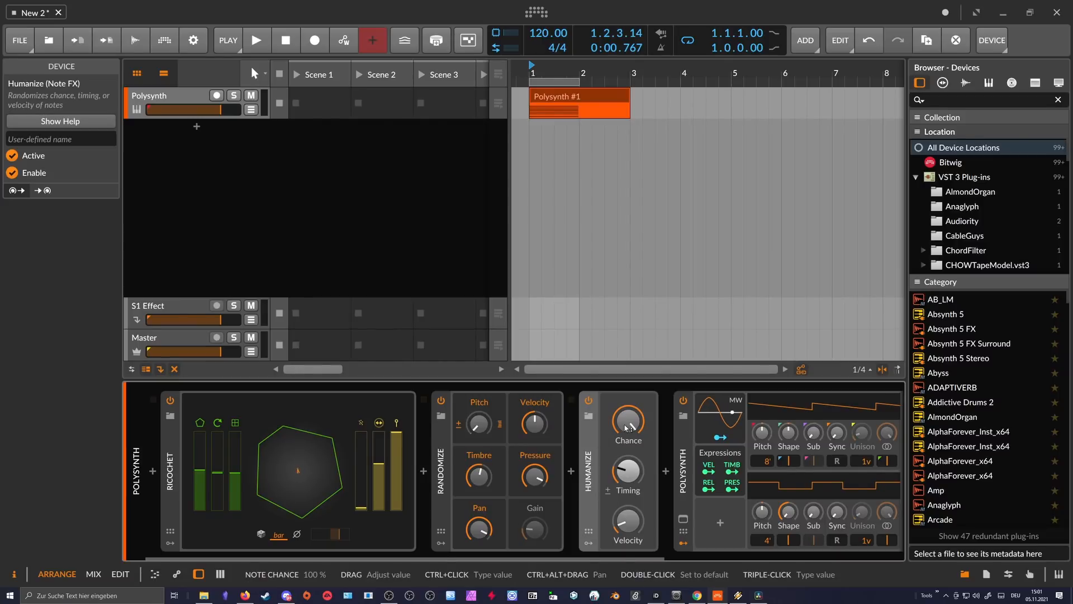
- Lower Humanize's Chance to 0%, raise it to roughly a quarter while the clip plays, and stop playback
{"action": "left_click_drag", "start_coordinate": [627, 428], "coordinate": [627, 430]}
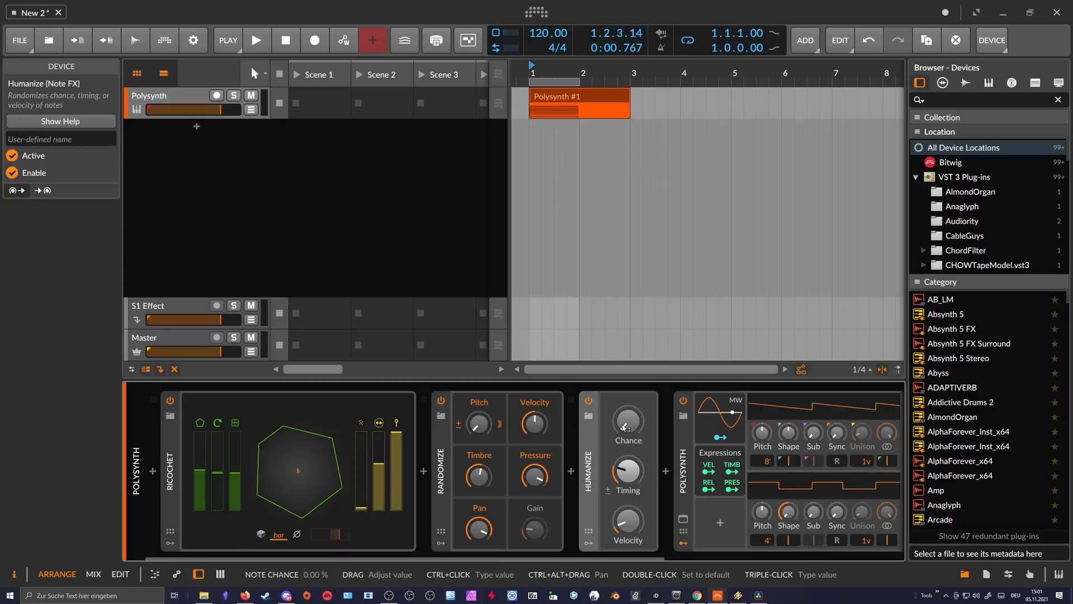
{"action": "key", "text": "space"}
{"action": "left_click_drag", "start_coordinate": [632, 429], "coordinate": [636, 455]}
{"action": "key", "text": "space"}
- Set Polysynth's amp envelope release to about 42.9% and play the clip with the note effects in view
{"action": "scroll", "coordinate": [804, 546], "scroll_direction": "right", "scroll_amount": 5}
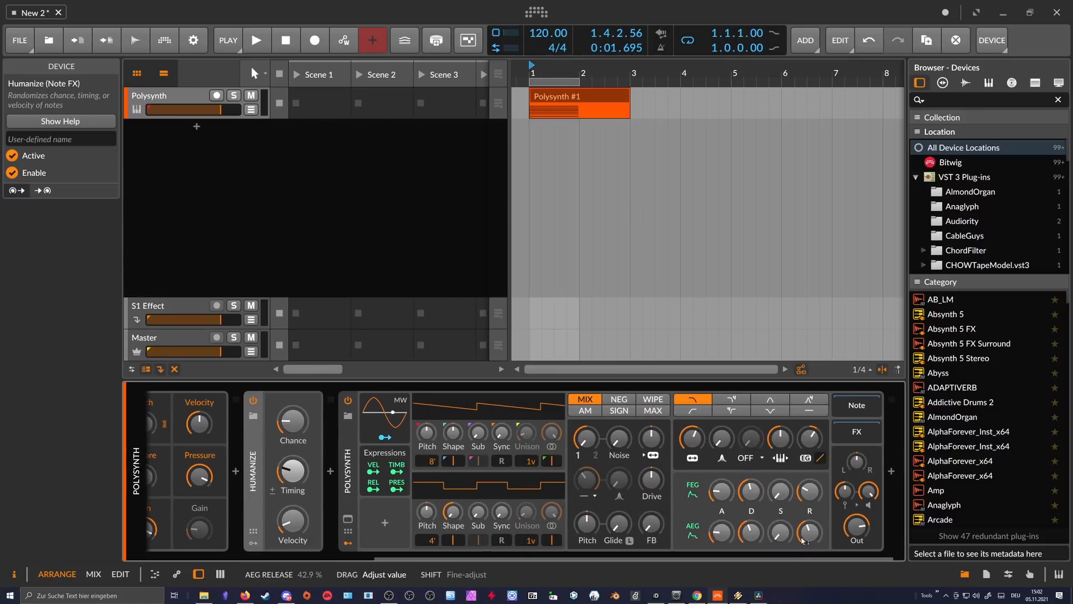
{"action": "left_click_drag", "start_coordinate": [563, 557], "coordinate": [357, 553]}
{"action": "key", "text": "space"}
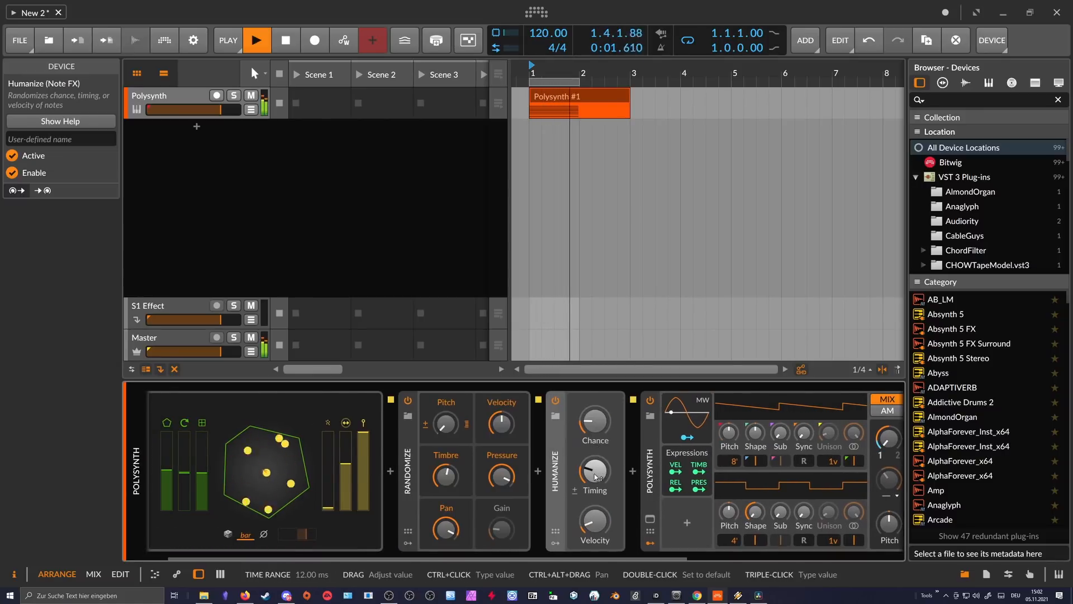
- Set Humanize's Timing range to about 6.57 ms, and raise its Chance slightly while the clip plays
{"action": "key", "text": "space"}
{"action": "mouse_move", "coordinate": [595, 474]}
{"action": "left_mouse_down"}
{"action": "mouse_move", "coordinate": [595, 492]}
{"action": "mouse_move", "coordinate": [584, 480]}
{"action": "left_mouse_up"}
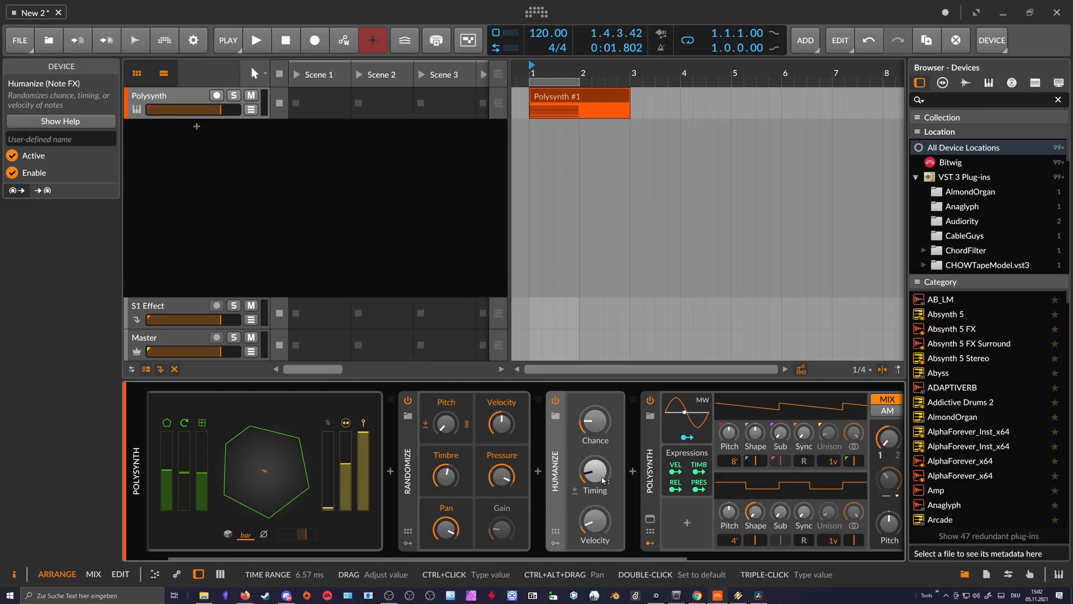
{"action": "key", "text": "space"}
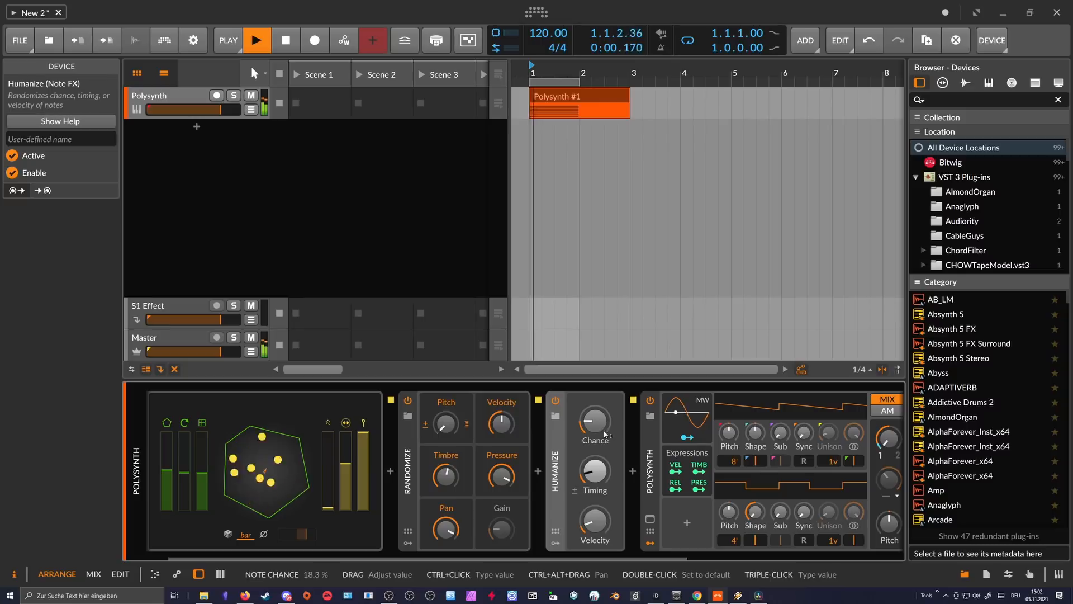
{"action": "mouse_move", "coordinate": [599, 426]}
{"action": "left_mouse_down"}
{"action": "mouse_move", "coordinate": [599, 402]}
{"action": "mouse_move", "coordinate": [599, 412]}
{"action": "left_mouse_up"}
- Raise the release of Polysynth's filter envelope and set the synth's number of voices to 63
{"action": "left_click_drag", "start_coordinate": [587, 558], "coordinate": [794, 535]}
{"action": "left_click_drag", "start_coordinate": [794, 493], "coordinate": [794, 474]}
{"action": "left_click_drag", "start_coordinate": [693, 558], "coordinate": [439, 558]}
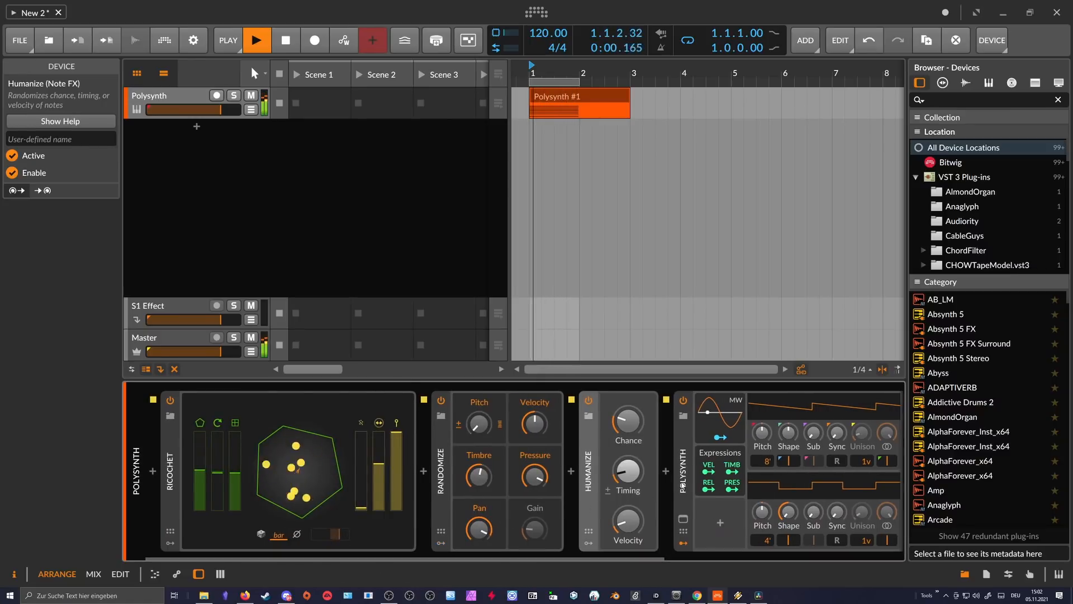
{"action": "left_click", "coordinate": [683, 475]}
{"action": "left_click_drag", "start_coordinate": [101, 213], "coordinate": [103, 226]}
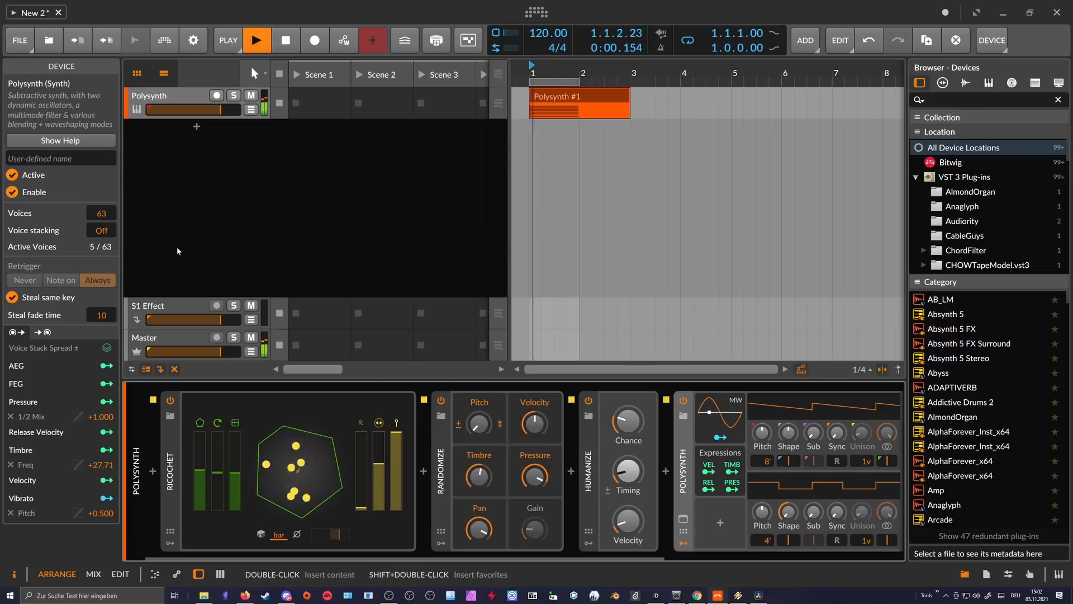
- Lower the attack of Polysynth's filter envelope and set the filter frequency to about 319 Hz
{"action": "left_click_drag", "start_coordinate": [438, 558], "coordinate": [665, 558]}
{"action": "left_click_drag", "start_coordinate": [705, 493], "coordinate": [705, 542]}
{"action": "left_click_drag", "start_coordinate": [675, 439], "coordinate": [676, 440]}
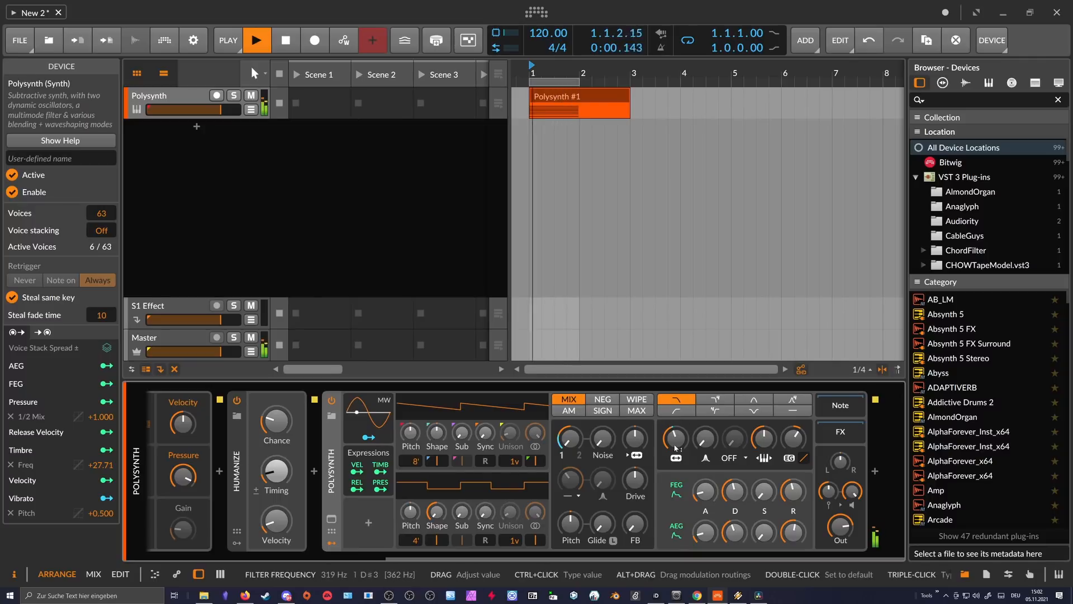
- Nudge Humanize's Timing and Chance up slightly, and stop playback
{"action": "left_click_drag", "start_coordinate": [573, 546], "coordinate": [450, 548]}
{"action": "left_click_drag", "start_coordinate": [628, 472], "coordinate": [628, 467]}
{"action": "left_click_drag", "start_coordinate": [628, 421], "coordinate": [628, 419]}
{"action": "key", "text": "space"}
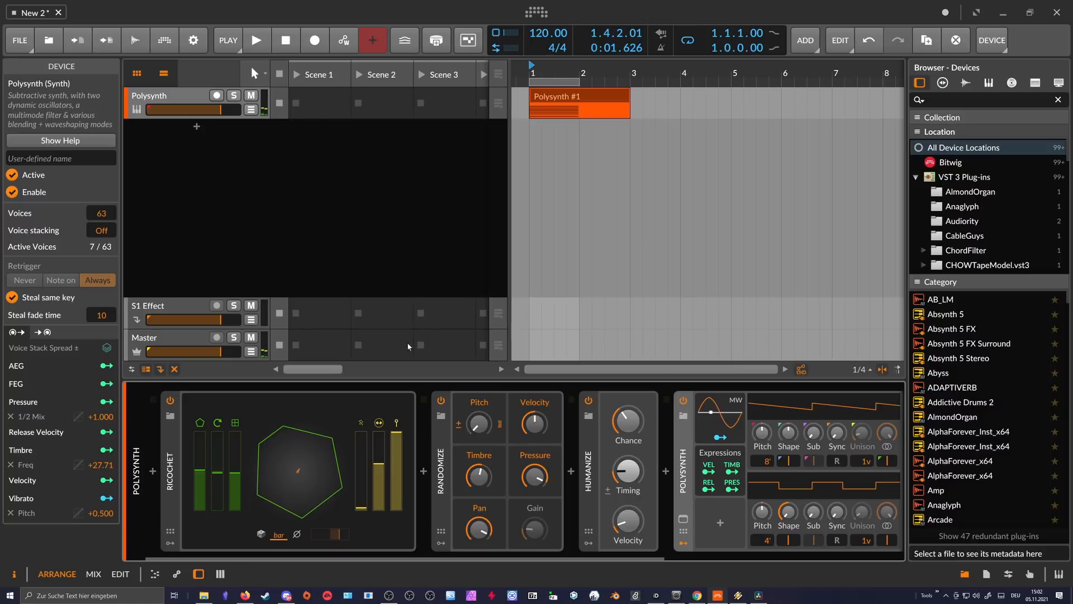
- Raise Humanize's Chance to about 90.9% and play the clip briefly to hear it
{"action": "scroll", "coordinate": [532, 565], "scroll_direction": "right", "scroll_amount": 5}
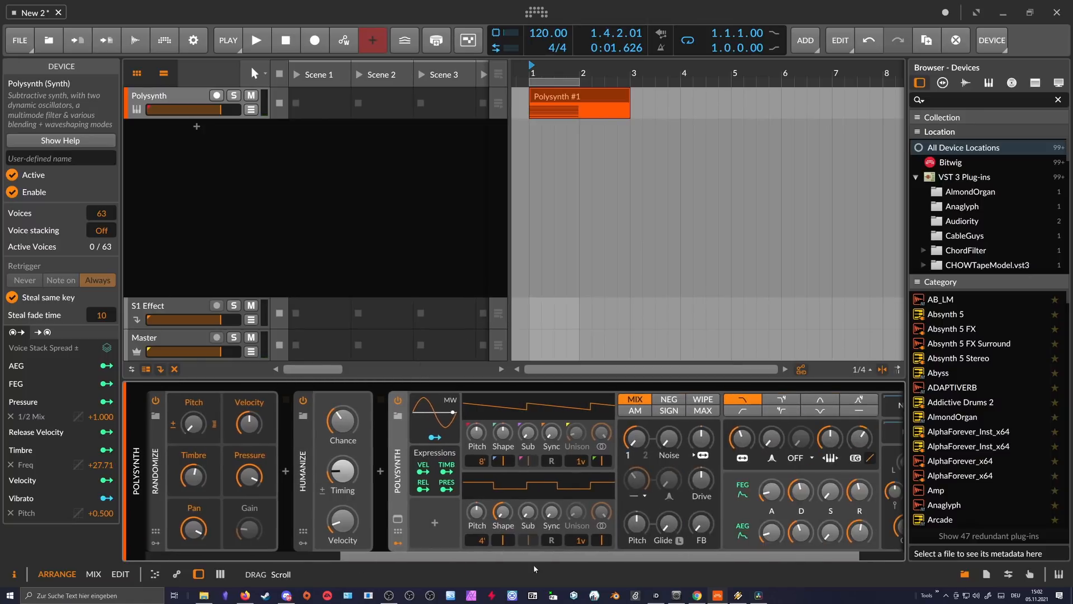
{"action": "scroll", "coordinate": [512, 565], "scroll_direction": "left", "scroll_amount": 5}
{"action": "scroll", "coordinate": [421, 565], "scroll_direction": "right", "scroll_amount": 7}
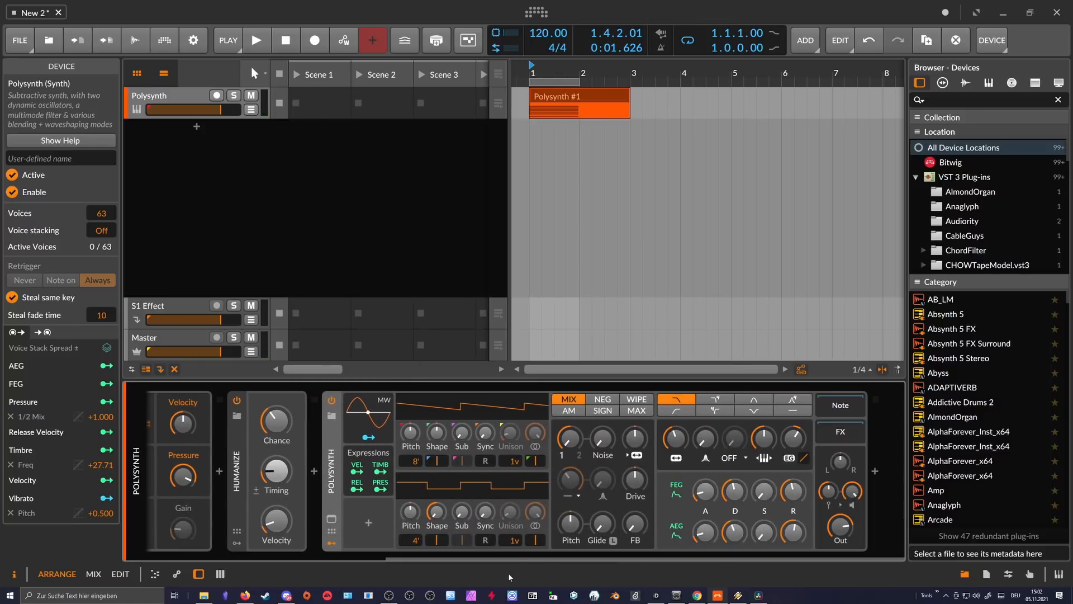
{"action": "scroll", "coordinate": [518, 559], "scroll_direction": "left", "scroll_amount": 7}
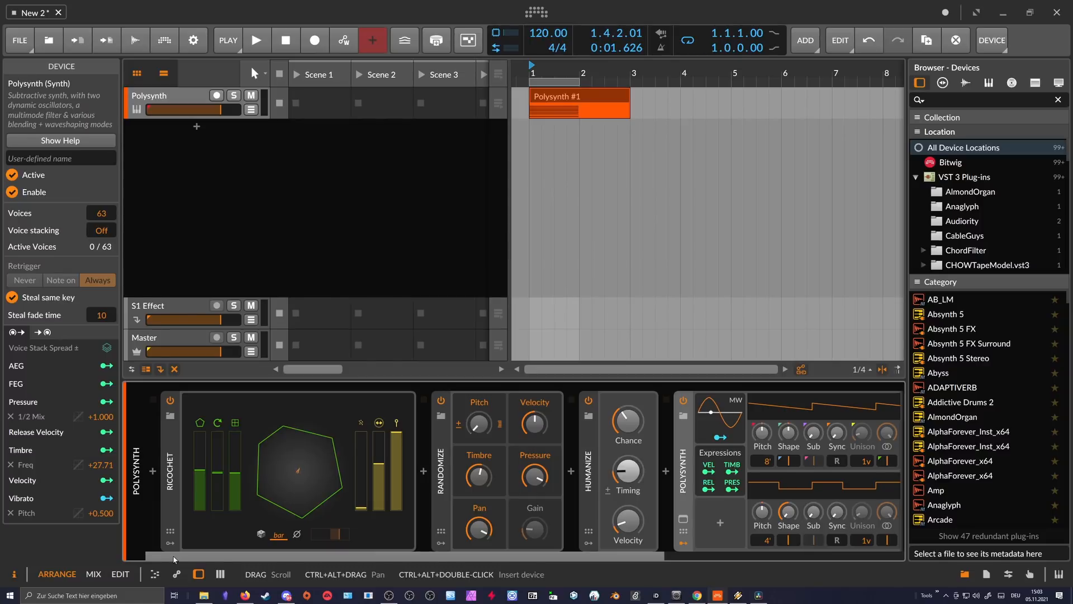
{"action": "mouse_move", "coordinate": [173, 555]}
{"action": "left_mouse_down"}
{"action": "mouse_move", "coordinate": [490, 557]}
{"action": "mouse_move", "coordinate": [173, 557]}
{"action": "left_mouse_up"}
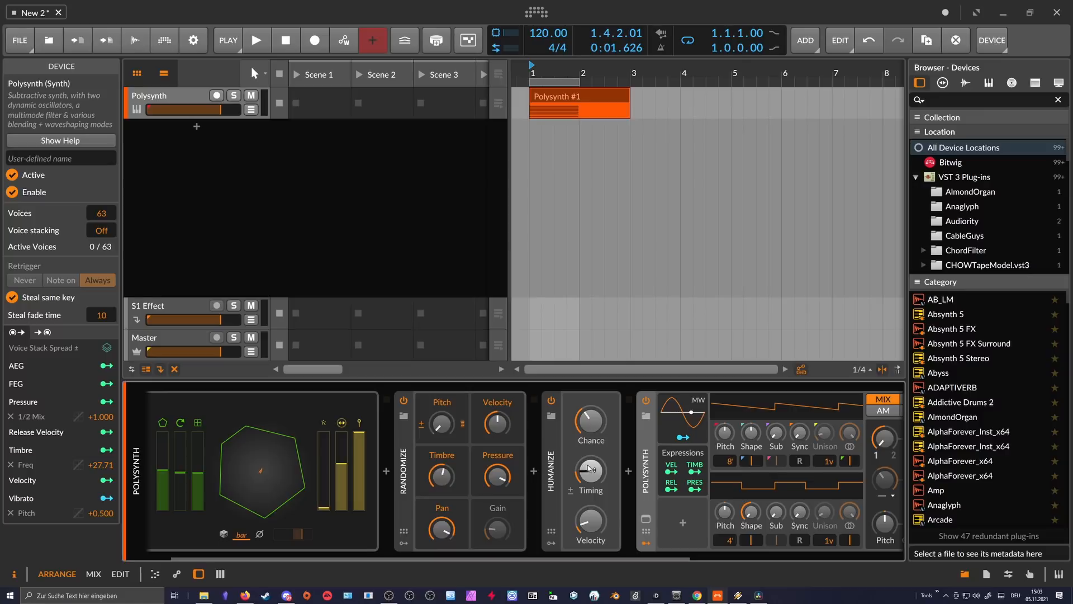
{"action": "left_click_drag", "start_coordinate": [599, 438], "coordinate": [599, 370]}
{"action": "key", "text": "space"}
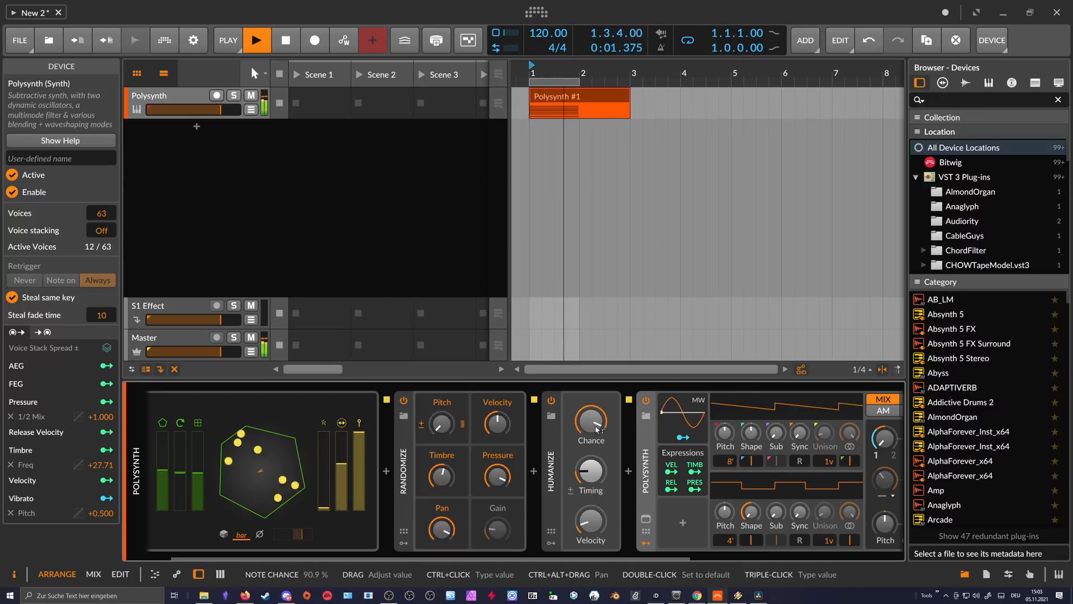
{"action": "key", "text": "space"}
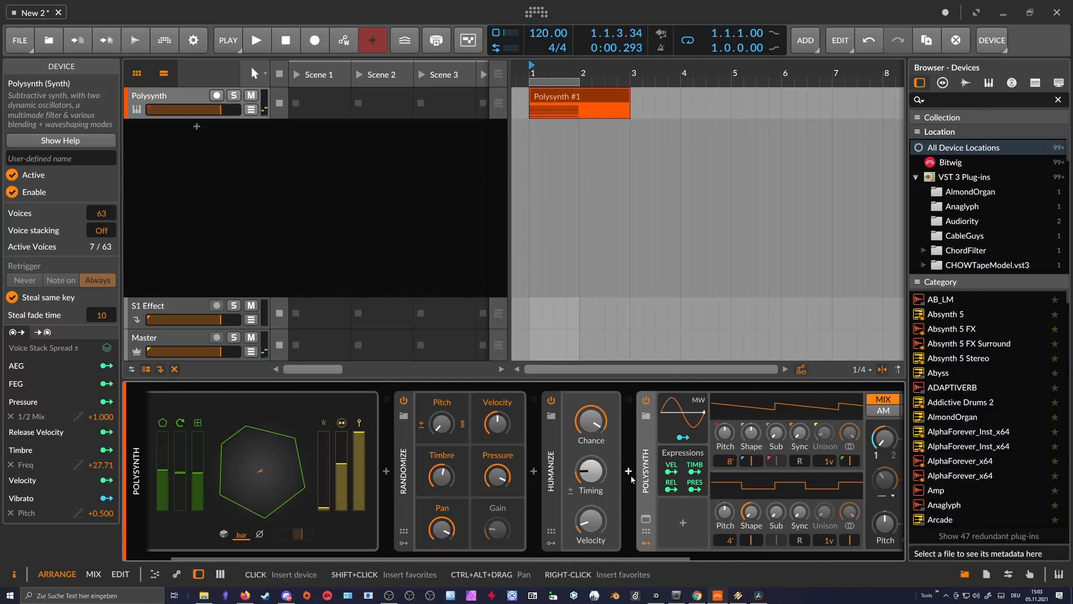
- Insert a Quantize note effect between Humanize and Polysynth
{"action": "left_click", "coordinate": [629, 473]}
{"action": "type", "text": "quanm"}
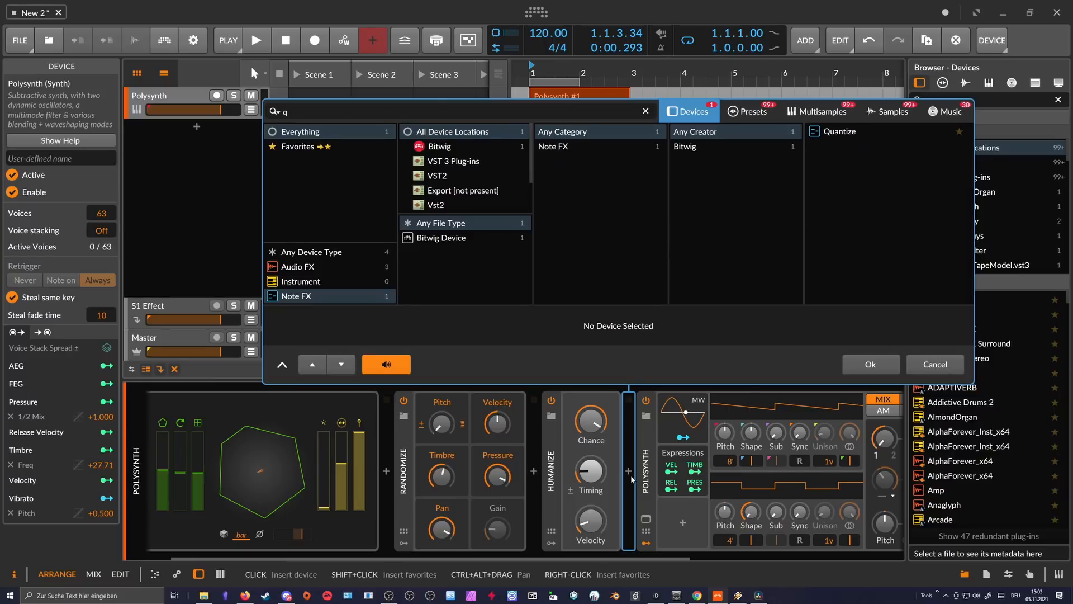
{"action": "key", "text": "Down"}
{"action": "key", "text": "Return"}
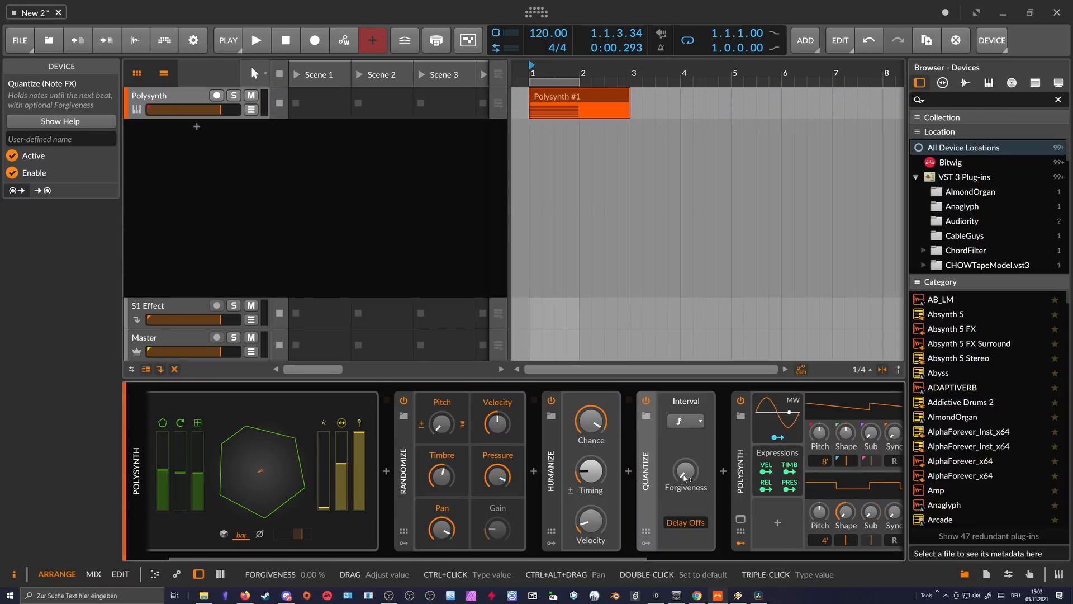
- Play the clip through Quantize, raise its Forgiveness to 100%, and stop playback
{"action": "left_click_drag", "start_coordinate": [606, 559], "coordinate": [613, 559]}
{"action": "key", "text": "space"}
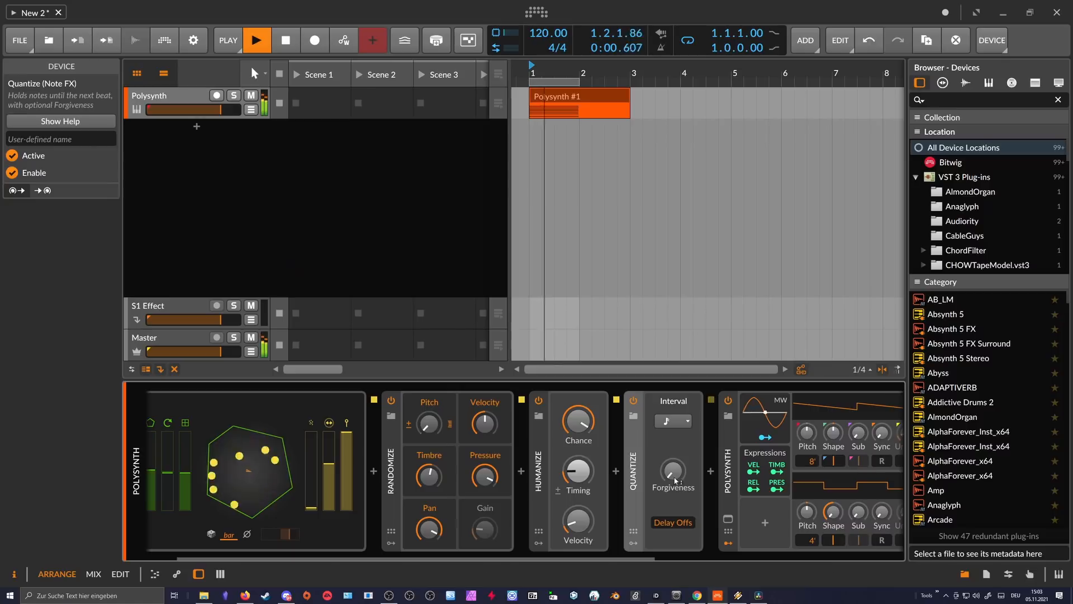
{"action": "mouse_move", "coordinate": [672, 470]}
{"action": "mouse_move", "coordinate": [673, 471]}
{"action": "left_mouse_down"}
{"action": "mouse_move", "coordinate": [673, 370]}
{"action": "mouse_move", "coordinate": [680, 475]}
{"action": "left_mouse_up"}
{"action": "key", "text": "space"}
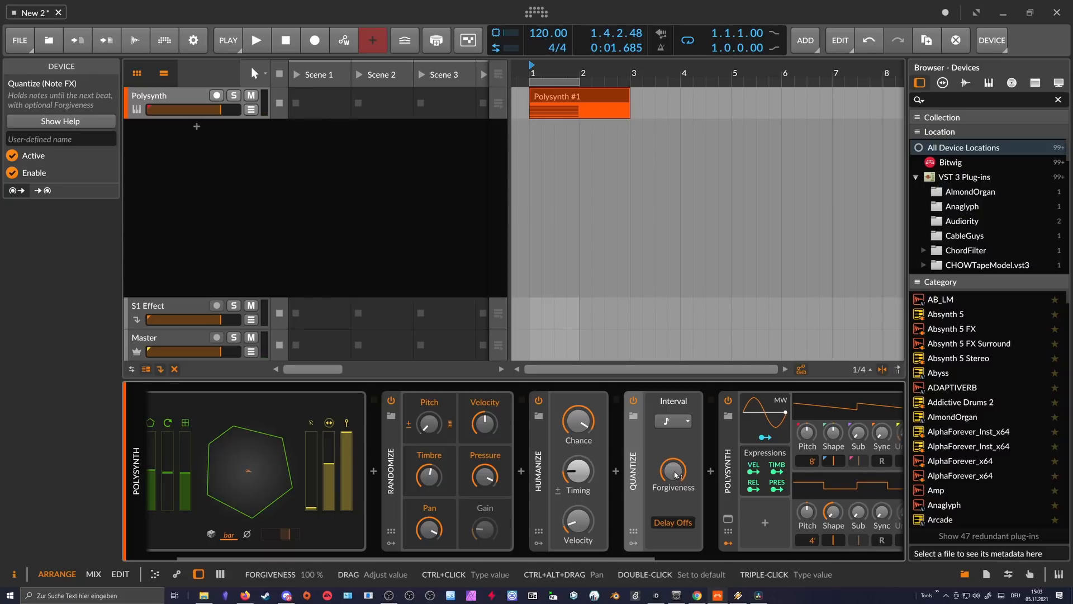
- Try Quantize's Forgiveness at about 62.9%, return it to 0% during playback, and stop the clip
{"action": "left_click_drag", "start_coordinate": [672, 468], "coordinate": [673, 431]}
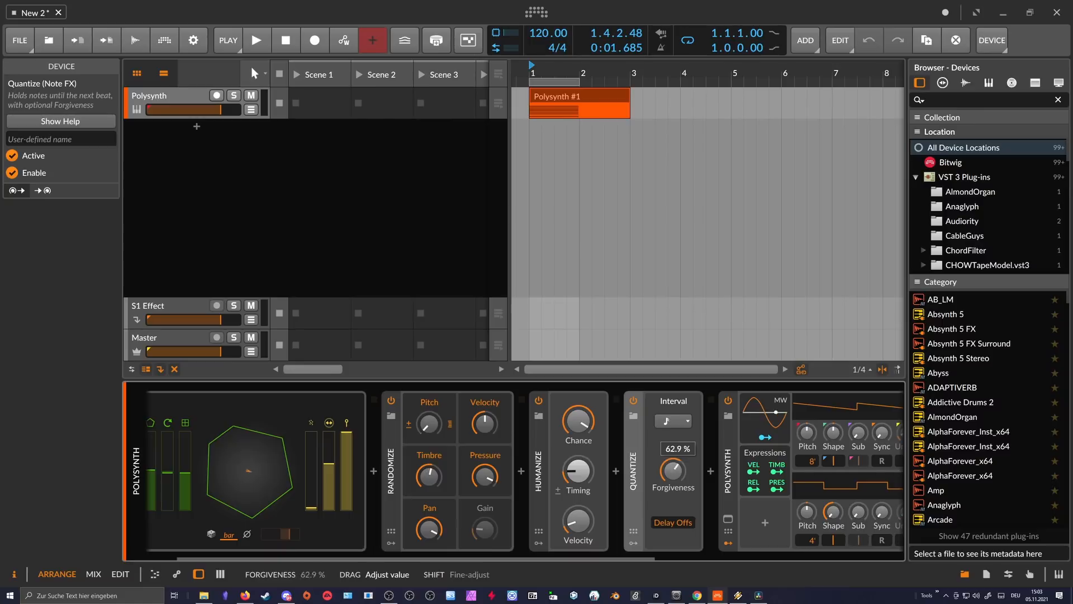
{"action": "left_click_drag", "start_coordinate": [673, 471], "coordinate": [673, 427]}
{"action": "key", "text": "space"}
{"action": "left_click_drag", "start_coordinate": [673, 471], "coordinate": [673, 578]}
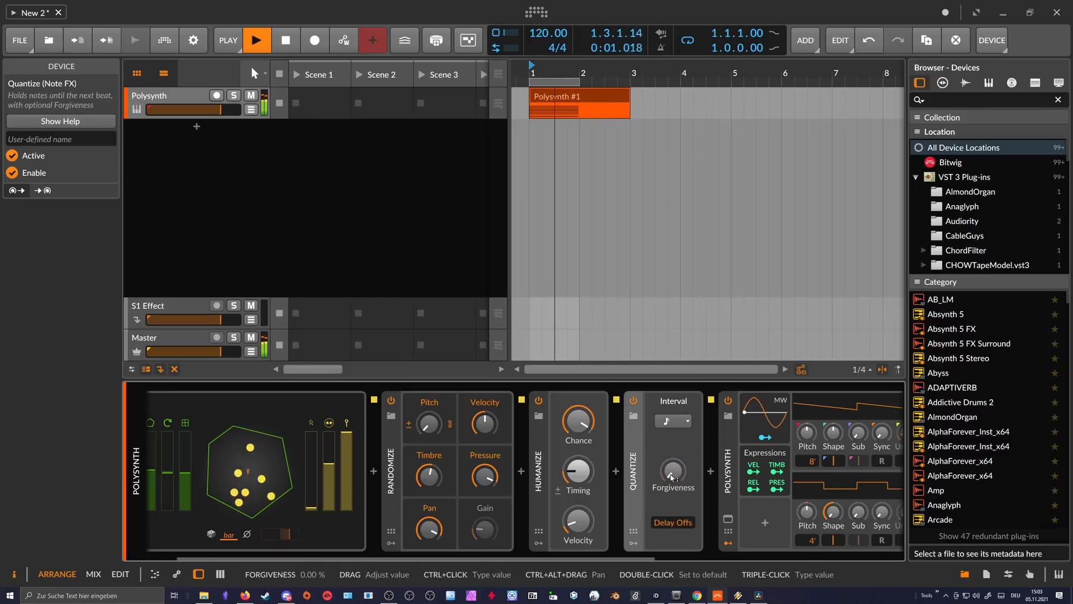
{"action": "key", "text": "space"}
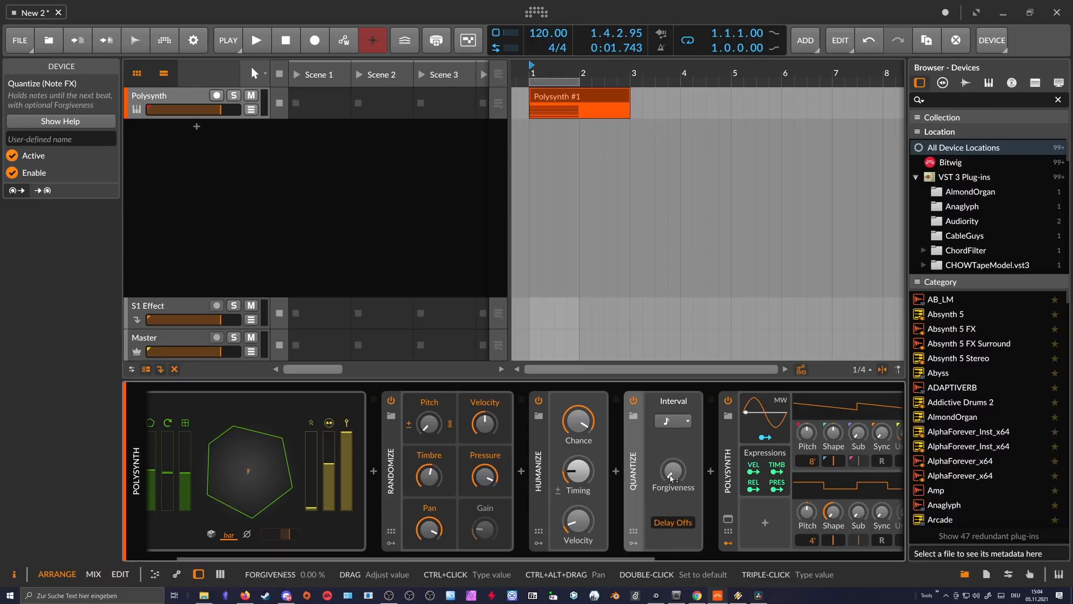
- Look through Quantize's timing interval options and review the chain of note effects
{"action": "left_click", "coordinate": [677, 423]}
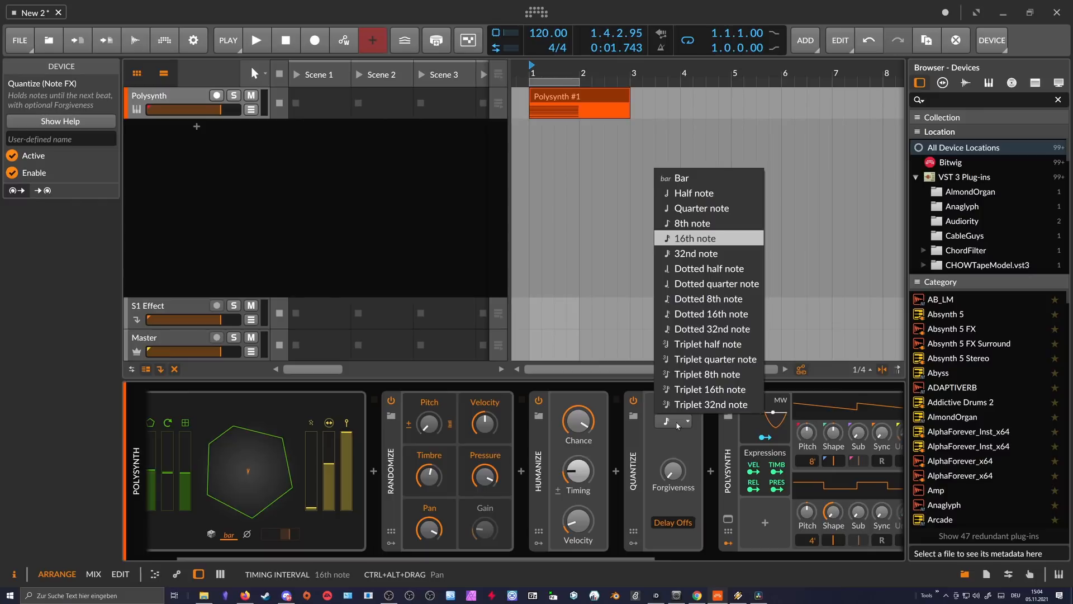
{"action": "left_click", "coordinate": [673, 429]}
{"action": "left_click_drag", "start_coordinate": [594, 557], "coordinate": [625, 560]}
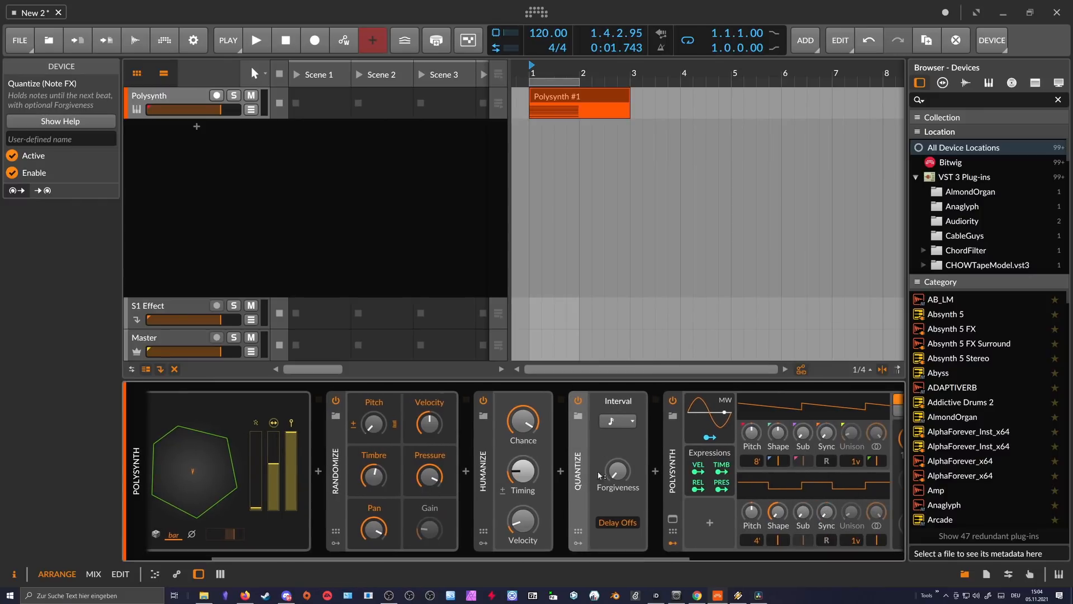
{"action": "mouse_move", "coordinate": [621, 475]}
{"action": "left_mouse_down"}
{"action": "mouse_move", "coordinate": [621, 450]}
{"action": "mouse_move", "coordinate": [620, 480]}
{"action": "left_mouse_up"}
{"action": "left_click_drag", "start_coordinate": [440, 560], "coordinate": [373, 561]}
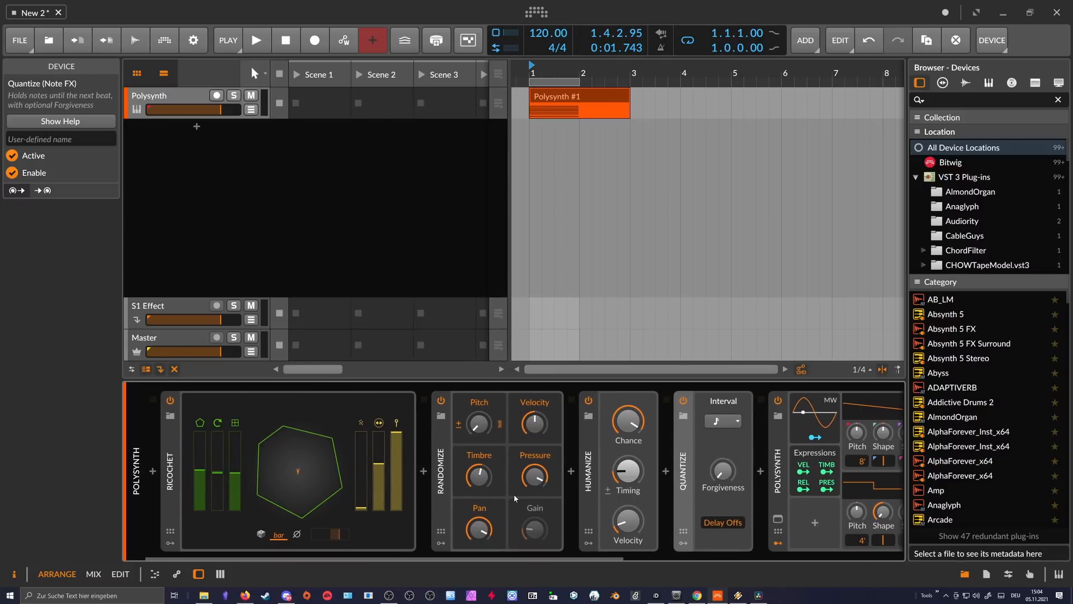
- Insert a Bend note effect between Quantize and Polysynth
{"action": "scroll", "coordinate": [528, 482], "scroll_direction": "right", "scroll_amount": 5}
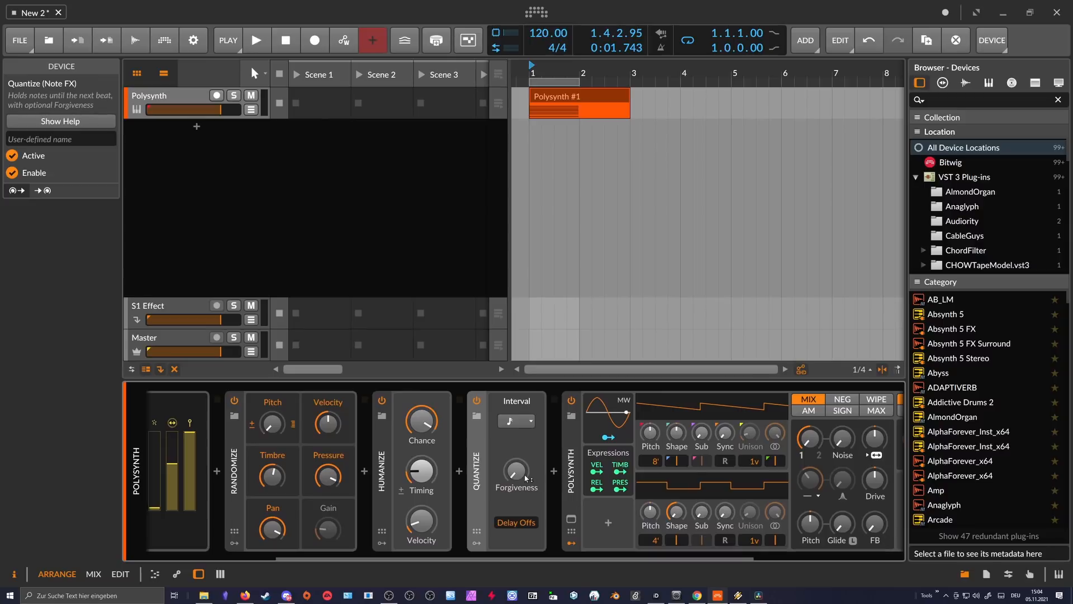
{"action": "left_click", "coordinate": [554, 473]}
{"action": "type", "text": "bend"}
{"action": "key", "text": "Down"}
{"action": "key", "text": "Return"}
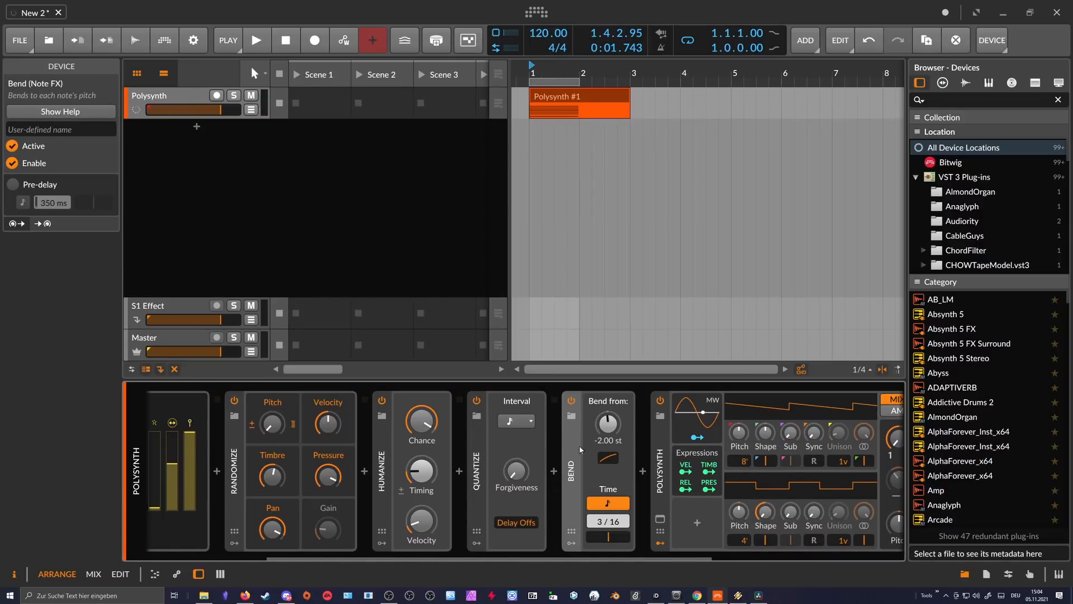
{"action": "left_click_drag", "start_coordinate": [526, 557], "coordinate": [593, 558]}
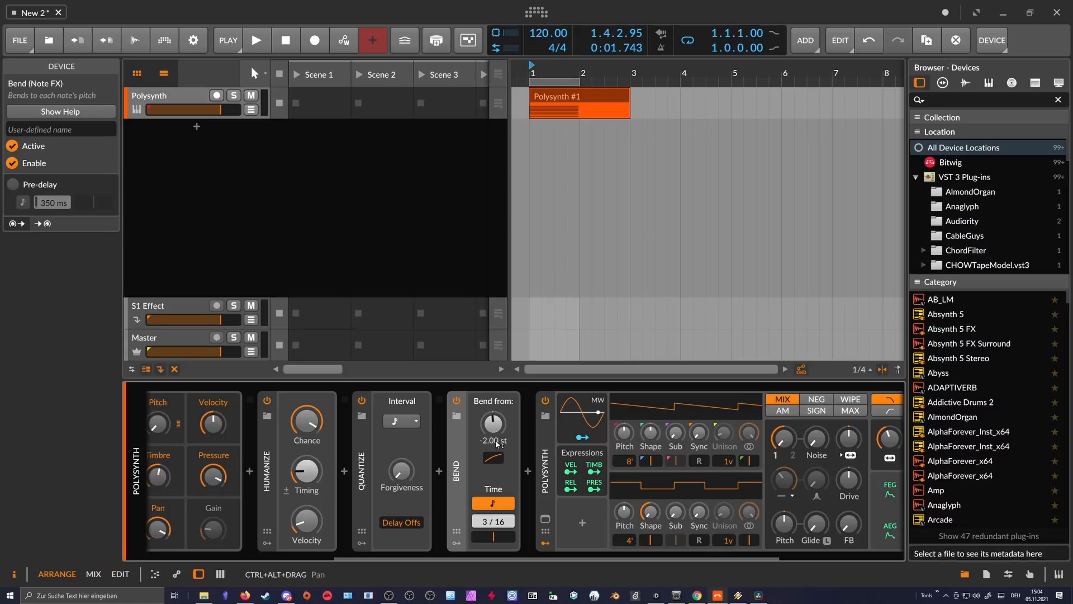
- Set Bend's starting pitch to +1.00 semitone
{"action": "double_click", "coordinate": [498, 427]}
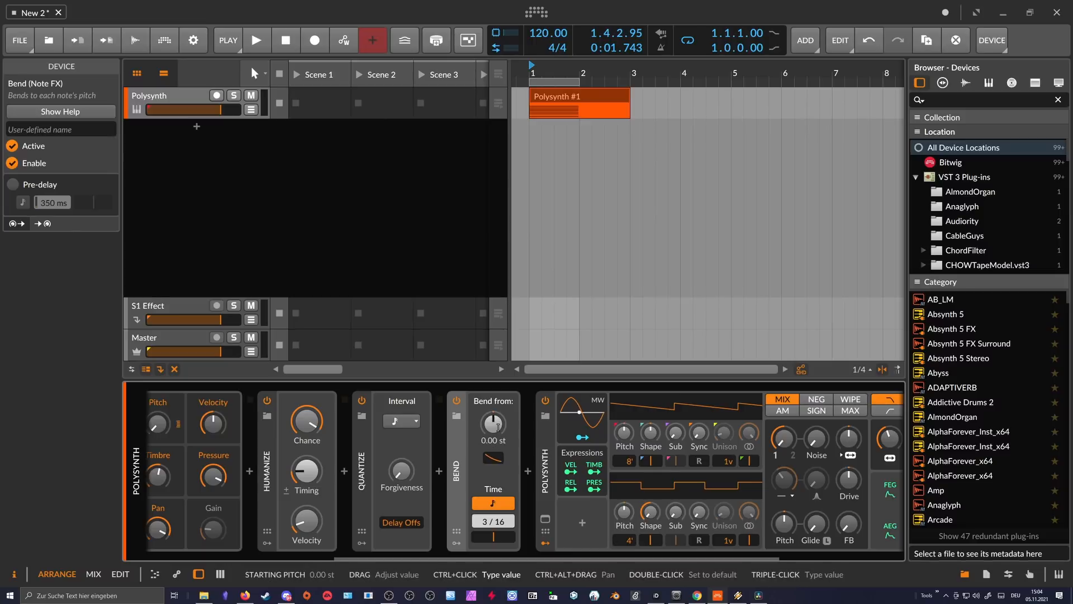
{"action": "scroll", "coordinate": [499, 431], "scroll_direction": "up", "scroll_amount": 1}
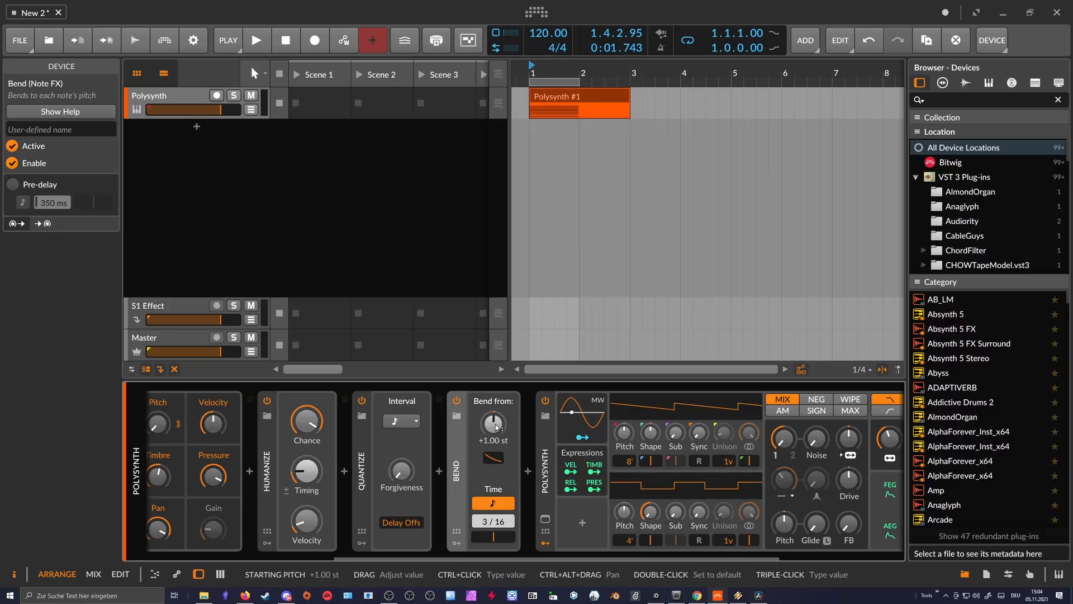
{"action": "left_click_drag", "start_coordinate": [499, 443], "coordinate": [499, 443]}
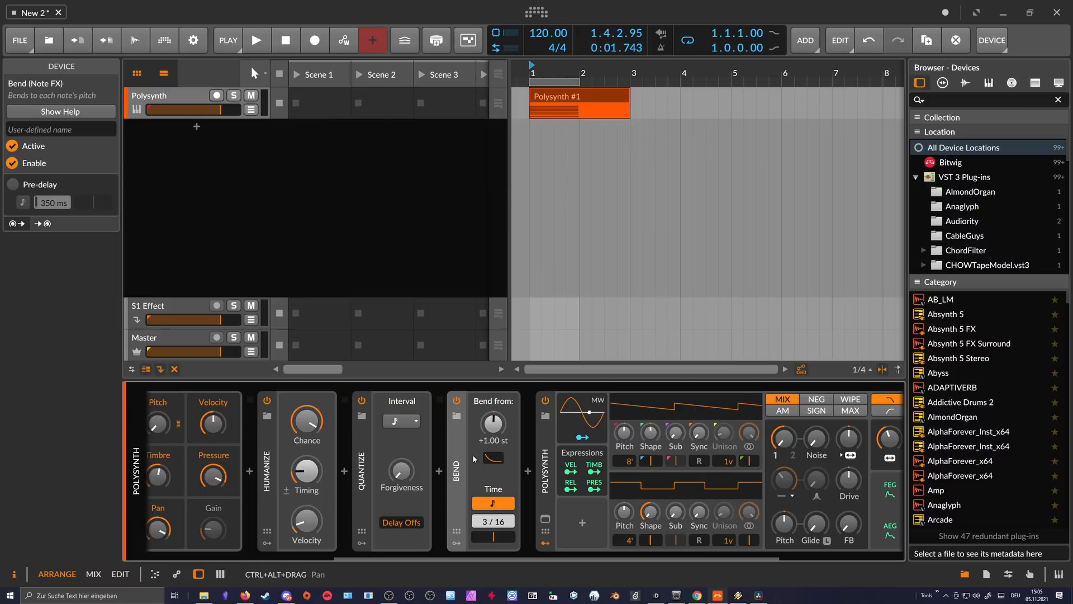
- Try Bend's starting pitch at about +18 semitones while the clip plays, and set it back to 1 semitone
{"action": "scroll", "coordinate": [641, 539], "scroll_direction": "right", "scroll_amount": 3}
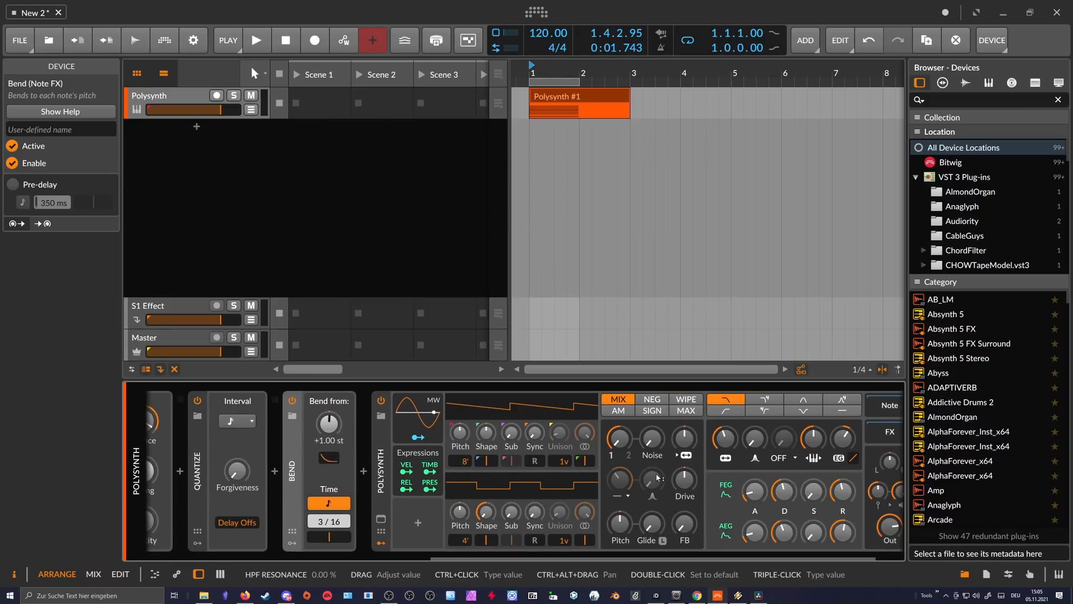
{"action": "scroll", "coordinate": [428, 473], "scroll_direction": "left", "scroll_amount": 2}
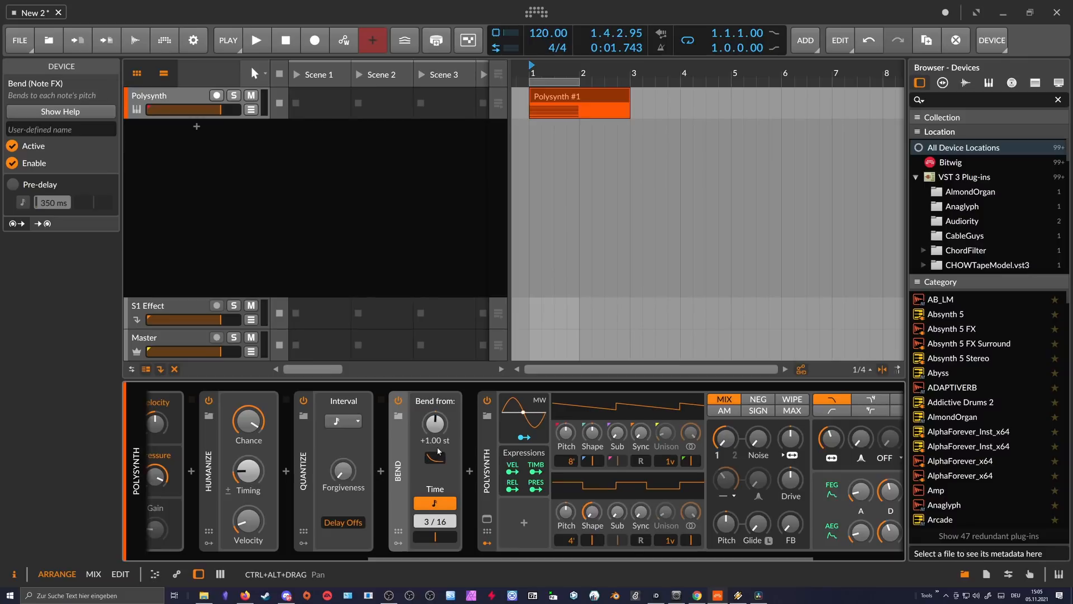
{"action": "key", "text": "space"}
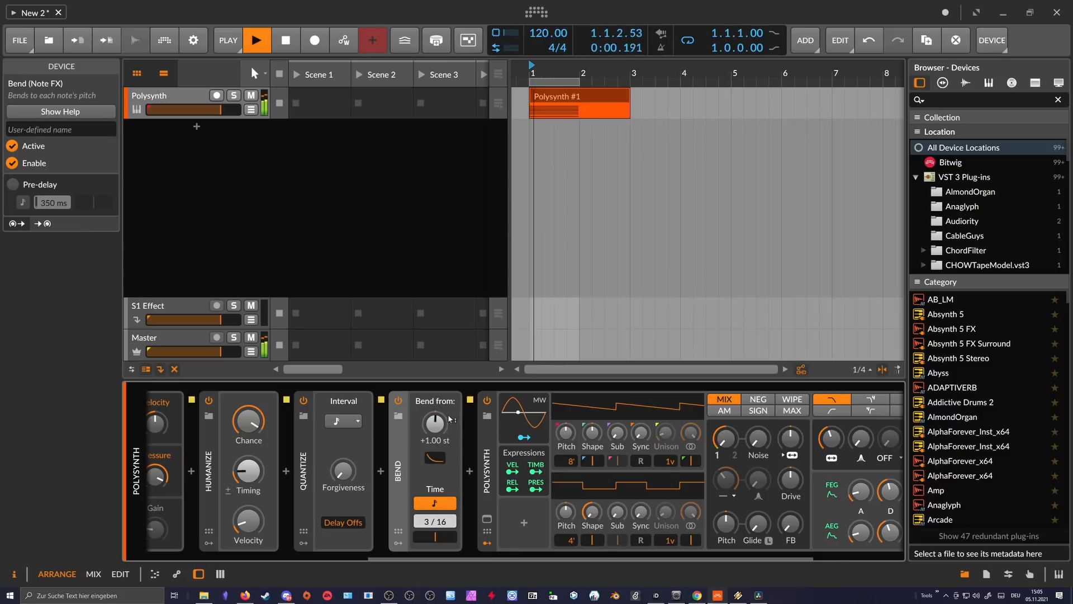
{"action": "left_click_drag", "start_coordinate": [436, 423], "coordinate": [436, 380]}
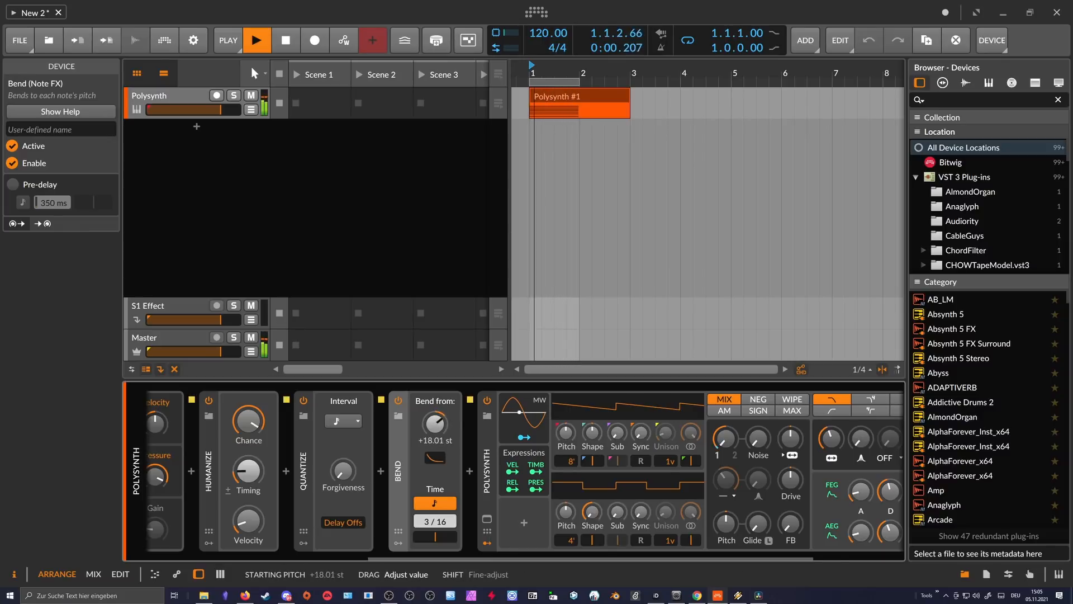
{"action": "triple_click", "coordinate": [440, 426]}
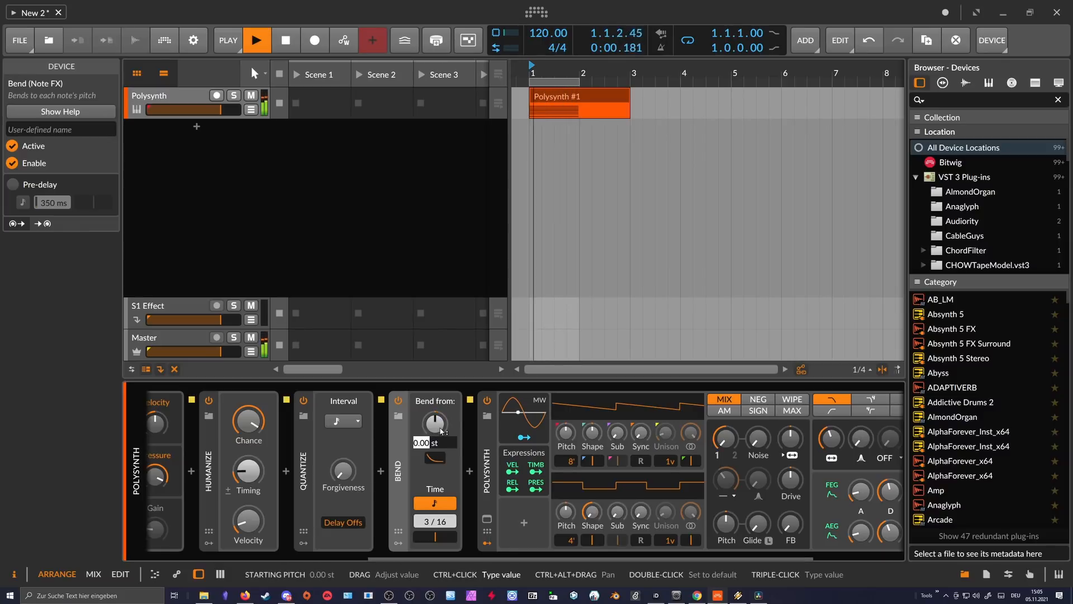
{"action": "type", "text": "1"}
{"action": "key", "text": "Return"}
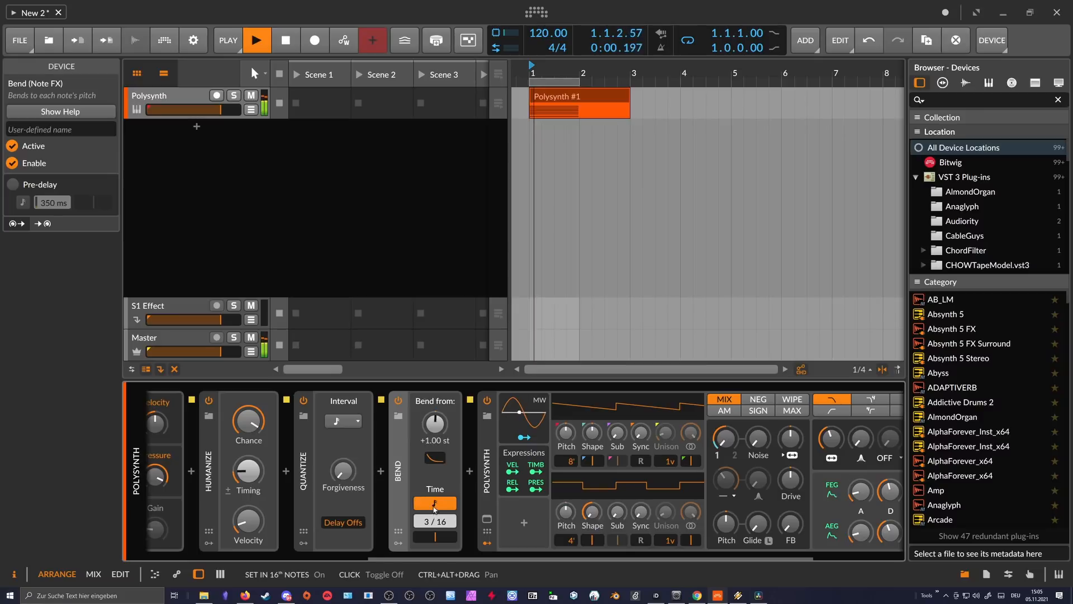
- Switch Bend's time from 16th notes to milliseconds and stop playback
{"action": "left_click", "coordinate": [435, 503]}
{"action": "key", "text": "space"}
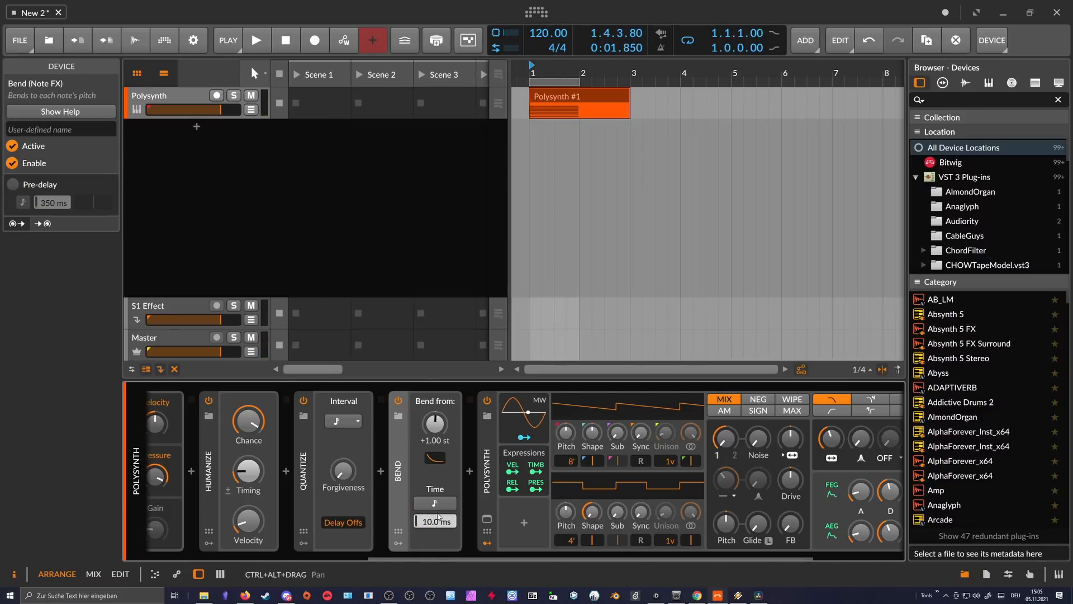
- Play the clip and try Bend with a time of about 49.4 ms and a starting pitch of +24 semitones
{"action": "key", "text": "space"}
{"action": "key", "text": "space"}
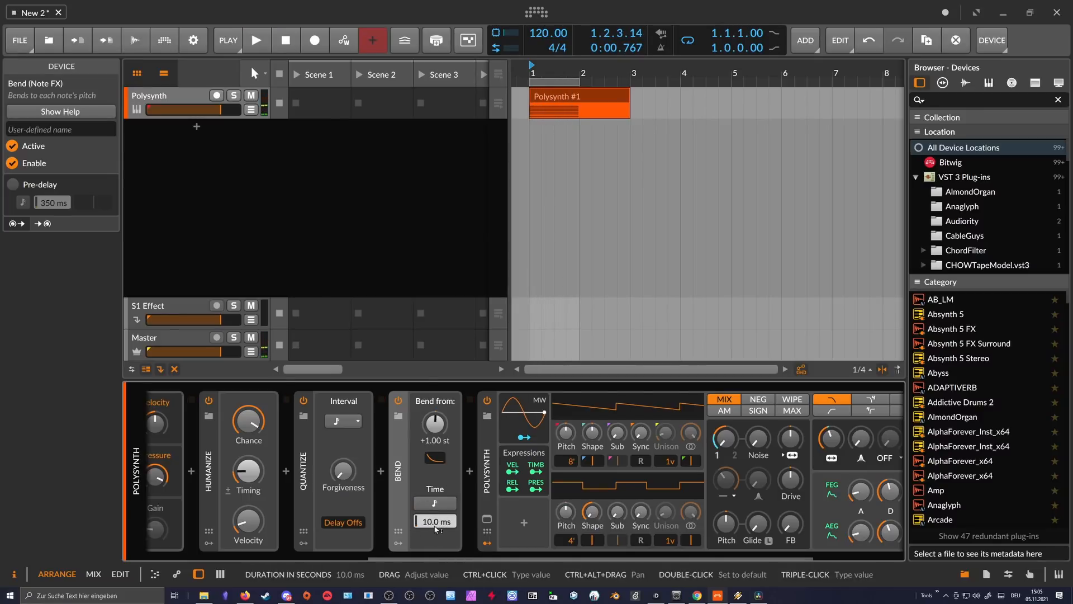
{"action": "key", "text": "space"}
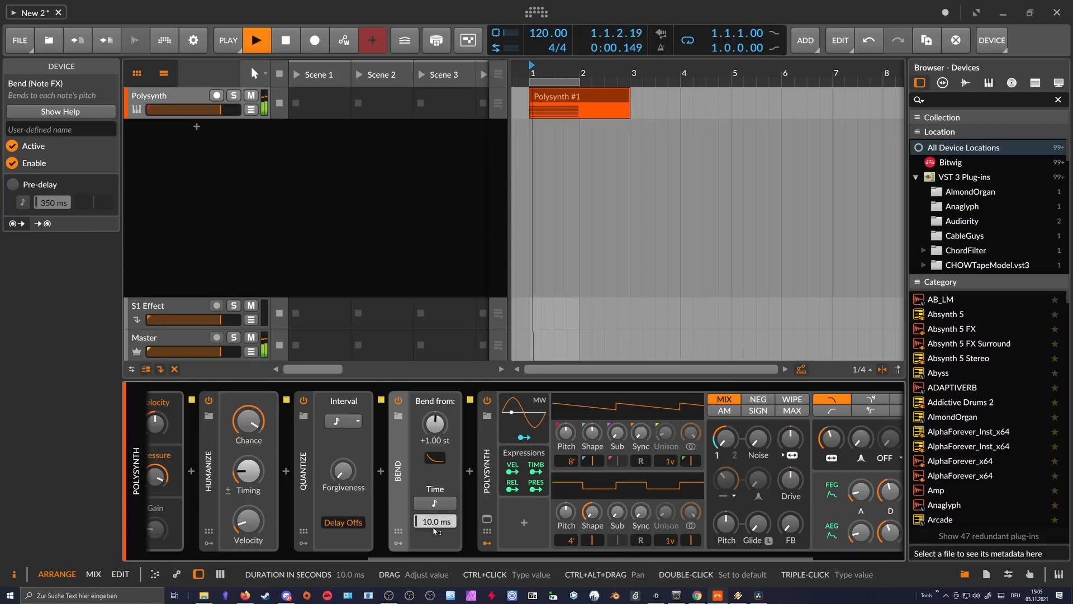
{"action": "left_click_drag", "start_coordinate": [435, 423], "coordinate": [435, 373]}
{"action": "left_click_drag", "start_coordinate": [434, 521], "coordinate": [435, 498]}
{"action": "left_click", "coordinate": [436, 428], "text": "ctrl"}
{"action": "type", "text": "24"}
{"action": "key", "text": "Return"}
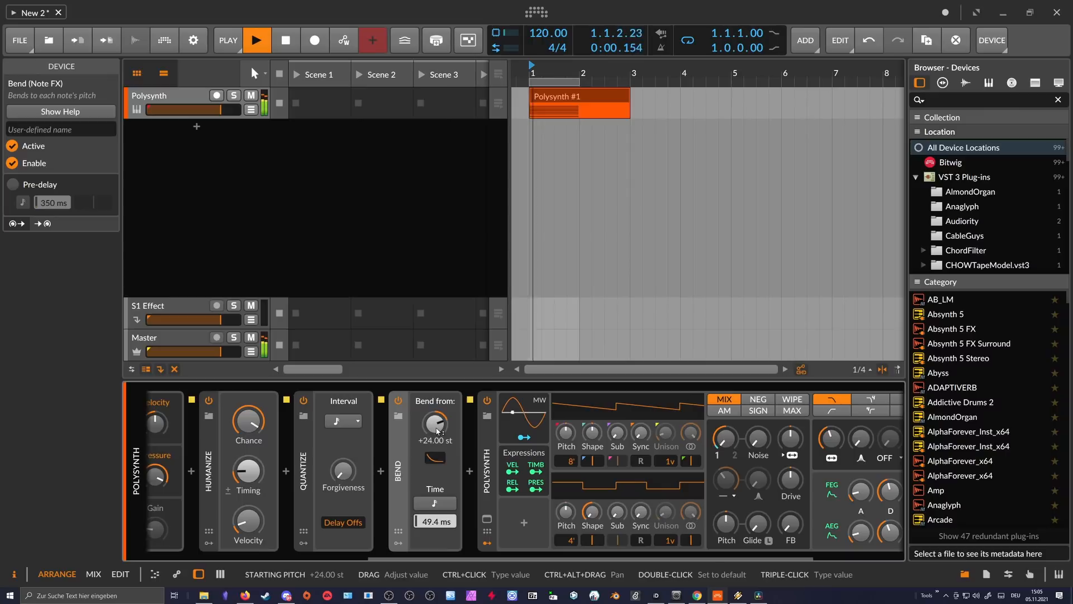
- Try Bend with its time in 16th notes at 1/16 and a starting pitch of 12 semitones
{"action": "mouse_move", "coordinate": [435, 521]}
{"action": "left_mouse_down"}
{"action": "mouse_move", "coordinate": [435, 504]}
{"action": "mouse_move", "coordinate": [434, 531]}
{"action": "left_mouse_up"}
{"action": "left_click", "coordinate": [434, 502]}
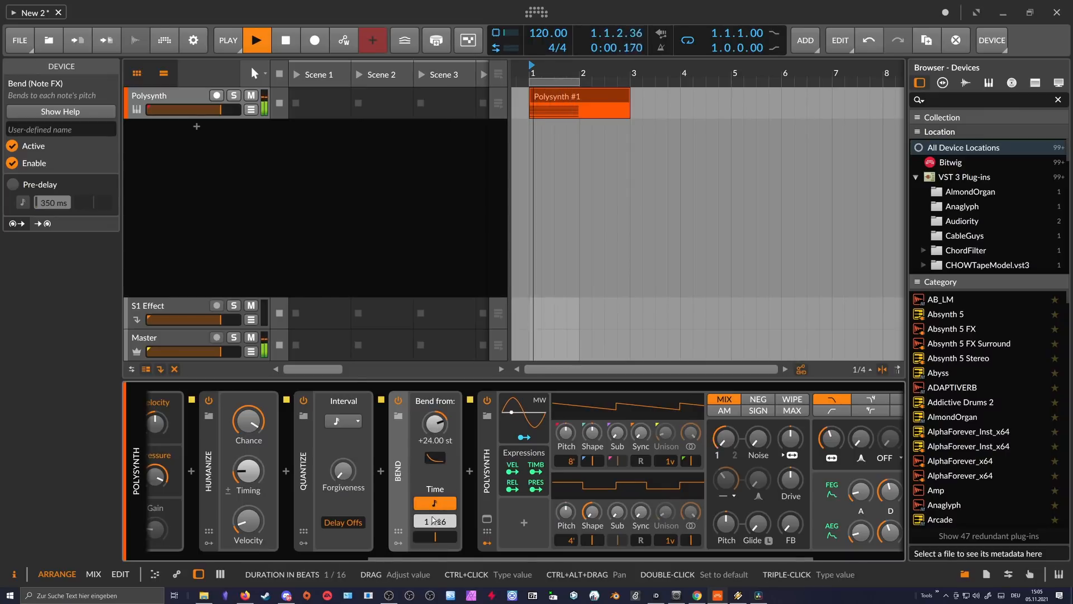
{"action": "left_click", "coordinate": [439, 440], "text": "ctrl"}
{"action": "type", "text": "12"}
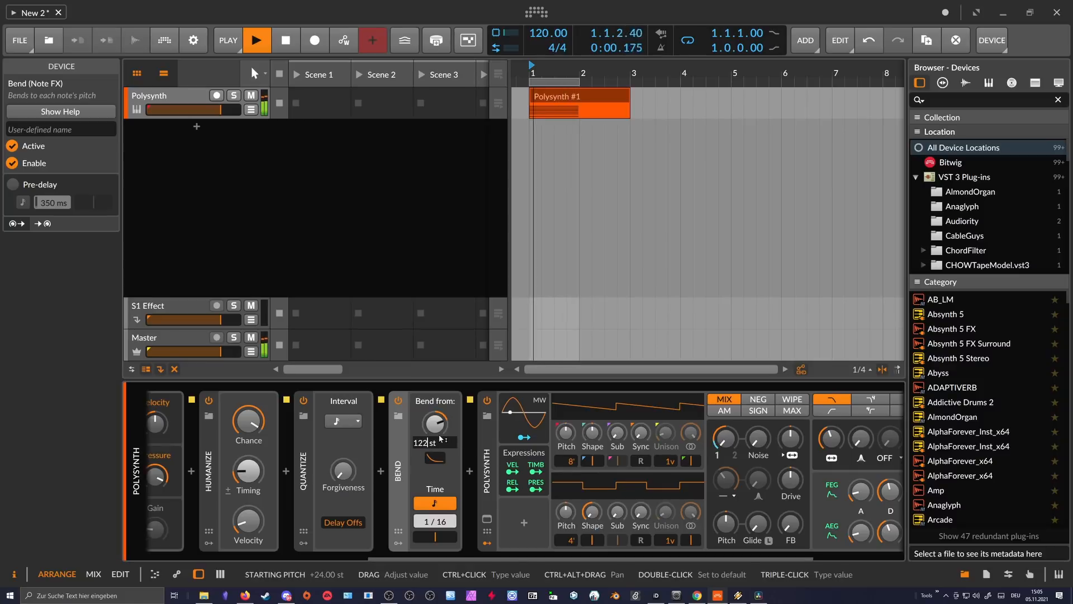
{"action": "key", "text": "Return"}
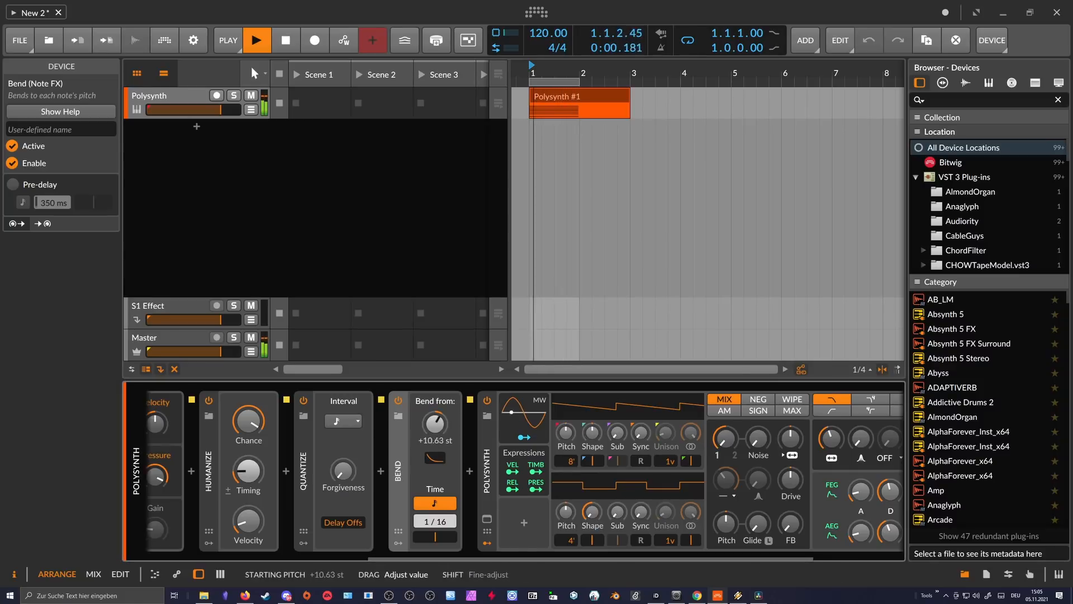
- Set Bend's starting pitch to 1 semitone and its time to about 69.4 ms, and stop playback
{"action": "left_click_drag", "start_coordinate": [439, 431], "coordinate": [439, 433]}
{"action": "left_click", "coordinate": [439, 431], "text": "ctrl"}
{"action": "type", "text": "1 st"}
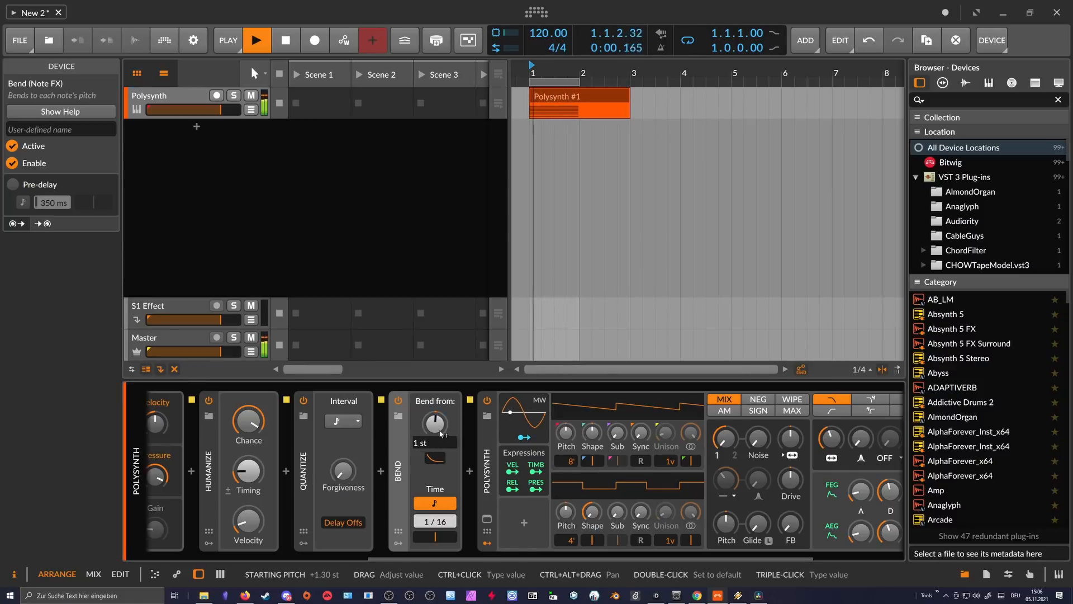
{"action": "key", "text": "Return"}
{"action": "left_click", "coordinate": [435, 503]}
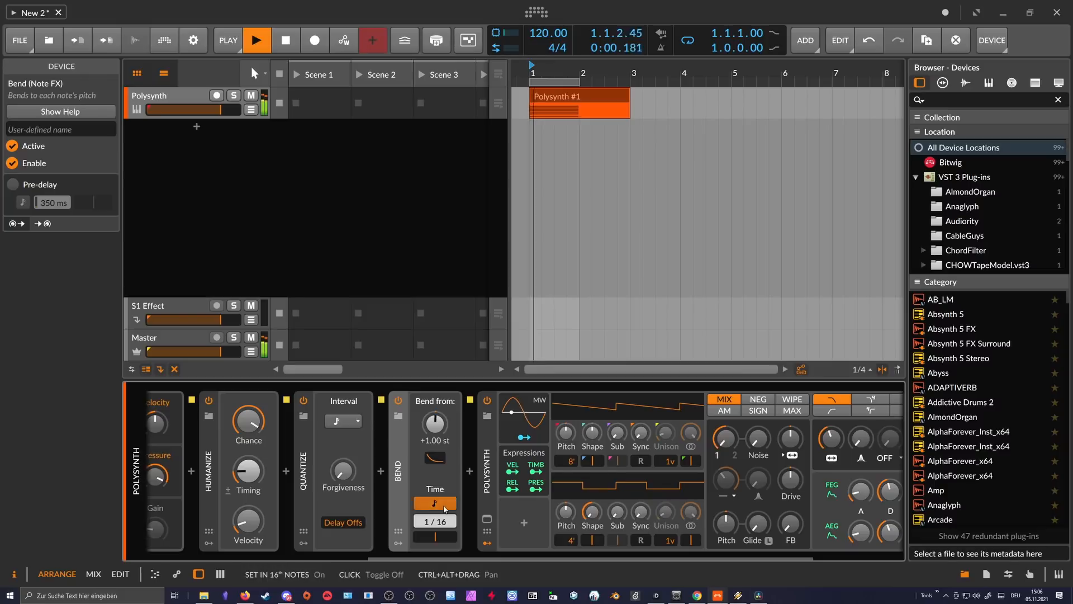
{"action": "left_click_drag", "start_coordinate": [438, 521], "coordinate": [438, 499]}
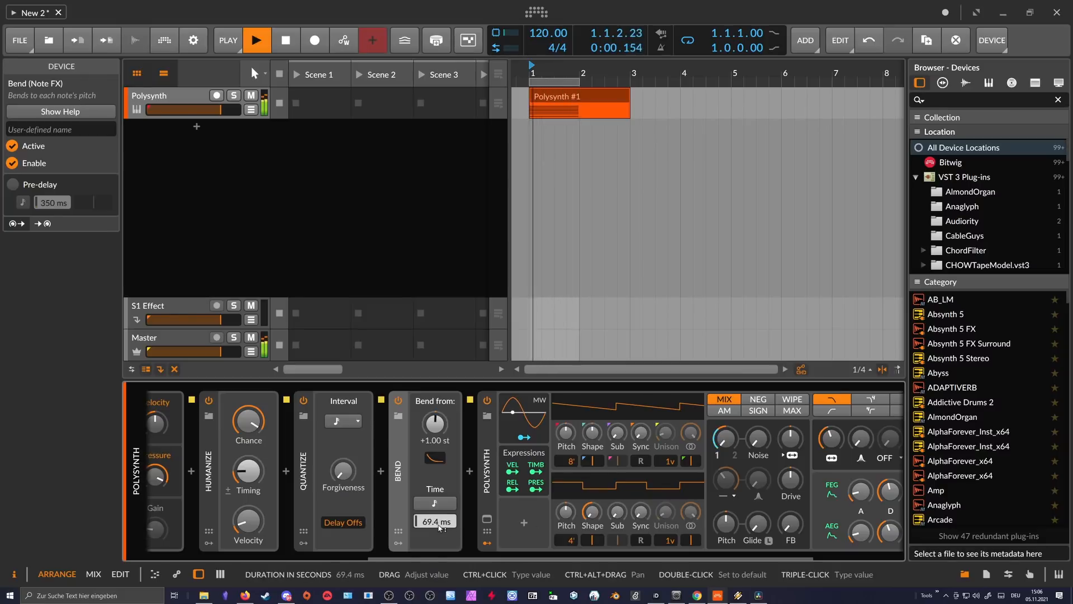
{"action": "key", "text": "space"}
{"action": "left_click_drag", "start_coordinate": [418, 557], "coordinate": [198, 559]}
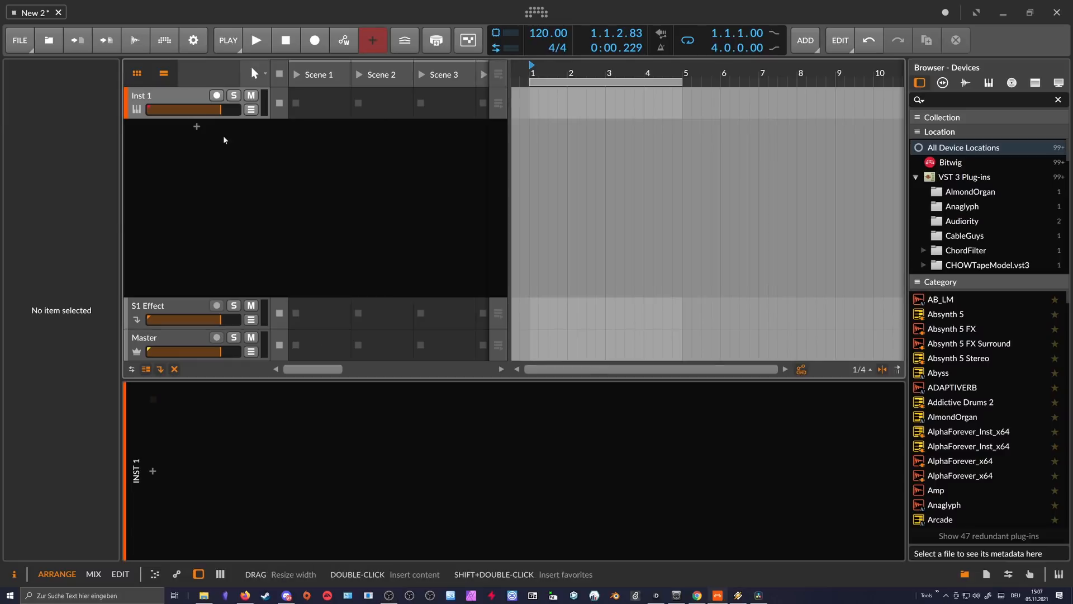
- Insert a Note Repeats note effect on the empty Inst 1 track
{"action": "left_click", "coordinate": [188, 103]}
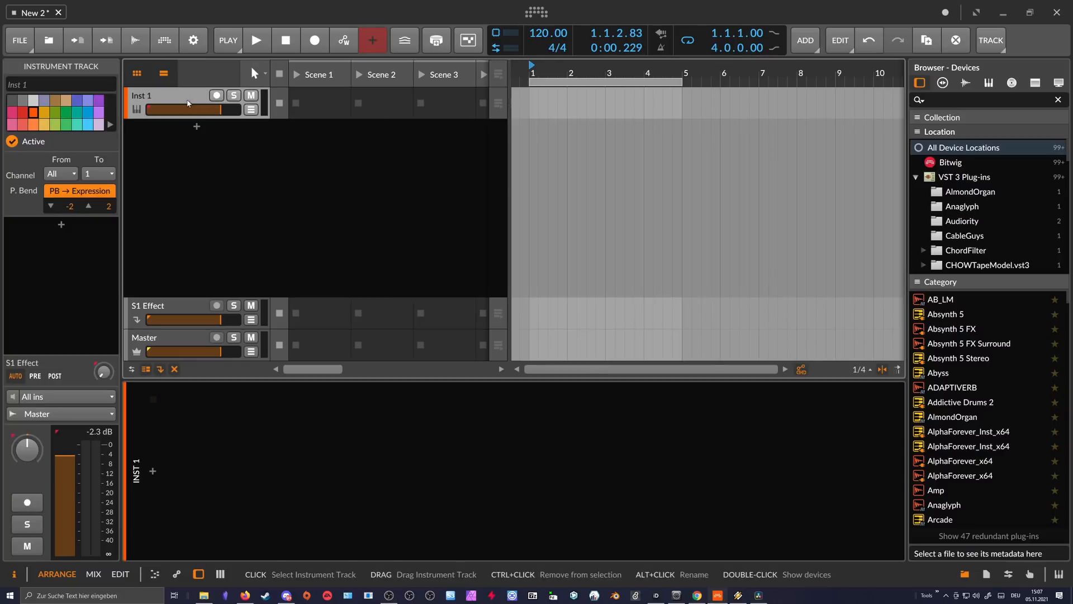
{"action": "left_click", "coordinate": [153, 471]}
{"action": "type", "text": "note"}
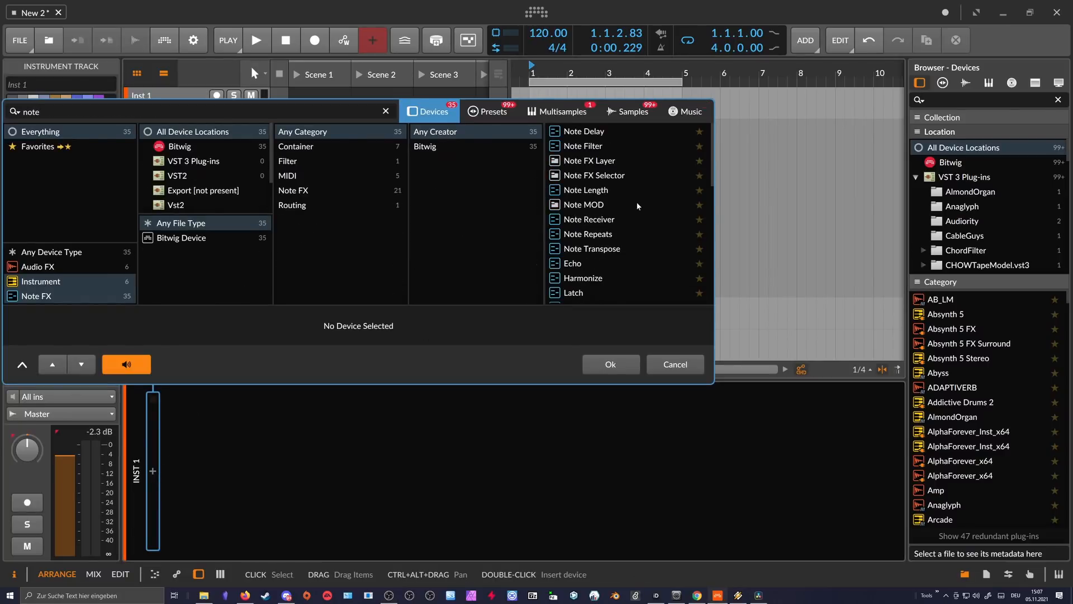
{"action": "type", "text": " re"}
{"action": "double_click", "coordinate": [617, 146]}
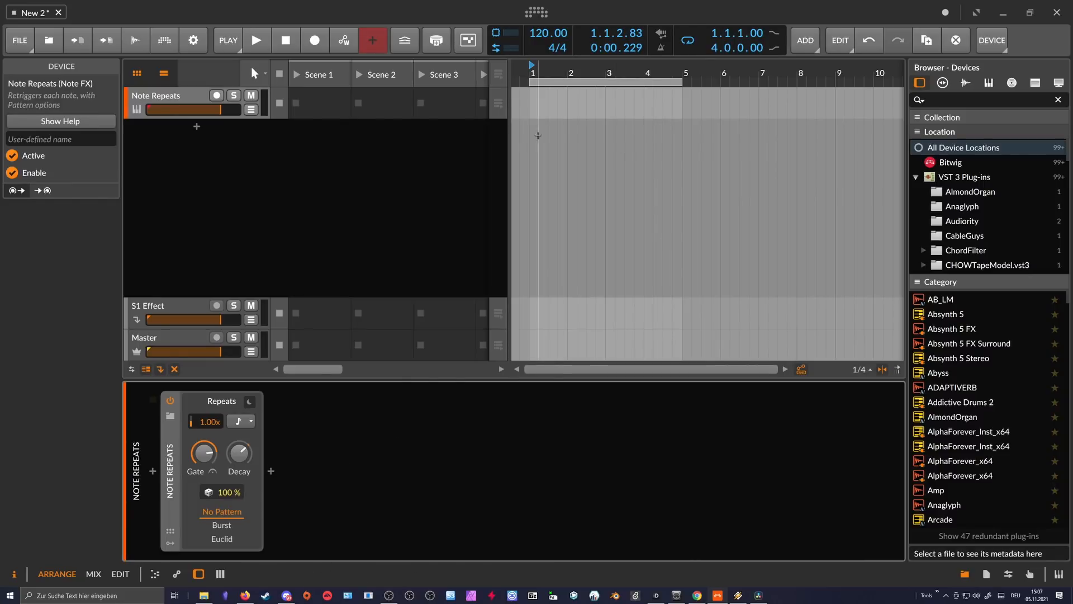
- Create a four-bar clip at bar 1 on the Note Repeats track
{"action": "double_click", "coordinate": [542, 101]}
{"action": "left_click_drag", "start_coordinate": [564, 95], "coordinate": [682, 97]}
{"action": "left_click", "coordinate": [532, 77]}
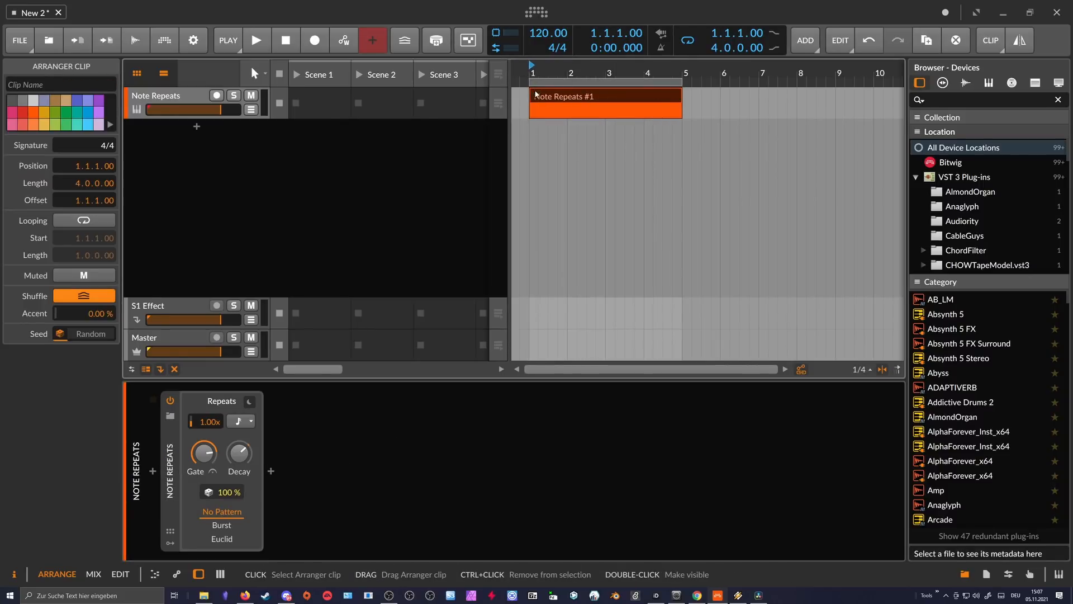
- Draw a C4 note in the clip spanning all four bars from 1.1.1.00
{"action": "double_click", "coordinate": [536, 96]}
{"action": "left_click", "coordinate": [257, 395]}
{"action": "double_click", "coordinate": [257, 394]}
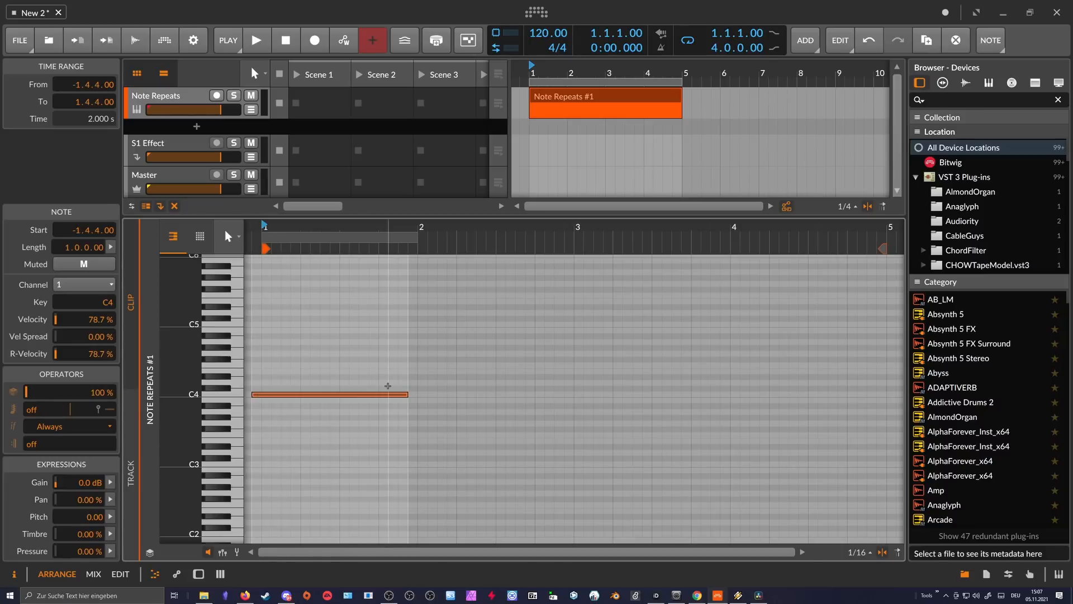
{"action": "left_click_drag", "start_coordinate": [357, 237], "coordinate": [377, 303]}
{"action": "left_click_drag", "start_coordinate": [389, 398], "coordinate": [708, 398]}
{"action": "left_click", "coordinate": [388, 362]}
{"action": "left_click", "coordinate": [336, 394]}
{"action": "left_click_drag", "start_coordinate": [285, 393], "coordinate": [291, 394]}
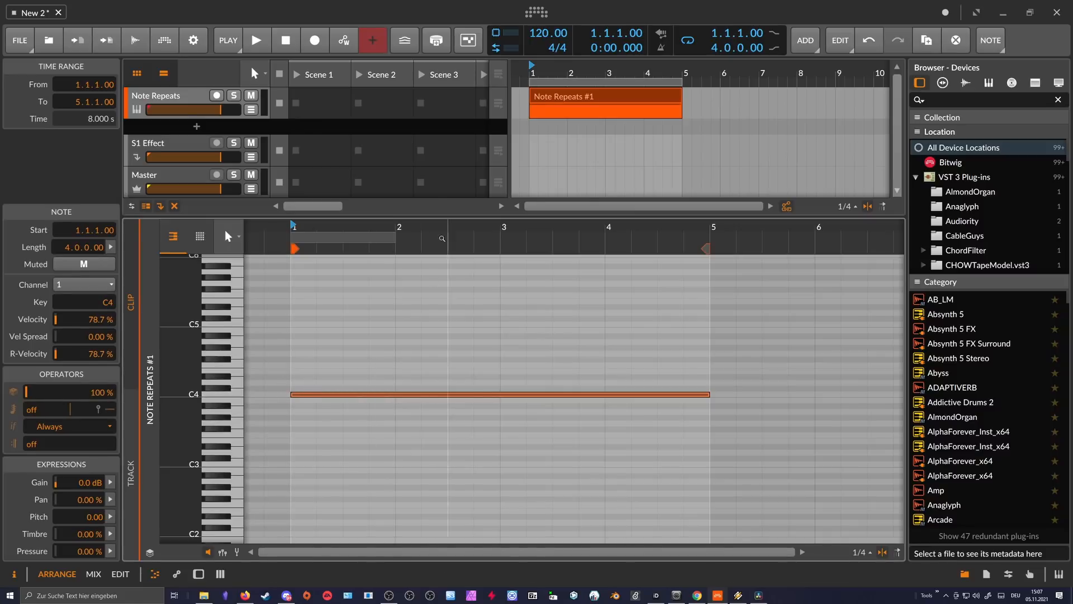
- Search the samples for "kick" and load Kick (1).wav into a Sampler after Note Repeats
{"action": "key", "text": "d"}
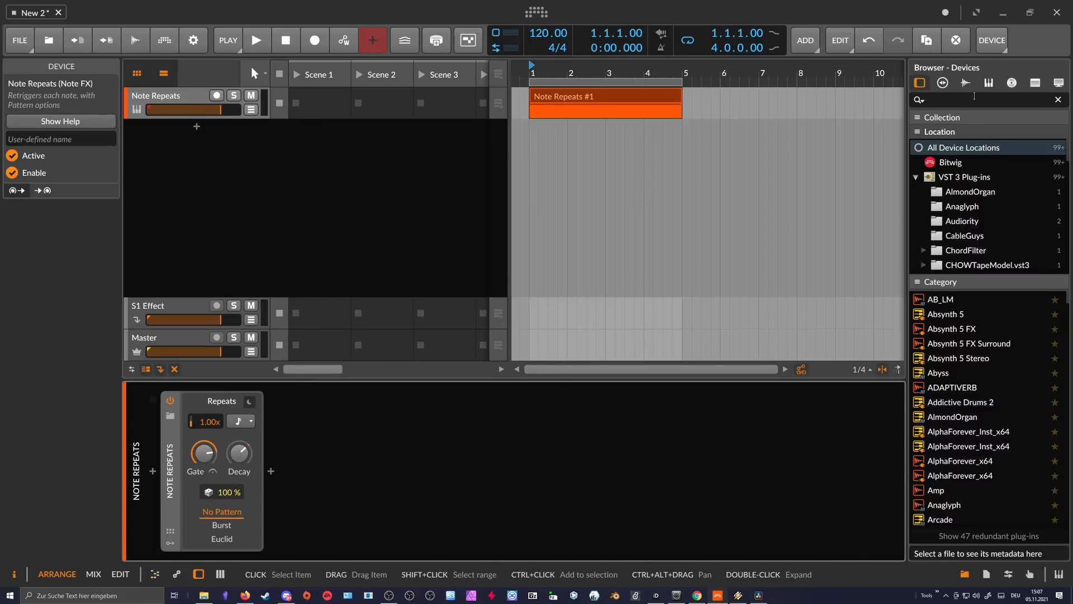
{"action": "left_click", "coordinate": [965, 82]}
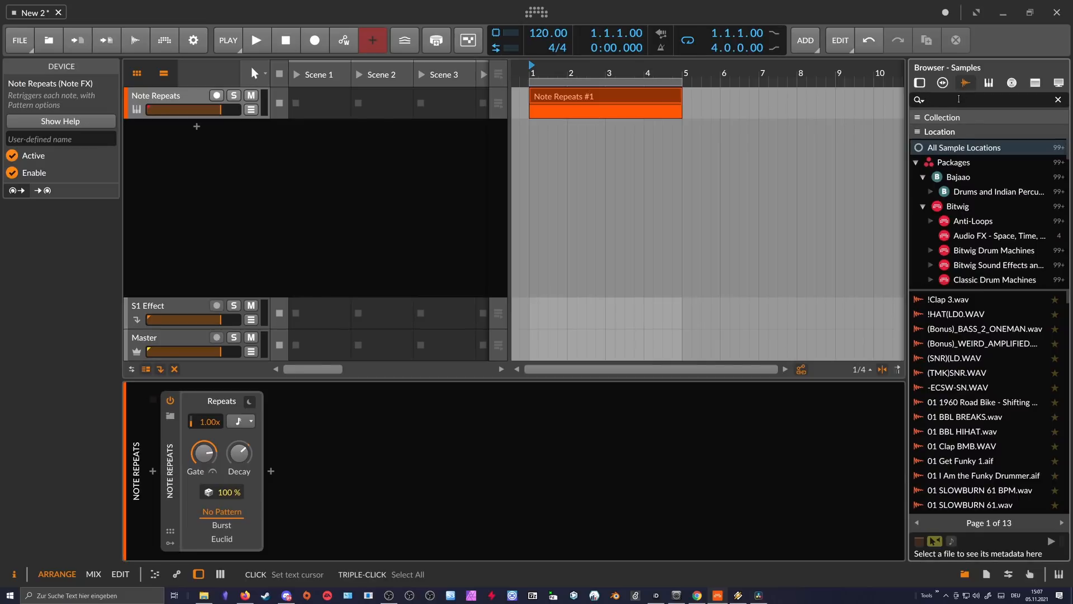
{"action": "type", "text": "kick"}
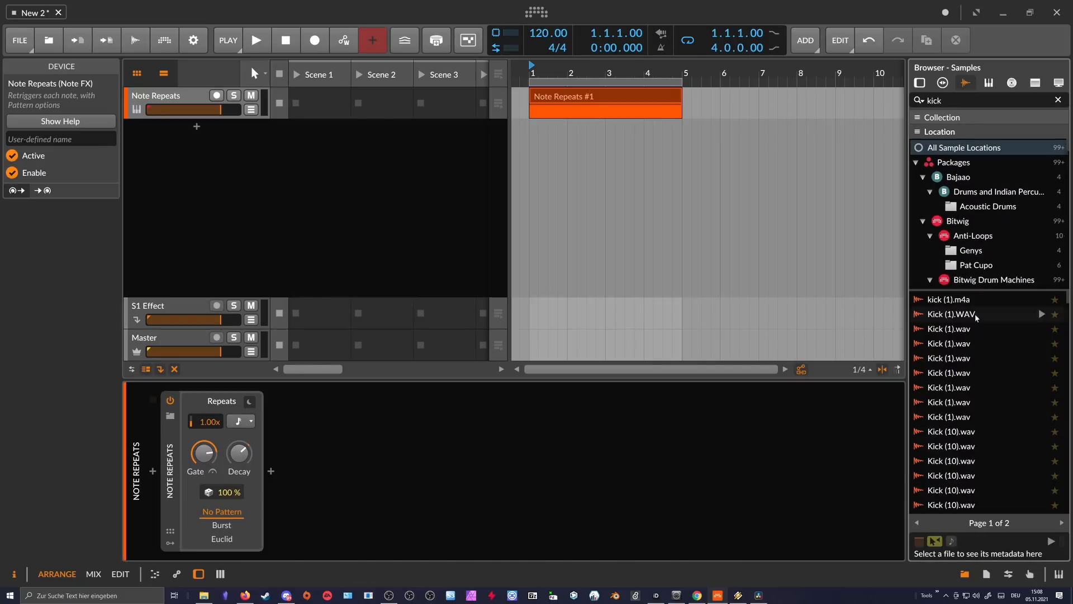
{"action": "left_click", "coordinate": [950, 330]}
{"action": "left_click_drag", "start_coordinate": [950, 330], "coordinate": [270, 470]}
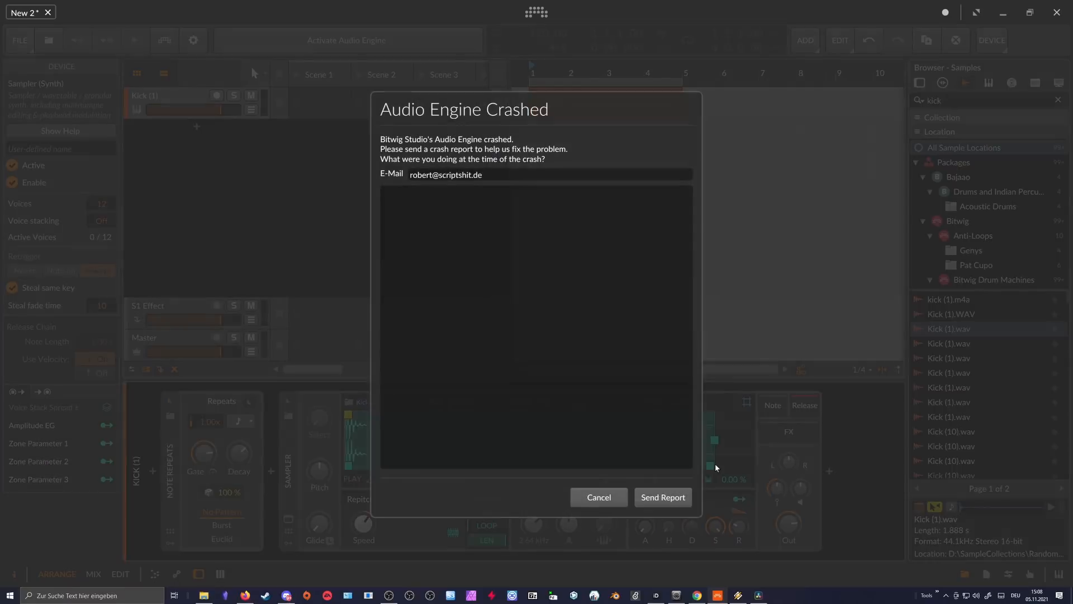
- Send the crash report and reactivate the audio engine, with the sample's loop shortened to about 140 ms
{"action": "left_click", "coordinate": [664, 497]}
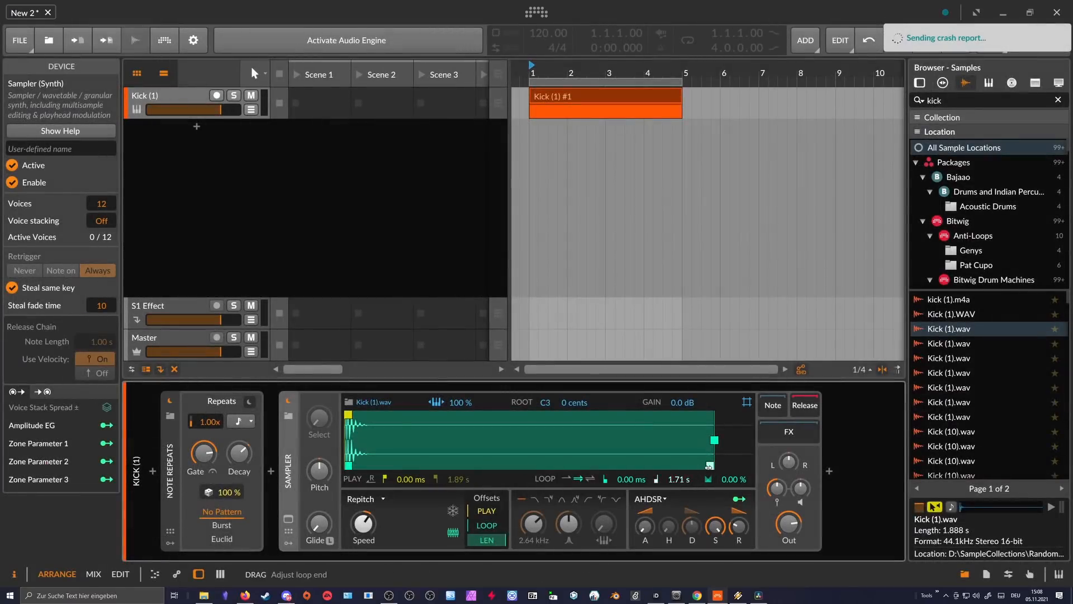
{"action": "left_click_drag", "start_coordinate": [439, 465], "coordinate": [371, 465]}
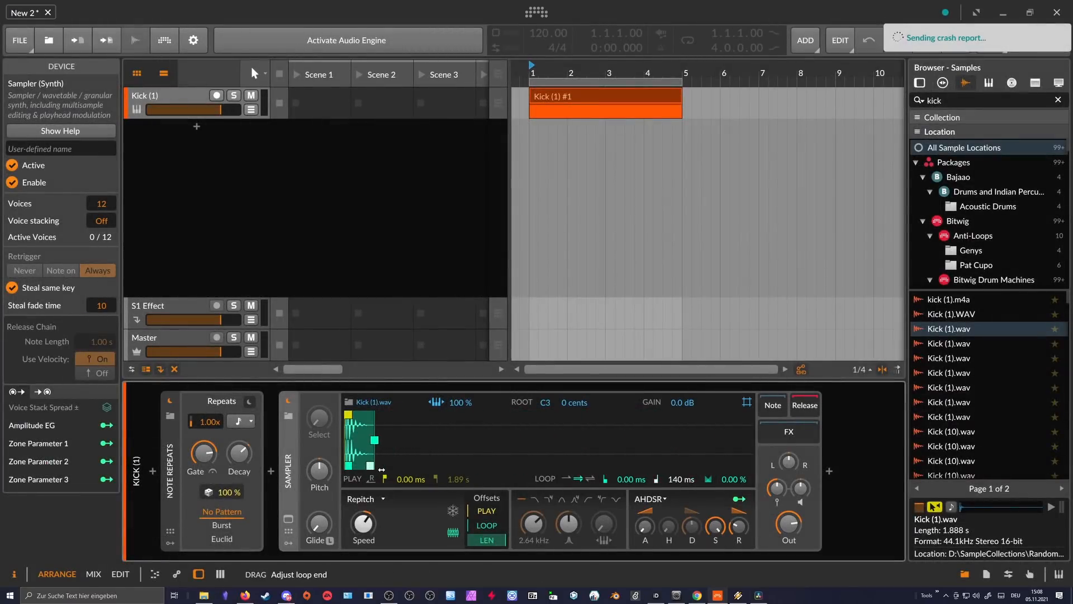
{"action": "left_click", "coordinate": [356, 40]}
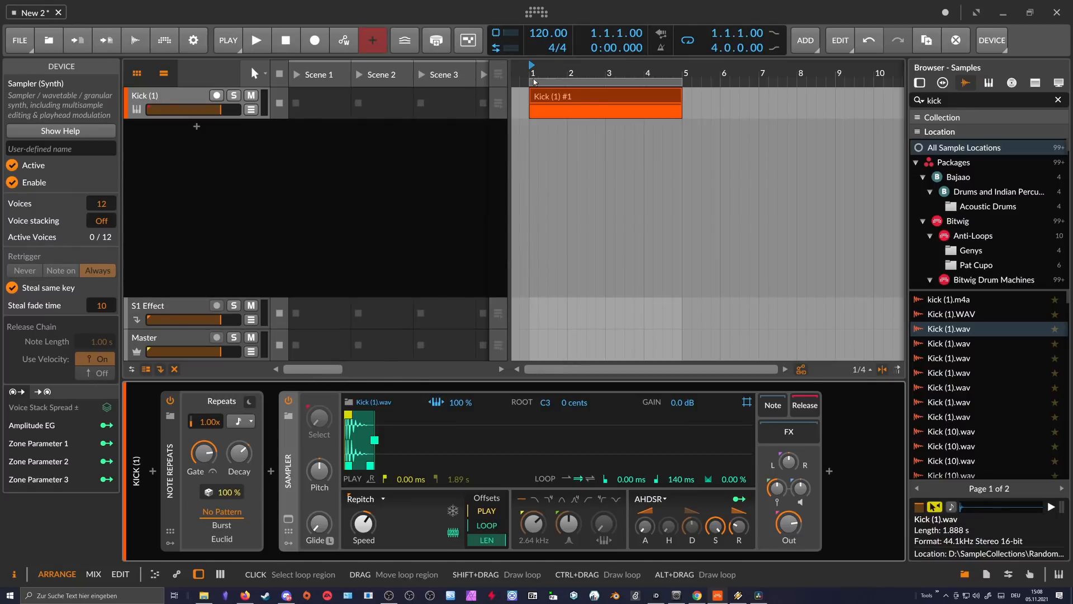
- Set the Sampler's keytracking to 0 % and turn off the sample's looping while the clip plays
{"action": "double_click", "coordinate": [538, 101]}
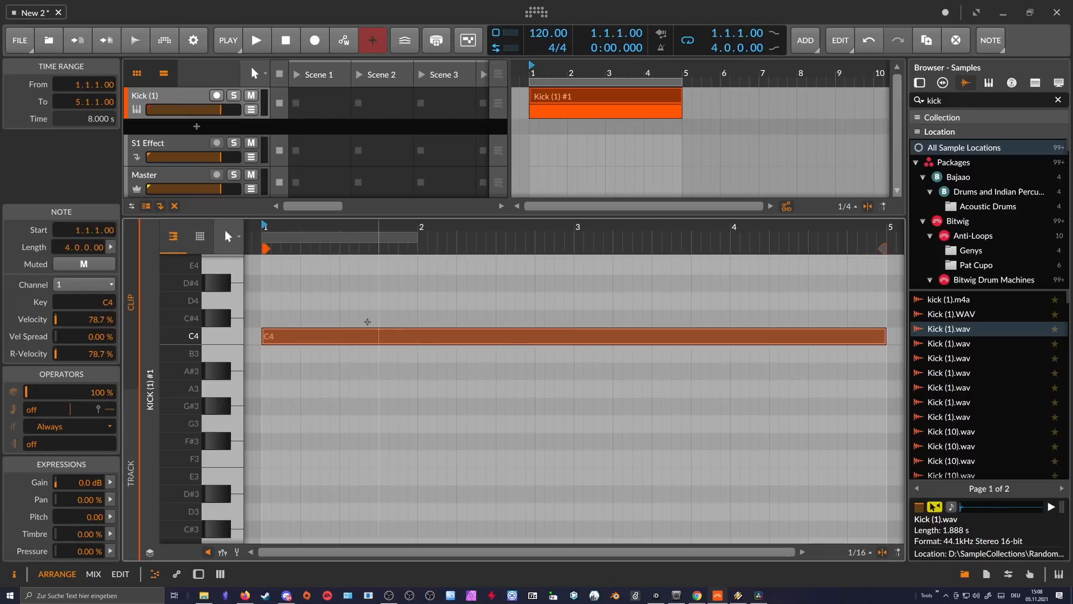
{"action": "double_click", "coordinate": [192, 96]}
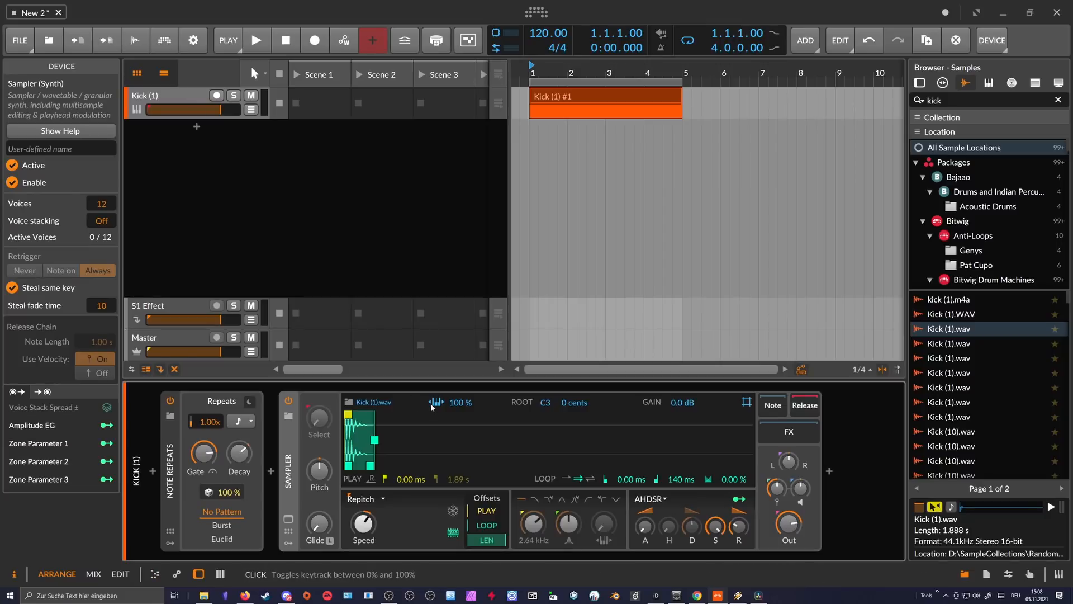
{"action": "left_click", "coordinate": [435, 401]}
{"action": "key", "text": "space"}
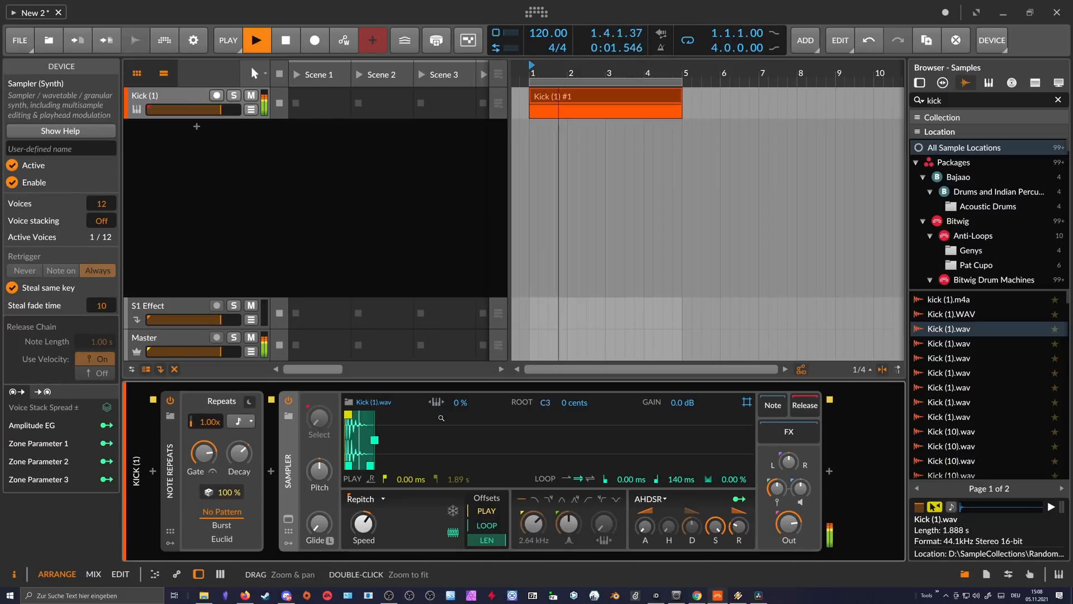
{"action": "left_click", "coordinate": [566, 479]}
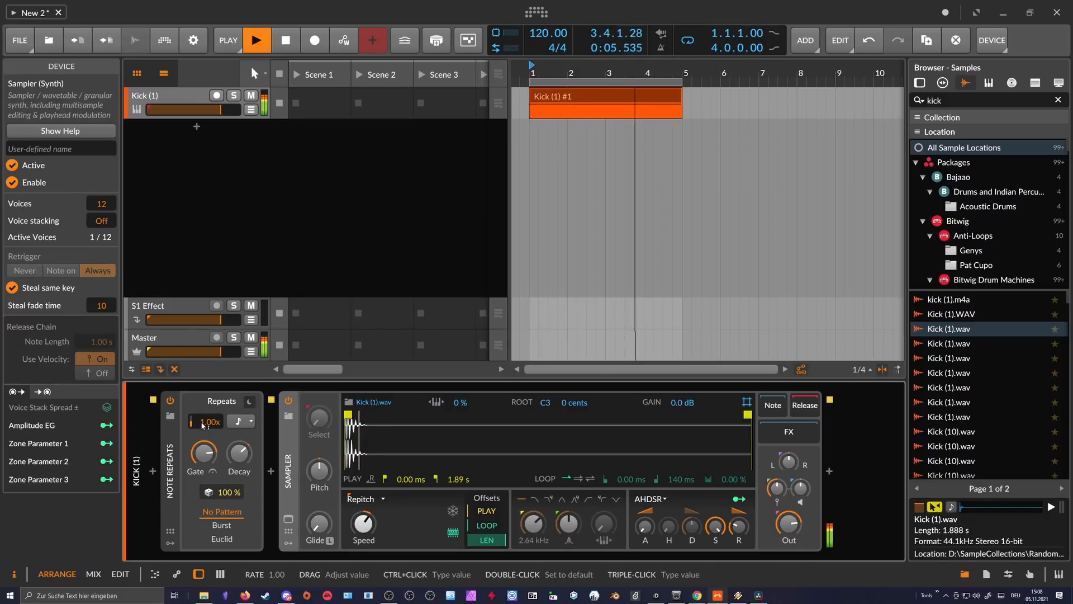
- Try the Note Repeats rate at about 0.19x, set it back to about 1.02x and stop playback
{"action": "left_click_drag", "start_coordinate": [207, 426], "coordinate": [207, 457]}
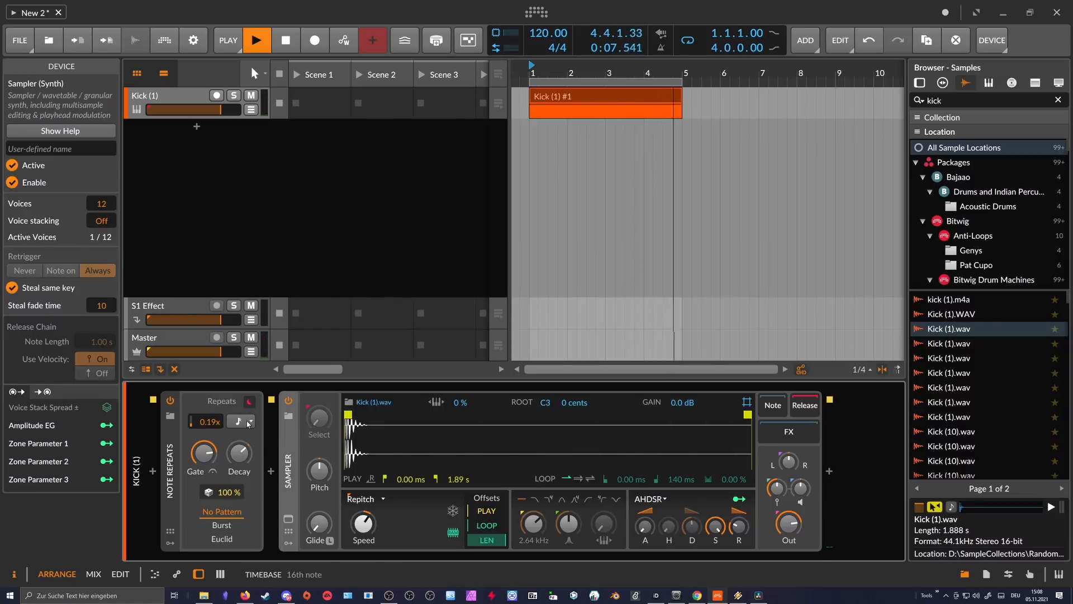
{"action": "left_click_drag", "start_coordinate": [212, 417], "coordinate": [211, 408]}
{"action": "key", "text": "space"}
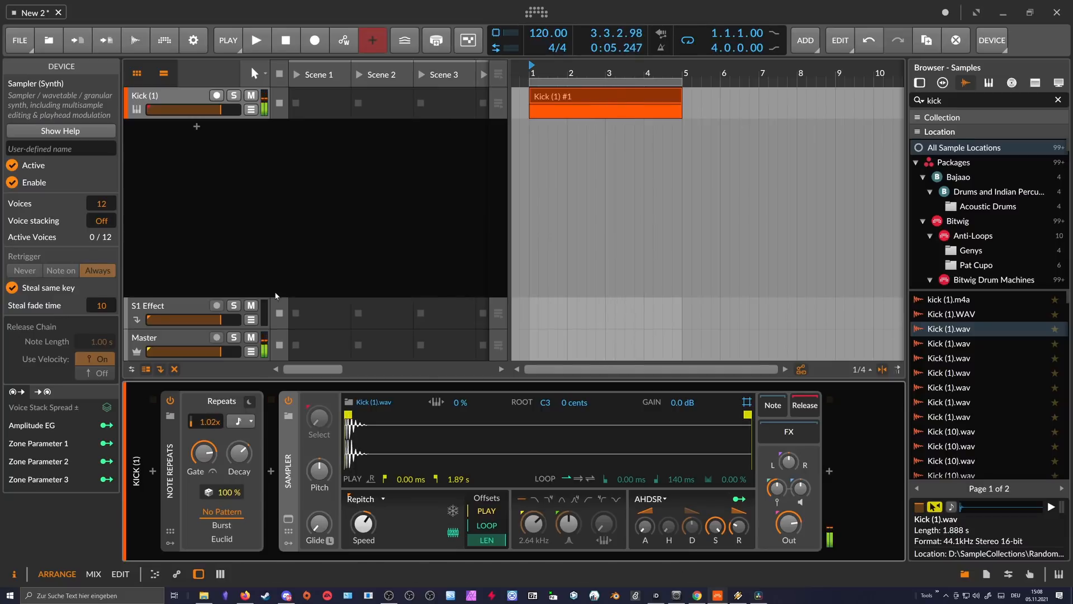
- Draw a Note Repeats Rate automation curve dipping before bar 3, peaking at bar 4 and falling to 0.09 at 4.3.1, and play it
{"action": "left_click", "coordinate": [251, 110]}
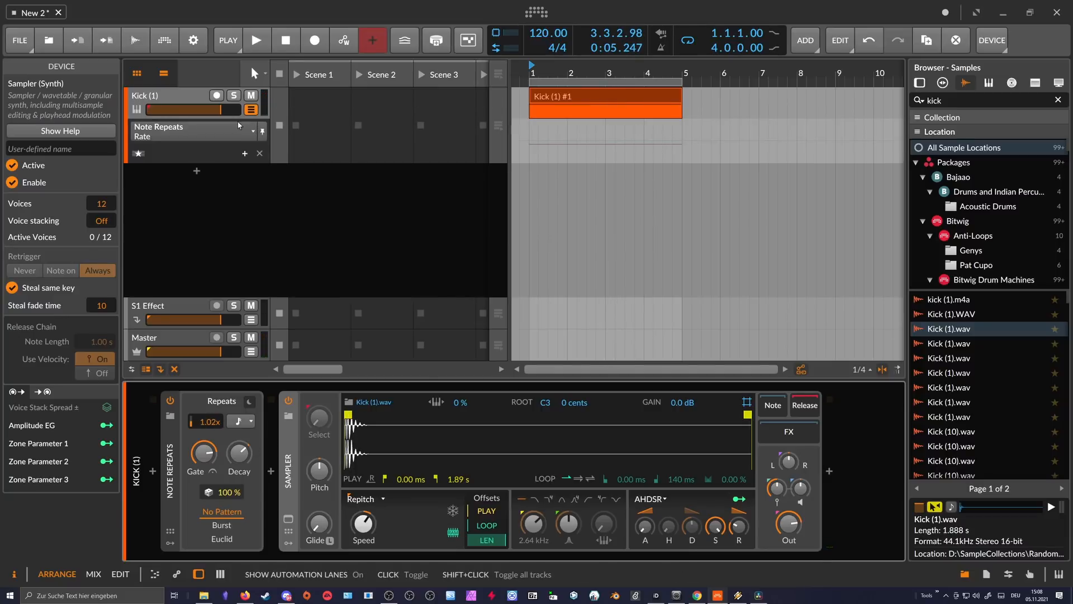
{"action": "left_click", "coordinate": [530, 141]}
{"action": "left_click", "coordinate": [596, 147]}
{"action": "left_click", "coordinate": [641, 130]}
{"action": "left_click", "coordinate": [641, 130]}
{"action": "double_click", "coordinate": [661, 152]}
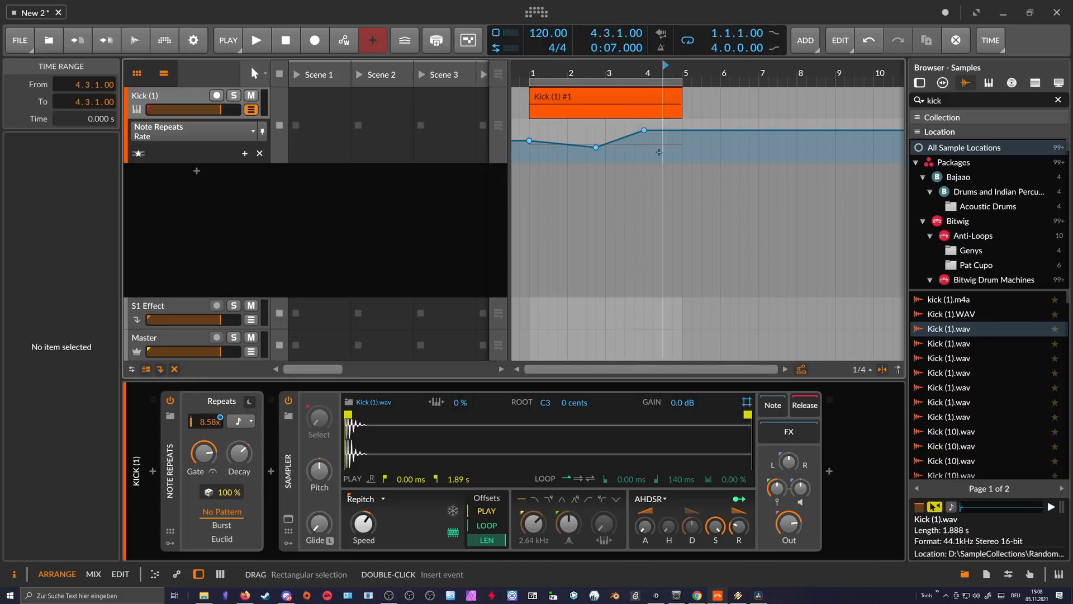
{"action": "key", "text": "space"}
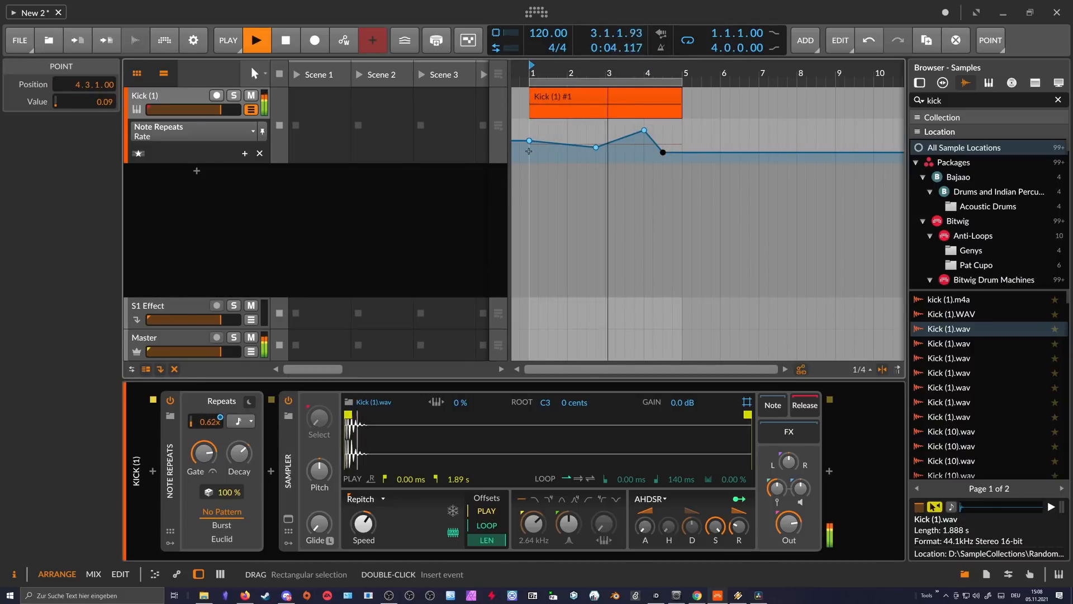
- Reshape the Rate automation to start and end at 0.02 at bars 1 and 5, with a lower bar 4 peak and an added peak in bar 1
{"action": "left_click", "coordinate": [644, 129]}
{"action": "left_click_drag", "start_coordinate": [644, 131], "coordinate": [682, 160]}
{"action": "left_click", "coordinate": [662, 152]}
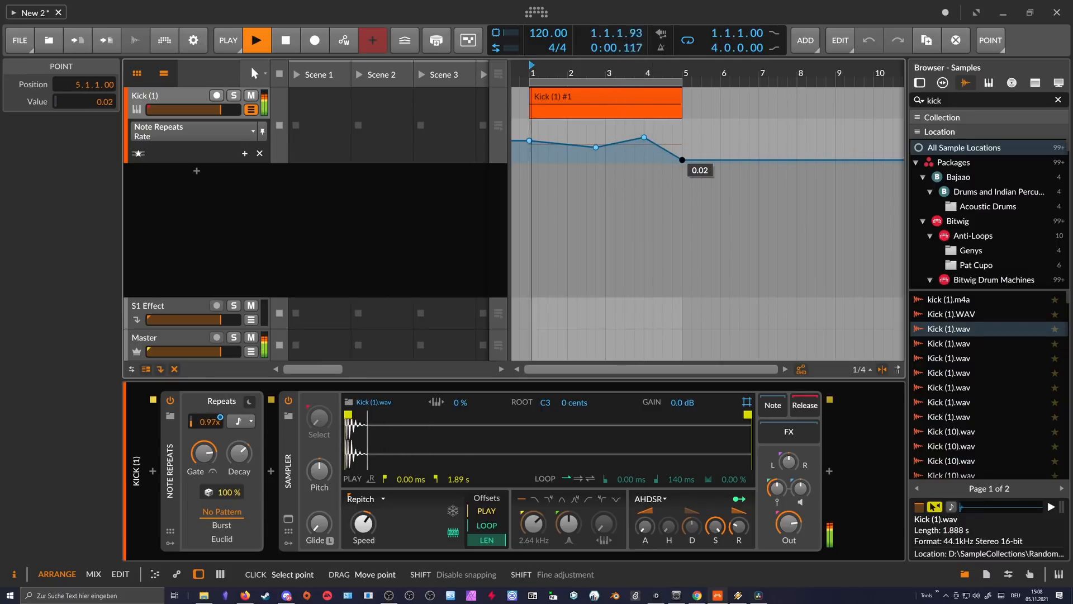
{"action": "mouse_move", "coordinate": [529, 142]}
{"action": "left_mouse_down"}
{"action": "mouse_move", "coordinate": [530, 128]}
{"action": "mouse_move", "coordinate": [530, 161]}
{"action": "left_mouse_up"}
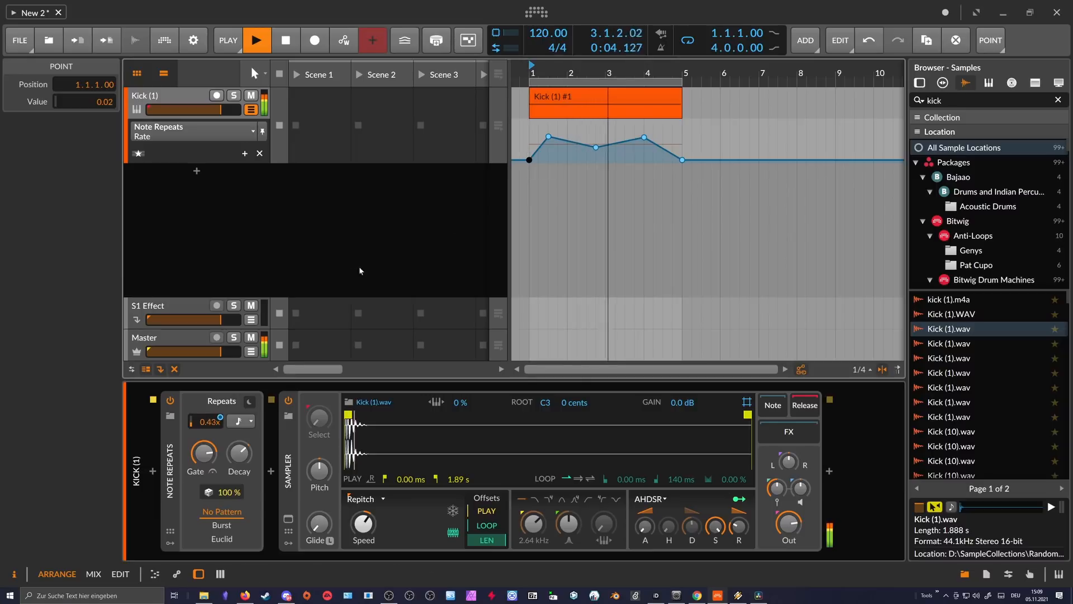
- Raise the Note Repeats decay while the clip plays, and stop playback
{"action": "left_click_drag", "start_coordinate": [239, 453], "coordinate": [239, 415]}
{"action": "key", "text": "space"}
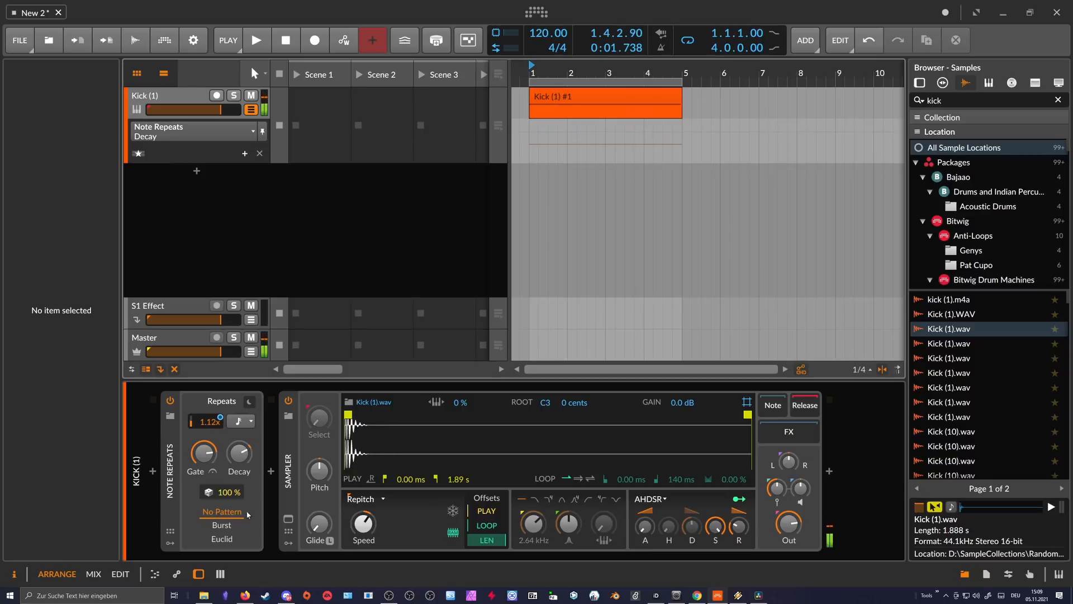
- Switch Note Repeats to the Euclid pattern mode, play the clip briefly and check the available rate timebases
{"action": "left_click", "coordinate": [227, 539]}
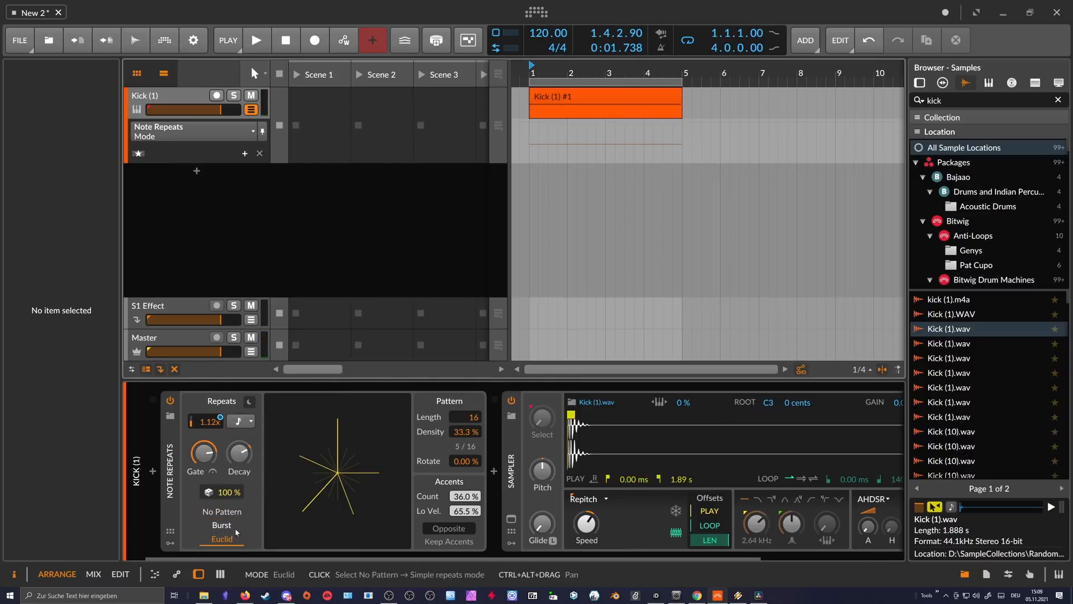
{"action": "key", "text": "space"}
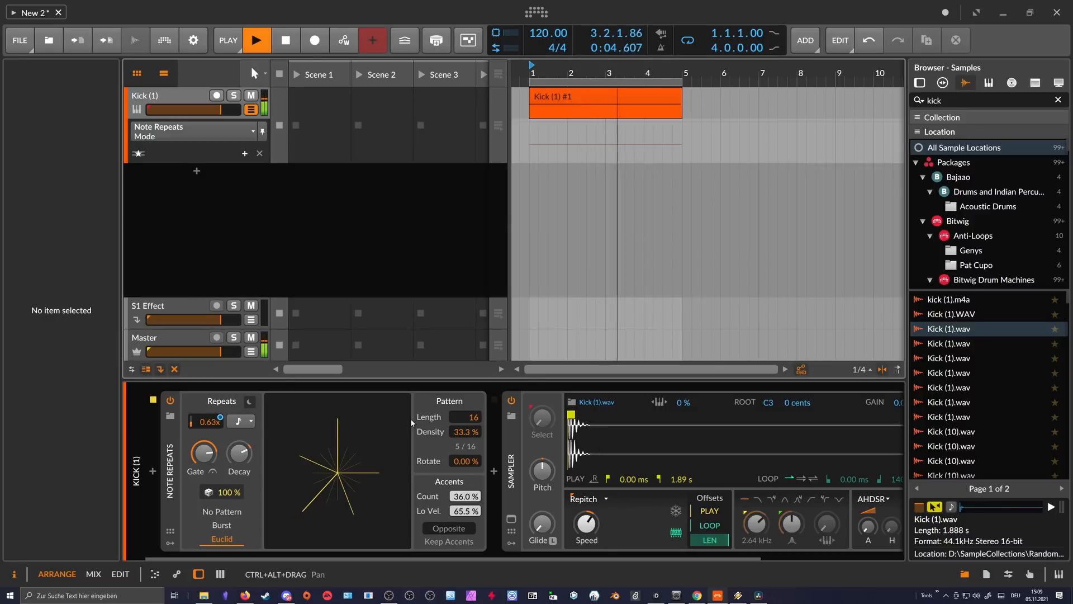
{"action": "key", "text": "space"}
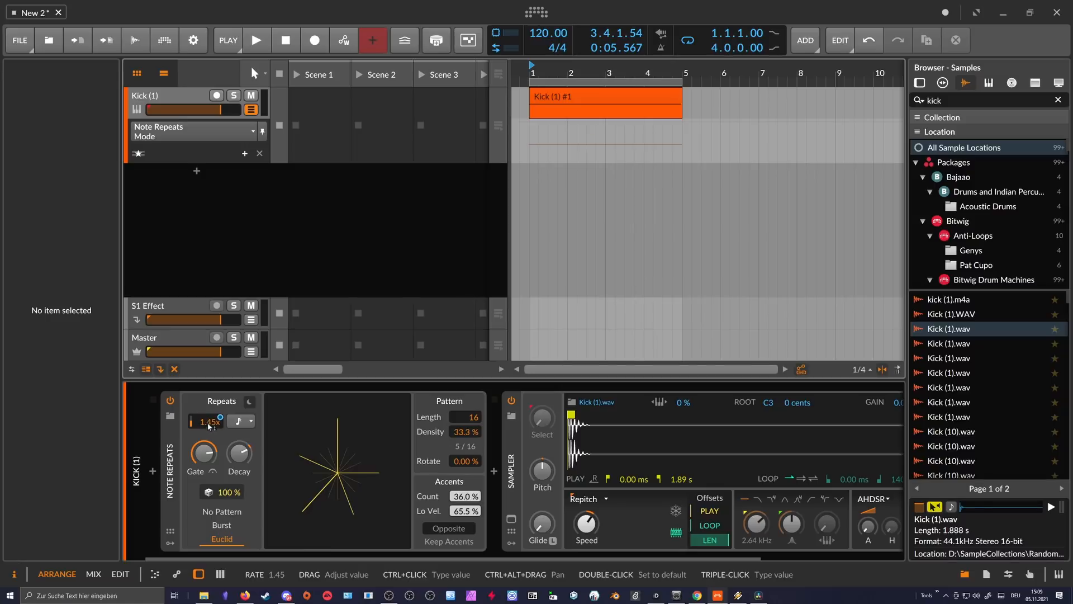
{"action": "left_click", "coordinate": [242, 422]}
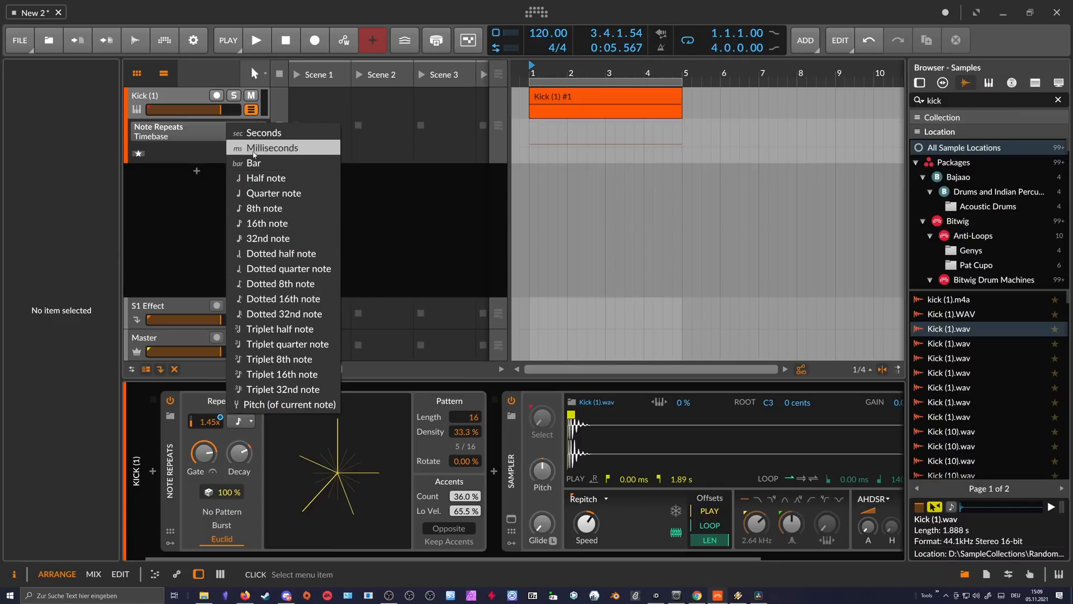
{"action": "left_click", "coordinate": [260, 445]}
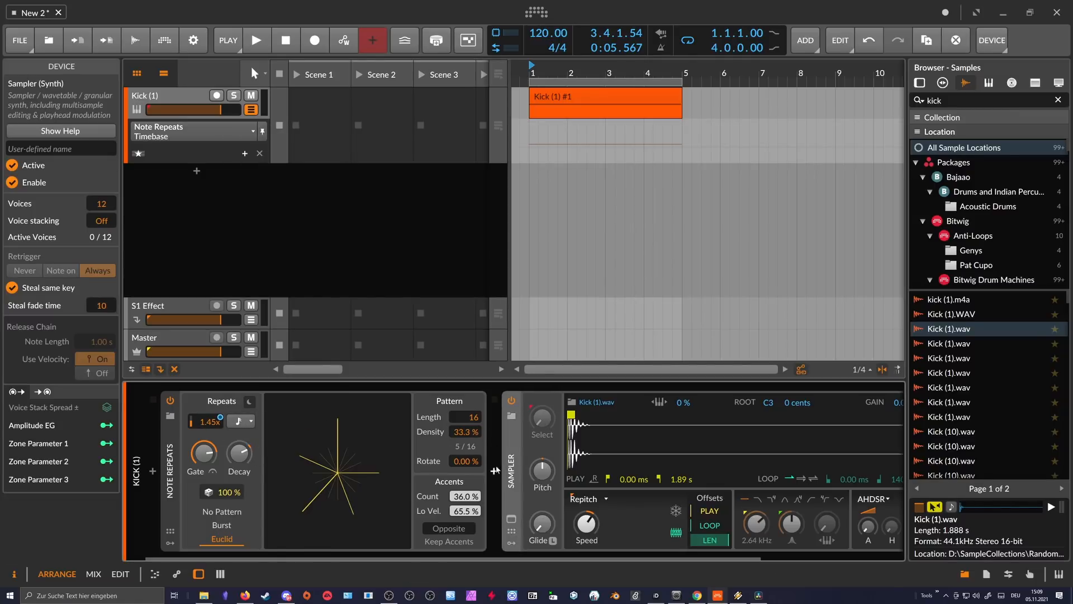
- Insert a Quantize note effect between Note Repeats and Sampler, keep its 16th note interval, and play the clip
{"action": "left_click", "coordinate": [494, 469]}
{"action": "type", "text": "qua"}
{"action": "key", "text": "Return"}
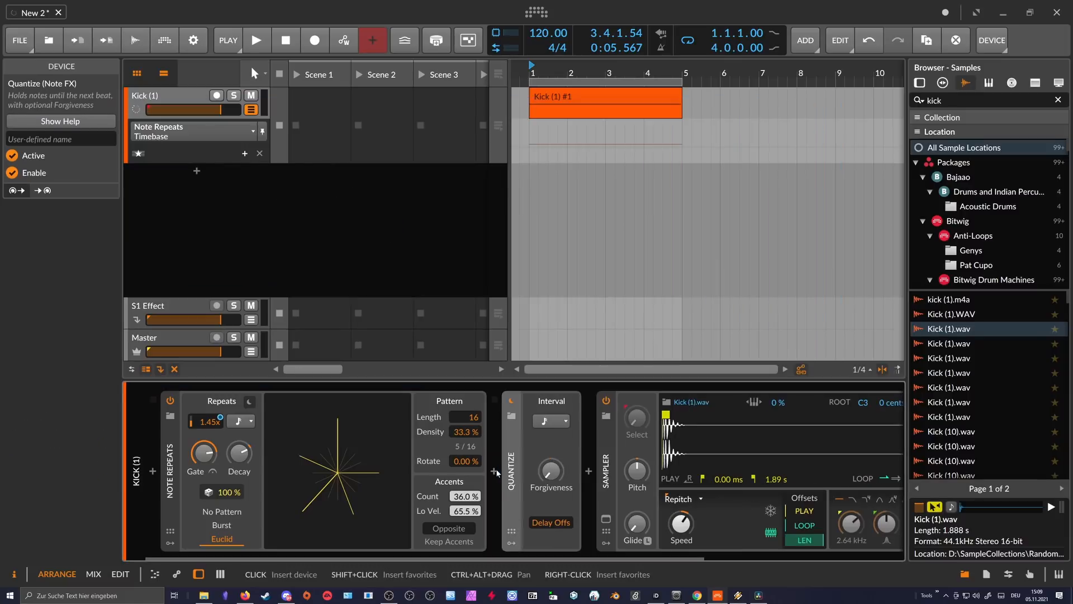
{"action": "left_click", "coordinate": [557, 425]}
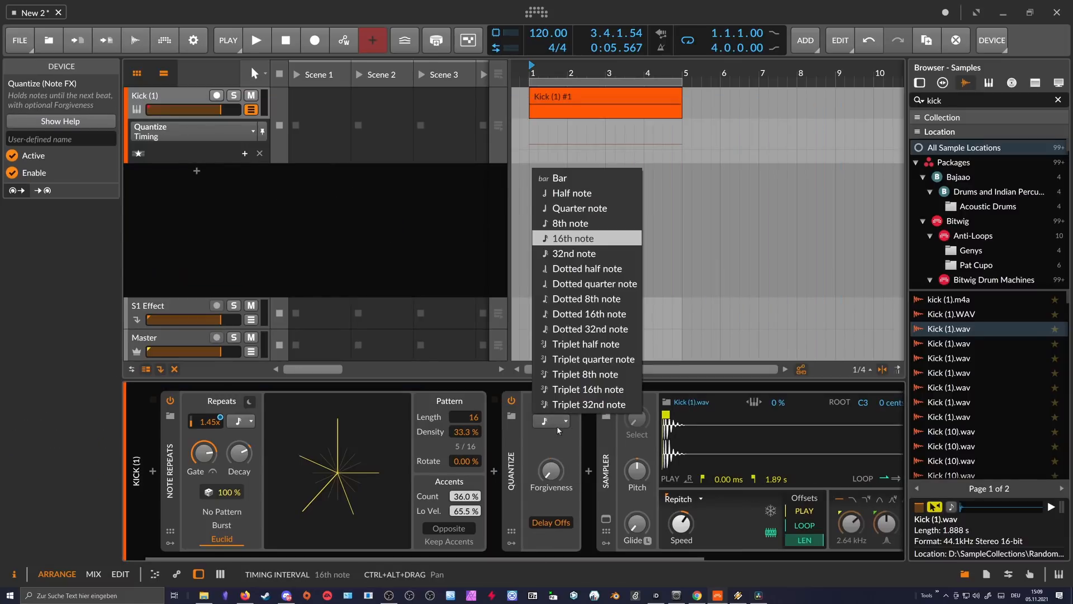
{"action": "left_click", "coordinate": [556, 426]}
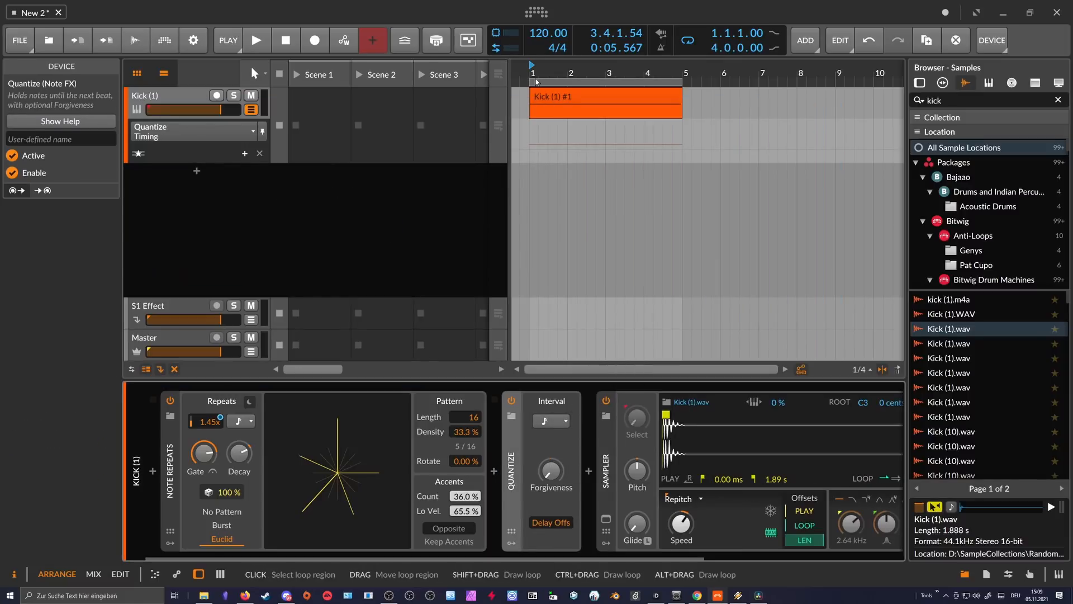
{"action": "key", "text": "space"}
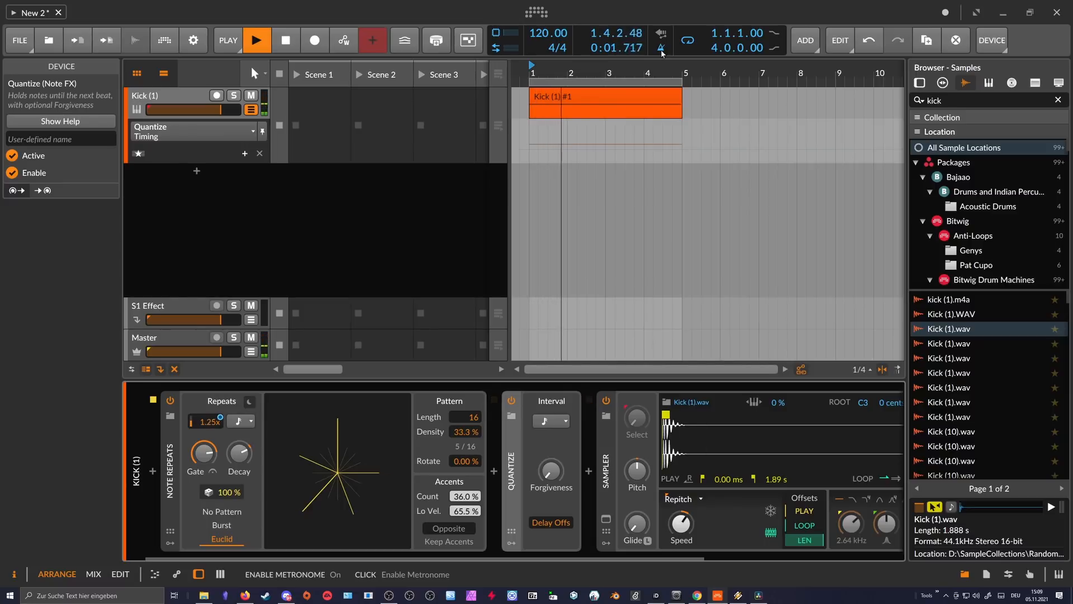
{"action": "key", "text": "space"}
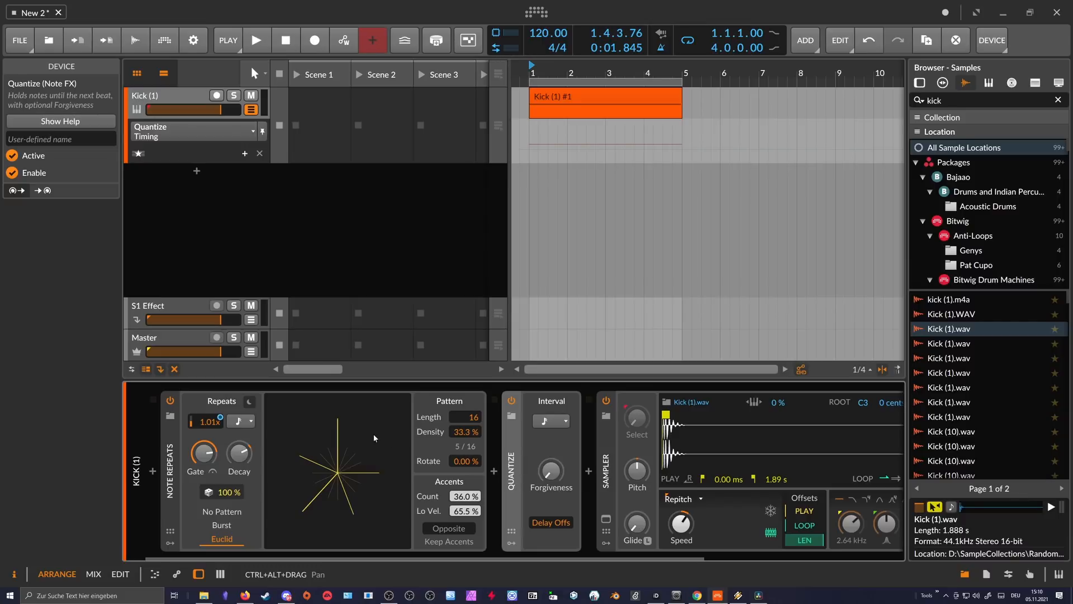
- Inspect the Kick clip's C4 note in the note editor and return to the track's device chain
{"action": "double_click", "coordinate": [546, 101]}
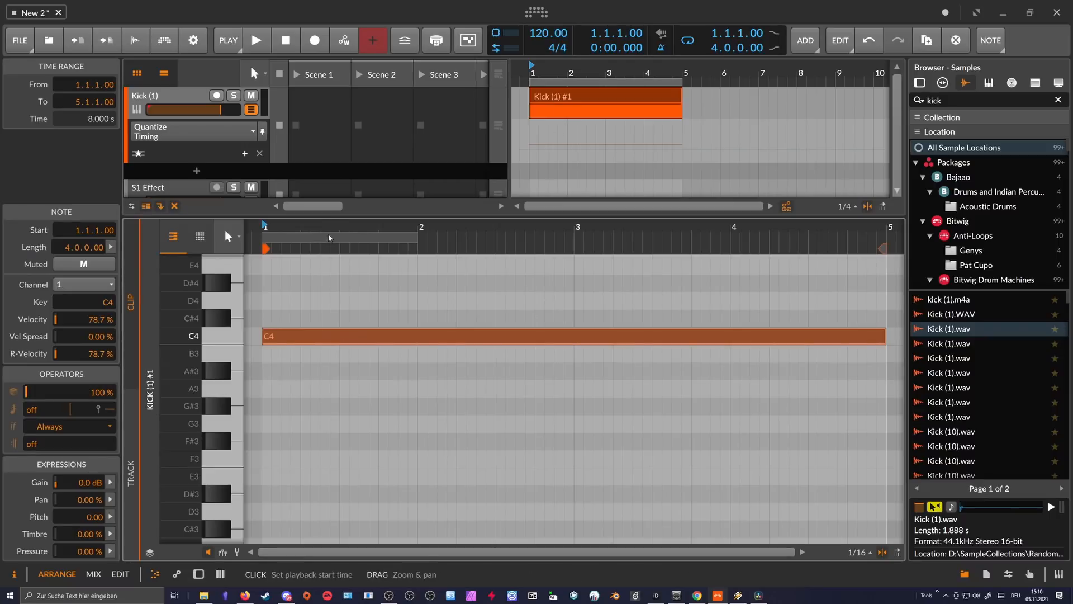
{"action": "scroll", "coordinate": [331, 301], "scroll_direction": "down", "scroll_amount": 2}
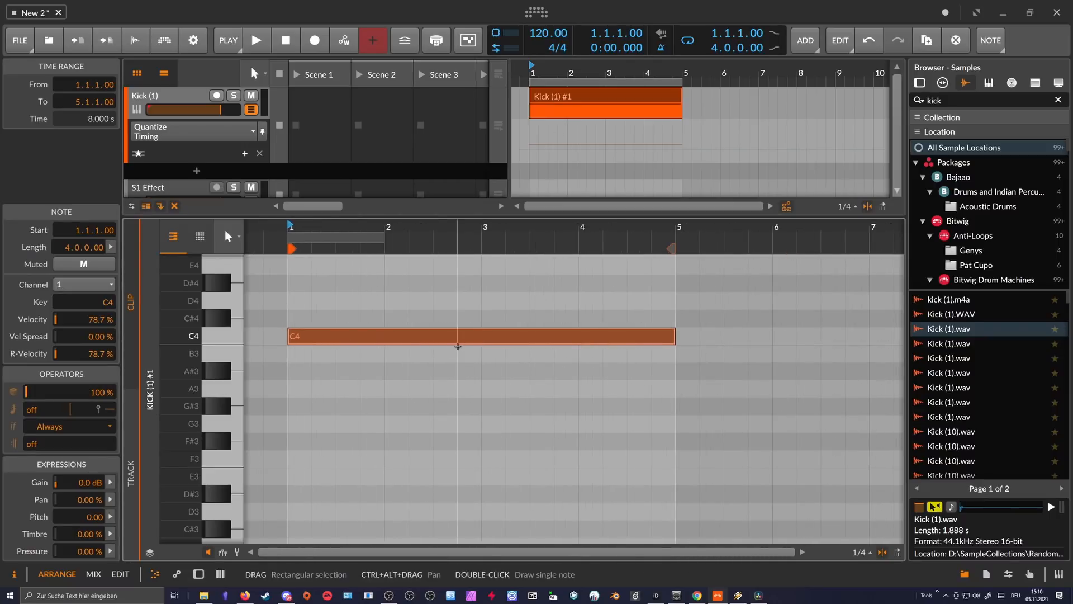
{"action": "left_click", "coordinate": [592, 301]}
{"action": "scroll", "coordinate": [595, 300], "scroll_direction": "up", "scroll_amount": 1}
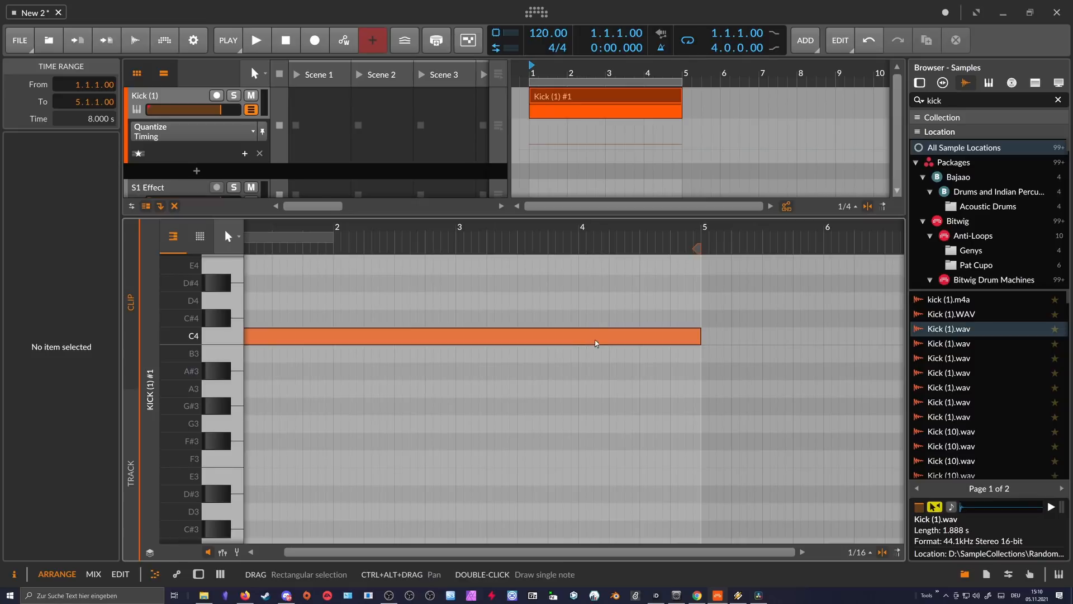
{"action": "left_click_drag", "start_coordinate": [463, 231], "coordinate": [485, 291]}
{"action": "left_click", "coordinate": [419, 335]}
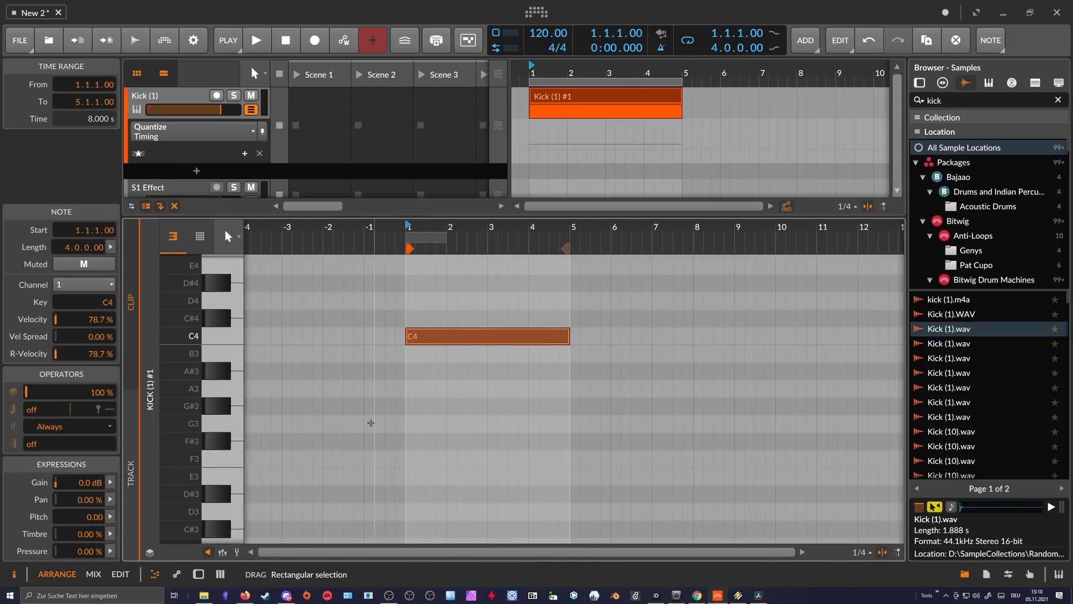
{"action": "double_click", "coordinate": [192, 99]}
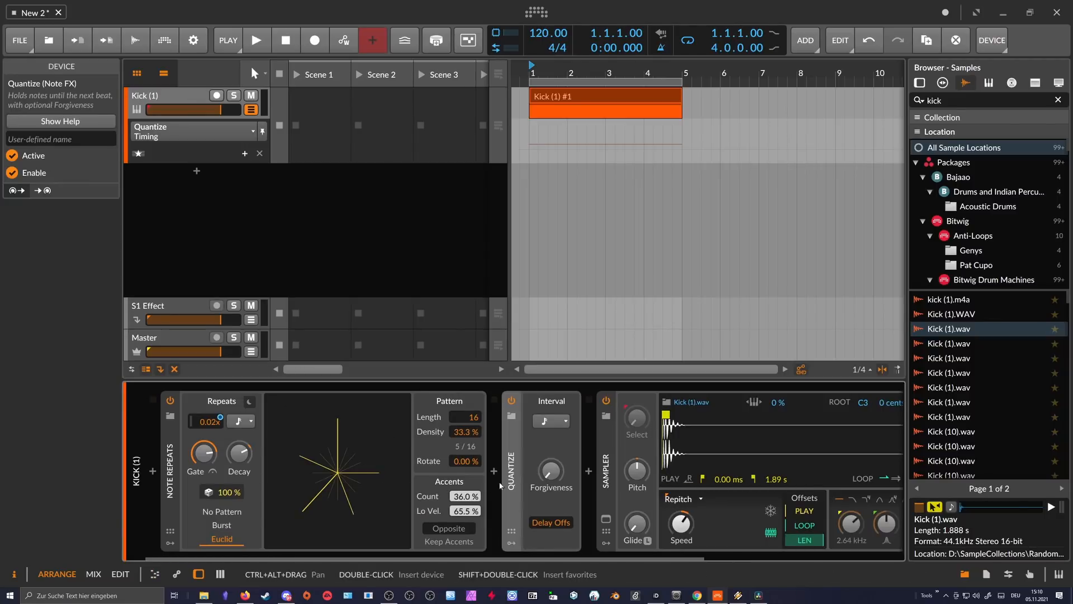
- Show the Note Repeats Rate automation in the Kick track's lane, with bars 1 to 5 enlarged
{"action": "left_click", "coordinate": [193, 136]}
{"action": "left_click", "coordinate": [167, 151]}
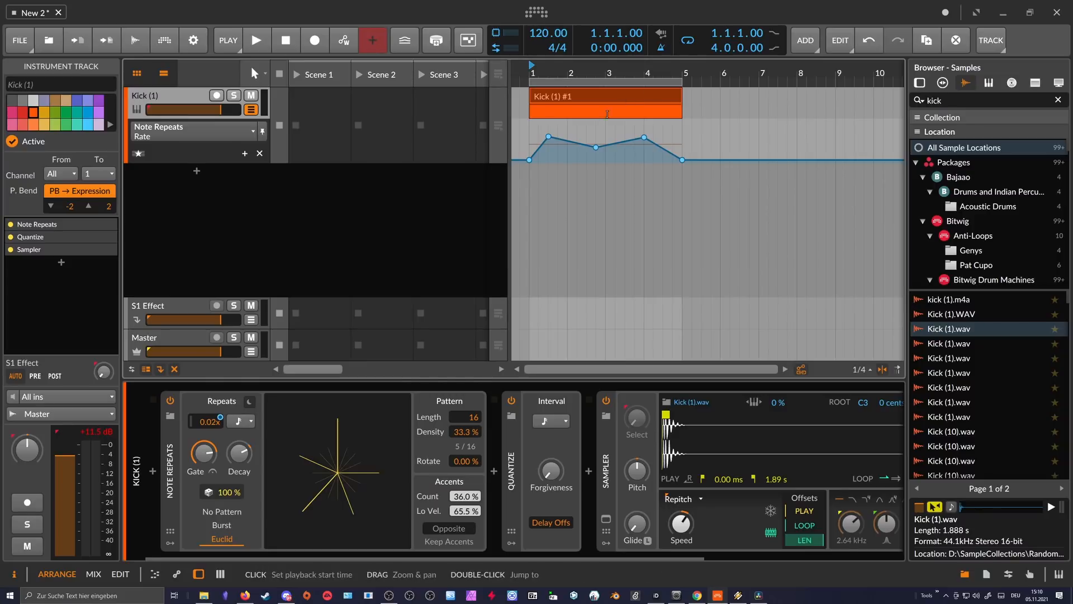
{"action": "mouse_move", "coordinate": [550, 73]}
{"action": "left_mouse_down"}
{"action": "mouse_move", "coordinate": [549, 94]}
{"action": "mouse_move", "coordinate": [540, 75]}
{"action": "left_mouse_up"}
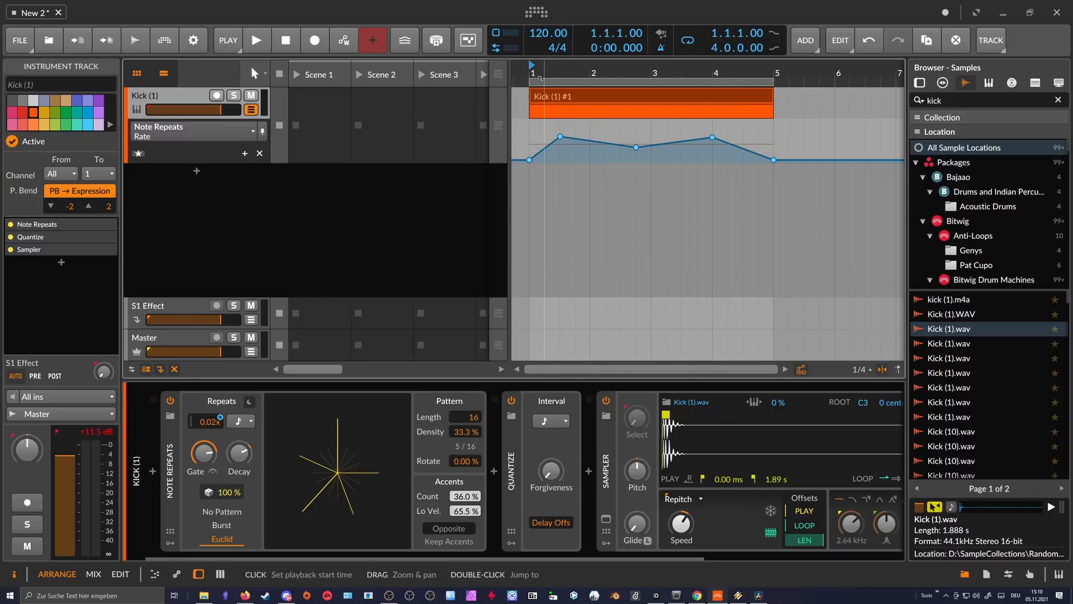
- Examine the Kick clip's long C4 note in the note editor, return the playback start to 1.1.1.00 and go back to the devices
{"action": "double_click", "coordinate": [547, 96]}
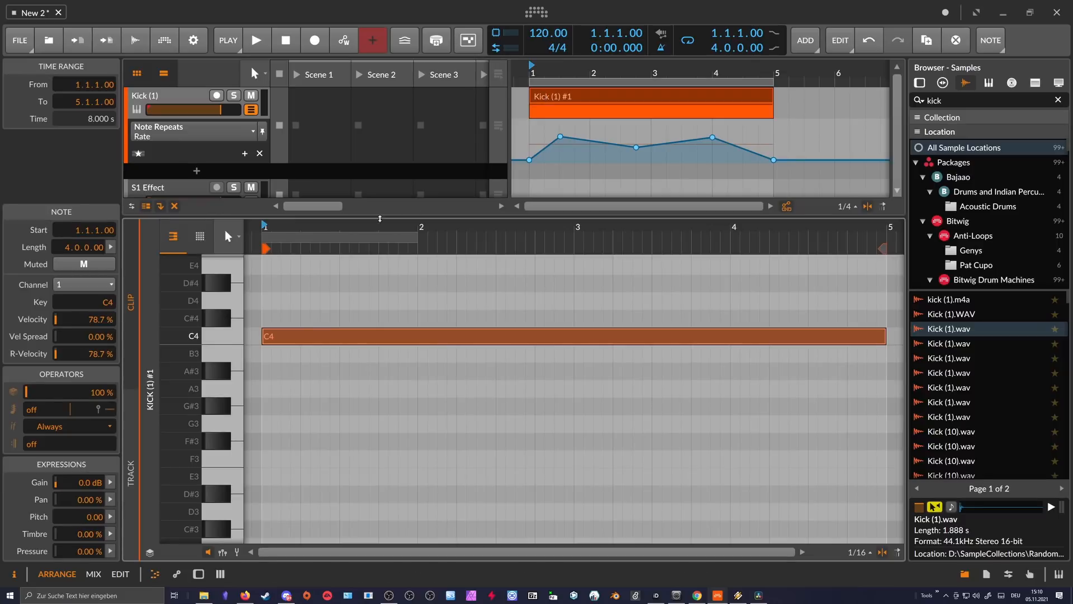
{"action": "left_click_drag", "start_coordinate": [189, 301], "coordinate": [193, 385]}
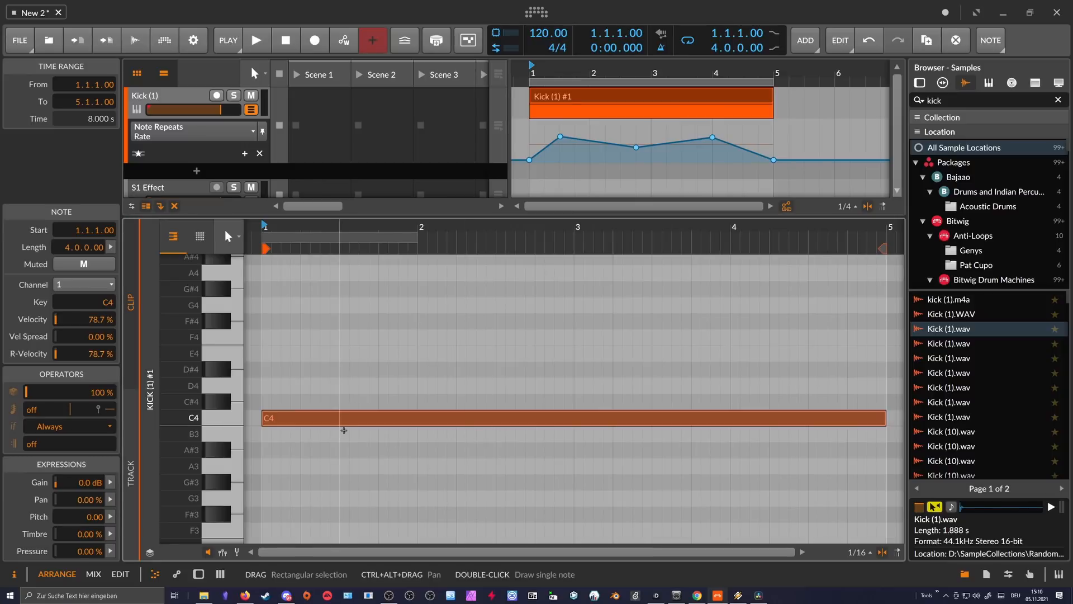
{"action": "key", "text": "d"}
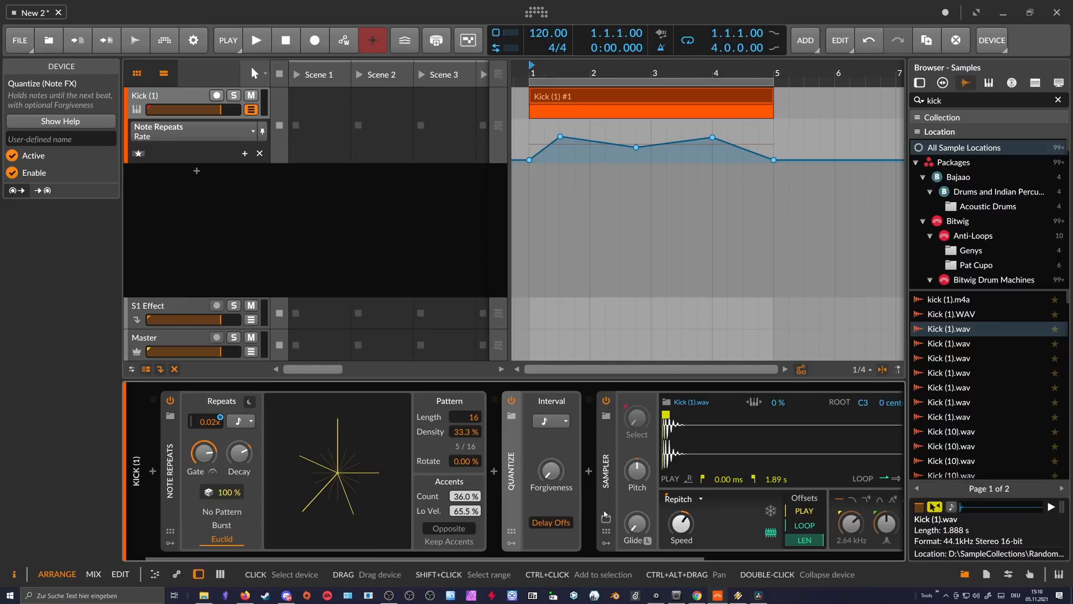
{"action": "double_click", "coordinate": [738, 109]}
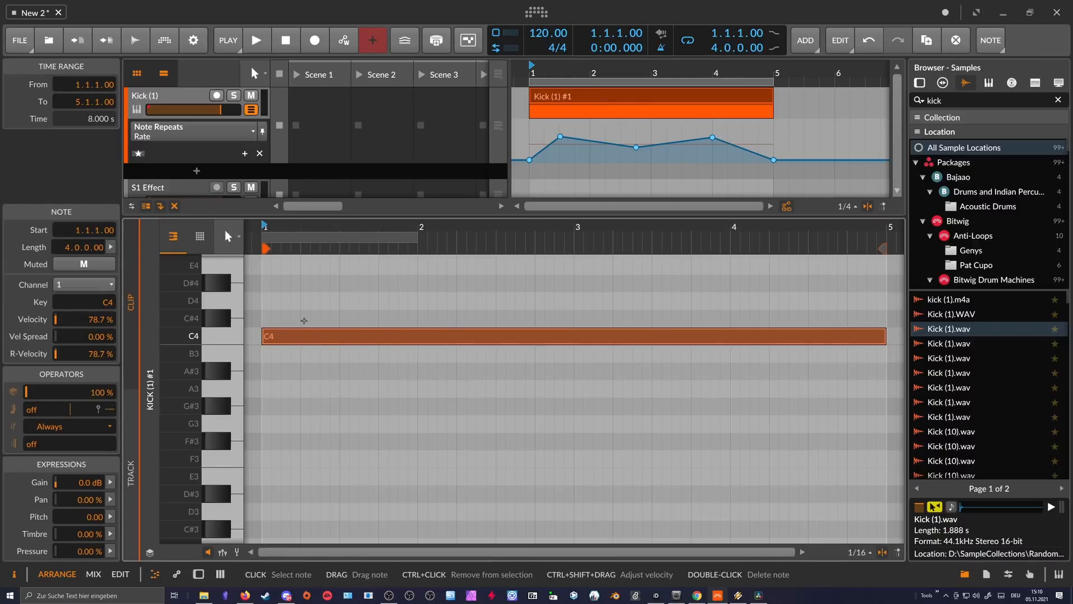
{"action": "left_click", "coordinate": [361, 234]}
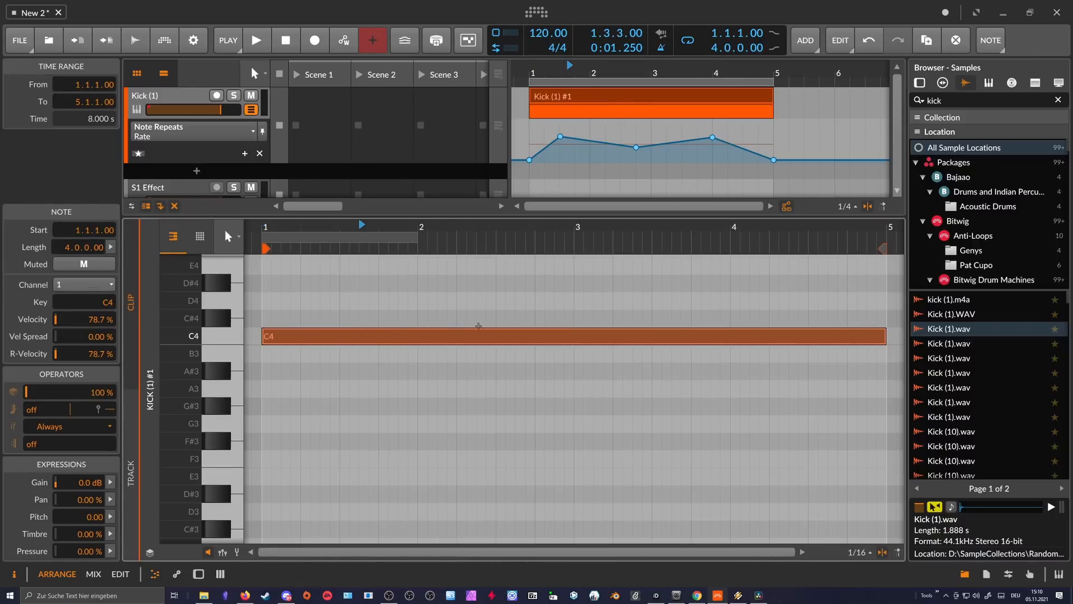
{"action": "left_click", "coordinate": [276, 235]}
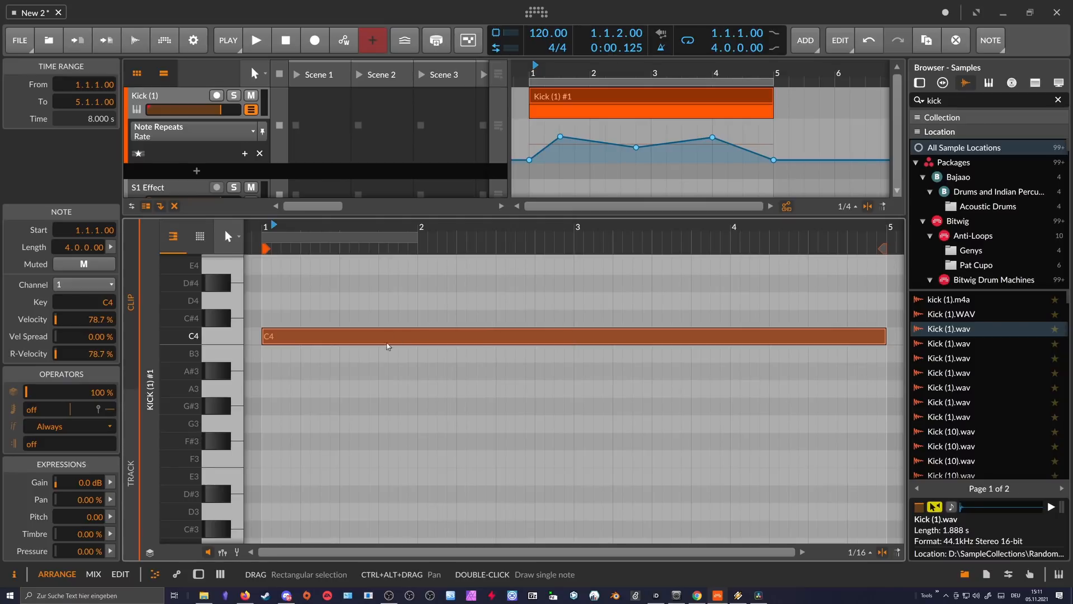
{"action": "left_click_drag", "start_coordinate": [182, 347], "coordinate": [181, 413]}
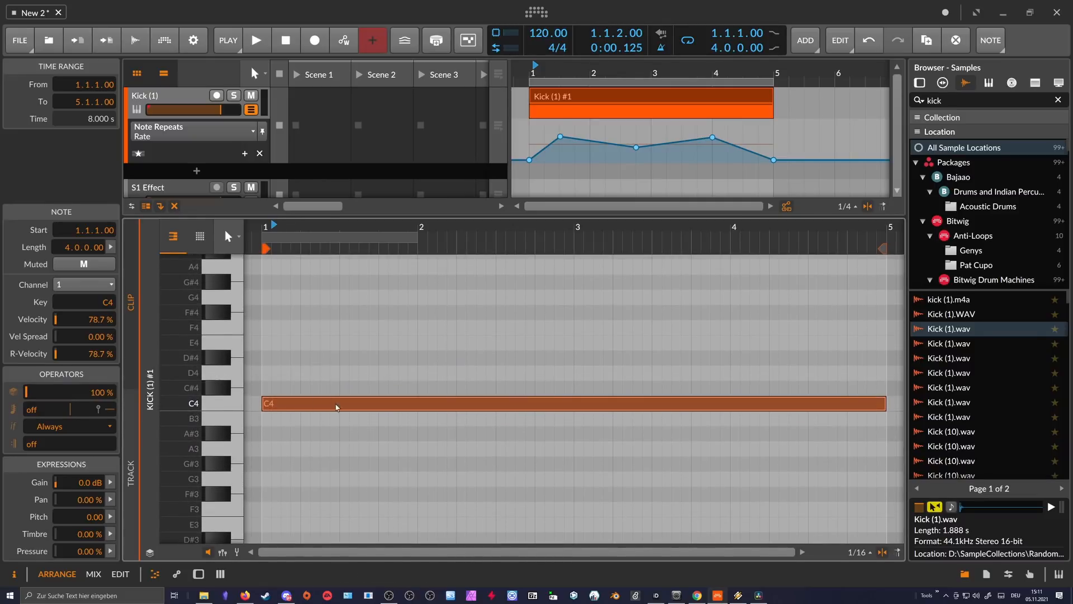
{"action": "left_click", "coordinate": [264, 226]}
{"action": "left_click_drag", "start_coordinate": [298, 312], "coordinate": [335, 453]}
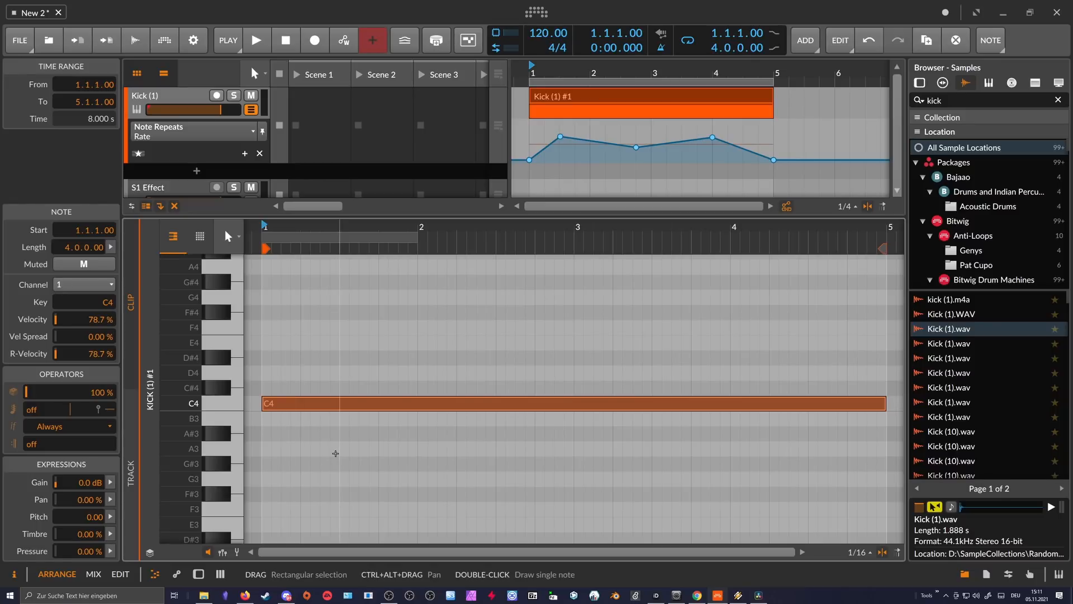
{"action": "key", "text": "d"}
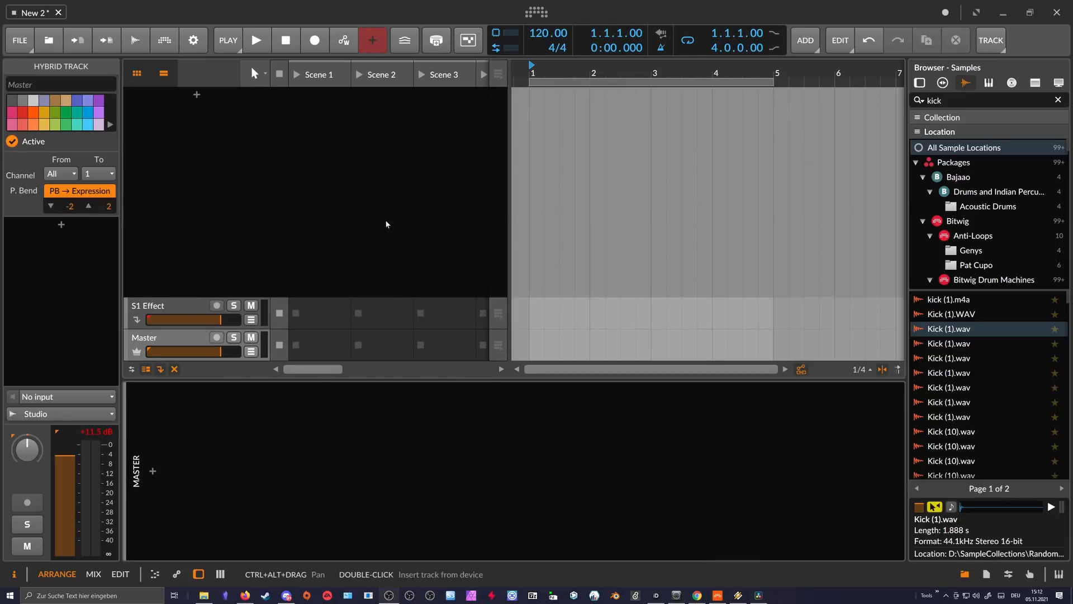
- Search the sample browser for "bong" and audition the bongo samples from Bongo 1.wav to Bongo 4.wav
{"action": "left_click_drag", "start_coordinate": [972, 100], "coordinate": [864, 99]}
{"action": "key", "text": "BackSpace"}
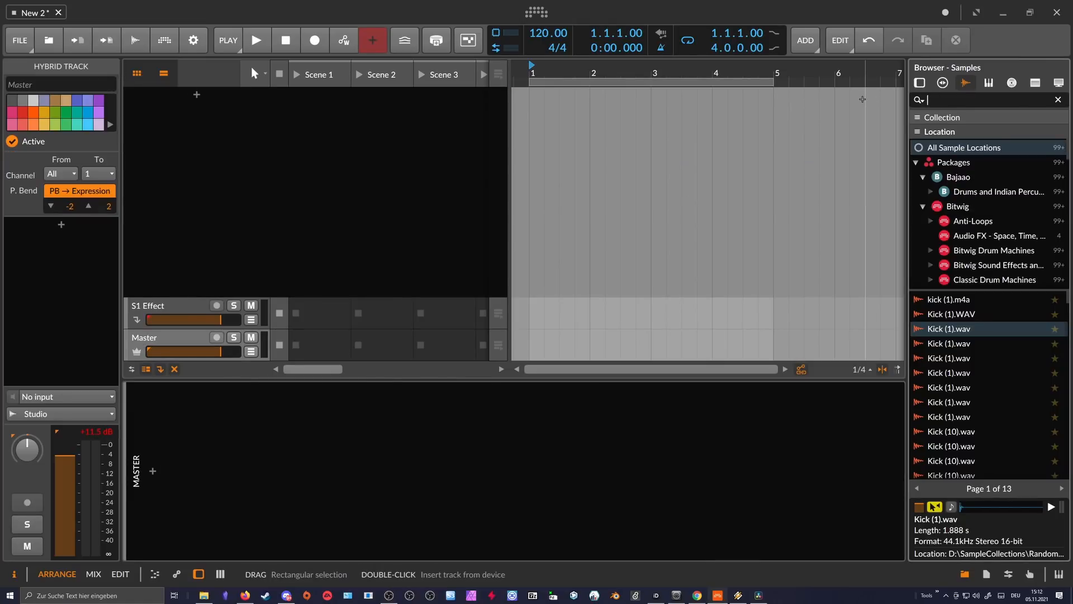
{"action": "type", "text": "bong"}
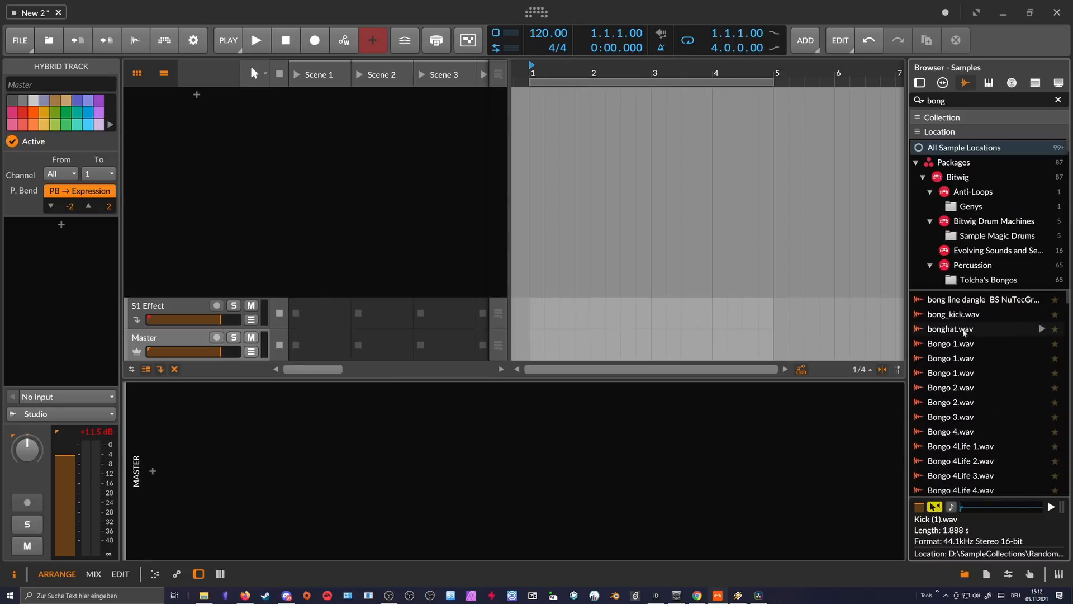
{"action": "scroll", "coordinate": [954, 349], "scroll_direction": "up", "scroll_amount": 2}
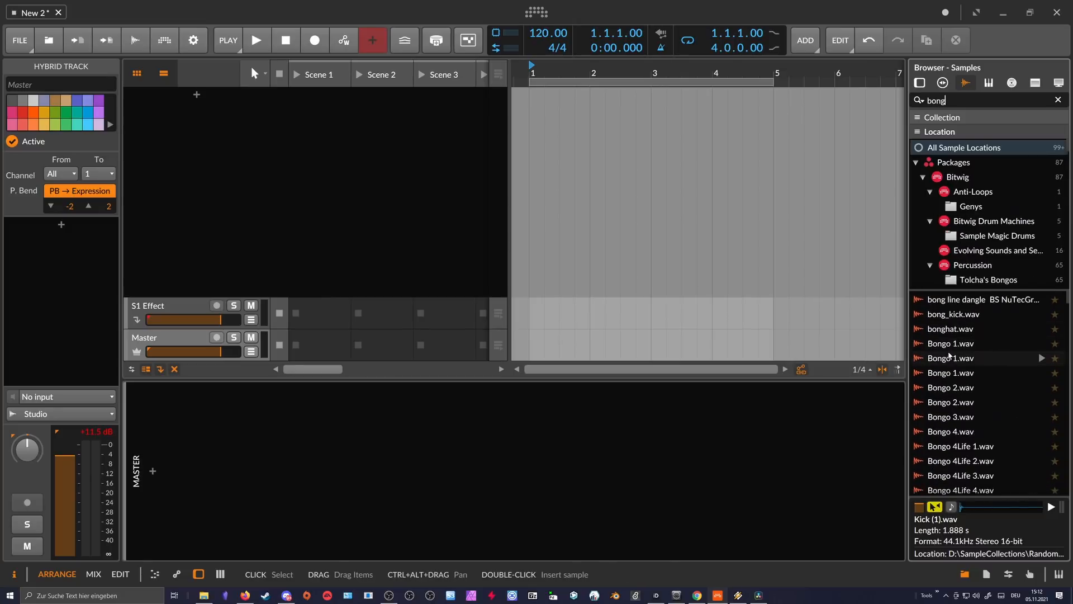
{"action": "left_click", "coordinate": [953, 358]}
{"action": "left_click", "coordinate": [955, 373]}
{"action": "left_click", "coordinate": [954, 387]}
{"action": "left_click", "coordinate": [954, 402]}
{"action": "left_click", "coordinate": [953, 416]}
{"action": "left_click", "coordinate": [952, 429]}
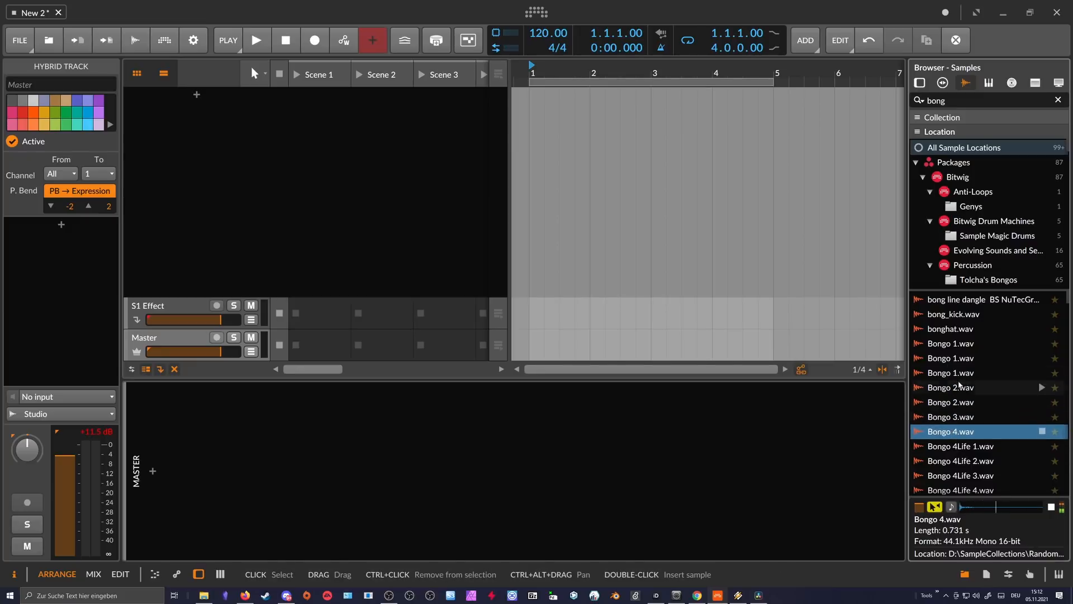
- Add a new instrument track with a Drum Machine device
{"action": "left_click", "coordinate": [196, 94]}
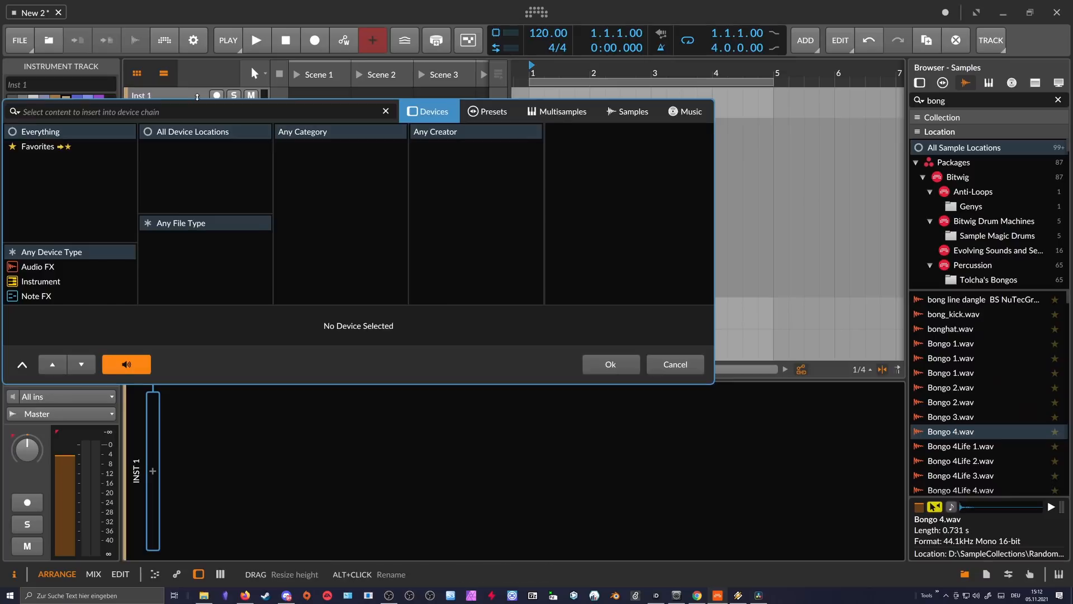
{"action": "type", "text": "drum"}
{"action": "key", "text": "Down"}
{"action": "key", "text": "Return"}
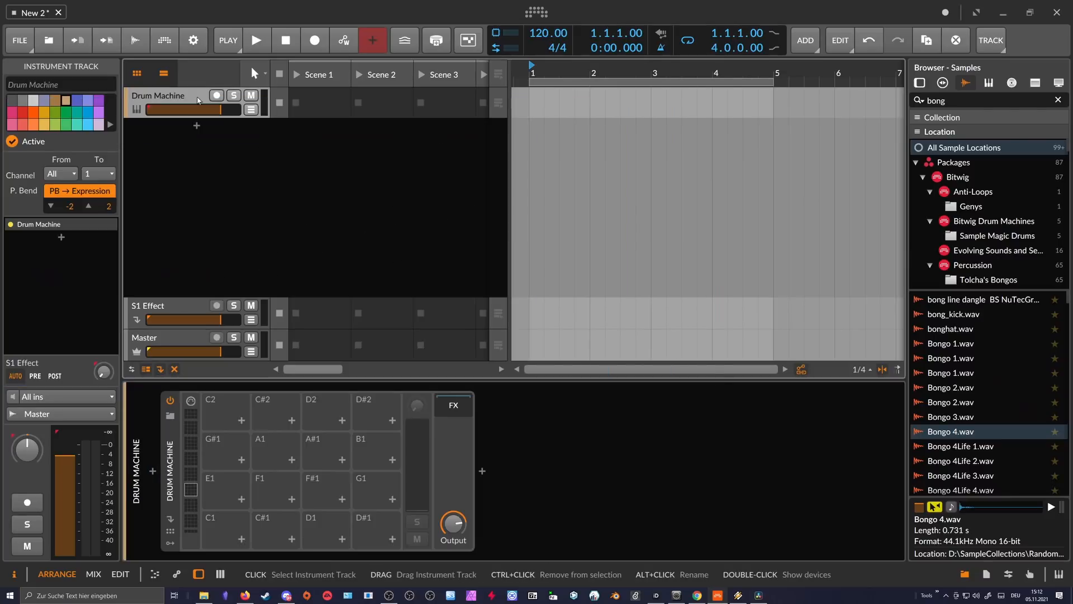
- Load all samples from the first Bongo 1.wav through Bongo 4.wav into the Drum Machine pads starting at C1
{"action": "left_click", "coordinate": [950, 344]}
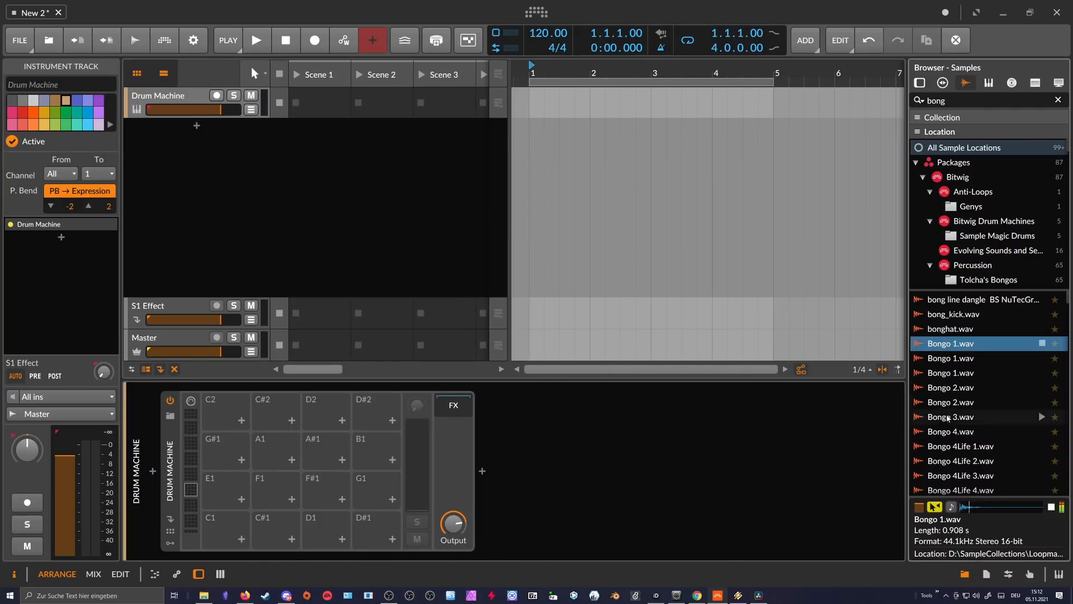
{"action": "left_click", "coordinate": [943, 432], "text": "shift"}
{"action": "left_click_drag", "start_coordinate": [944, 432], "coordinate": [638, 454]}
{"action": "left_click_drag", "start_coordinate": [251, 522], "coordinate": [250, 522]}
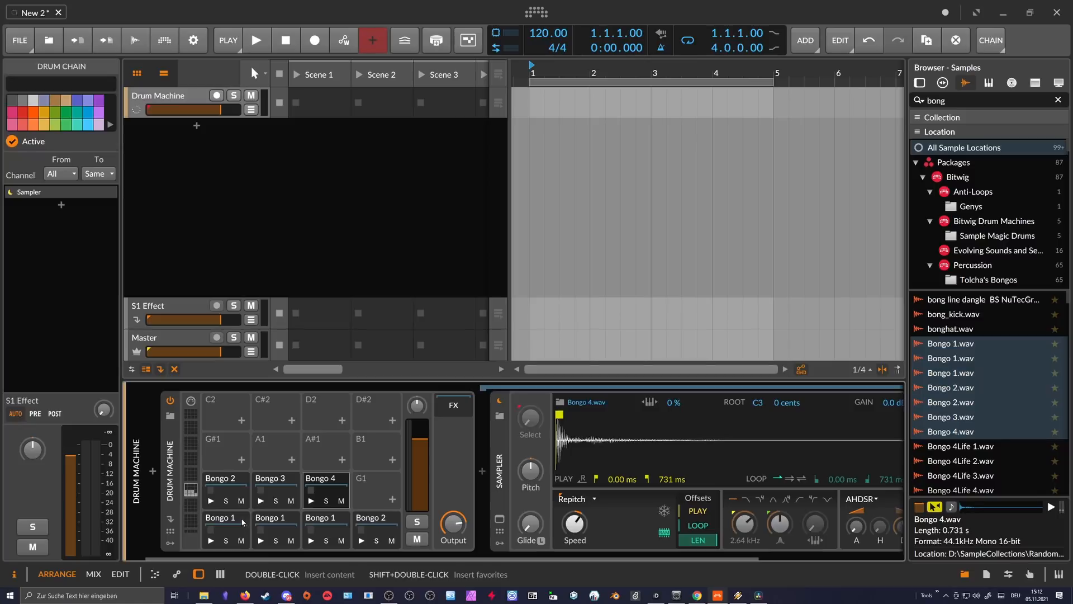
- Audition the loaded bongo pads in the Drum Machine's two lower rows one after another
{"action": "left_click", "coordinate": [219, 492]}
{"action": "left_click", "coordinate": [221, 526]}
{"action": "left_click", "coordinate": [270, 526]}
{"action": "left_click", "coordinate": [318, 526]}
{"action": "left_click", "coordinate": [368, 526]}
{"action": "left_click", "coordinate": [330, 525]}
{"action": "left_click", "coordinate": [267, 524]}
{"action": "left_click", "coordinate": [220, 523]}
{"action": "left_click", "coordinate": [223, 489]}
{"action": "left_click", "coordinate": [268, 488]}
{"action": "left_click", "coordinate": [314, 488]}
{"action": "left_click", "coordinate": [322, 526]}
{"action": "left_click", "coordinate": [362, 527]}
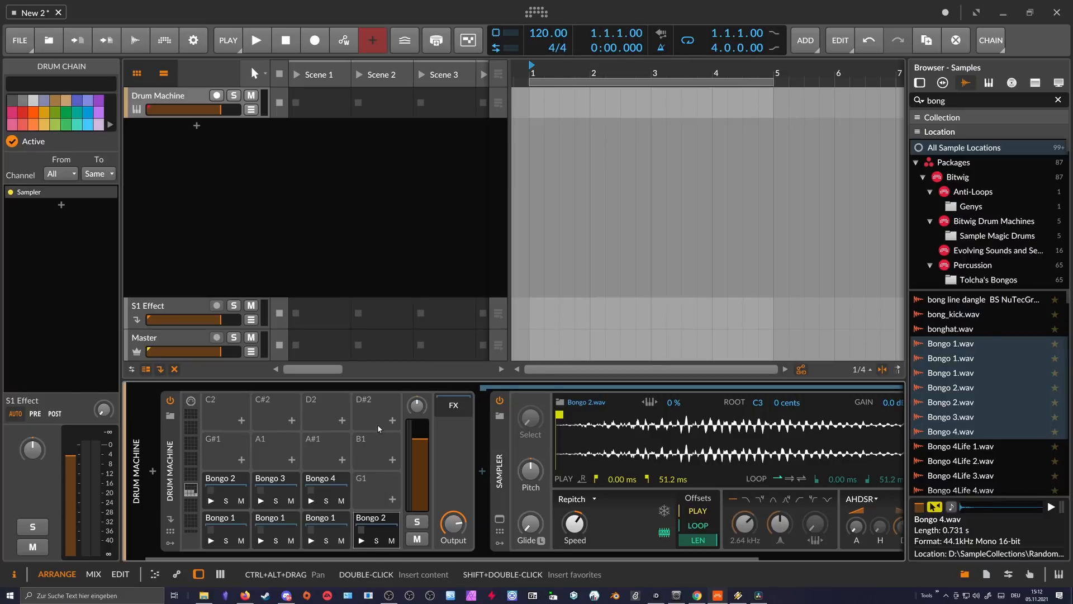
- Create a four-bar clip at bar 1 on the Drum Machine track and open it for note editing
{"action": "left_click_drag", "start_coordinate": [544, 71], "coordinate": [634, 98]}
{"action": "double_click", "coordinate": [534, 99]}
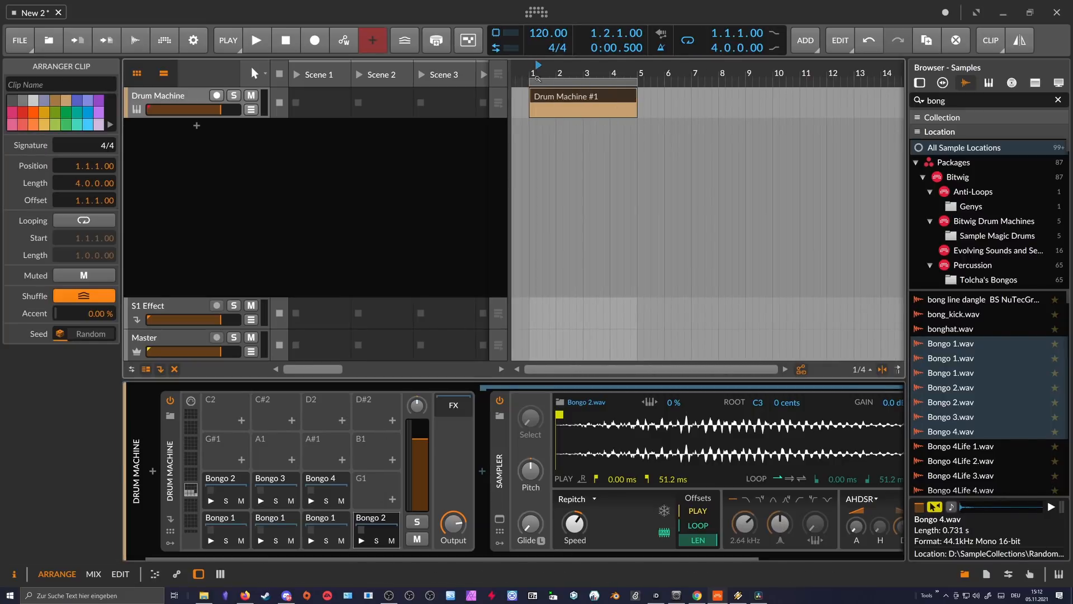
{"action": "double_click", "coordinate": [539, 99]}
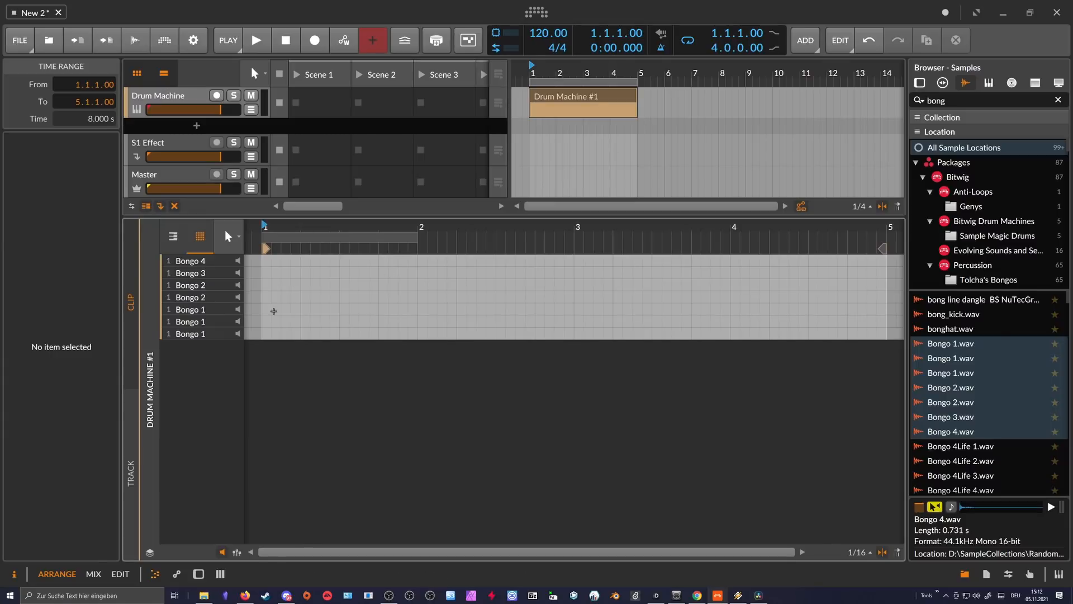
- Add a one-bar note at the clip start for each of the seven bongo pads, from C1 to F#1
{"action": "double_click", "coordinate": [269, 333]}
{"action": "left_click_drag", "start_coordinate": [271, 333], "coordinate": [417, 333]}
{"action": "double_click", "coordinate": [275, 321]}
{"action": "double_click", "coordinate": [277, 308]}
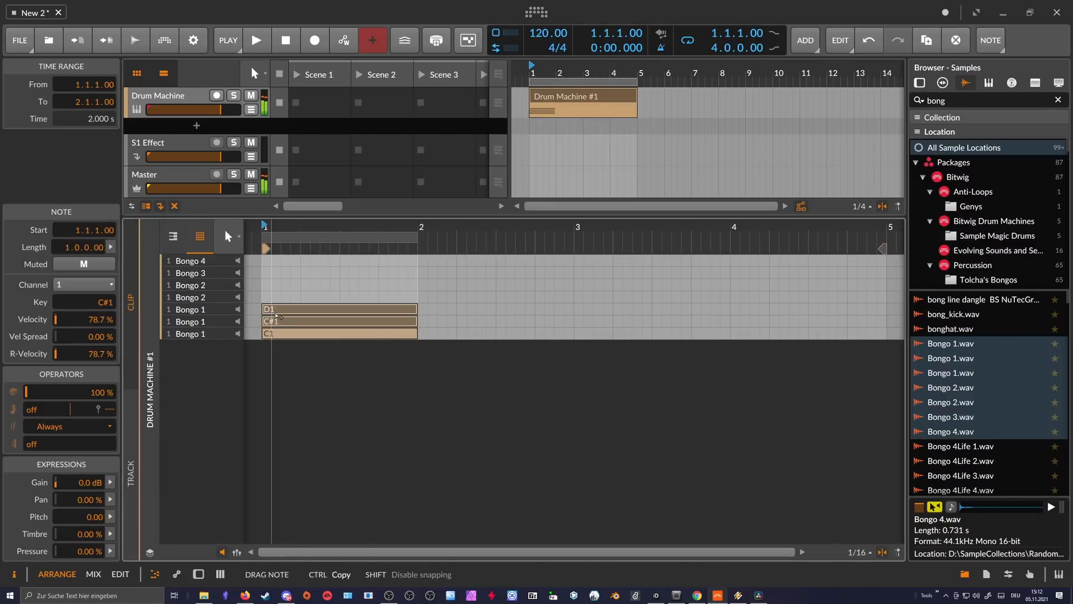
{"action": "double_click", "coordinate": [275, 296]}
{"action": "double_click", "coordinate": [276, 285]}
{"action": "double_click", "coordinate": [277, 273]}
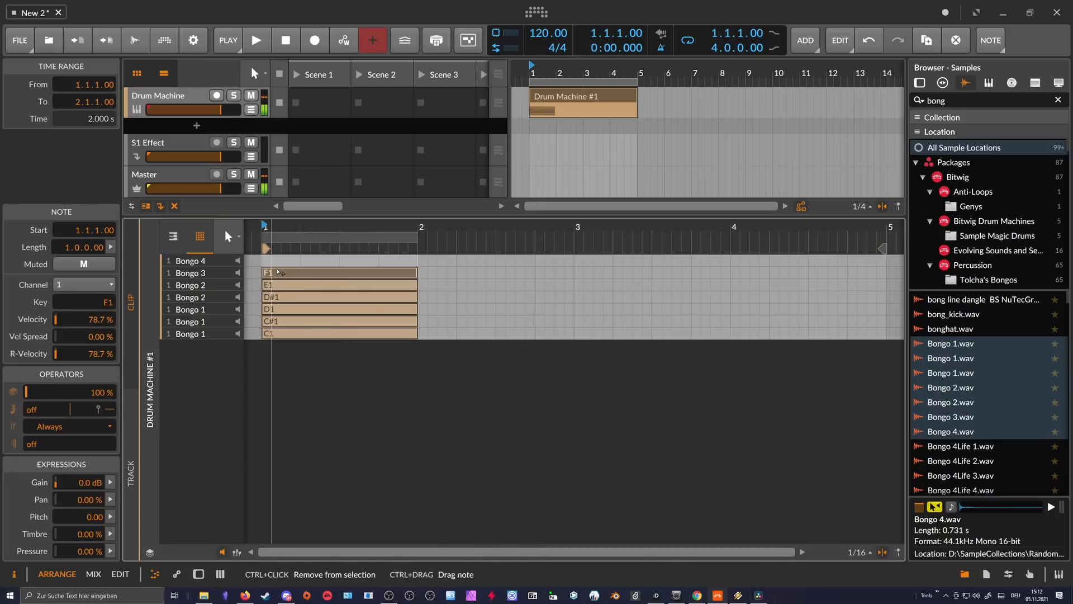
{"action": "double_click", "coordinate": [277, 261]}
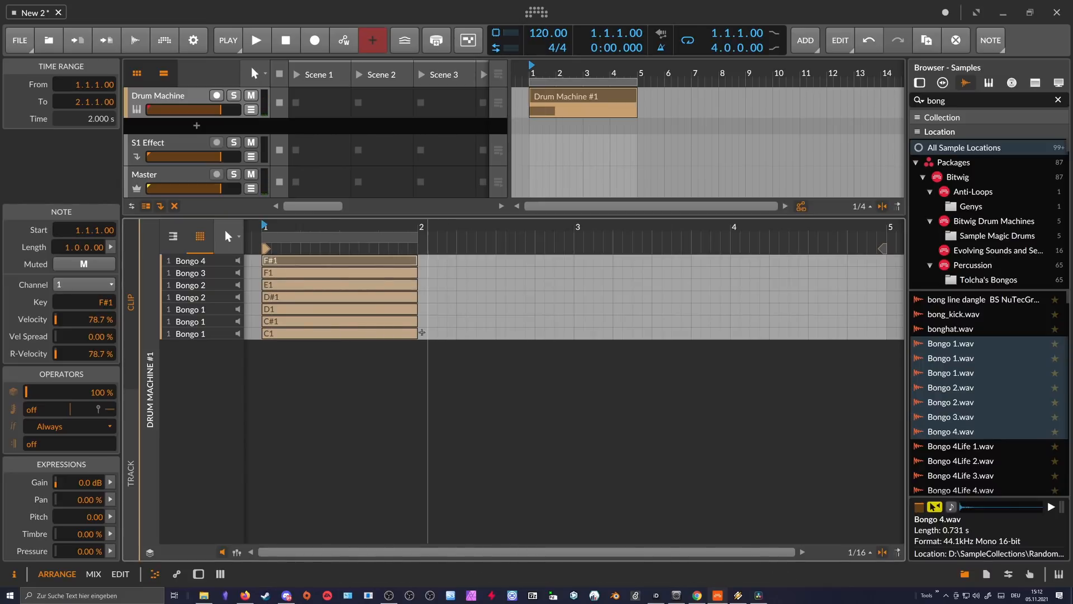
- Extend all seven bongo notes to four bars and play back the clip
{"action": "scroll", "coordinate": [391, 297], "scroll_direction": "down", "scroll_amount": 2}
{"action": "left_click_drag", "start_coordinate": [421, 261], "coordinate": [666, 341]}
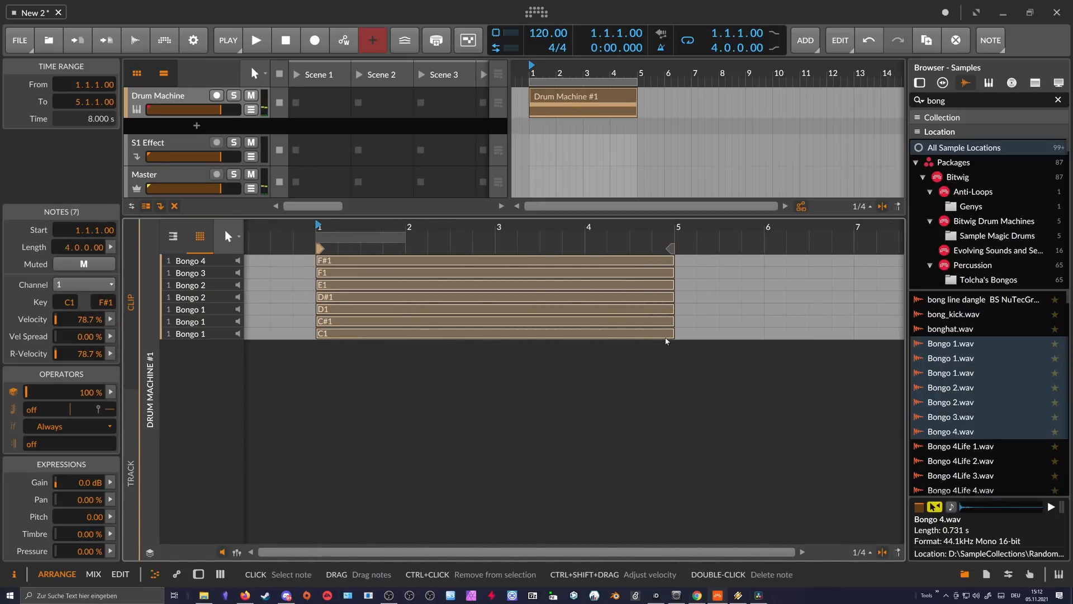
{"action": "key", "text": "space"}
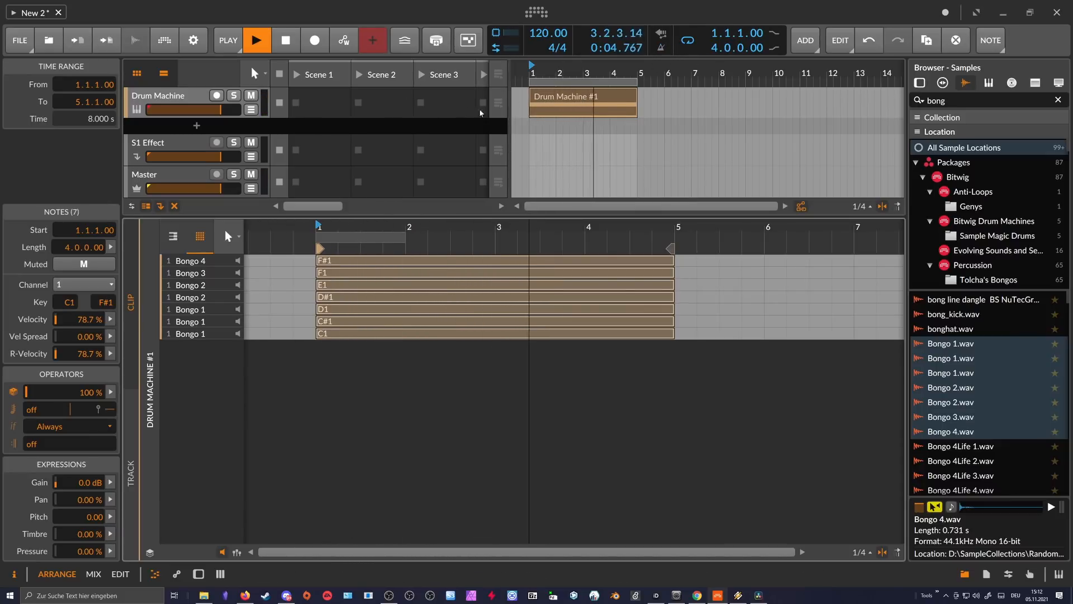
{"action": "key", "text": "space"}
- Insert a Note Repeats device before the Sampler on the C1 Bongo 1 pad and set its pattern mode to Euclid
{"action": "double_click", "coordinate": [185, 96]}
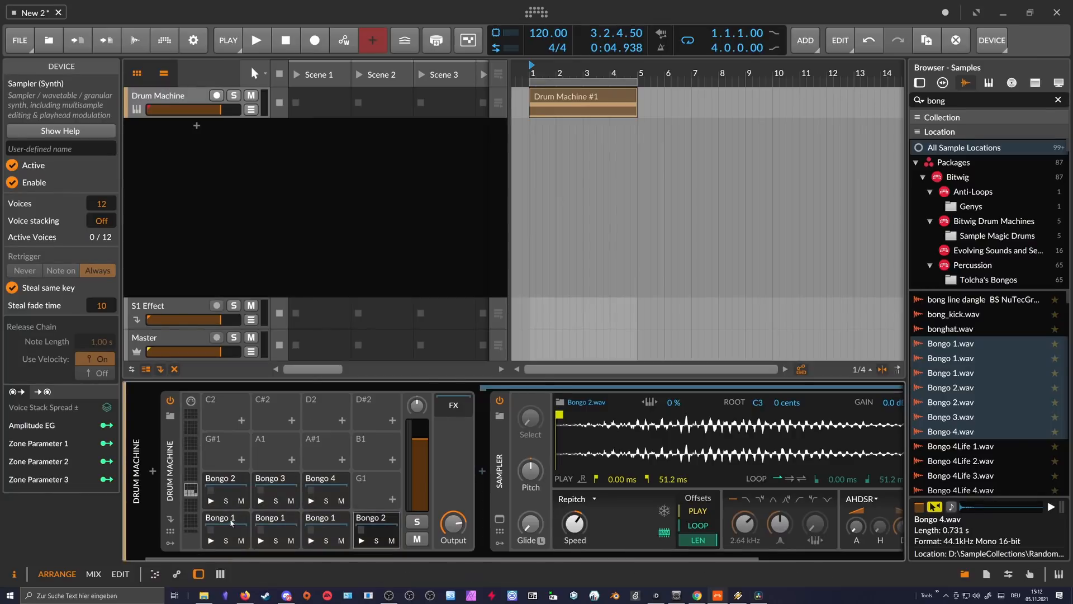
{"action": "left_click", "coordinate": [232, 521]}
{"action": "left_click", "coordinate": [481, 472]}
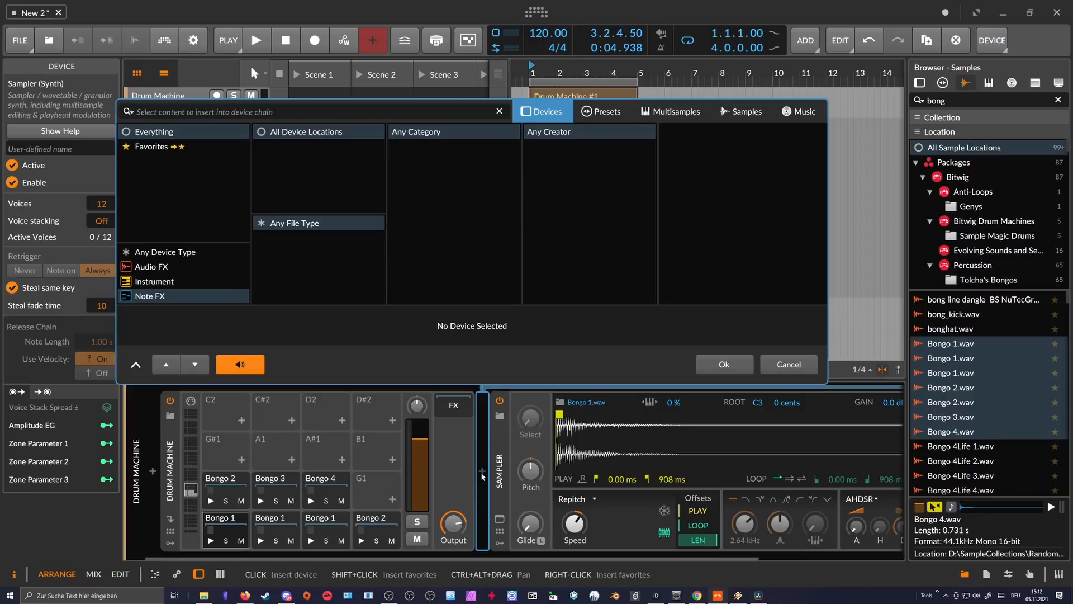
{"action": "type", "text": "n"}
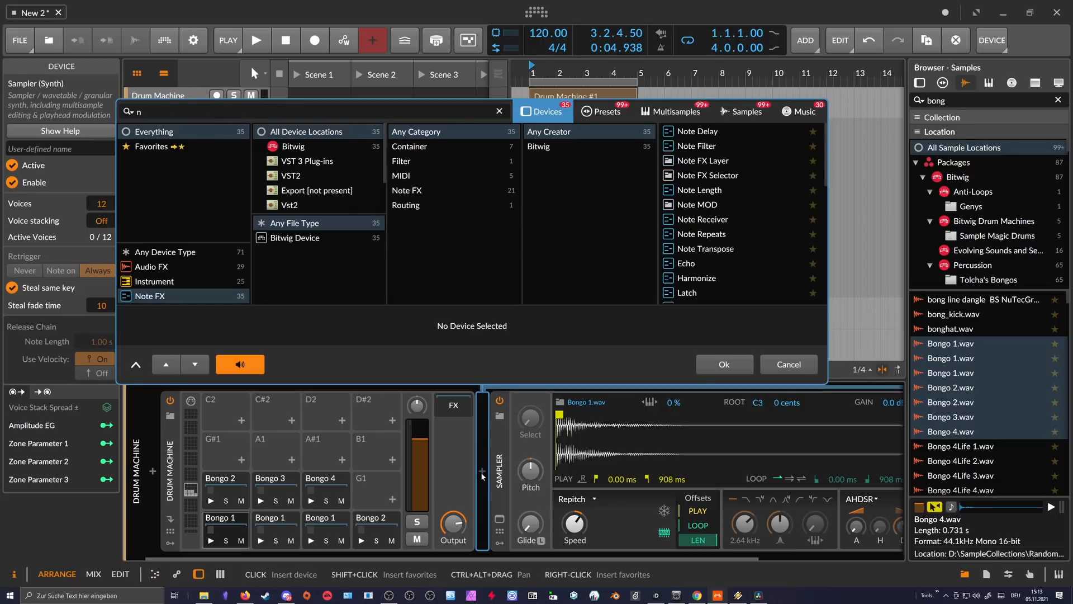
{"action": "type", "text": "ote re"}
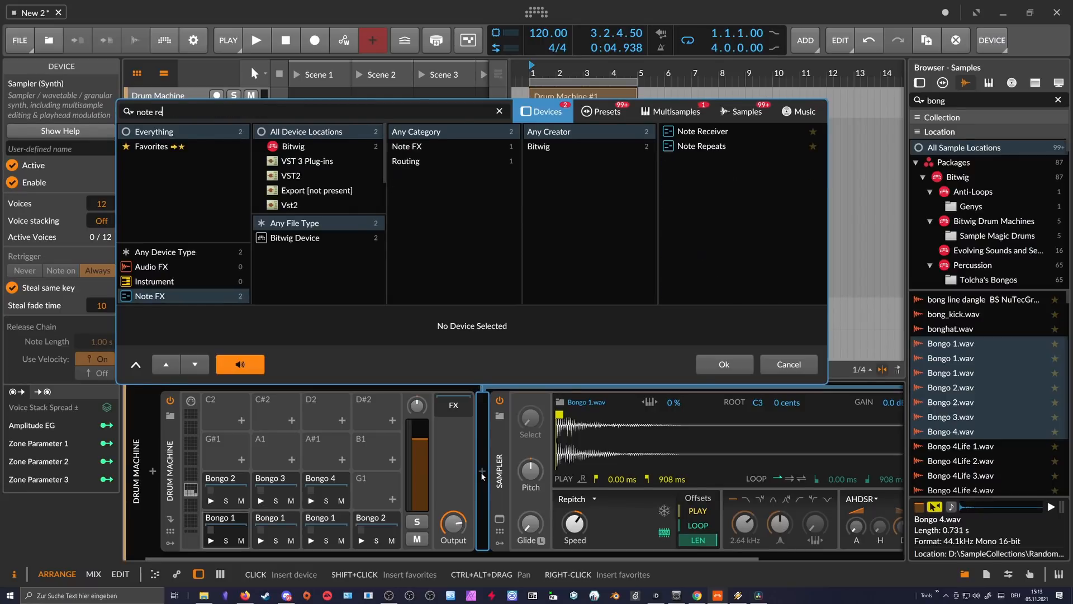
{"action": "key", "text": "Down"}
{"action": "key", "text": "Return"}
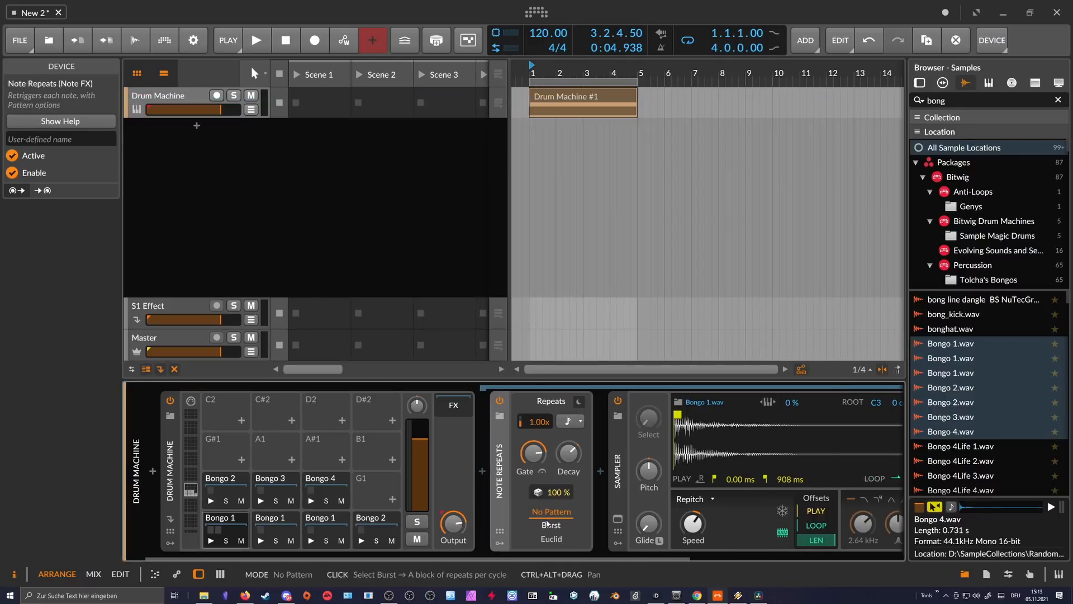
{"action": "left_click_drag", "start_coordinate": [510, 557], "coordinate": [588, 553]}
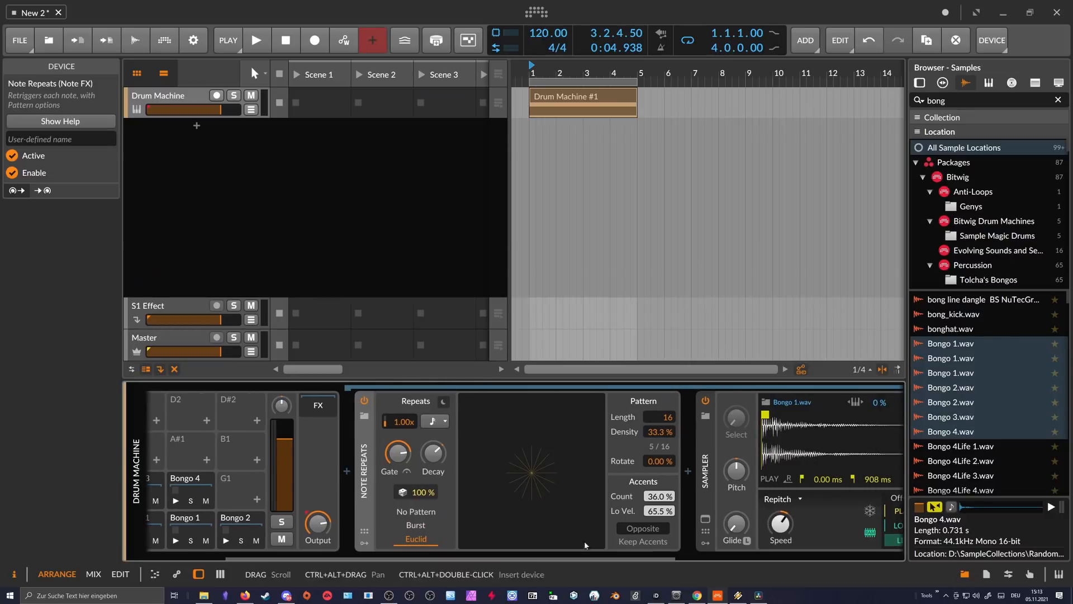
- Set the C1 pad's Euclid pattern density to 18.2 % while listening to the clip
{"action": "left_click_drag", "start_coordinate": [641, 435], "coordinate": [642, 427]}
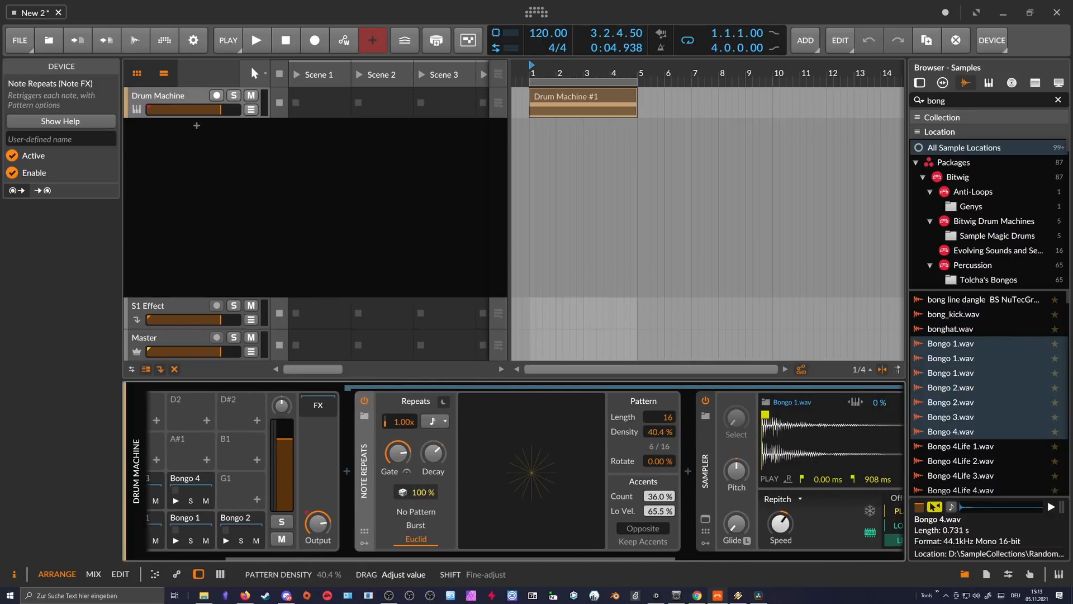
{"action": "key", "text": "space"}
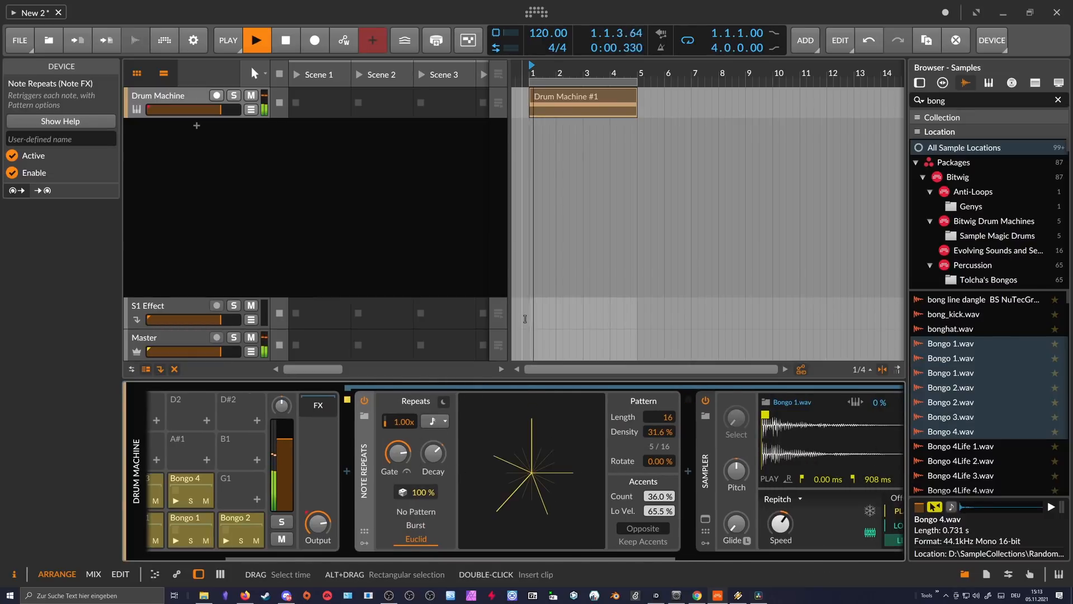
{"action": "left_click_drag", "start_coordinate": [658, 432], "coordinate": [659, 440]}
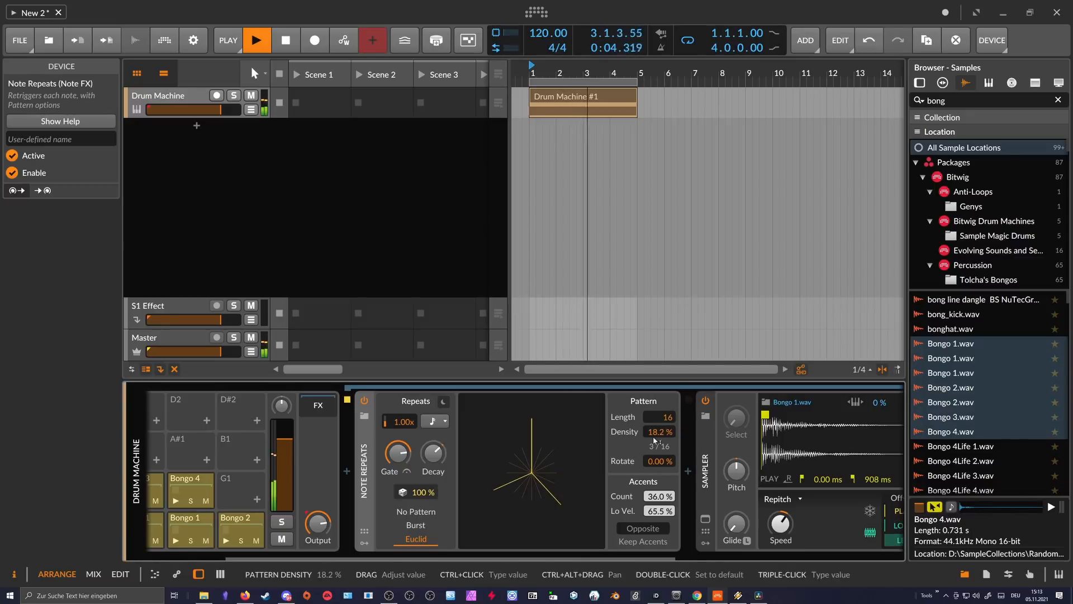
{"action": "left_click_drag", "start_coordinate": [489, 557], "coordinate": [409, 553]}
{"action": "key", "text": "space"}
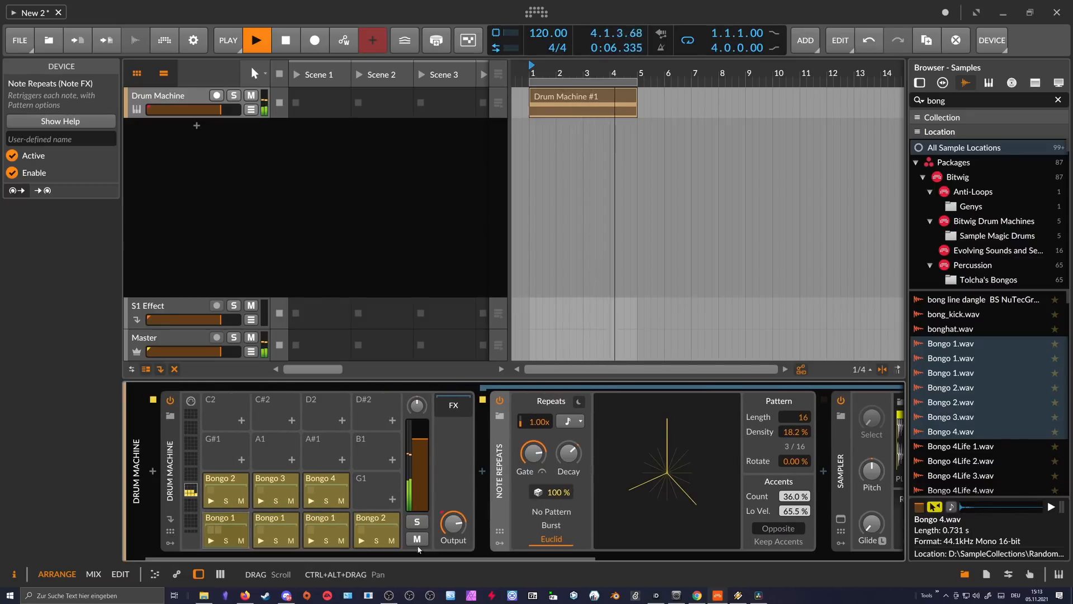
- Copy Note Repeats before the Sampler on the second Bongo 1 pad, set its density to 26.4 % and play the result
{"action": "left_click", "coordinate": [293, 520]}
{"action": "left_click", "coordinate": [484, 484]}
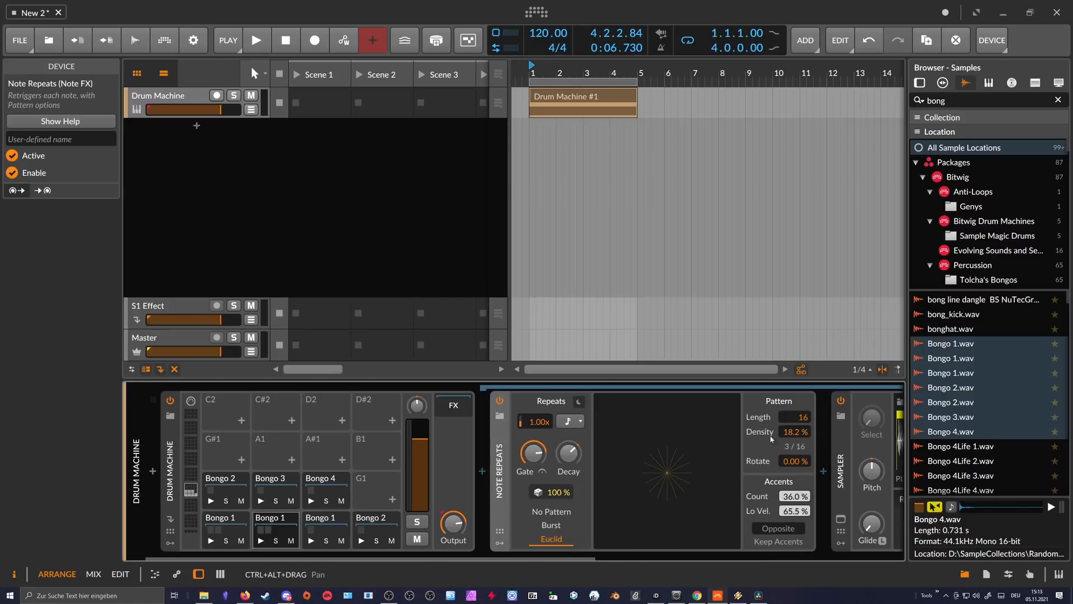
{"action": "left_click_drag", "start_coordinate": [664, 454], "coordinate": [664, 452]}
{"action": "key", "text": "space"}
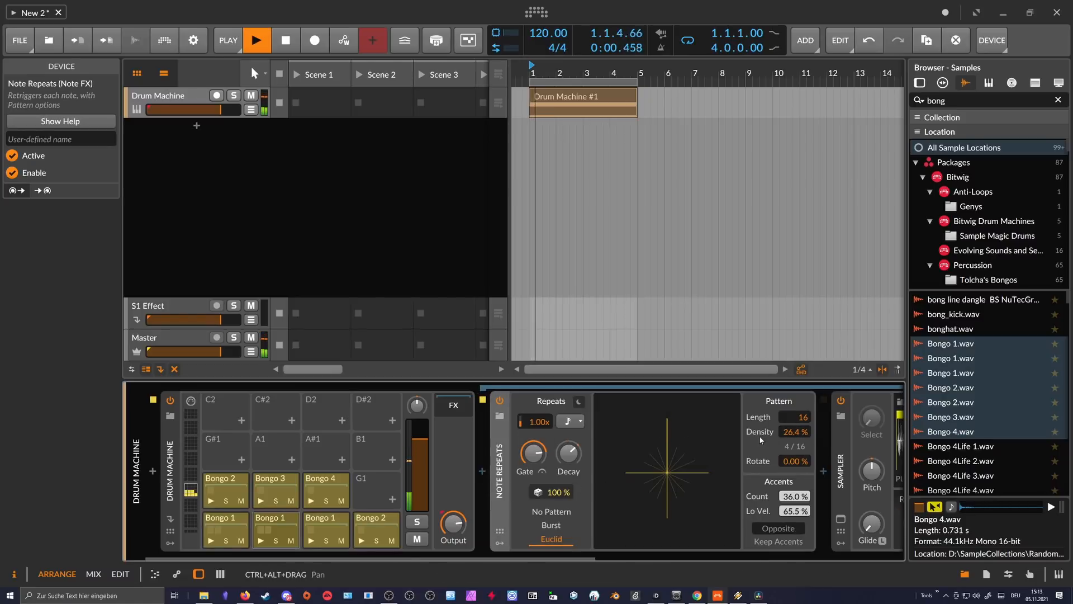
{"action": "key", "text": "space"}
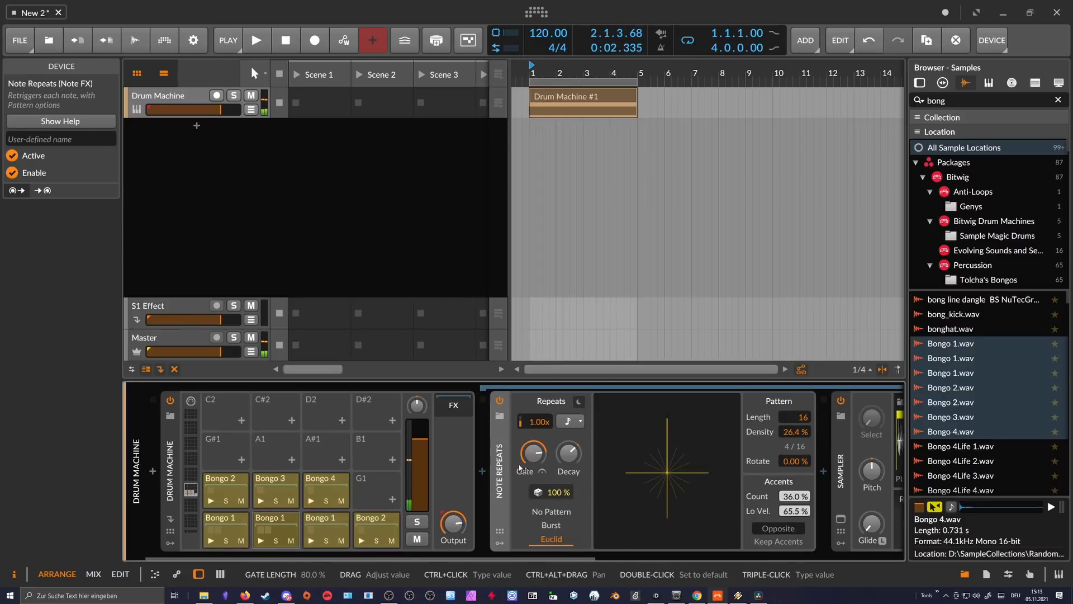
- Copy Note Repeats before the Sampler on the third Bongo 1 pad, set its density to 36.2 % and play the result
{"action": "left_click", "coordinate": [334, 520]}
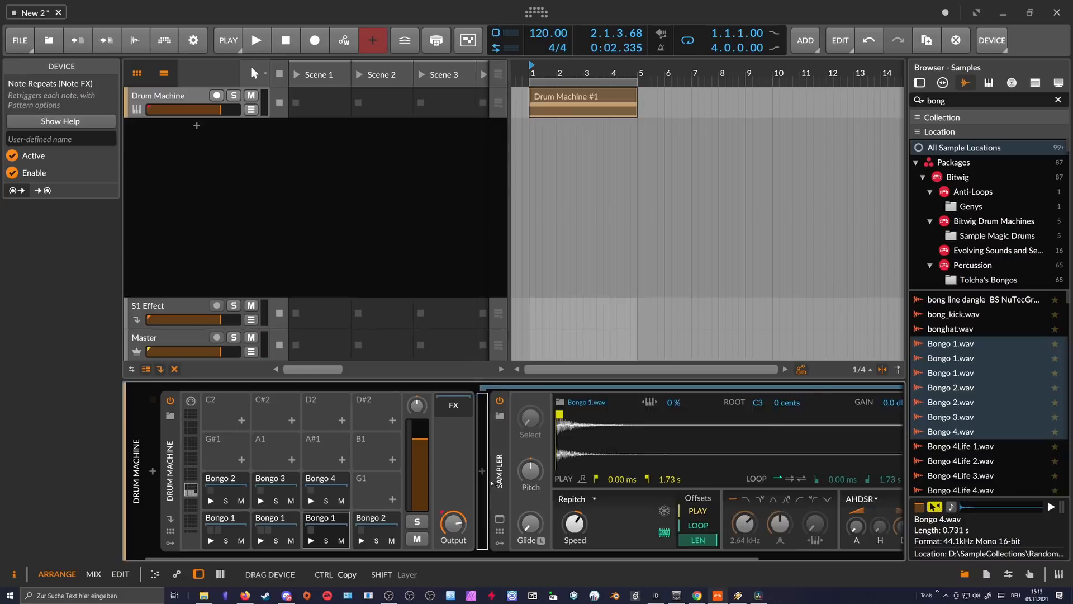
{"action": "left_click_drag", "start_coordinate": [492, 483], "coordinate": [494, 484]}
{"action": "left_click_drag", "start_coordinate": [790, 441], "coordinate": [790, 429]}
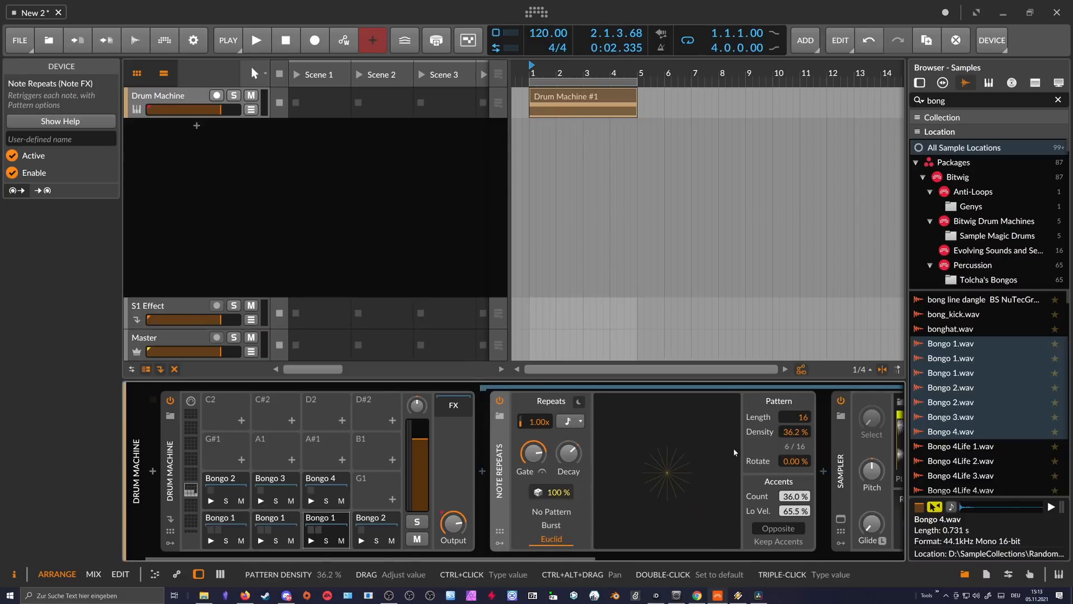
{"action": "key", "text": "space"}
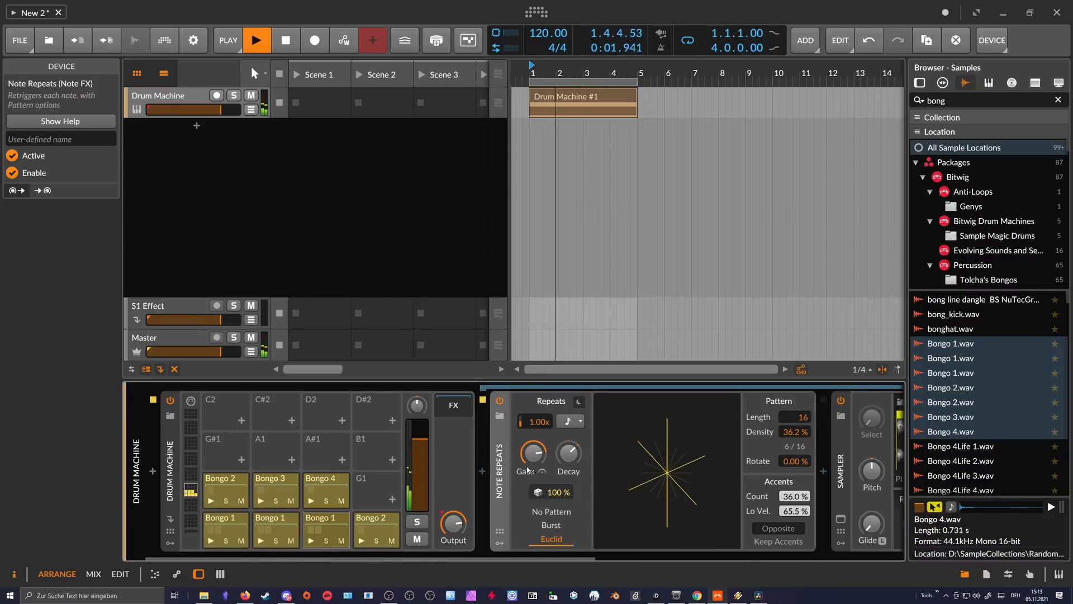
{"action": "key", "text": "space"}
{"action": "double_click", "coordinate": [498, 480]}
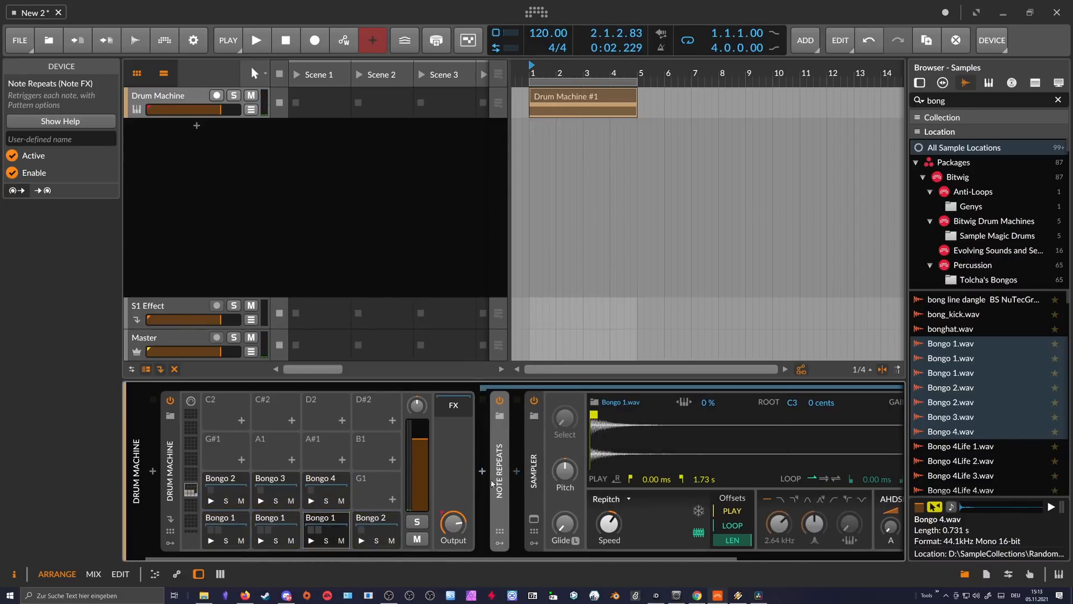
{"action": "left_click", "coordinate": [378, 530]}
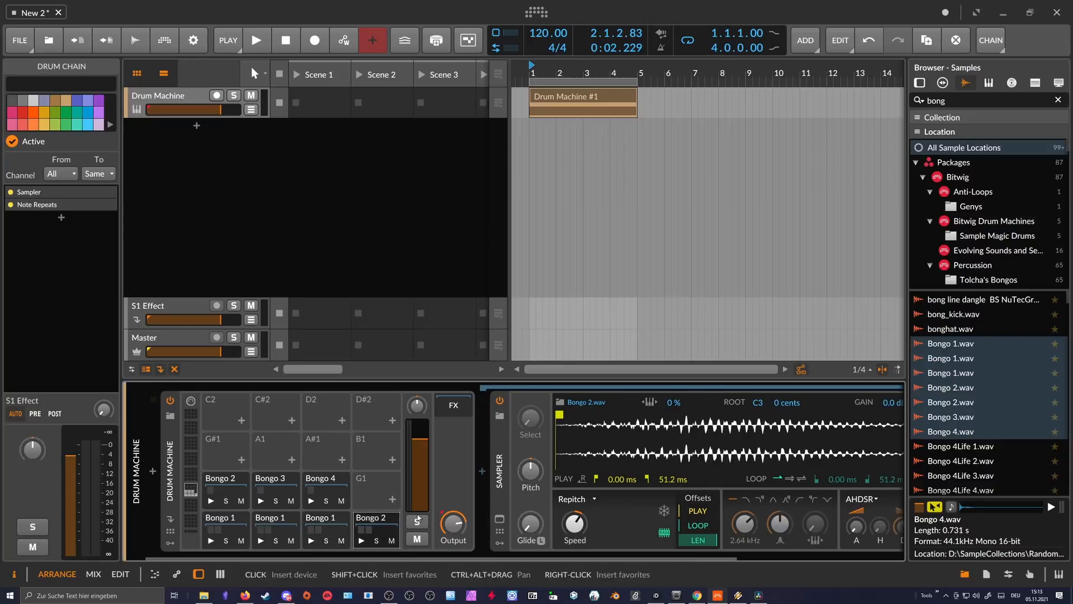
{"action": "key", "text": "ctrl+z"}
- Copy Note Repeats before the Sampler on the first Bongo 2 pad and set its density to 45.3 % during playback
{"action": "left_click", "coordinate": [501, 490]}
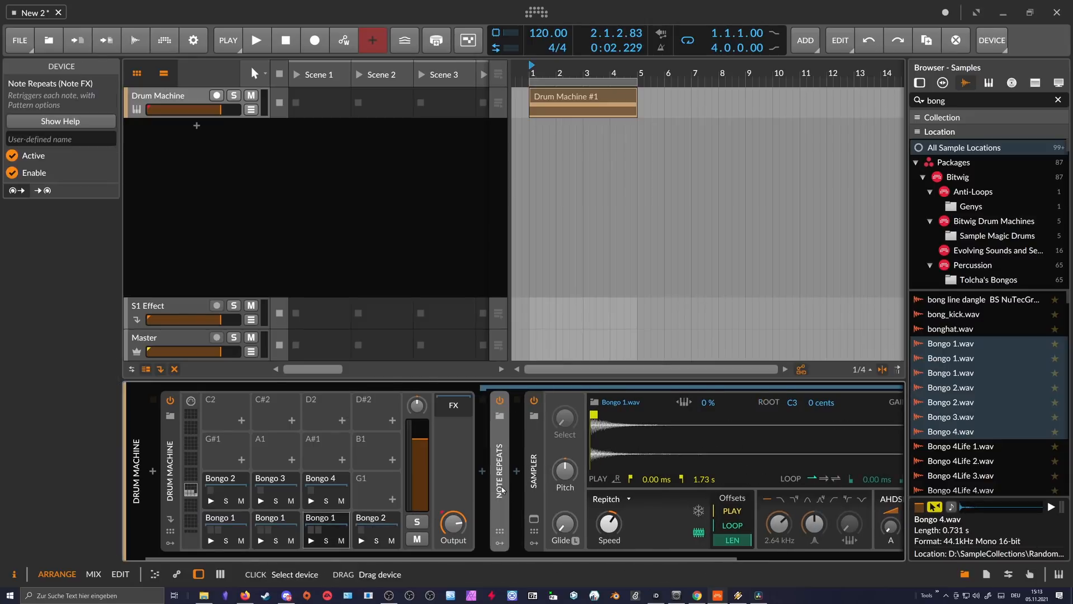
{"action": "key", "text": "space"}
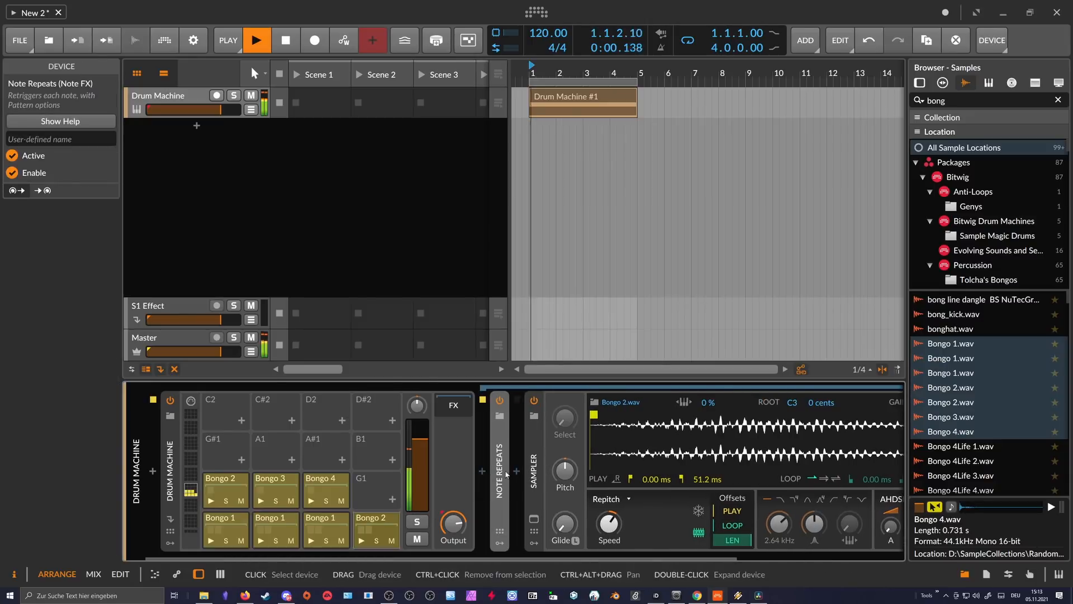
{"action": "double_click", "coordinate": [501, 477]}
{"action": "left_click_drag", "start_coordinate": [794, 431], "coordinate": [794, 422]}
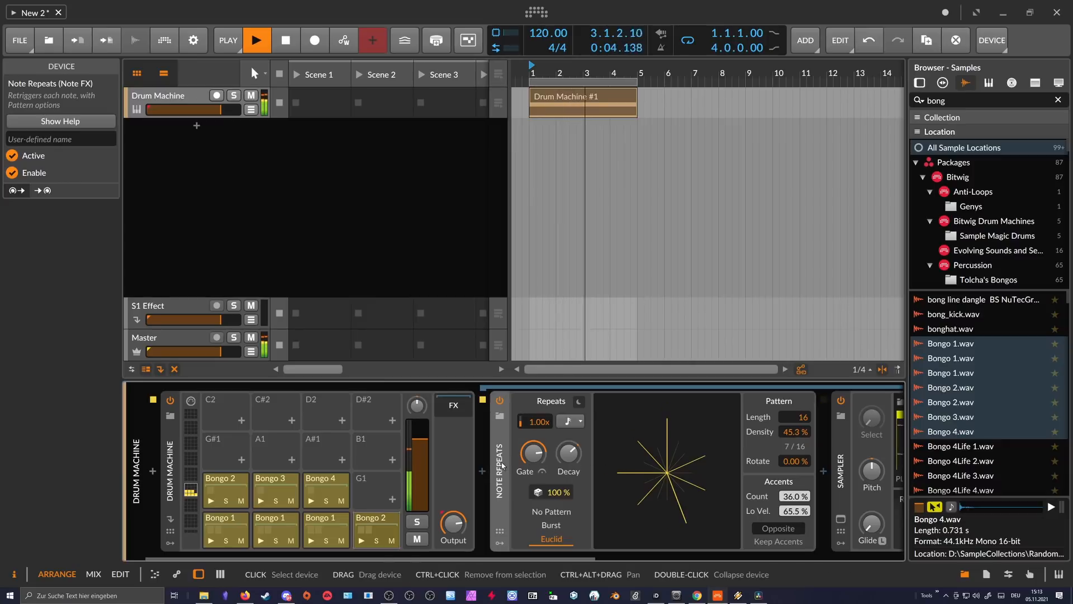
{"action": "key", "text": "space"}
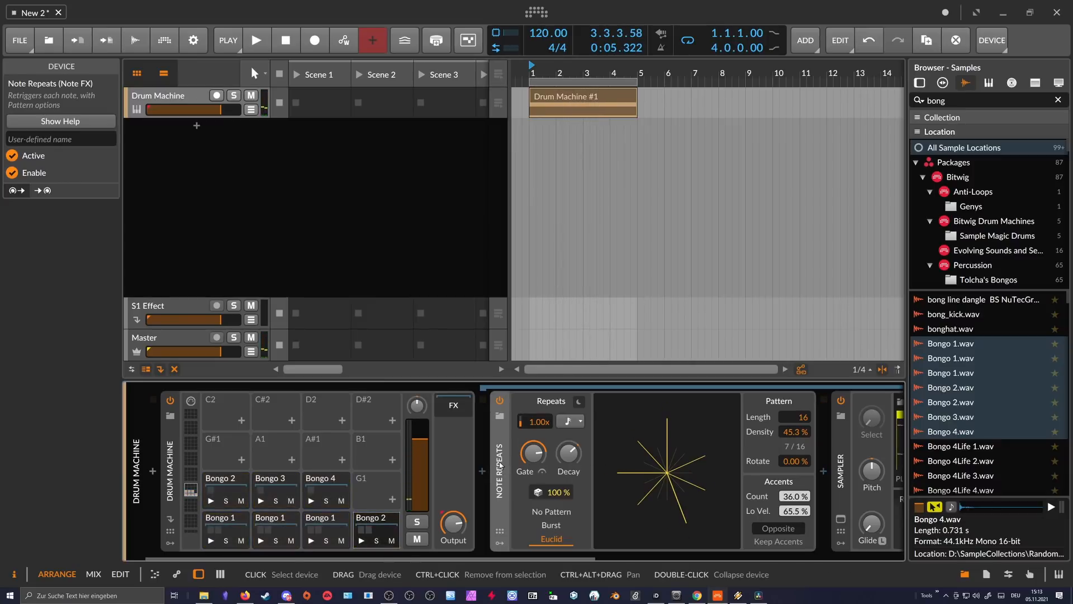
- Copy Note Repeats before the Sampler on the second Bongo 2 pad, set its density to 53.9 % and play the result
{"action": "left_click", "coordinate": [237, 493]}
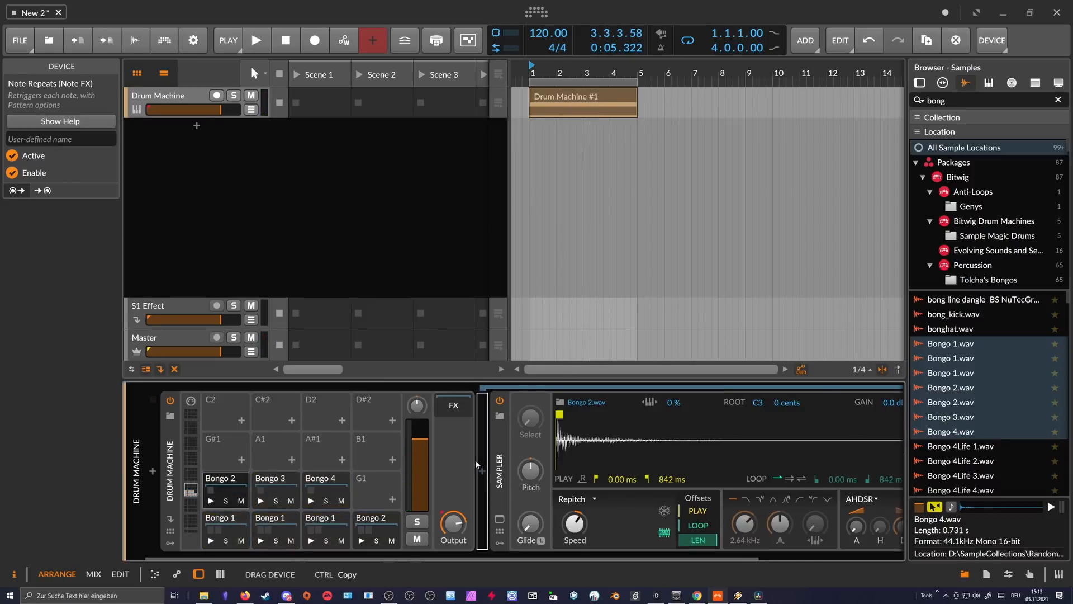
{"action": "left_click_drag", "start_coordinate": [477, 463], "coordinate": [478, 465]}
{"action": "left_click_drag", "start_coordinate": [795, 431], "coordinate": [795, 419]}
{"action": "key", "text": "space"}
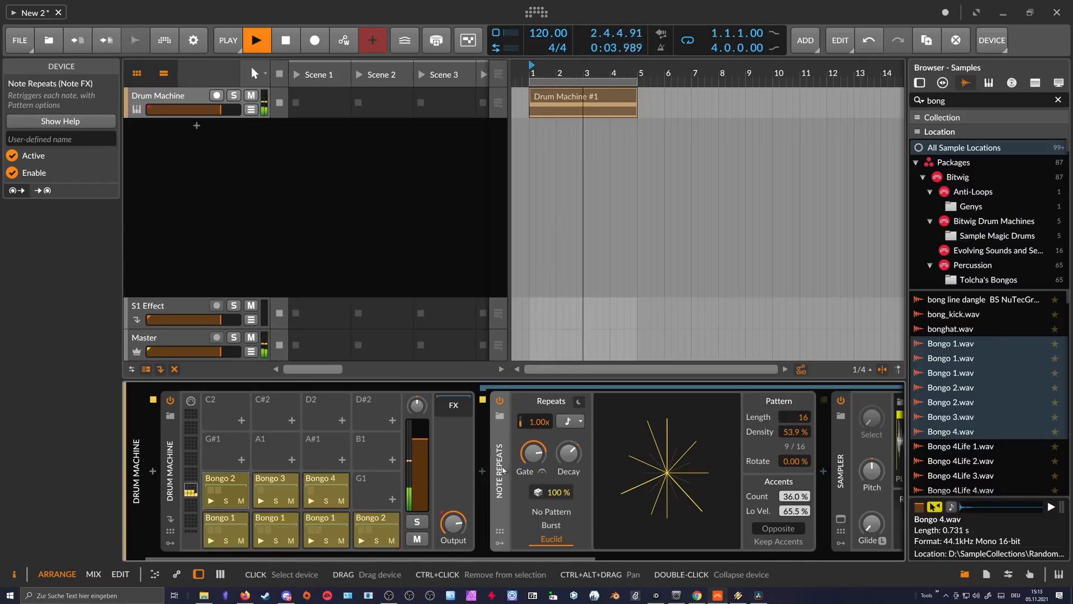
{"action": "key", "text": "space"}
- Copy the Note Repeats device ahead of the Sampler on the Bongo 3 pad, undoing the first misplaced copy
{"action": "left_click", "coordinate": [280, 497]}
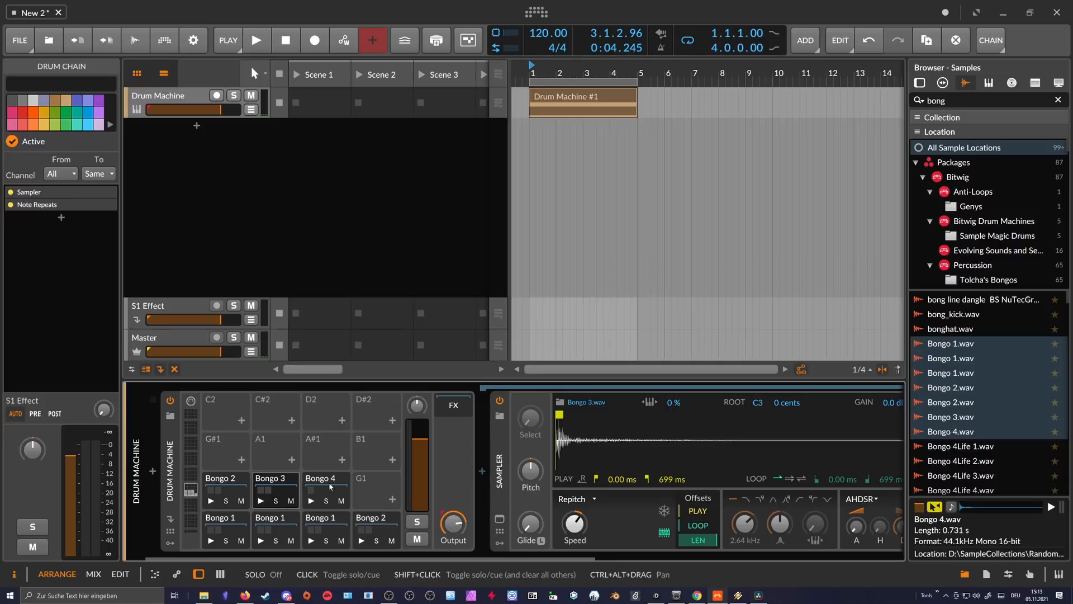
{"action": "key", "text": "ctrl+z"}
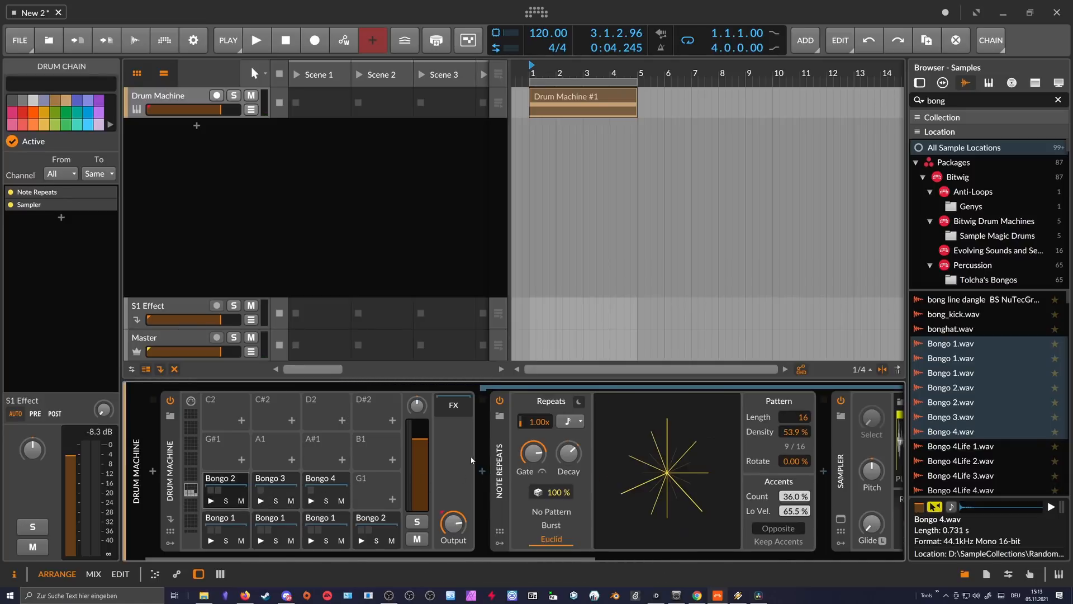
{"action": "left_click_drag", "start_coordinate": [500, 469], "coordinate": [278, 490]}
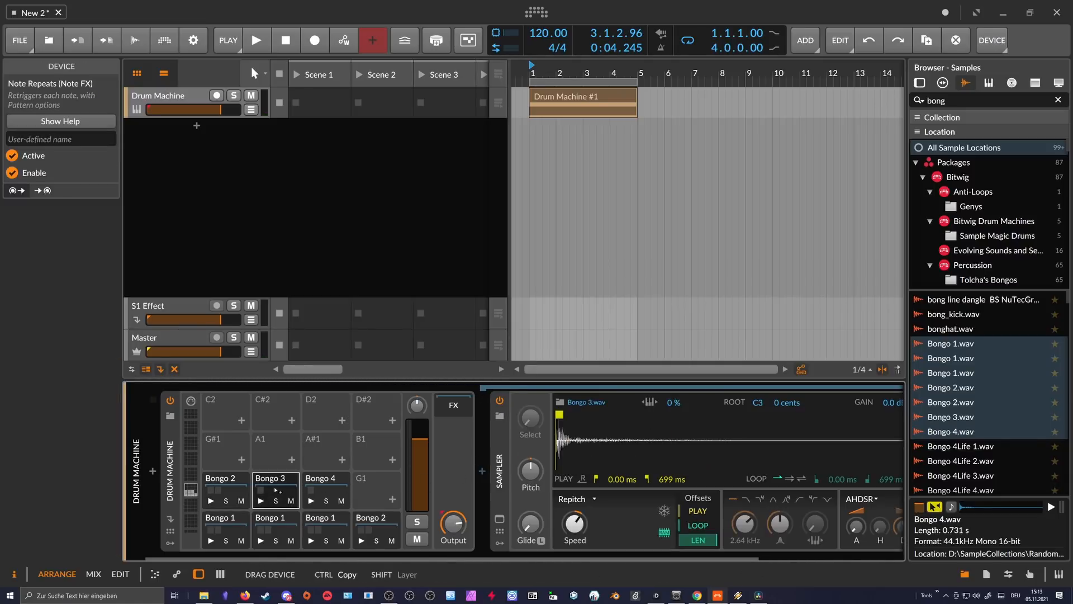
{"action": "left_click_drag", "start_coordinate": [479, 470], "coordinate": [480, 470]}
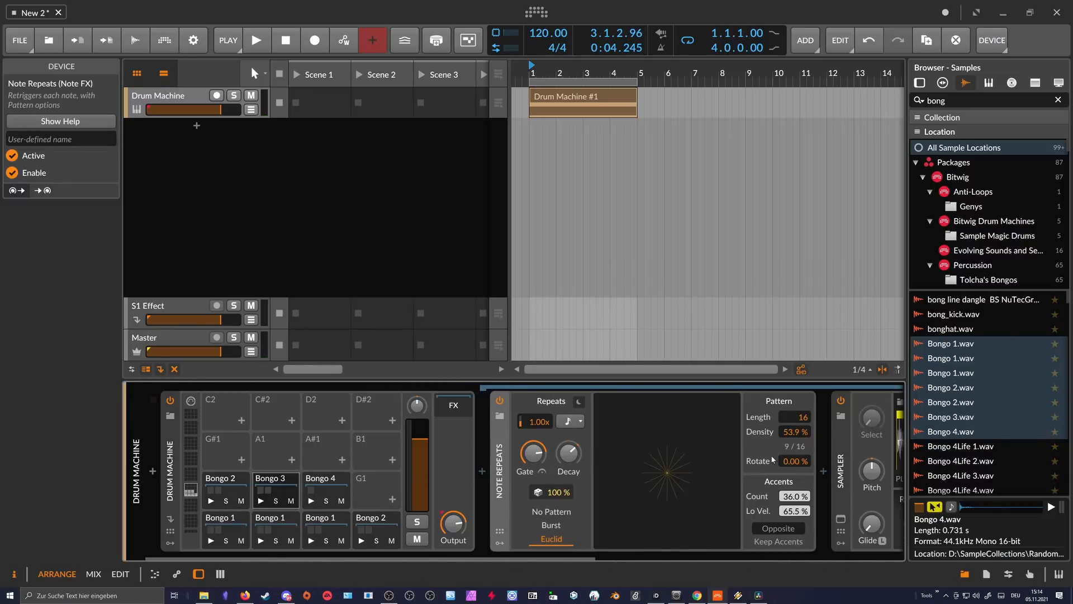
- Set the density of Note Repeats on the Bongo 3 pad to 60.4 % and its rotation to 39.4 % with playback running
{"action": "left_click_drag", "start_coordinate": [774, 445], "coordinate": [774, 433]}
{"action": "left_click", "coordinate": [793, 462]}
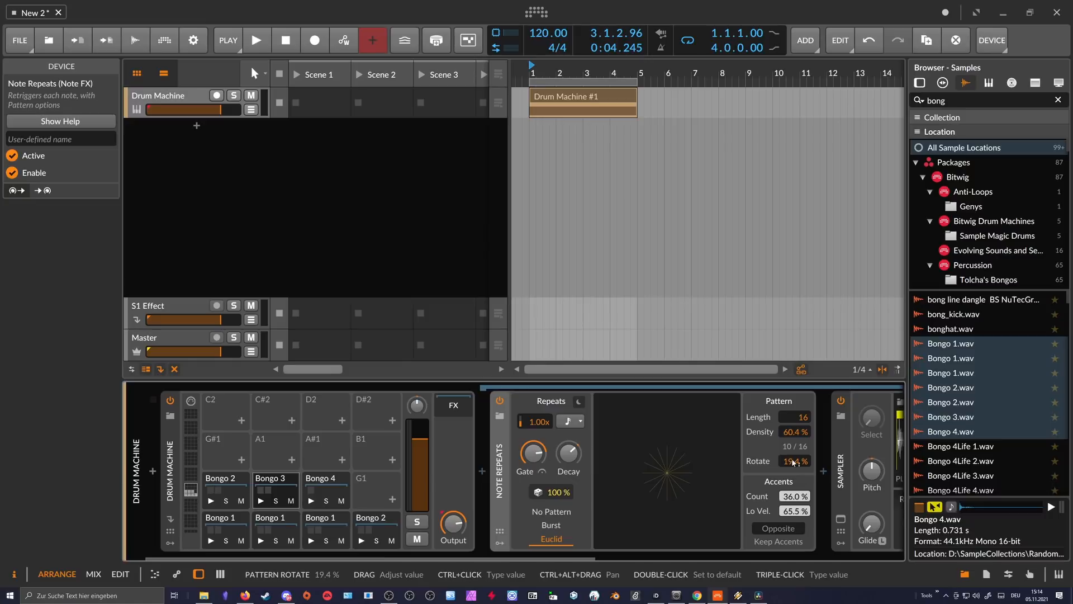
{"action": "key", "text": "space"}
{"action": "left_click_drag", "start_coordinate": [793, 462], "coordinate": [793, 419]}
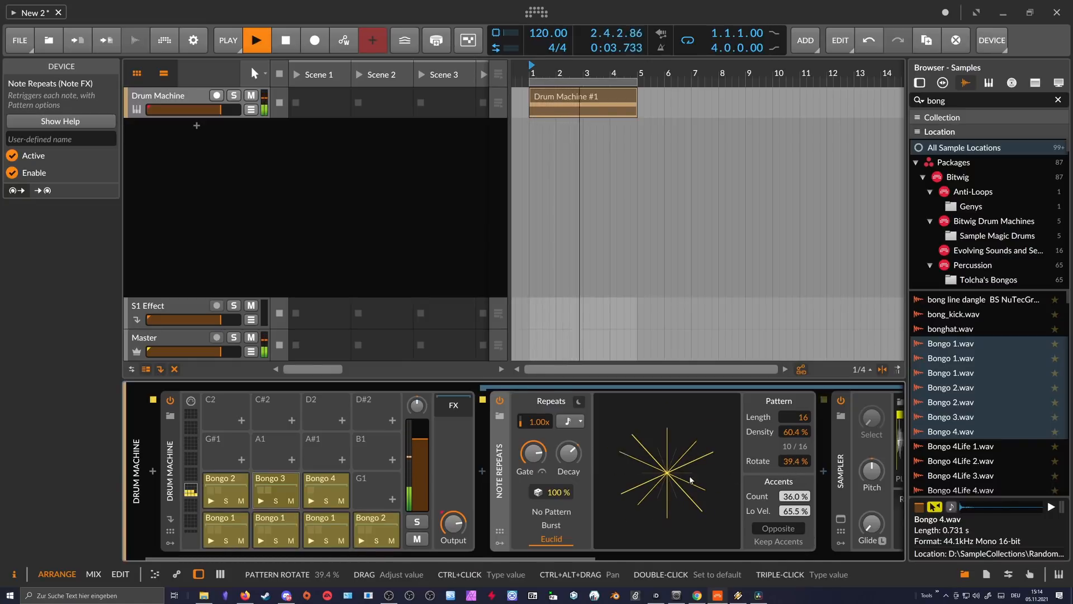
- Copy Note Repeats before the Sampler on the Bongo 4 pad, with rotation 34.3 % and repeat rate 1.56x
{"action": "left_click_drag", "start_coordinate": [342, 496], "coordinate": [484, 474]}
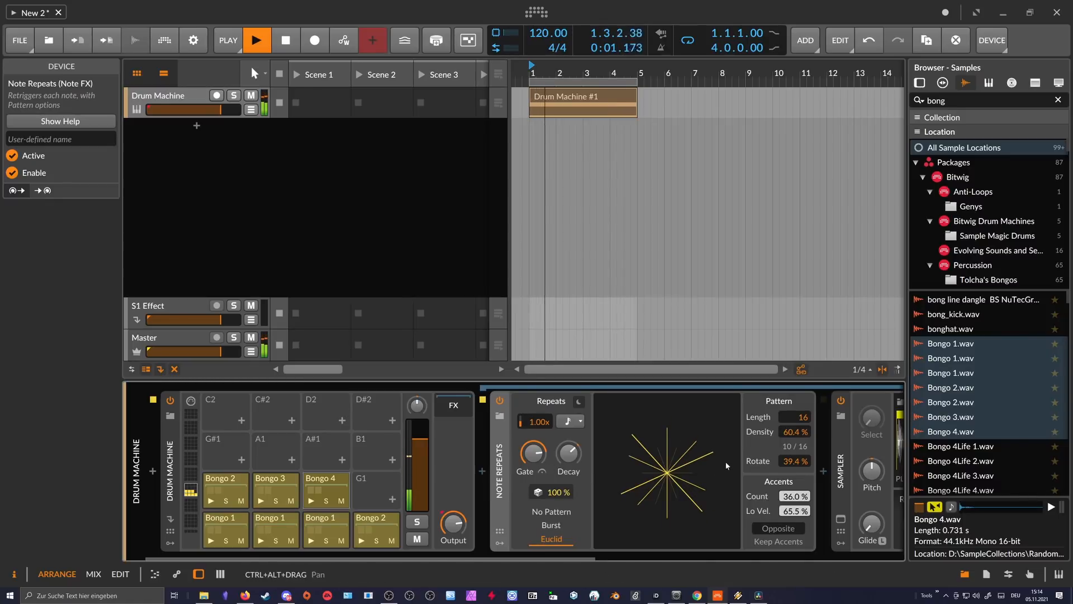
{"action": "left_click_drag", "start_coordinate": [790, 465], "coordinate": [790, 471]}
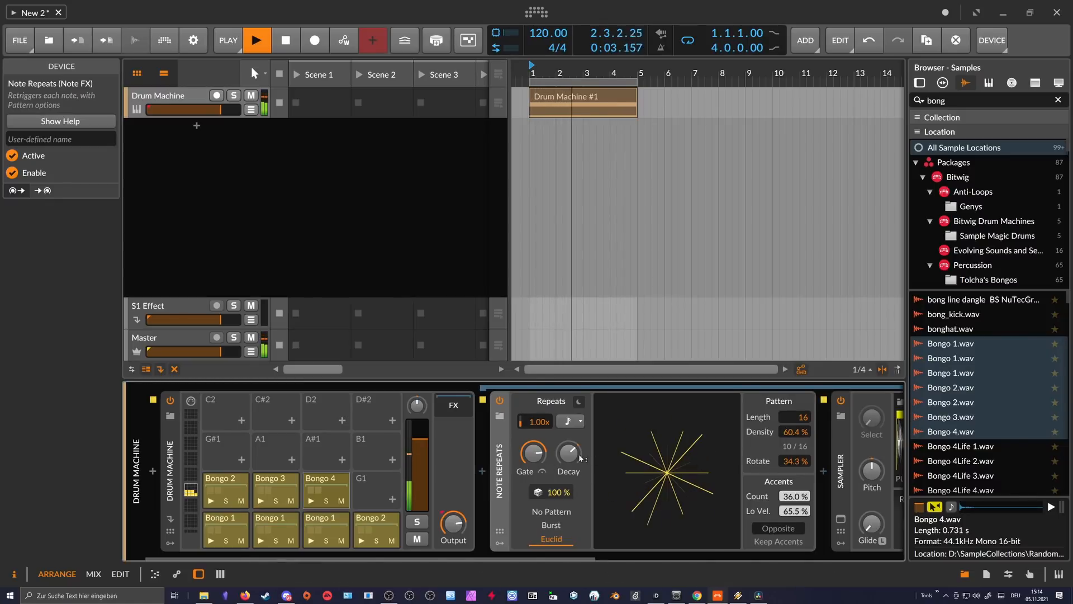
{"action": "mouse_move", "coordinate": [536, 423]}
{"action": "left_mouse_down"}
{"action": "mouse_move", "coordinate": [537, 409]}
{"action": "mouse_move", "coordinate": [536, 427]}
{"action": "left_mouse_up"}
- Stop playback and insert a Quantize device between Note Repeats and the Sampler on Bongo 4, choosing its interval and 18.9 % forgiveness
{"action": "scroll", "coordinate": [652, 486], "scroll_direction": "down", "scroll_amount": 3}
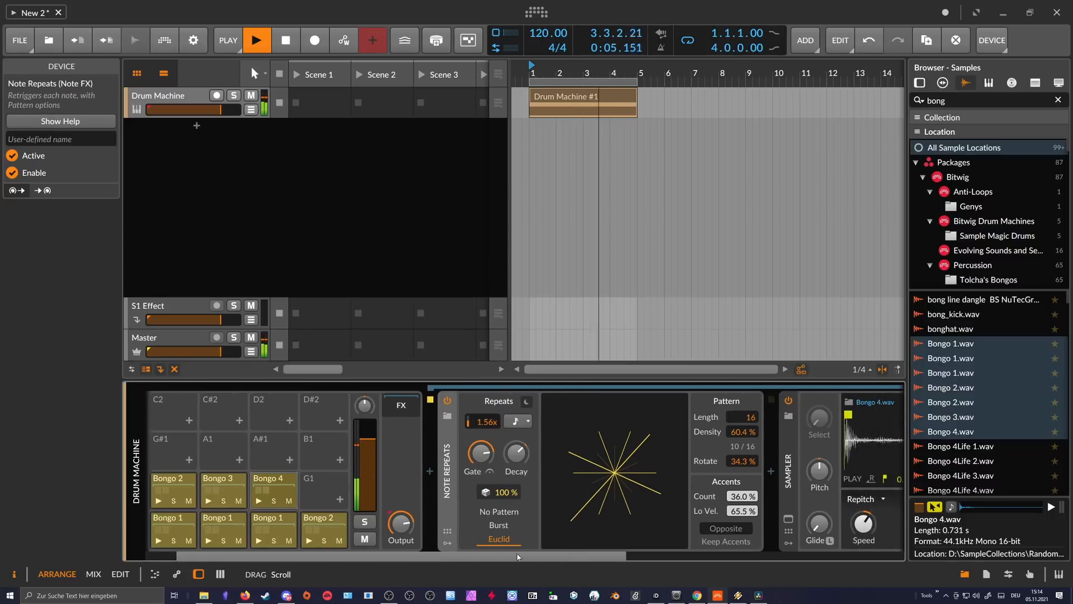
{"action": "key", "text": "space"}
{"action": "left_click", "coordinate": [658, 477]}
{"action": "type", "text": "qua"}
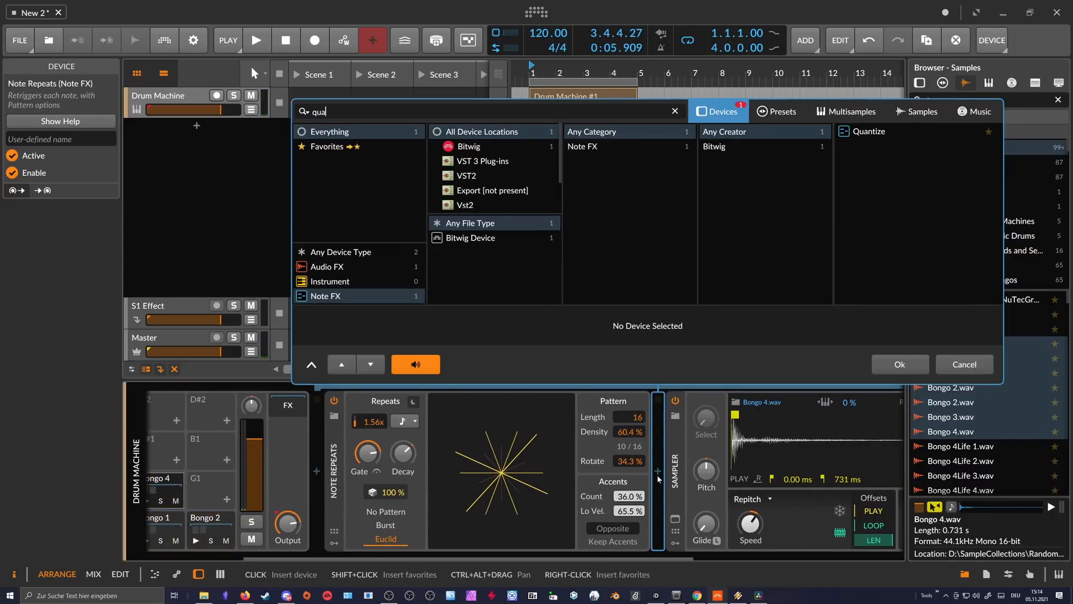
{"action": "key", "text": "Down"}
{"action": "key", "text": "Return"}
{"action": "left_click", "coordinate": [711, 421]}
{"action": "left_click", "coordinate": [709, 437]}
{"action": "left_click_drag", "start_coordinate": [705, 476], "coordinate": [705, 473]}
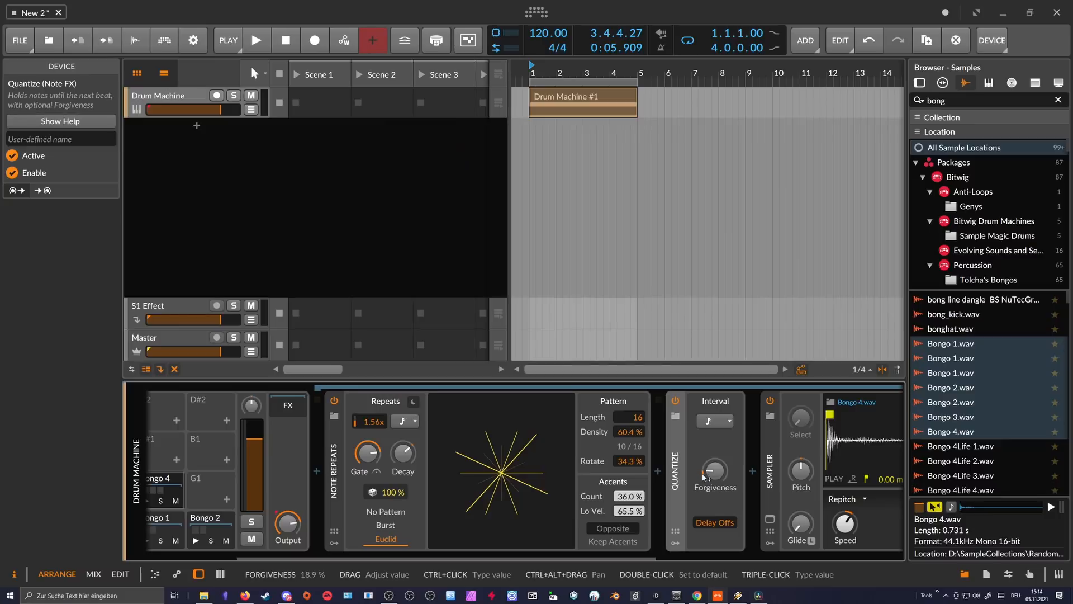
- Play the quantized groove while setting the Bongo 4 repeat rate to 1.71x, and stop playback
{"action": "key", "text": "space"}
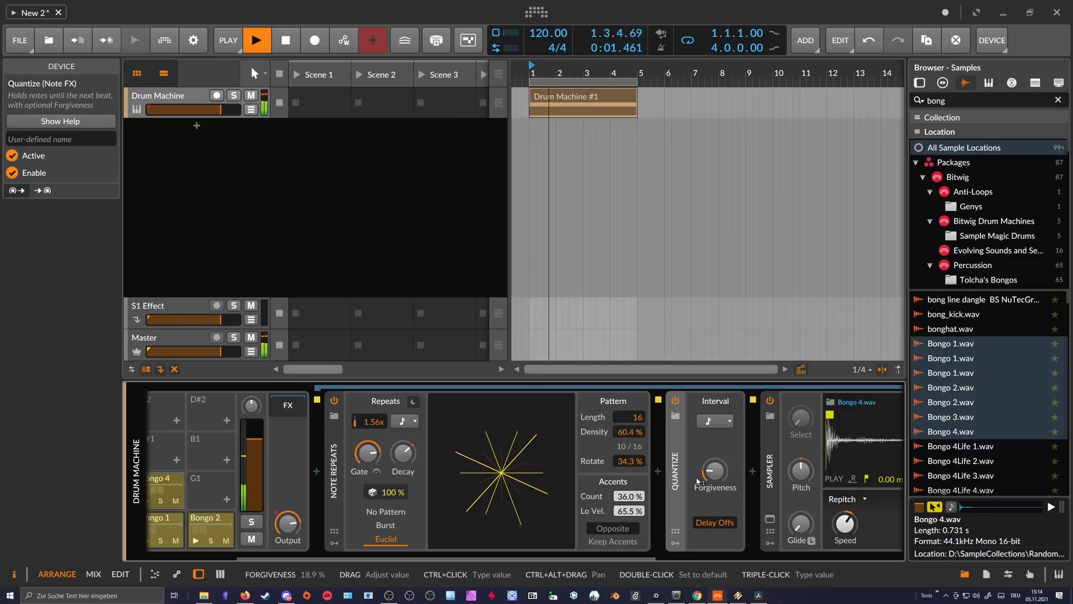
{"action": "left_click_drag", "start_coordinate": [371, 422], "coordinate": [371, 407]}
{"action": "key", "text": "space"}
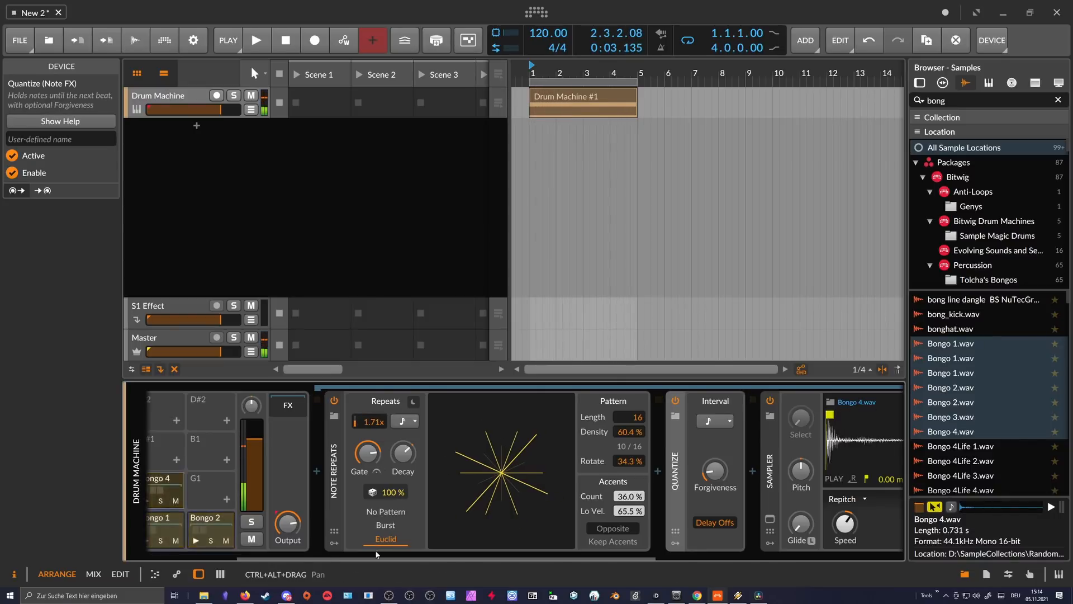
- Examine the long bongo notes in the Drum Machine #1 clip and return to the track's device chain
{"action": "scroll", "coordinate": [375, 554], "scroll_direction": "left", "scroll_amount": 3}
{"action": "left_click", "coordinate": [348, 489]}
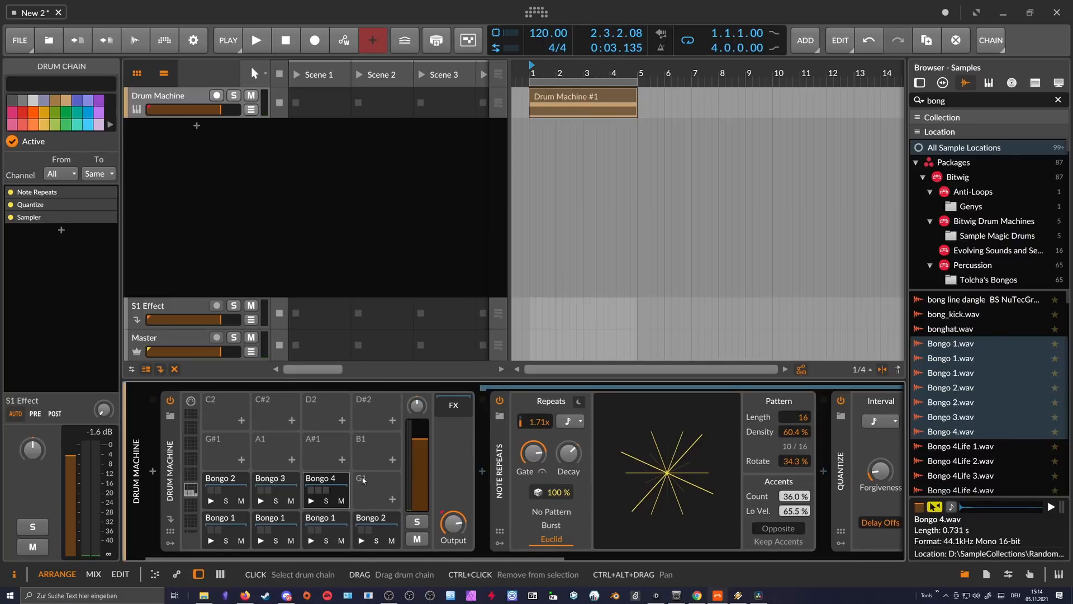
{"action": "left_click", "coordinate": [328, 489]}
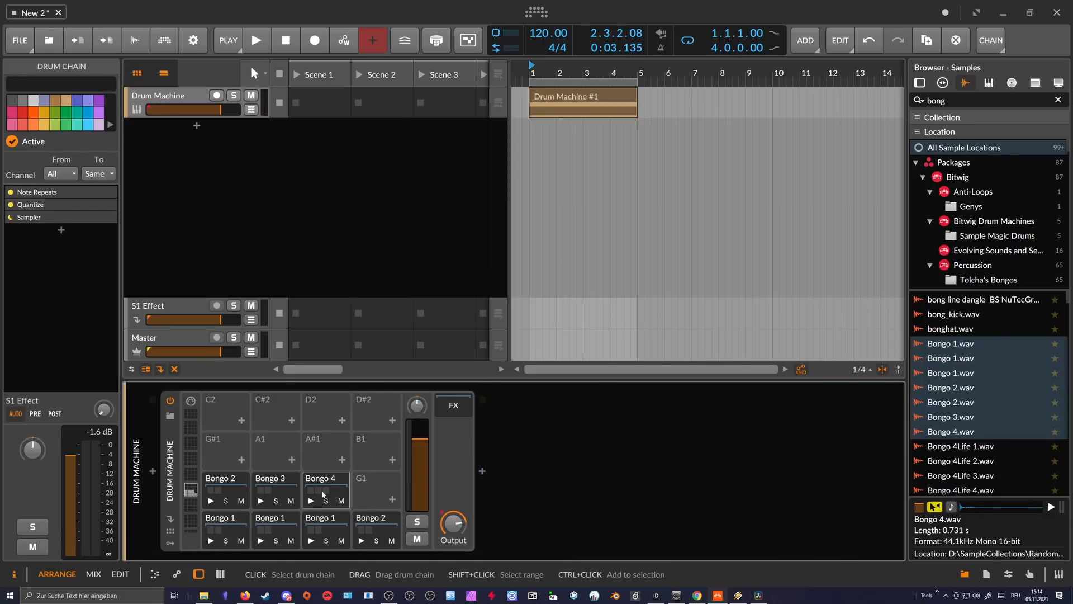
{"action": "double_click", "coordinate": [602, 91]}
{"action": "left_click_drag", "start_coordinate": [252, 261], "coordinate": [330, 342]}
{"action": "left_click_drag", "start_coordinate": [337, 229], "coordinate": [390, 182]}
{"action": "left_click_drag", "start_coordinate": [328, 262], "coordinate": [518, 343]}
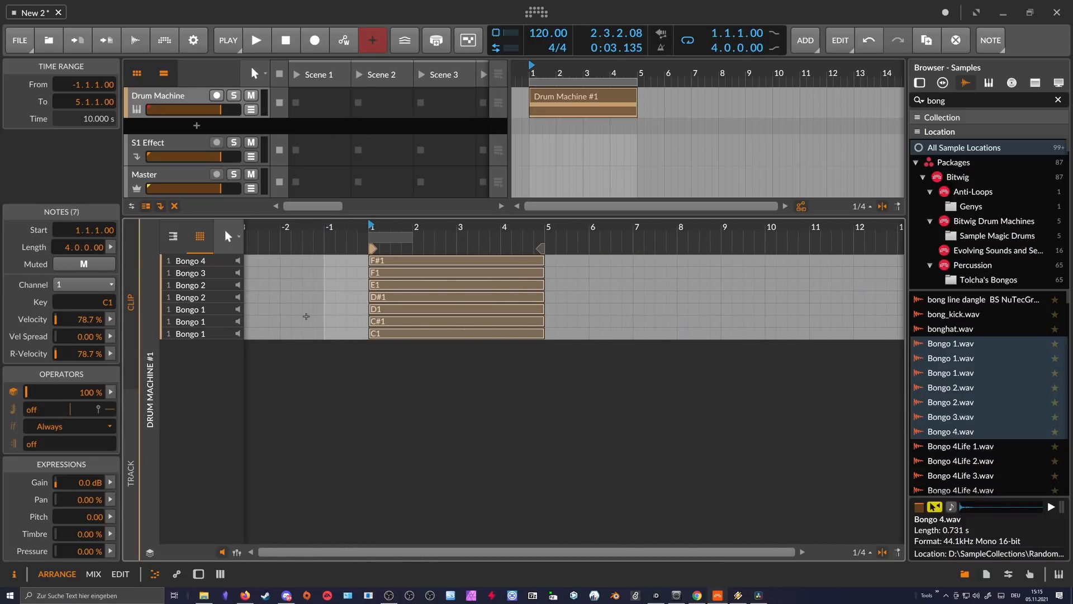
{"action": "double_click", "coordinate": [187, 100]}
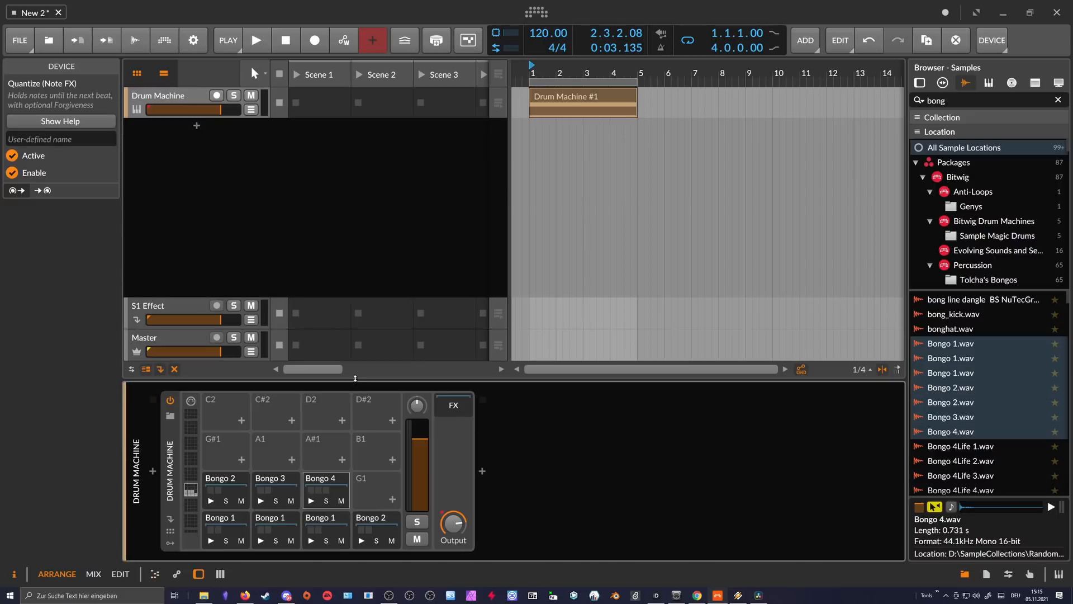
- Insert a Humanize device between Note Repeats and the Sampler on the first Bongo 1 pad and adjust its chance and timing
{"action": "left_click", "coordinate": [235, 482]}
{"action": "left_click", "coordinate": [231, 520]}
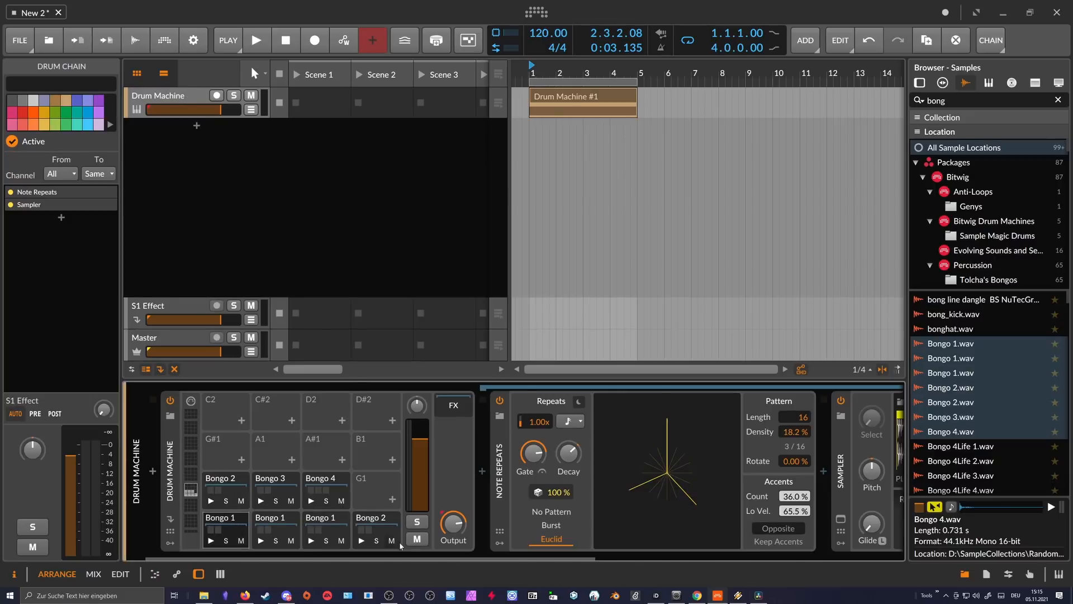
{"action": "left_click", "coordinate": [825, 474]}
{"action": "type", "text": "hum"}
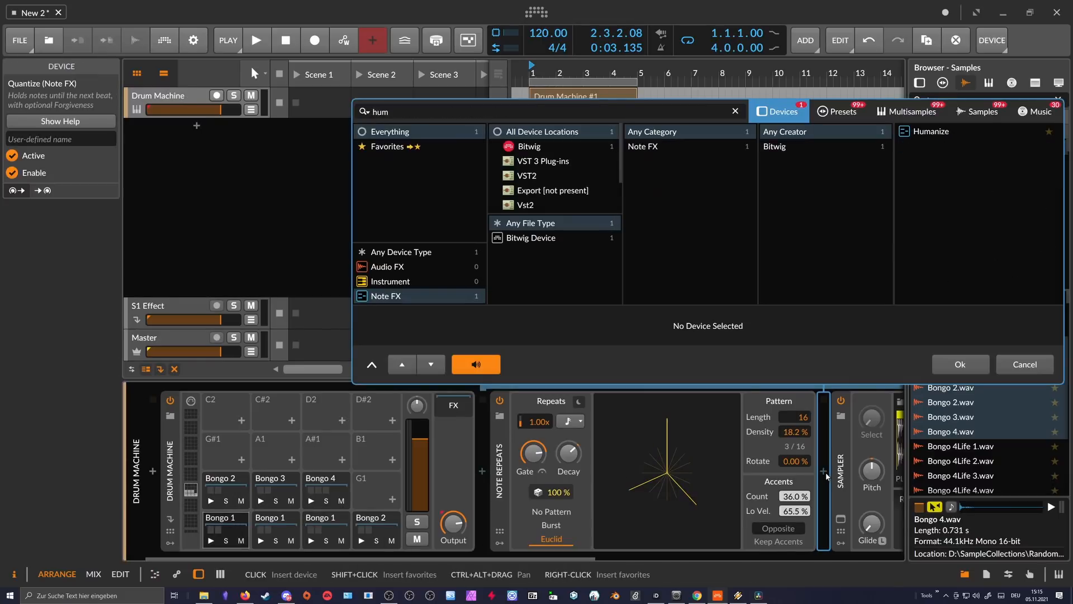
{"action": "key", "text": "Return"}
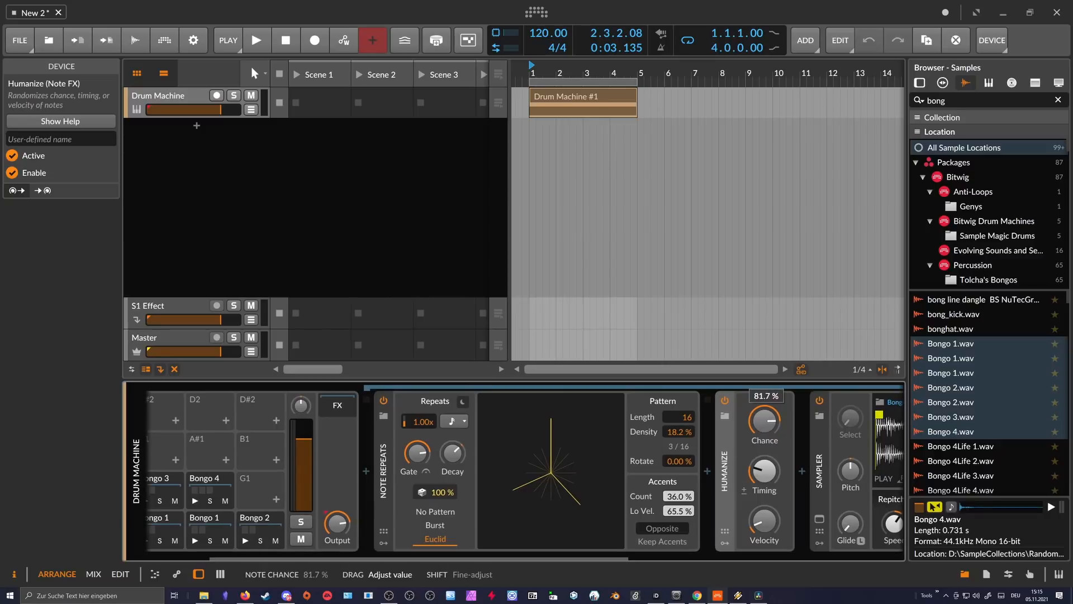
{"action": "left_click_drag", "start_coordinate": [764, 420], "coordinate": [764, 422]}
{"action": "left_click_drag", "start_coordinate": [764, 471], "coordinate": [764, 475]}
{"action": "left_click_drag", "start_coordinate": [764, 422], "coordinate": [764, 416]}
- Copy the Humanize device before the Sampler on the first Bongo 2 pad and on the third and second Bongo 1 pads
{"action": "left_click_drag", "start_coordinate": [728, 465], "coordinate": [258, 529]}
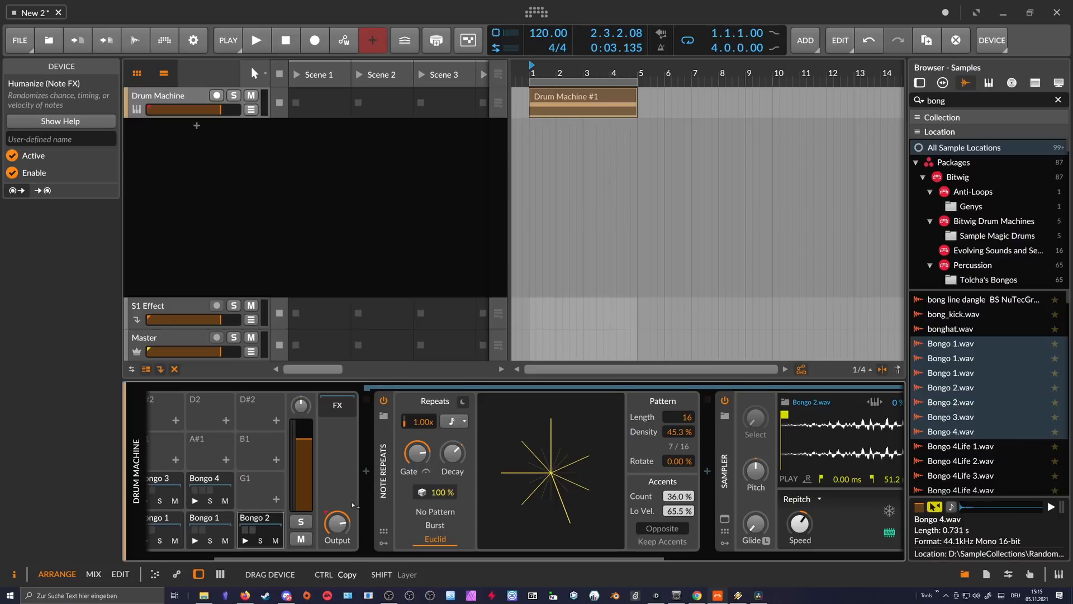
{"action": "left_click_drag", "start_coordinate": [699, 488], "coordinate": [699, 489]}
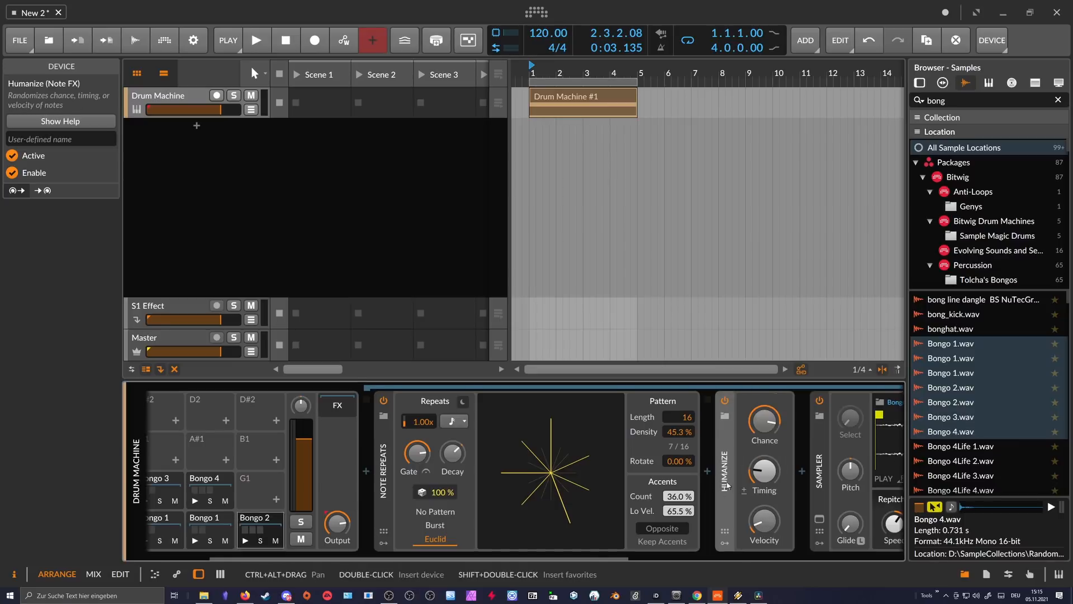
{"action": "left_click", "coordinate": [218, 526]}
{"action": "left_click_drag", "start_coordinate": [429, 499], "coordinate": [428, 499]}
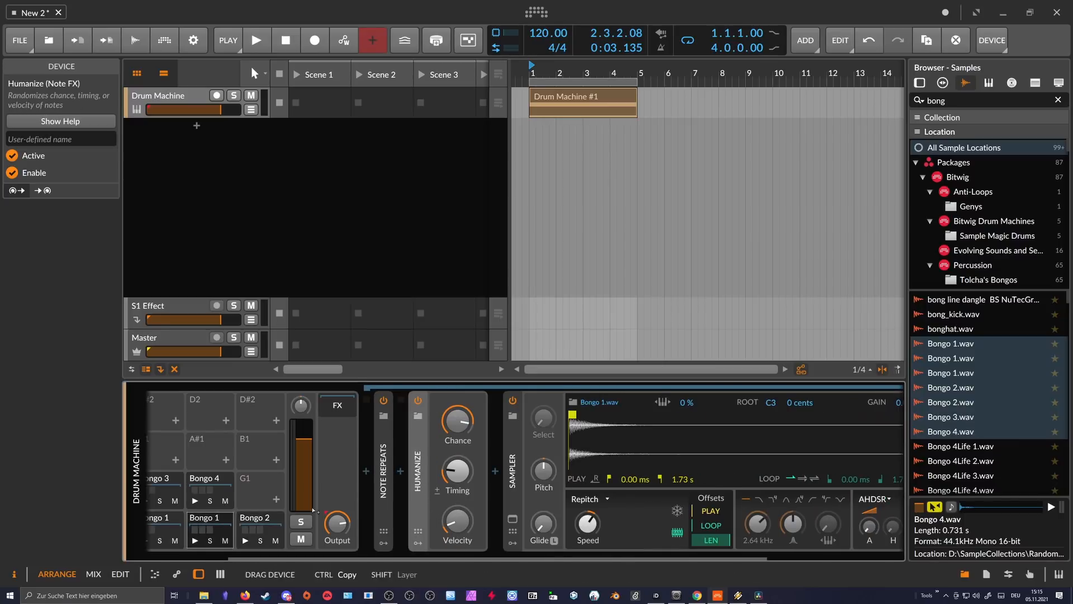
{"action": "left_click", "coordinate": [172, 521]}
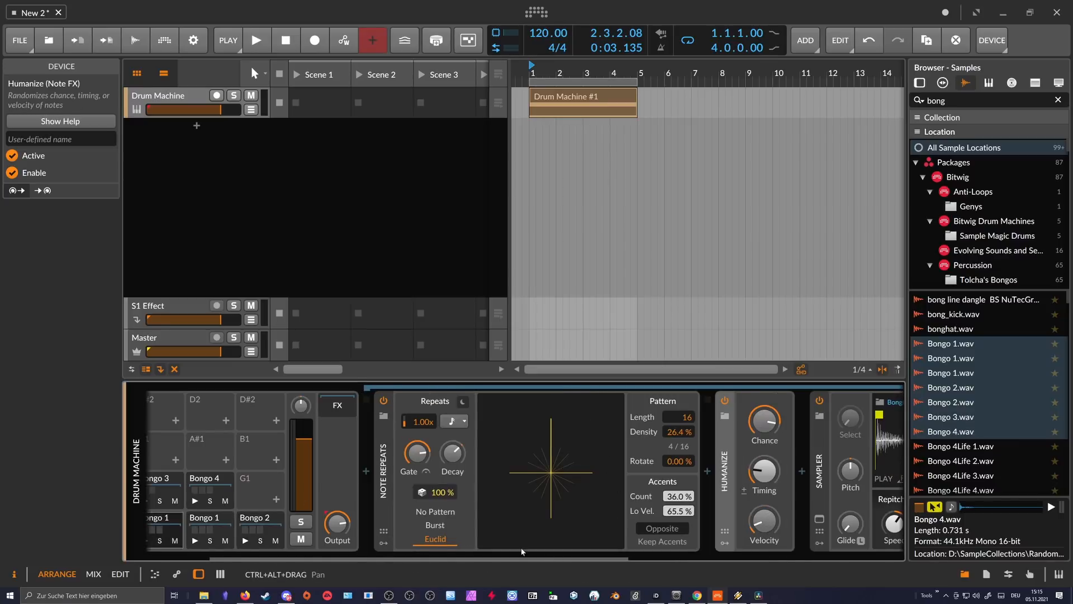
- Copy the Humanize device from the second Bongo 1 pad to the bongo pads in the row above
{"action": "left_click_drag", "start_coordinate": [491, 557], "coordinate": [439, 557]}
{"action": "left_click_drag", "start_coordinate": [819, 480], "coordinate": [445, 514]}
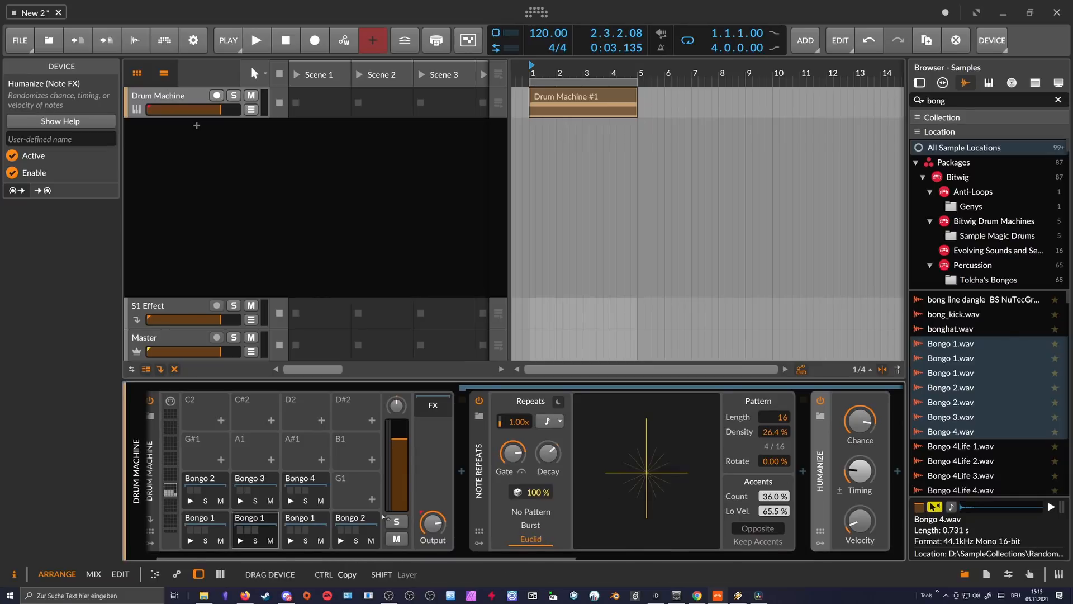
{"action": "left_click_drag", "start_coordinate": [212, 519], "coordinate": [308, 511]}
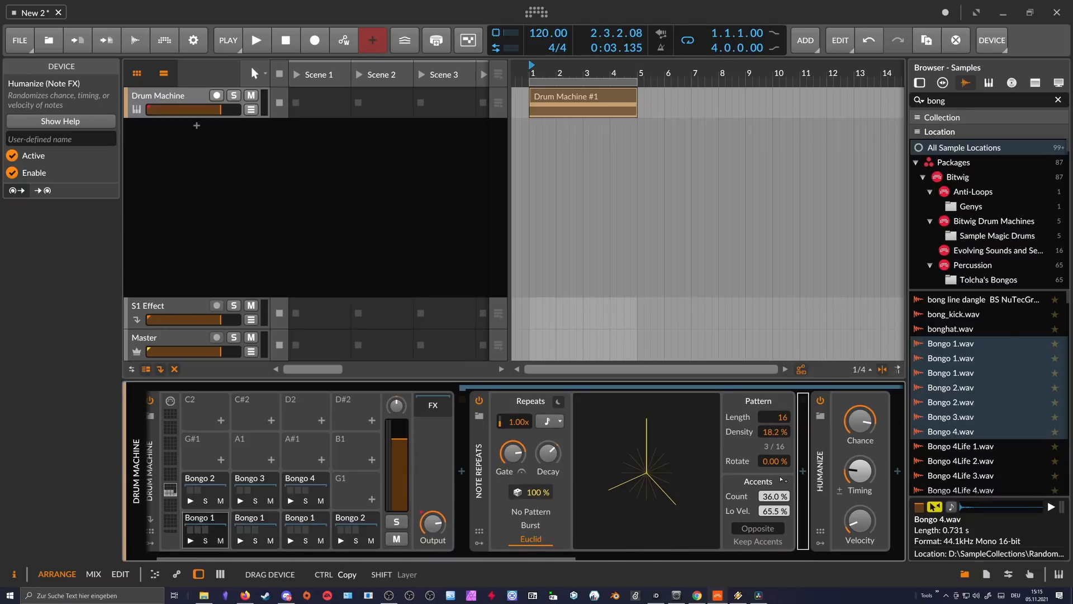
{"action": "left_click_drag", "start_coordinate": [227, 482], "coordinate": [234, 482]}
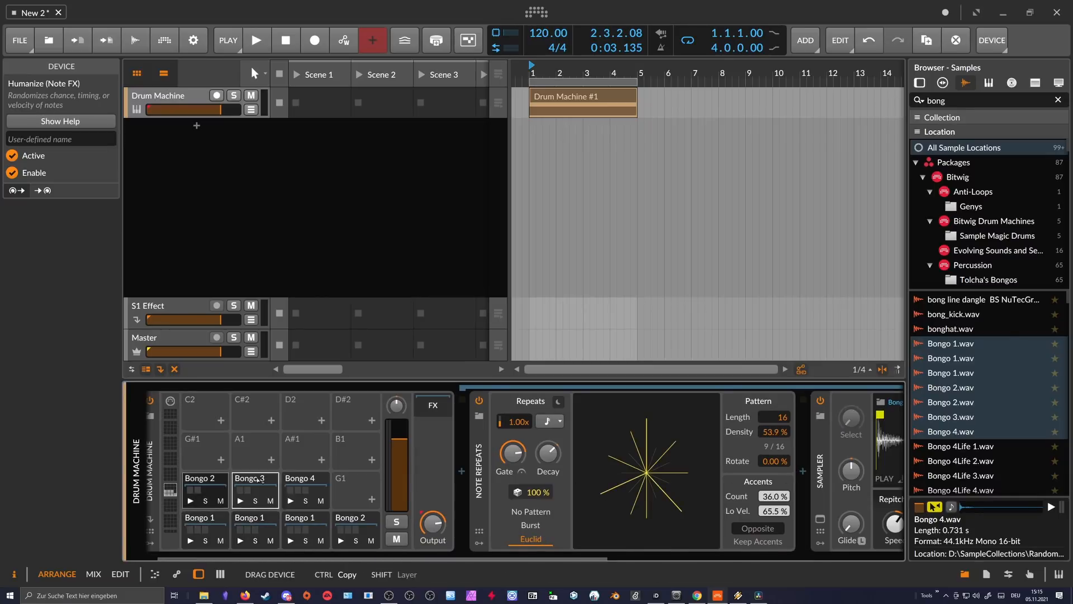
- Place the Humanize device directly after Note Repeats in the Bongo 3 pad's chain
{"action": "left_click_drag", "start_coordinate": [789, 461], "coordinate": [819, 461]}
{"action": "left_click_drag", "start_coordinate": [326, 482], "coordinate": [280, 485]}
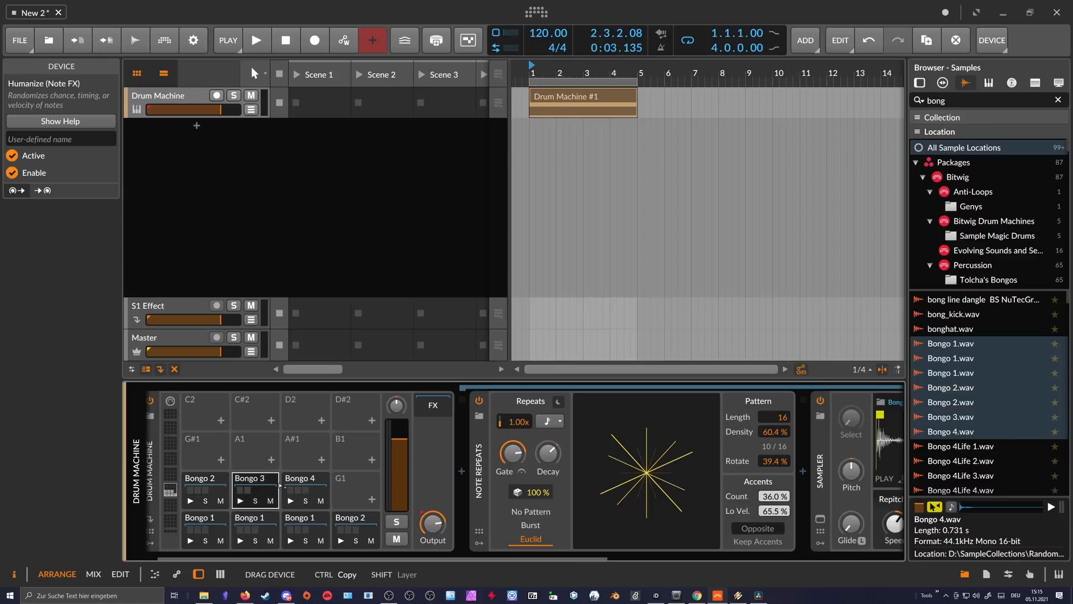
{"action": "left_click_drag", "start_coordinate": [745, 460], "coordinate": [749, 462]}
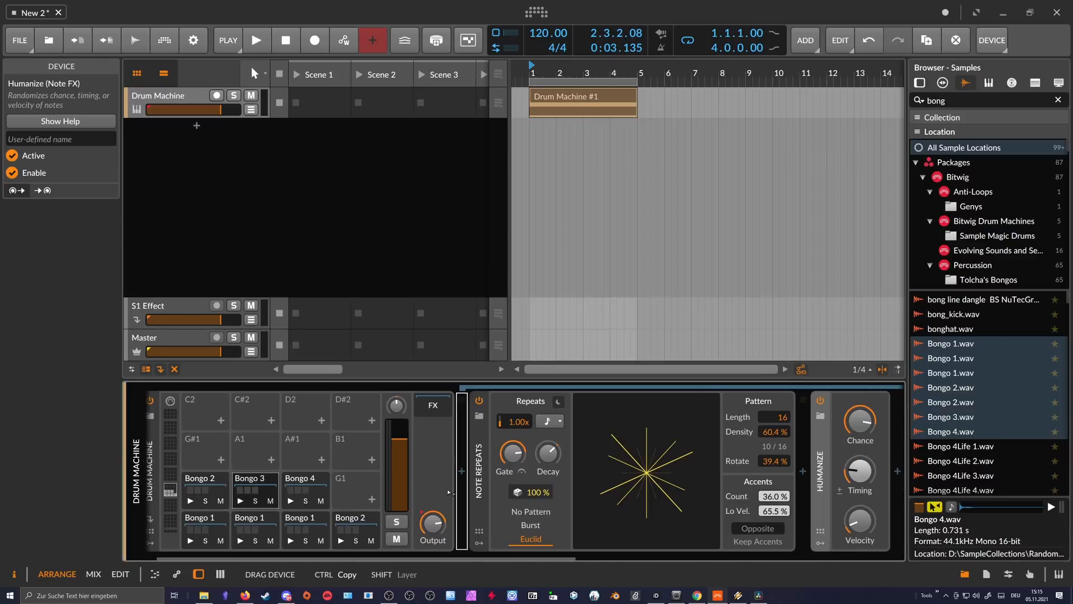
{"action": "left_click", "coordinate": [329, 493]}
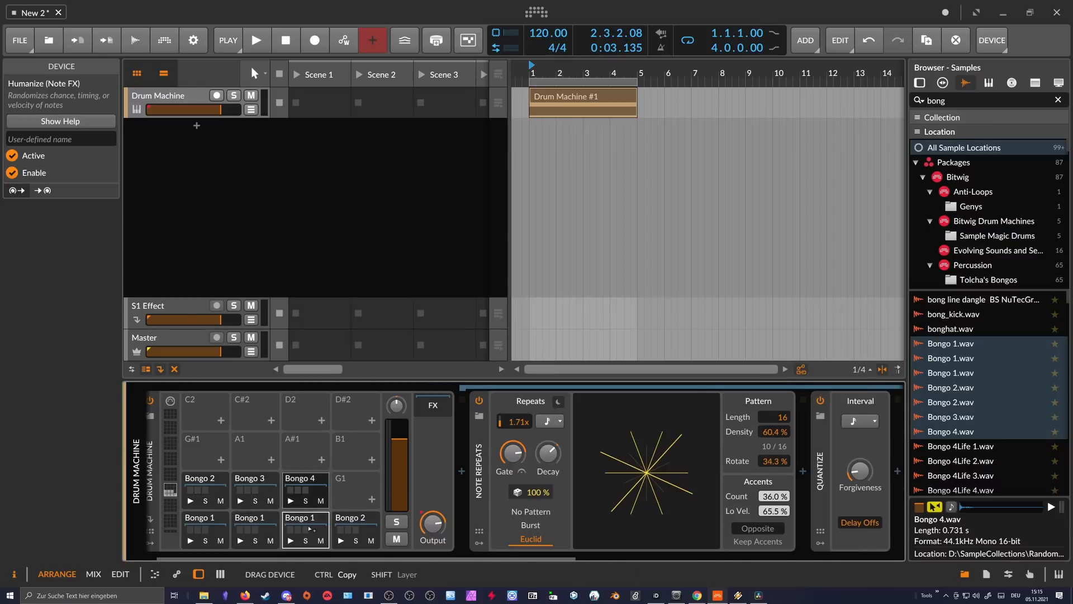
{"action": "left_click", "coordinate": [241, 494]}
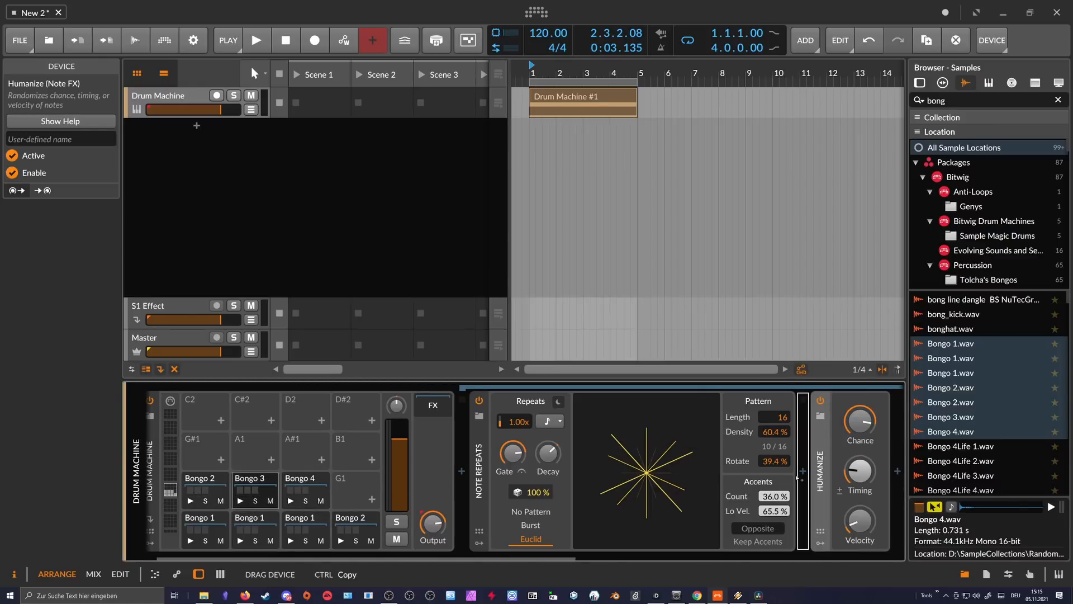
{"action": "left_click_drag", "start_coordinate": [797, 477], "coordinate": [826, 477]}
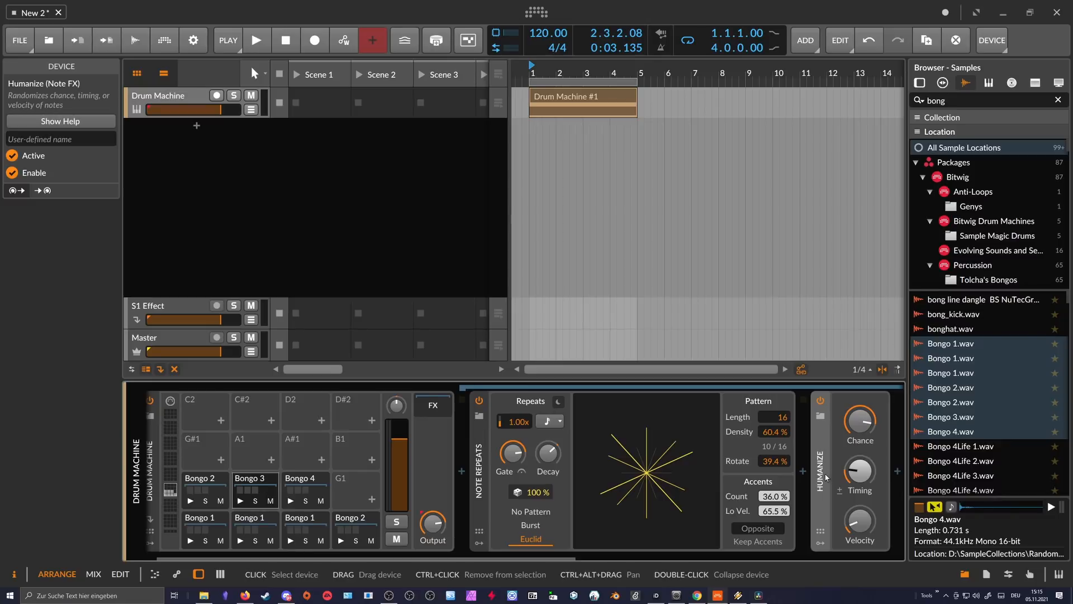
- Play the pattern and adjust Humanize on the first Bongo 1 pad, setting Timing to about 15 ms and fine-tuning Chance
{"action": "mouse_move", "coordinate": [562, 557]}
{"action": "left_mouse_down"}
{"action": "mouse_move", "coordinate": [571, 557]}
{"action": "mouse_move", "coordinate": [554, 556]}
{"action": "left_mouse_up"}
{"action": "key", "text": "space"}
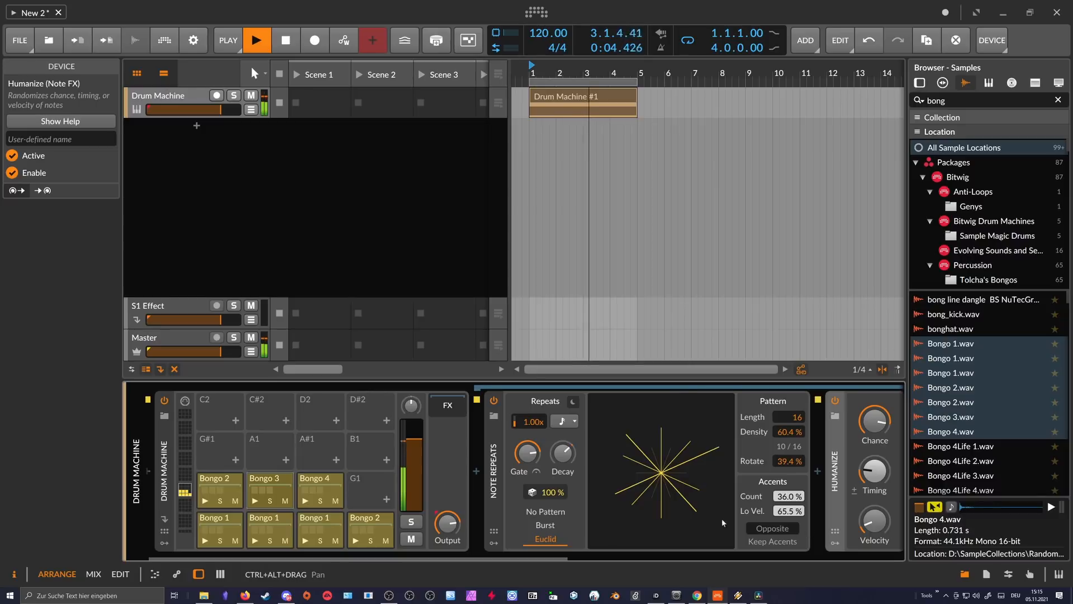
{"action": "left_click", "coordinate": [221, 519]}
{"action": "left_click_drag", "start_coordinate": [874, 472], "coordinate": [875, 460]}
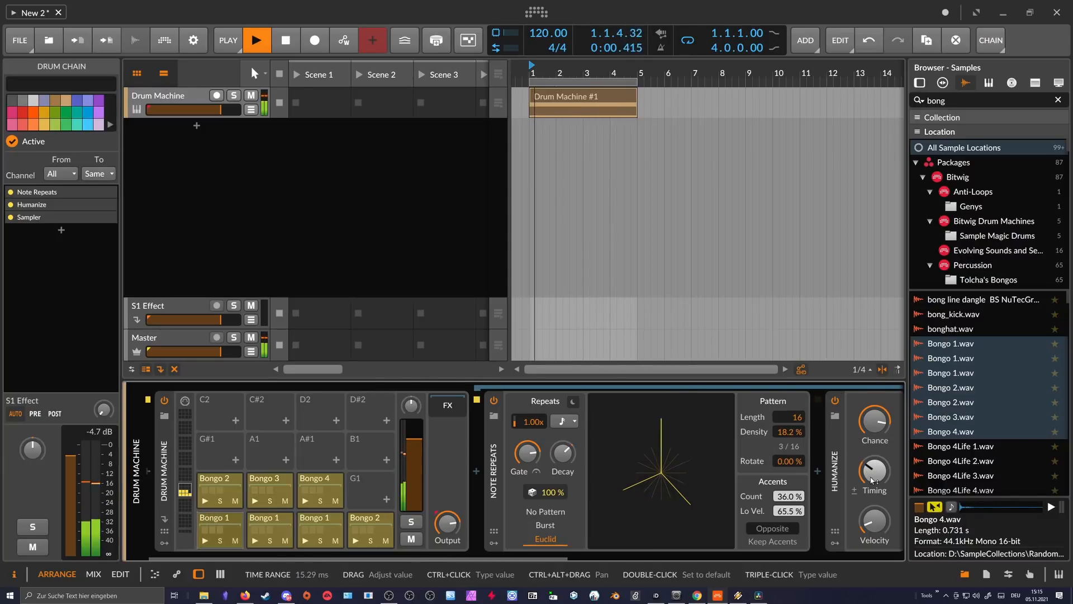
{"action": "left_click_drag", "start_coordinate": [875, 420], "coordinate": [875, 417]}
- Inspect the Note Repeats device, the Bongo 4 pad's chain and the Drum Machine's FX chain
{"action": "left_click", "coordinate": [525, 471]}
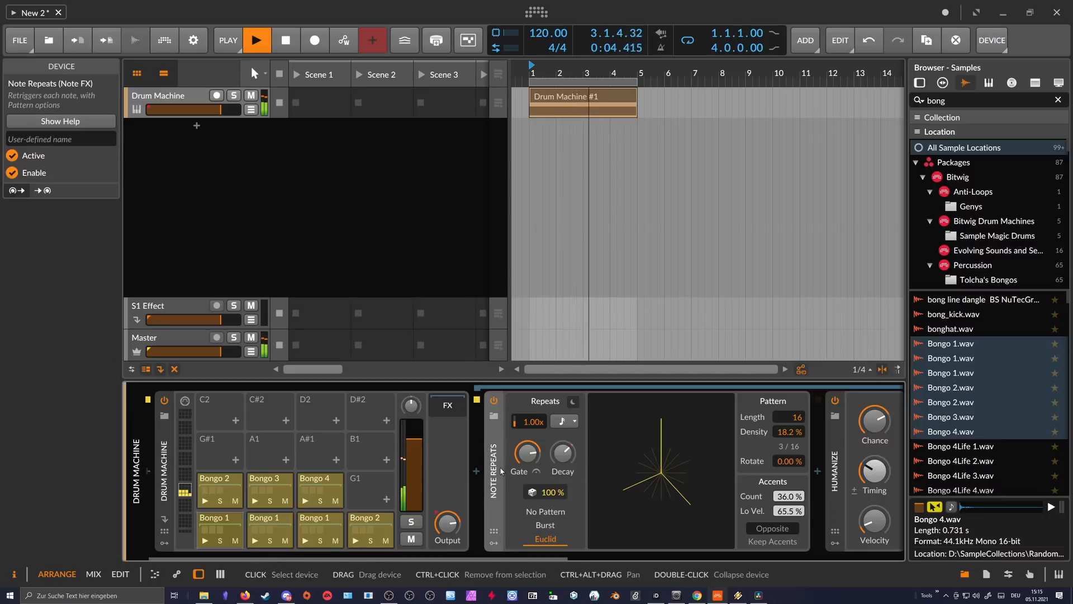
{"action": "left_click", "coordinate": [334, 488]}
{"action": "left_click_drag", "start_coordinate": [360, 559], "coordinate": [318, 559]}
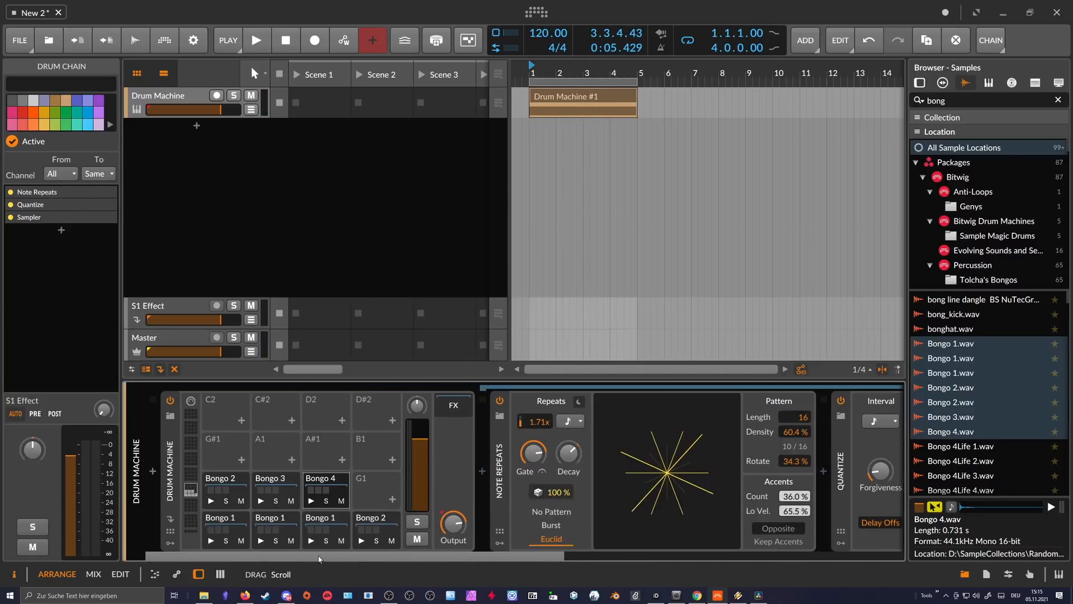
{"action": "left_click", "coordinate": [450, 411]}
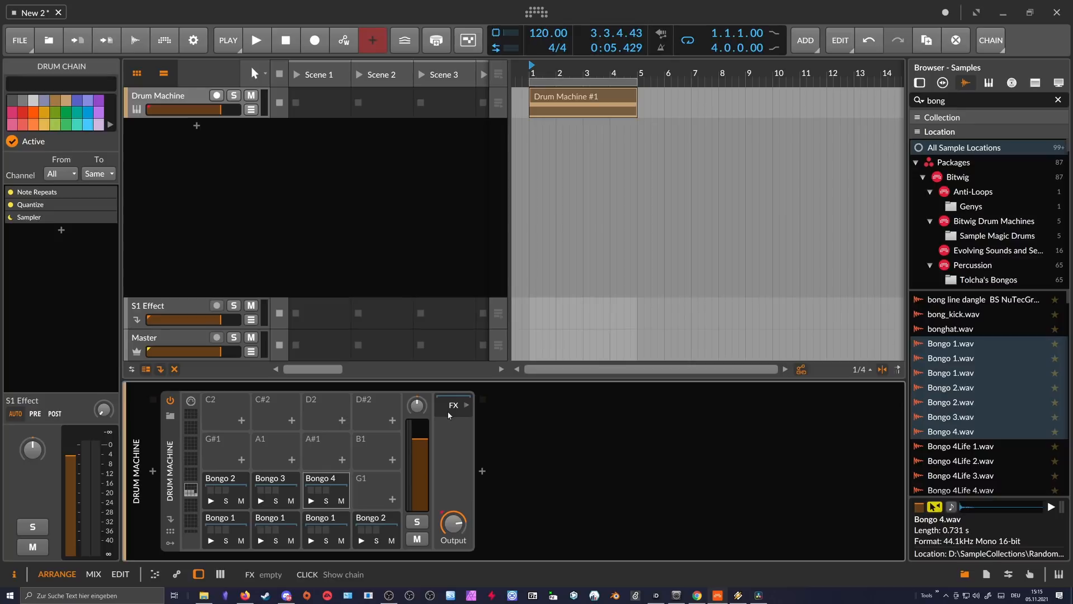
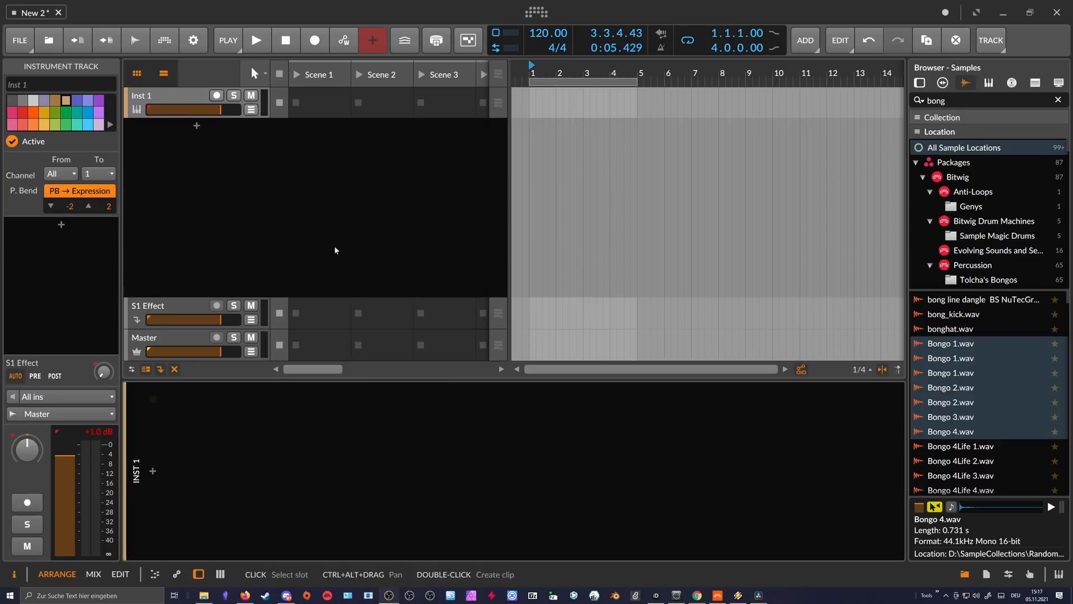
- Add a Sampler to the empty Inst 1 track and load the first Bongo 1.wav into it
{"action": "left_click", "coordinate": [289, 219]}
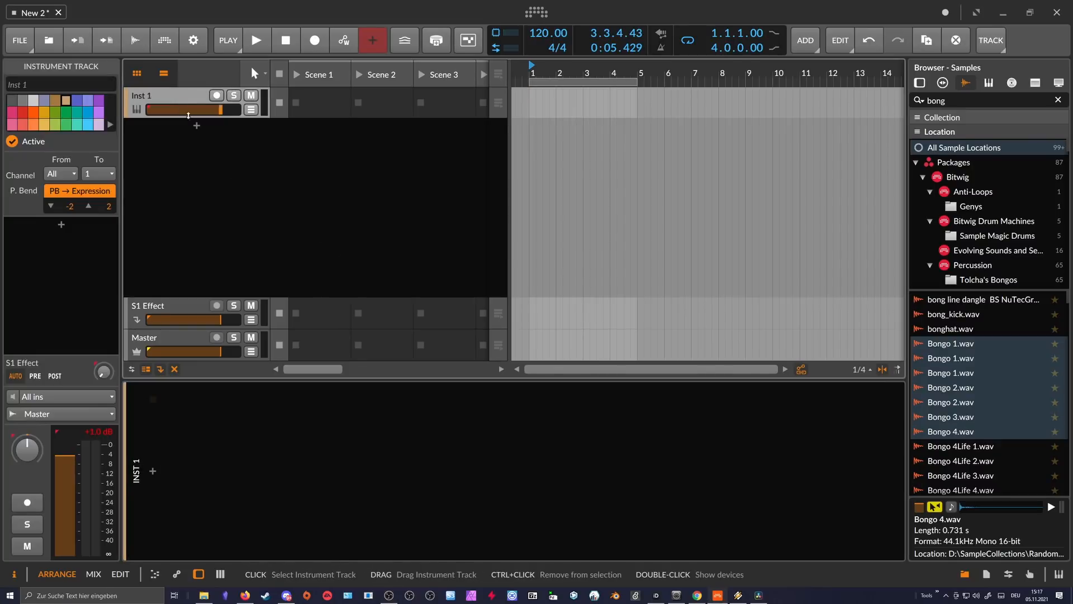
{"action": "left_click", "coordinate": [152, 471]}
{"action": "type", "text": "sampler"}
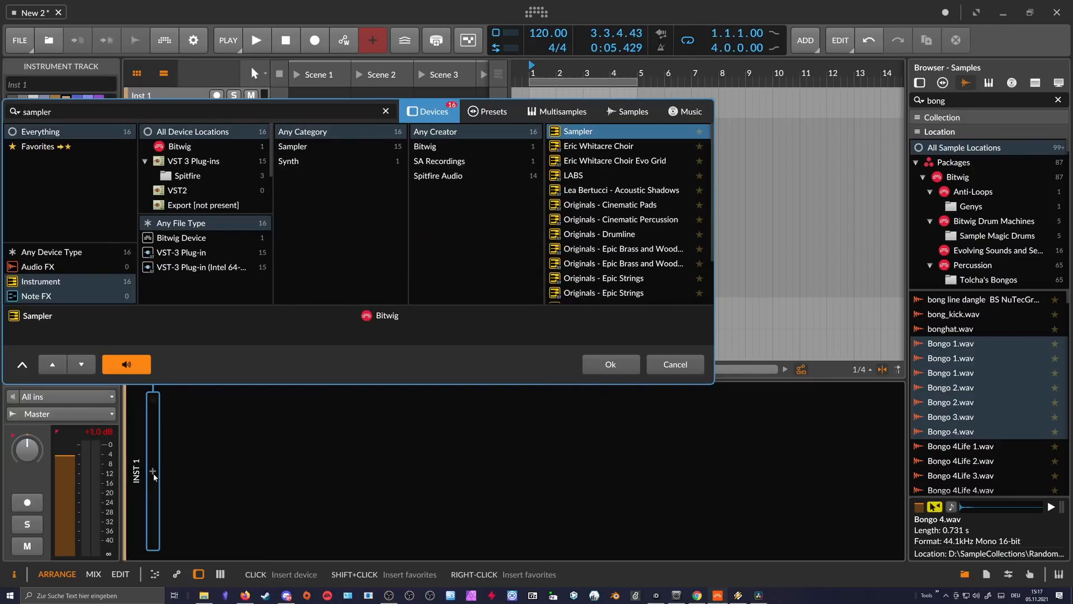
{"action": "key", "text": "Return"}
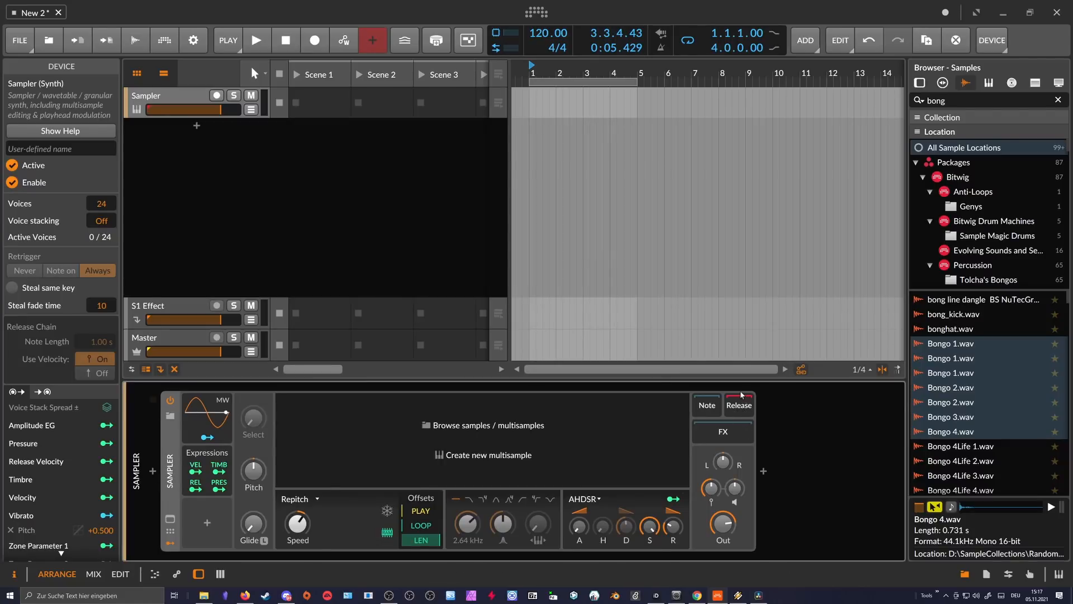
{"action": "left_click_drag", "start_coordinate": [950, 343], "coordinate": [450, 447]}
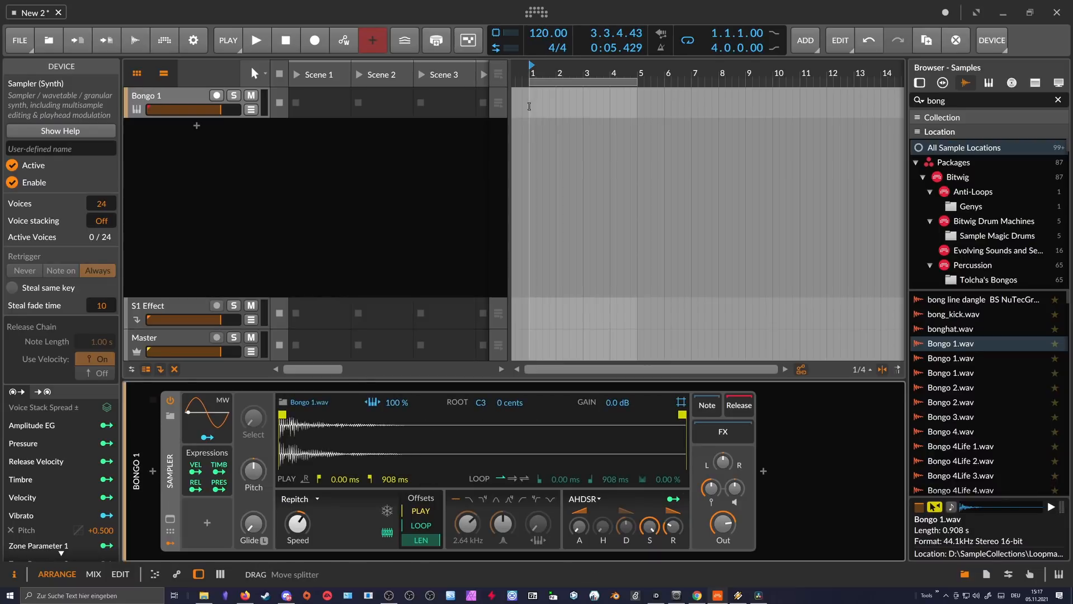
- Create a one-bar clip at bar 1 of the track and add a four-bar C4 note at its start
{"action": "double_click", "coordinate": [525, 111]}
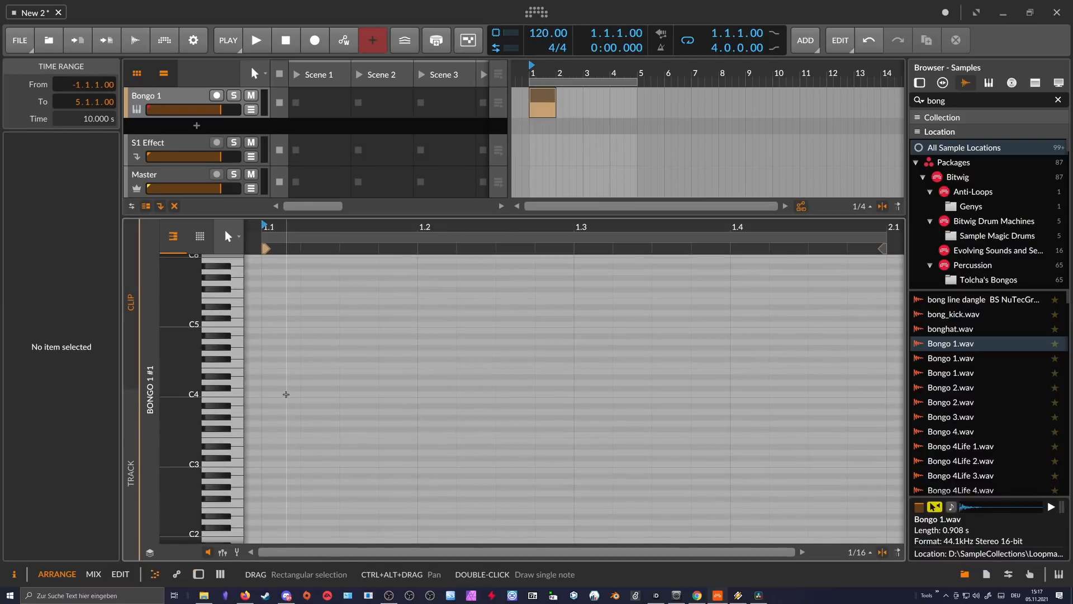
{"action": "double_click", "coordinate": [286, 394]}
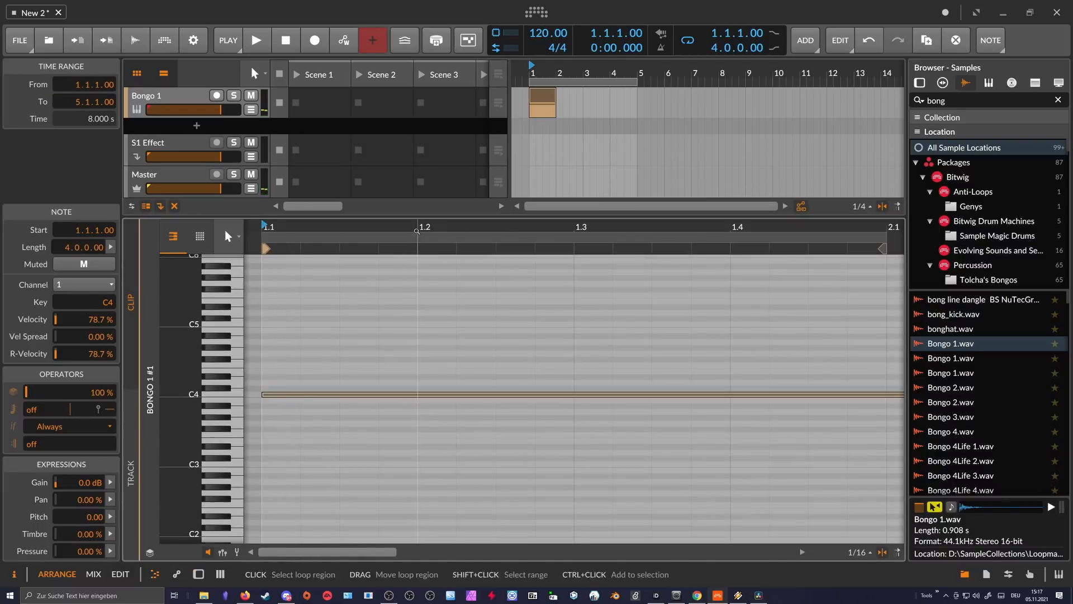
{"action": "left_click_drag", "start_coordinate": [417, 232], "coordinate": [417, 192]}
- Shorten the Sampler's play end to about 301 ms and audition the clip
{"action": "double_click", "coordinate": [193, 101]}
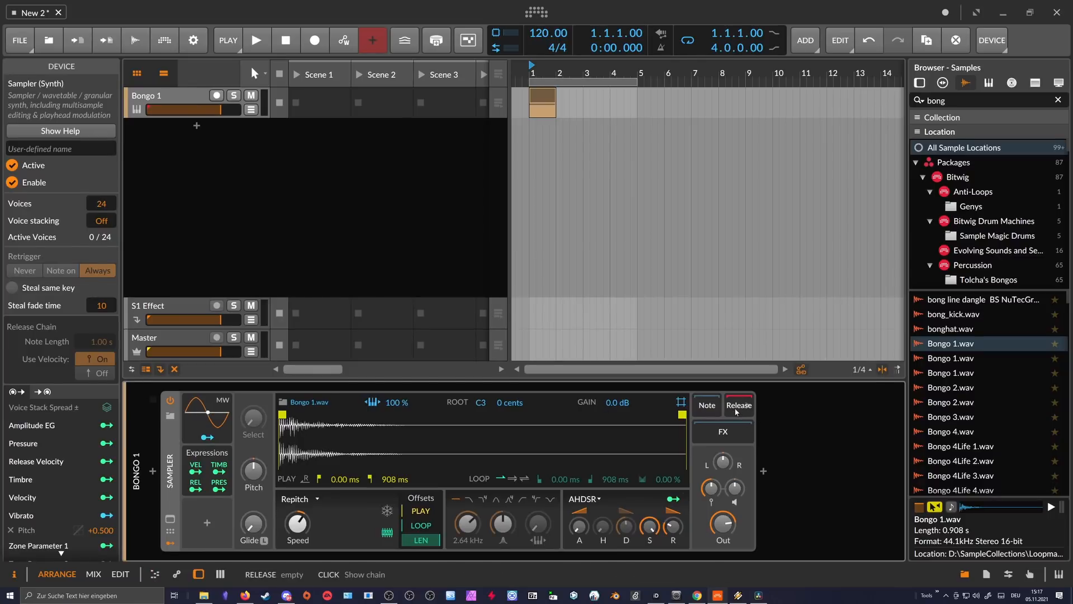
{"action": "left_click_drag", "start_coordinate": [677, 422], "coordinate": [616, 425]}
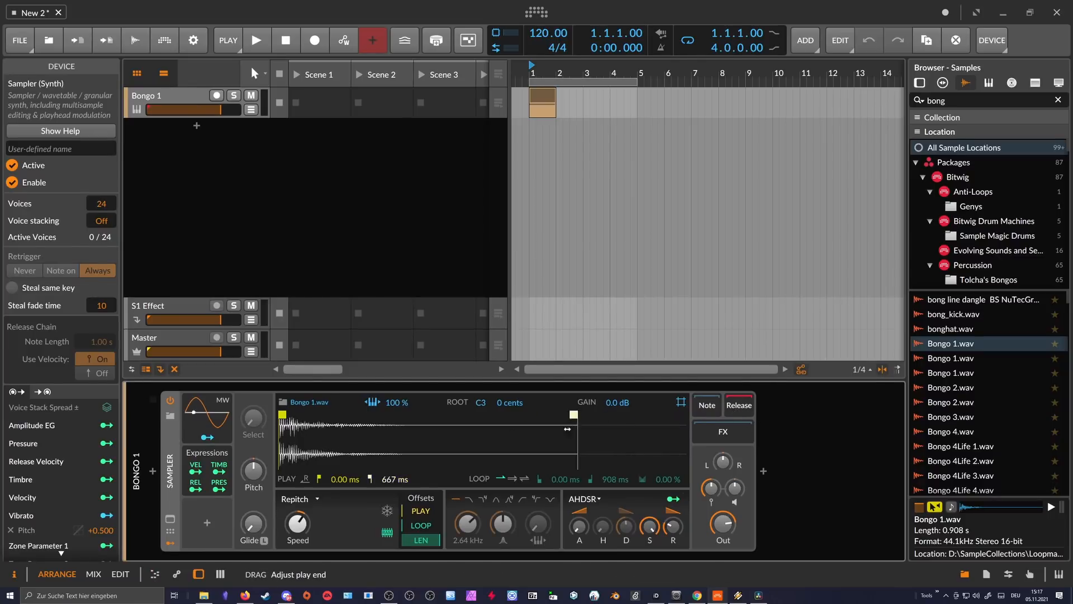
{"action": "key", "text": "space"}
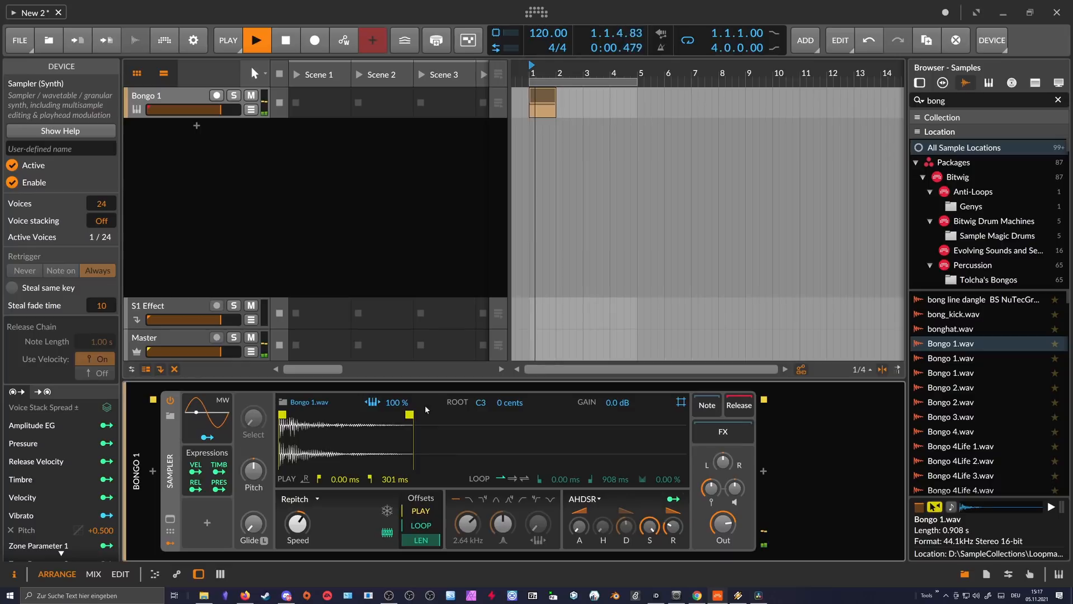
{"action": "key", "text": "space"}
- Load the second Bongo 1.wav (0.824 s) into the Sampler's Release chain and show the new nested Sampler
{"action": "left_click", "coordinate": [950, 362]}
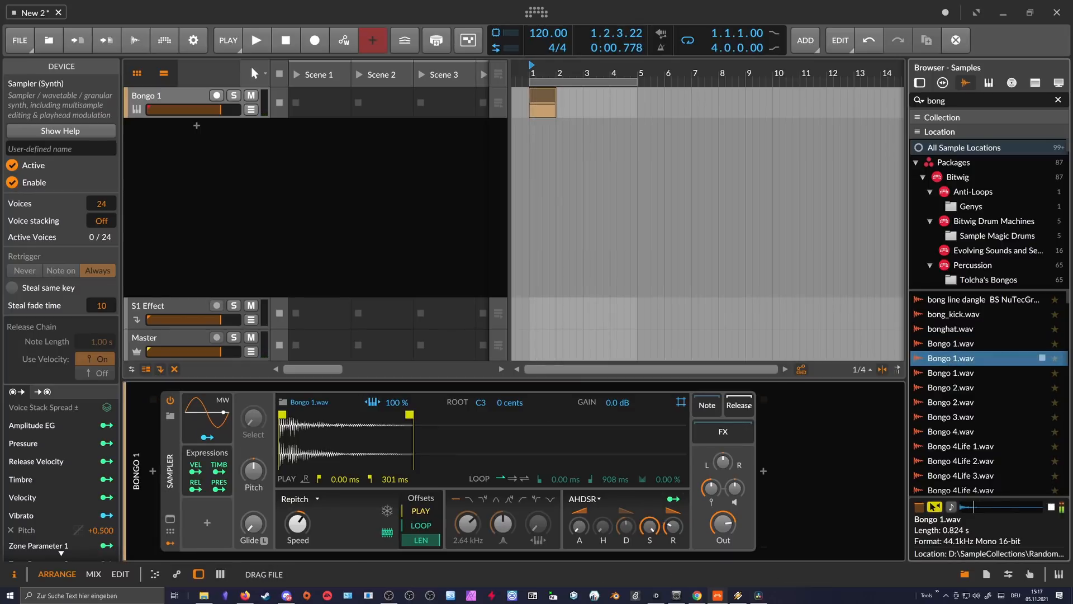
{"action": "left_click", "coordinate": [743, 410]}
{"action": "left_click", "coordinate": [741, 407]}
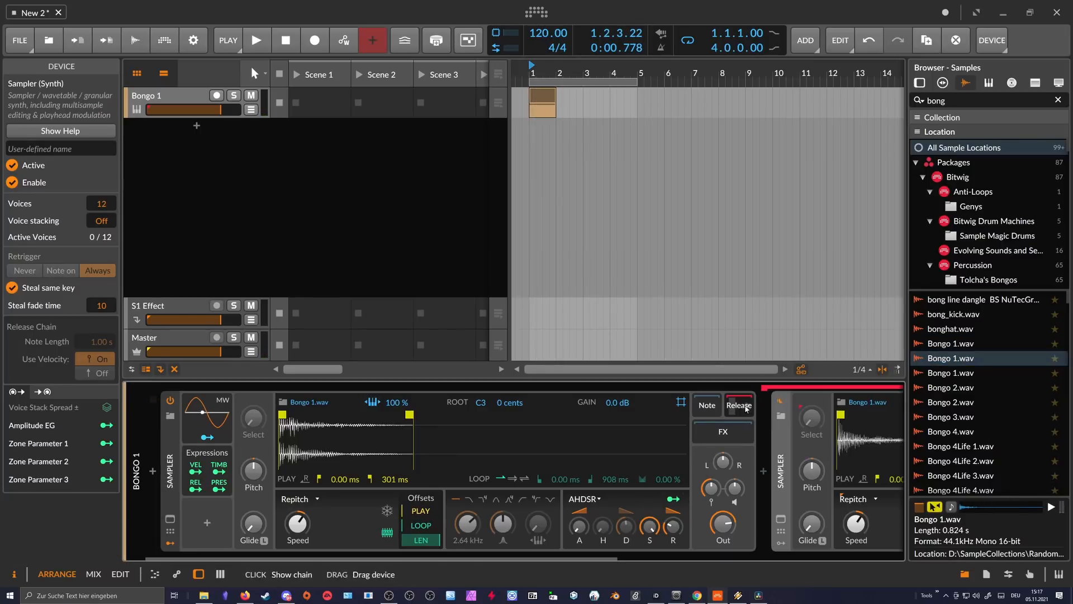
{"action": "left_click_drag", "start_coordinate": [514, 558], "coordinate": [605, 559]}
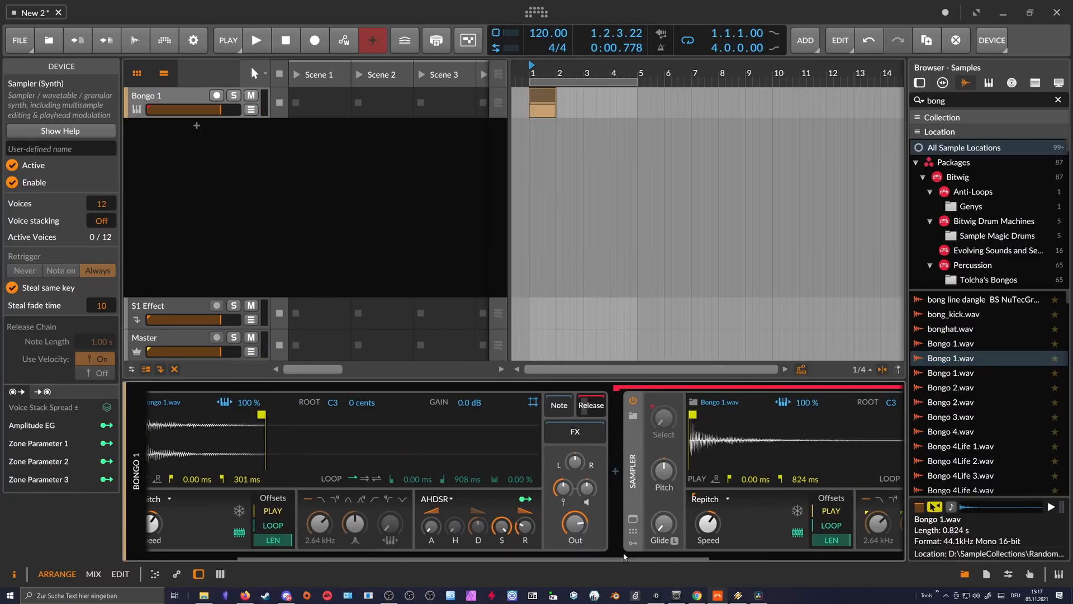
{"action": "scroll", "coordinate": [413, 479], "scroll_direction": "left", "scroll_amount": 5}
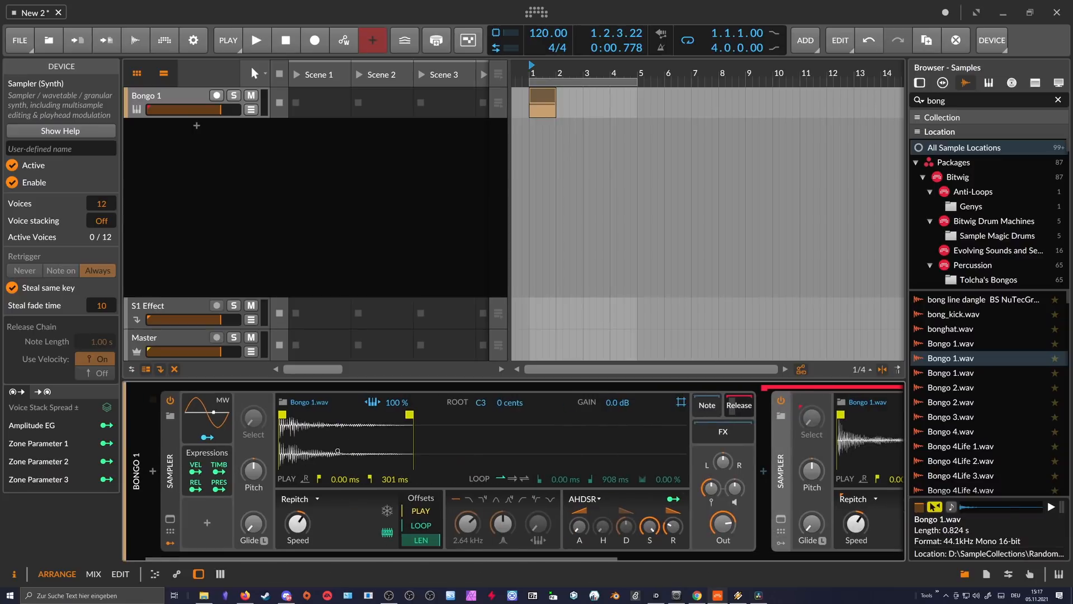
{"action": "left_click_drag", "start_coordinate": [325, 558], "coordinate": [536, 558]}
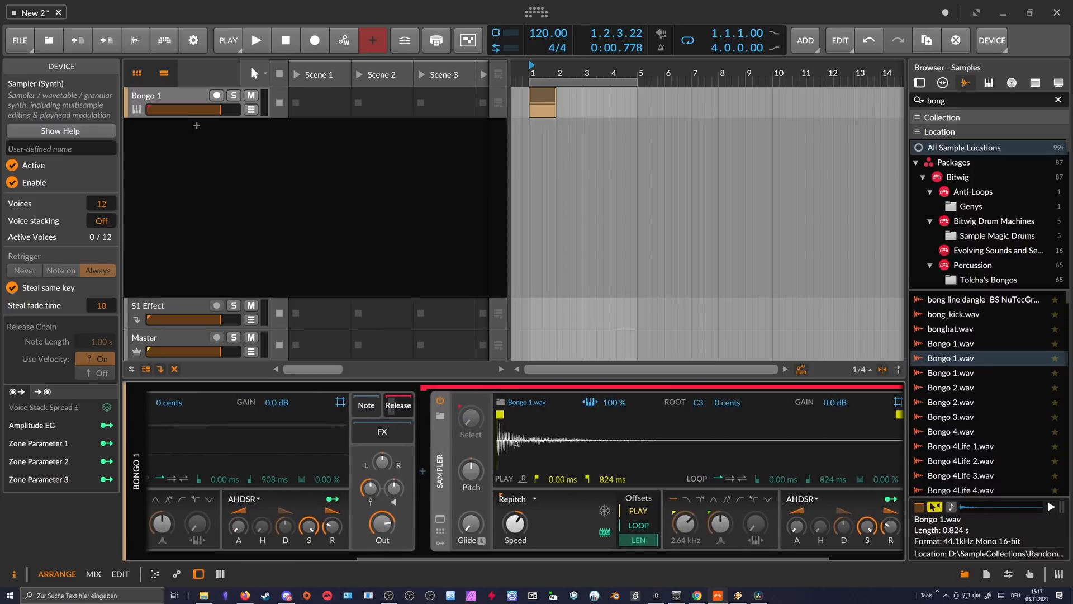
- Play the clip twice to check when the Sampler in the Release chain triggers
{"action": "key", "text": "space"}
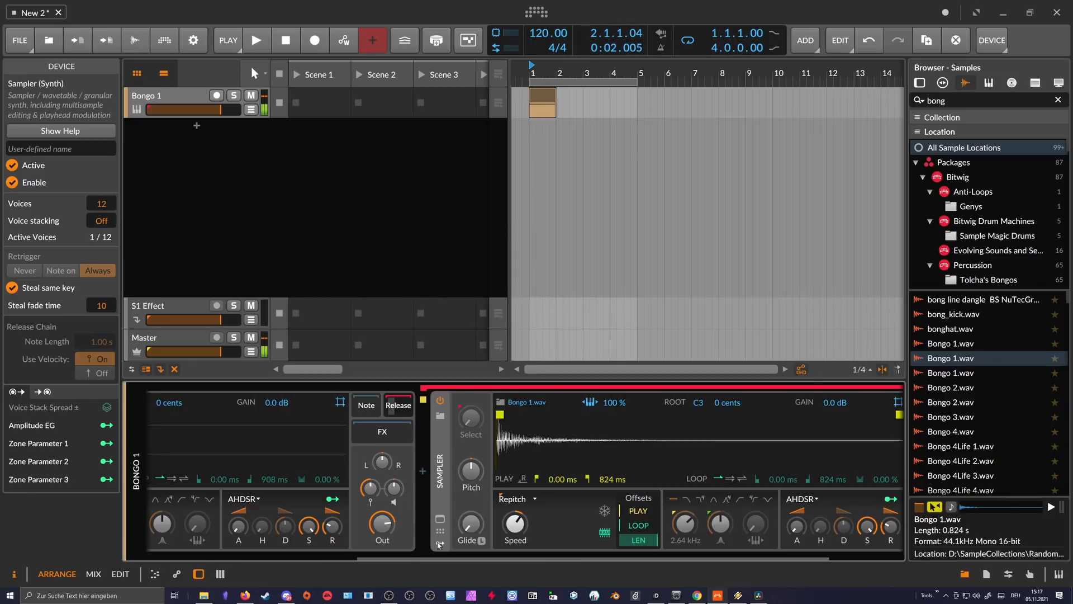
{"action": "key", "text": "space"}
{"action": "key", "text": "space"}
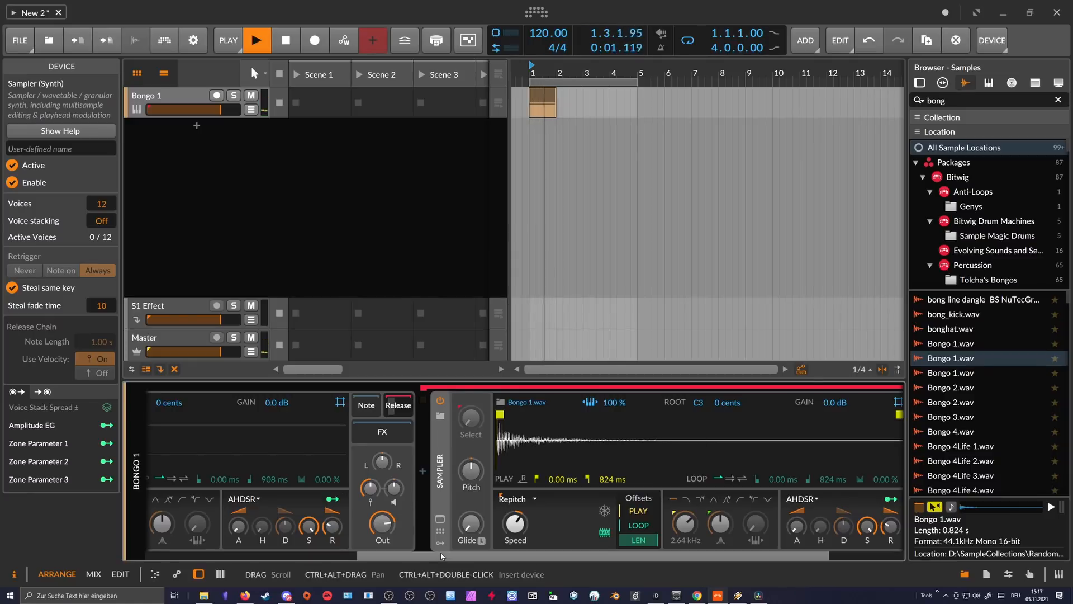
{"action": "key", "text": "space"}
- Open the clip, shorten the C4 note to two beats and audition it
{"action": "double_click", "coordinate": [546, 104]}
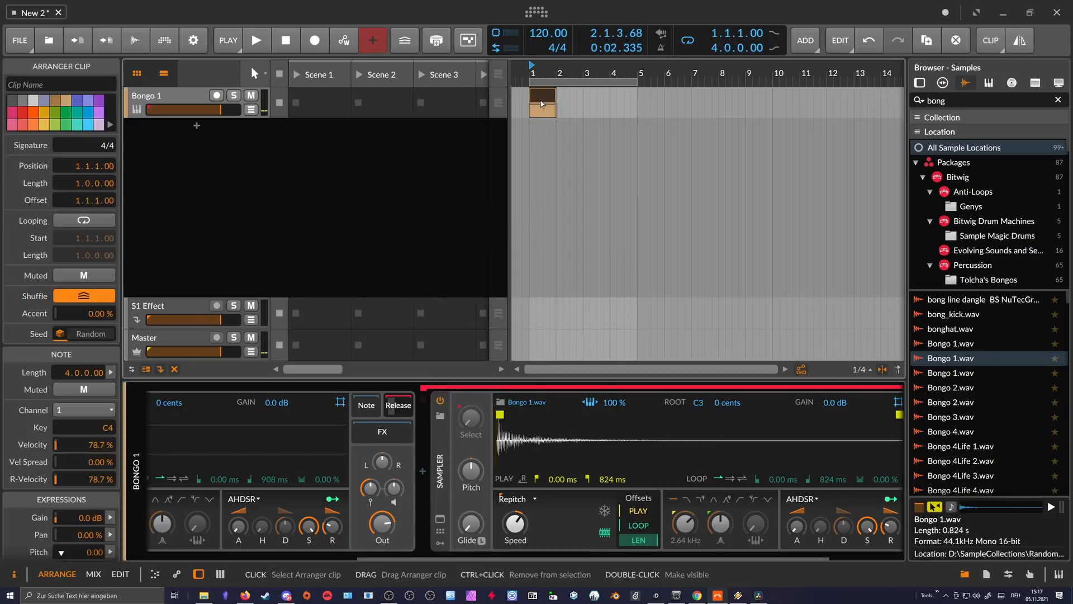
{"action": "scroll", "coordinate": [389, 283], "scroll_direction": "down", "scroll_amount": 3}
{"action": "left_click", "coordinate": [452, 297]}
{"action": "left_click_drag", "start_coordinate": [533, 342], "coordinate": [375, 340]}
{"action": "key", "text": "space"}
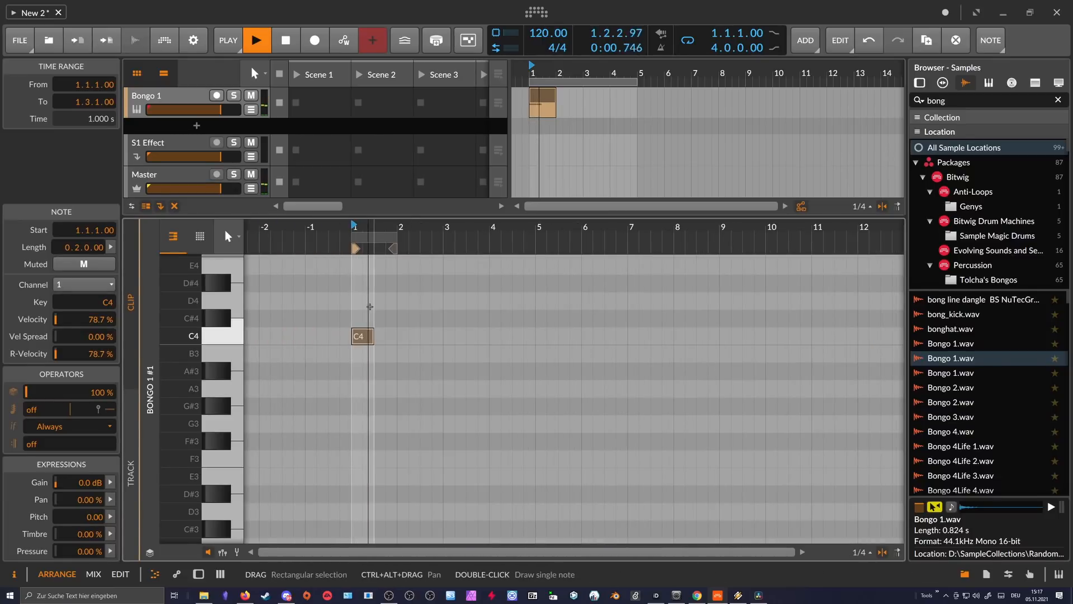
{"action": "key", "text": "space"}
- Try a second two-beat C4 note starting at beat 3 and remove it
{"action": "left_click_drag", "start_coordinate": [362, 230], "coordinate": [377, 269]}
{"action": "left_click", "coordinate": [377, 295]}
{"action": "left_click", "coordinate": [376, 335]}
{"action": "left_click", "coordinate": [419, 335]}
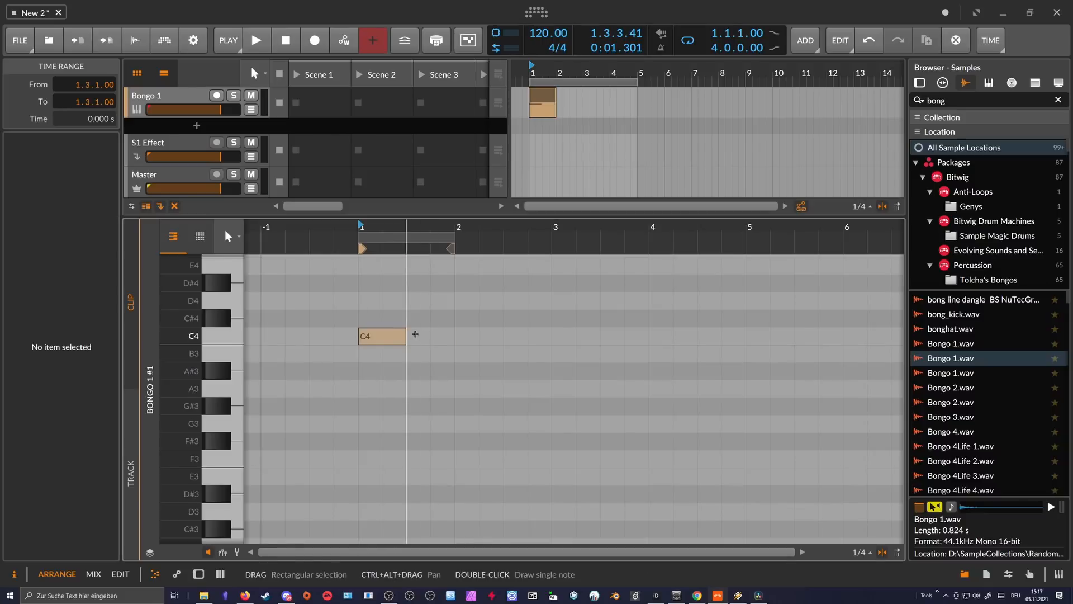
{"action": "double_click", "coordinate": [434, 338]}
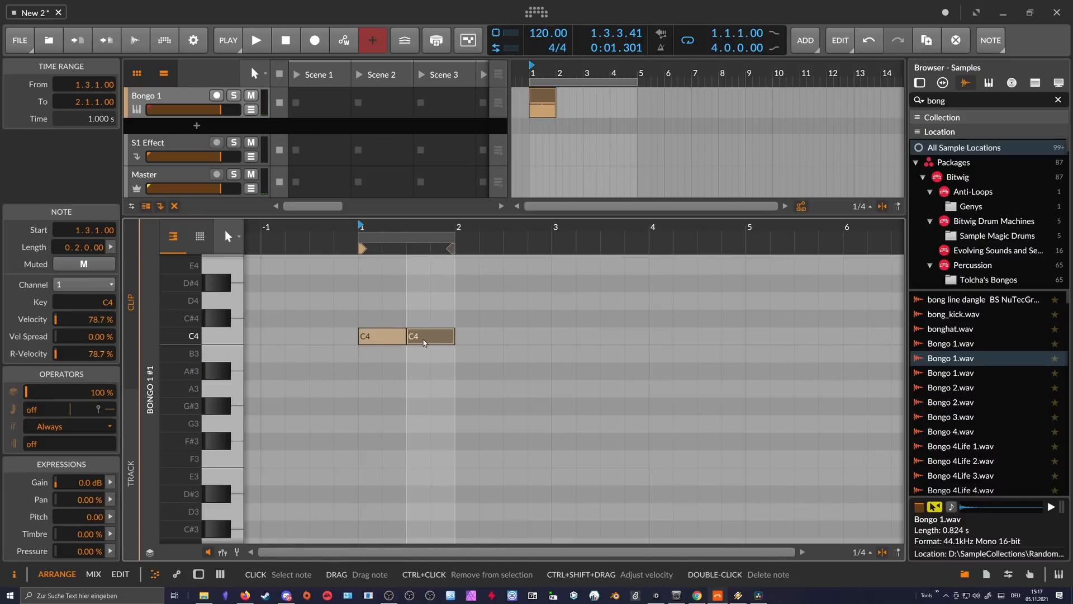
{"action": "double_click", "coordinate": [423, 338]}
- Play the clip with the shortened note and watch the Sampler and its Release chain respond
{"action": "key", "text": "space"}
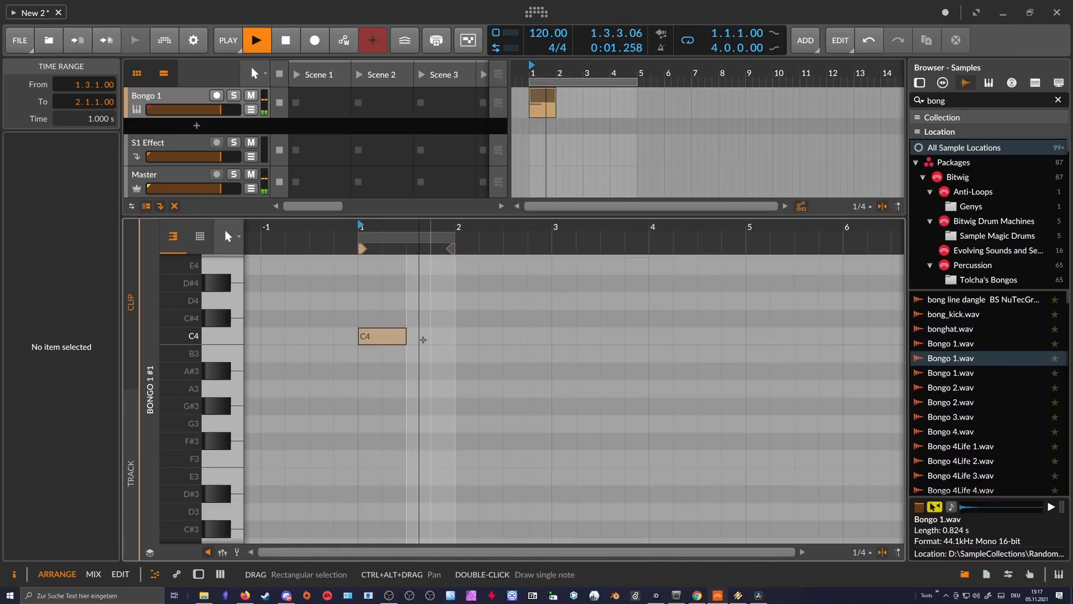
{"action": "key", "text": "space"}
{"action": "key", "text": "space"}
{"action": "double_click", "coordinate": [213, 114]}
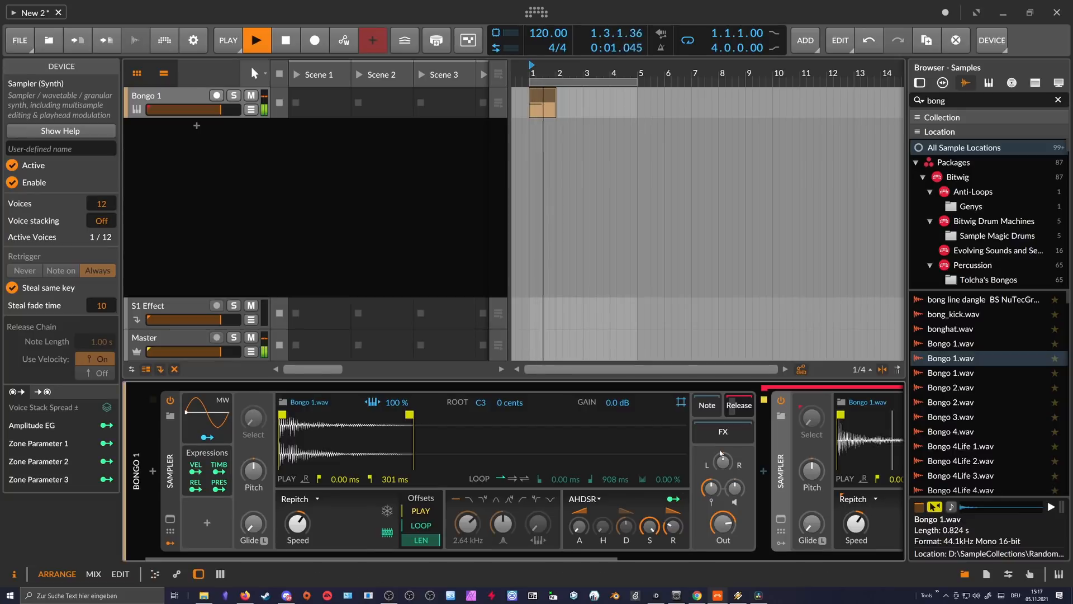
{"action": "key", "text": "space"}
- Load the third Bongo 1.wav (1.729 s) into the nested Sampler's Release chain and play the clip
{"action": "left_click_drag", "start_coordinate": [564, 558], "coordinate": [821, 553]}
{"action": "left_click_drag", "start_coordinate": [975, 373], "coordinate": [831, 405]}
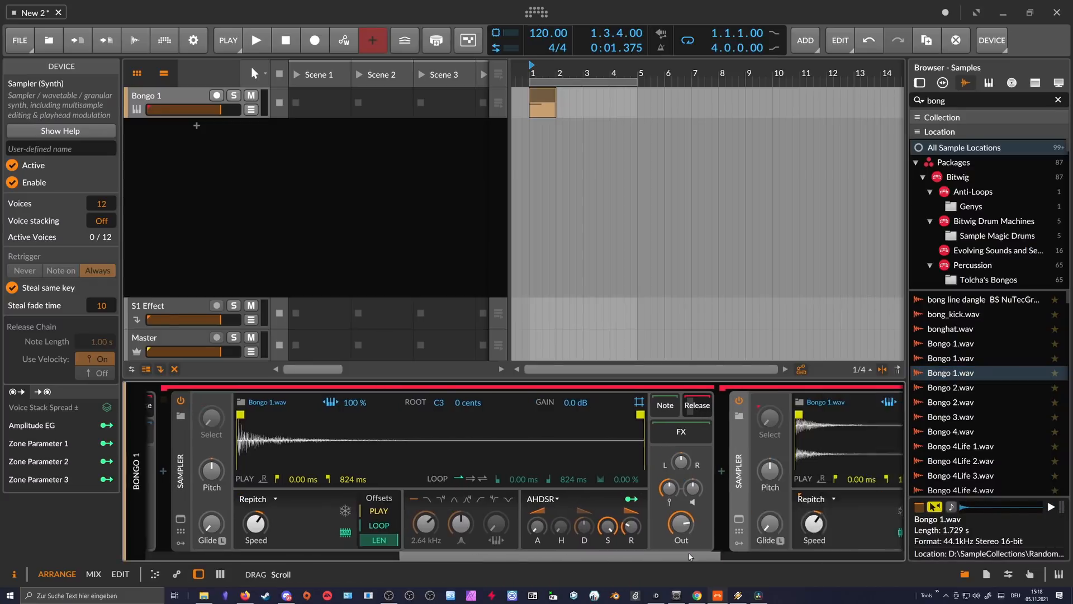
{"action": "left_click_drag", "start_coordinate": [828, 548], "coordinate": [801, 547]}
{"action": "key", "text": "space"}
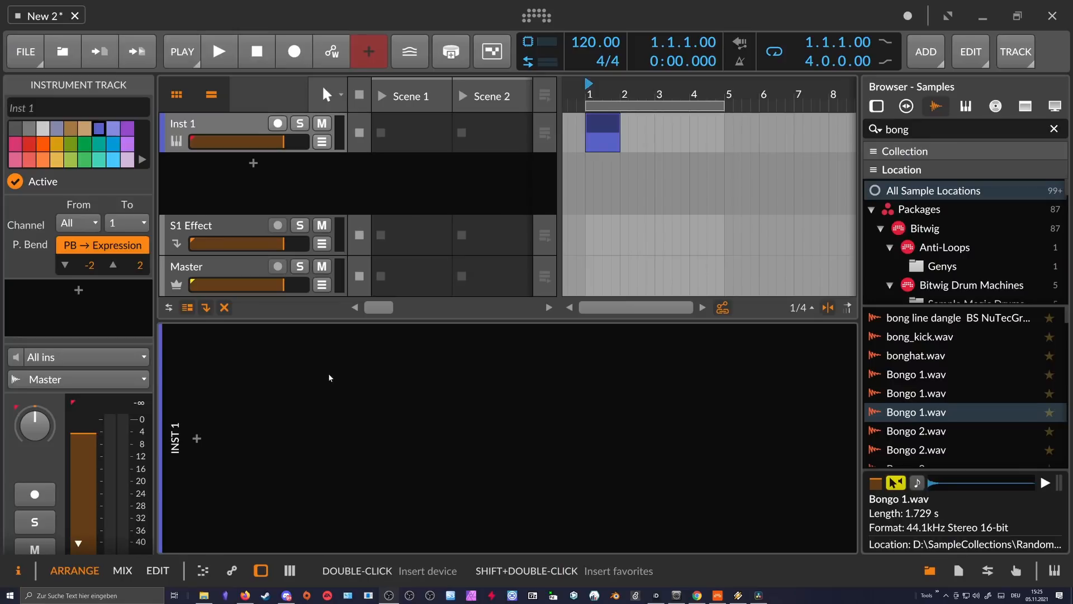
- Switch the color palette to Madeira, try several swatches on the Inst 1 arranger clip and leave it pink-red
{"action": "left_click", "coordinate": [249, 127]}
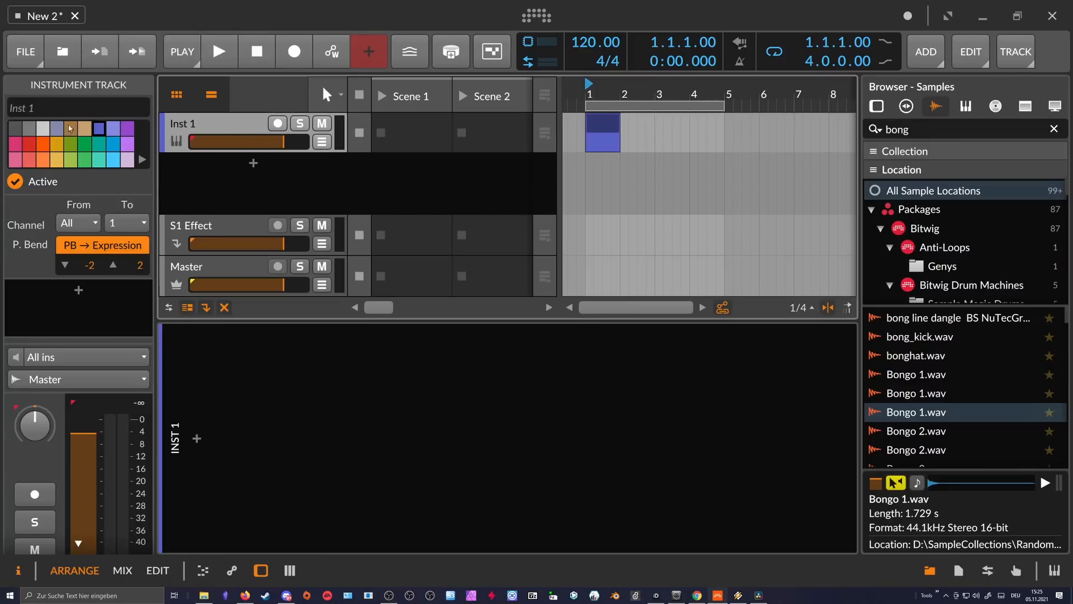
{"action": "left_click", "coordinate": [604, 124]}
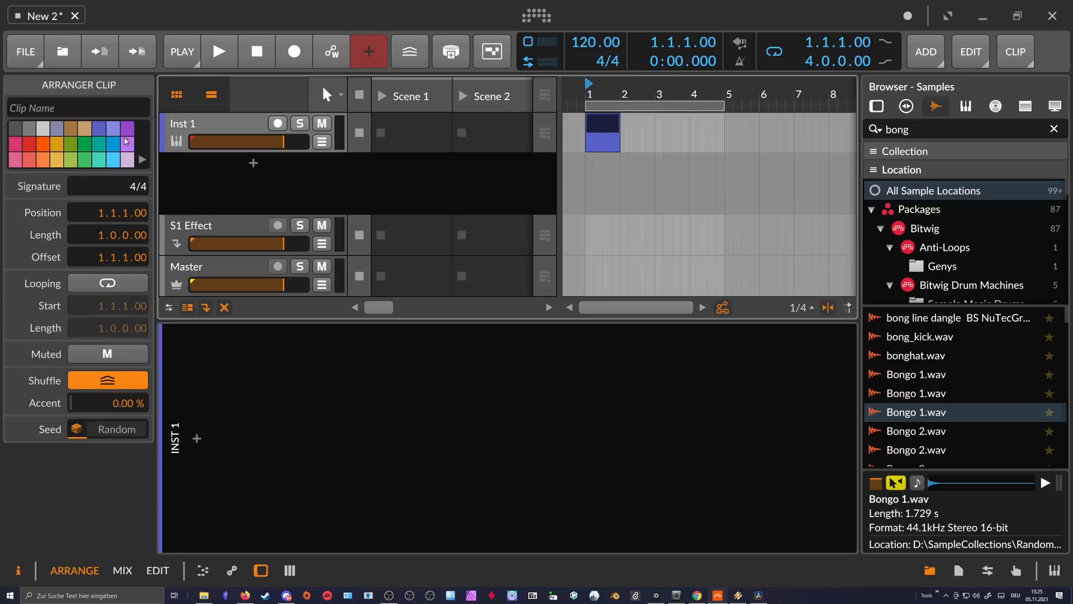
{"action": "left_click", "coordinate": [142, 160]}
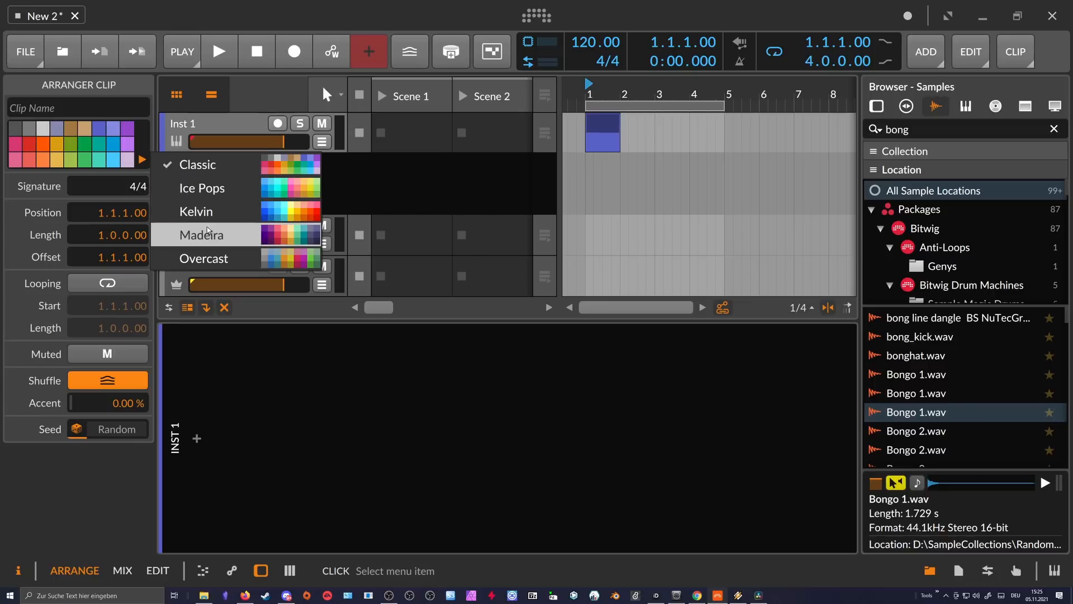
{"action": "left_click", "coordinate": [207, 234]}
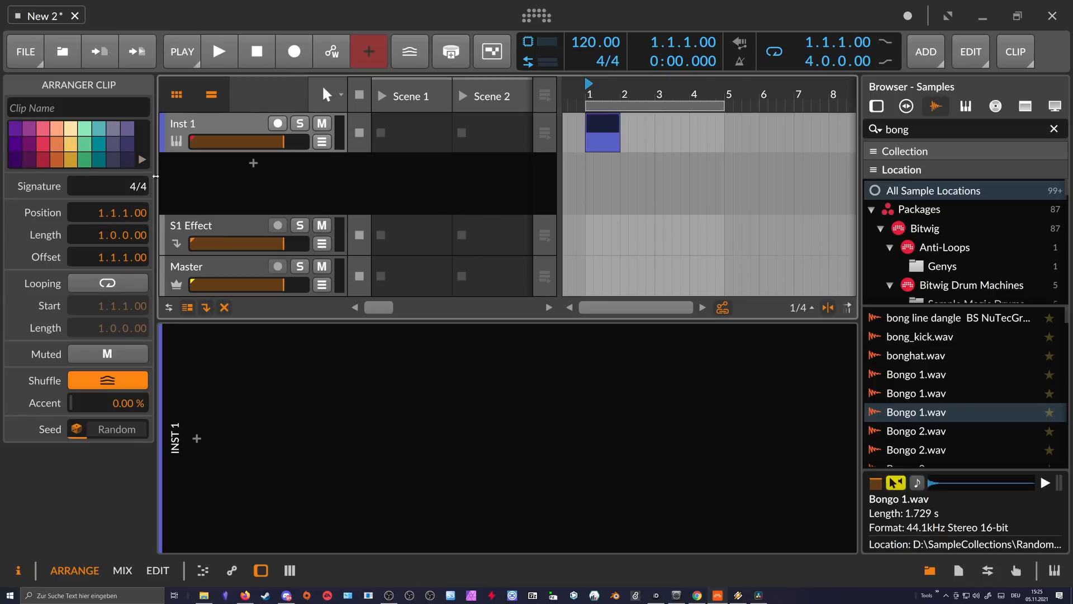
{"action": "left_click", "coordinate": [102, 157]}
{"action": "left_click", "coordinate": [85, 146]}
{"action": "left_click", "coordinate": [70, 131]}
{"action": "left_click", "coordinate": [55, 134]}
{"action": "left_click", "coordinate": [45, 131]}
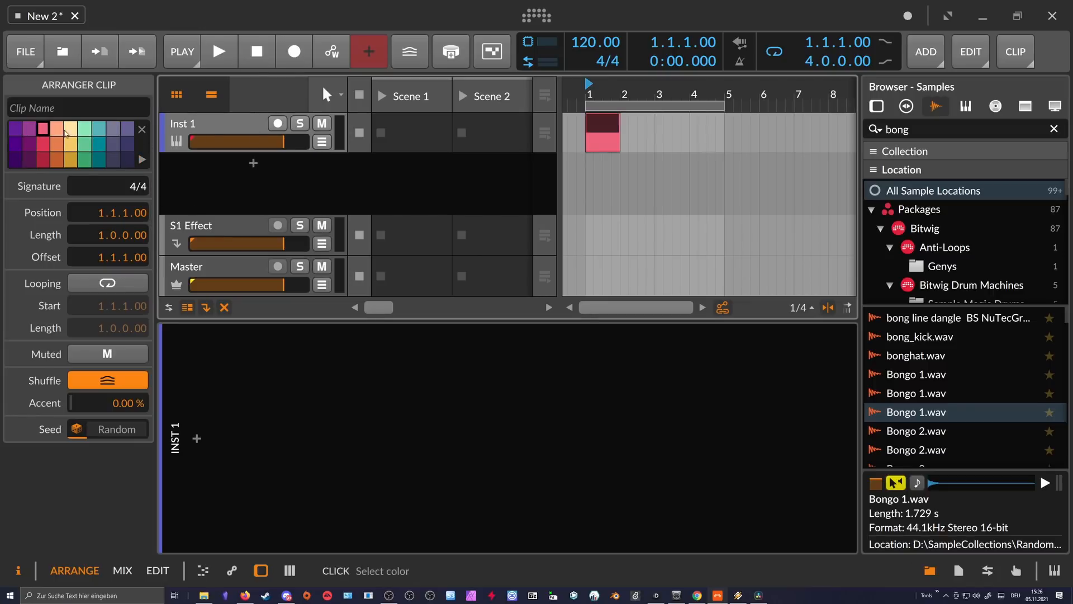
- Import wenlder.jpg from the Wendler pictures folder as a color palette named Wenlder and look through the palette list
{"action": "left_click", "coordinate": [205, 595]}
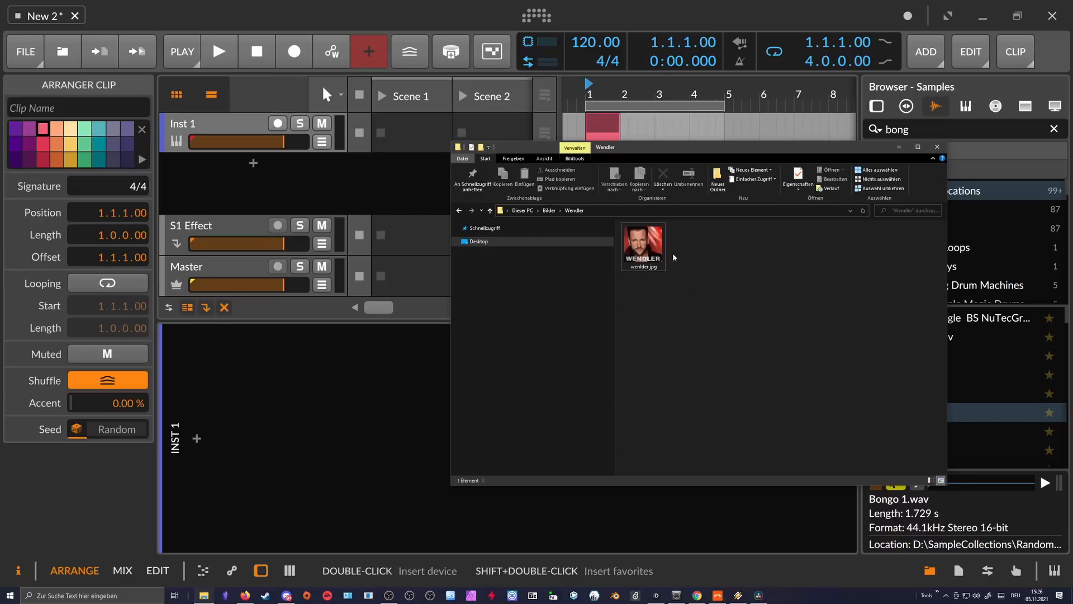
{"action": "left_click_drag", "start_coordinate": [648, 248], "coordinate": [145, 152]}
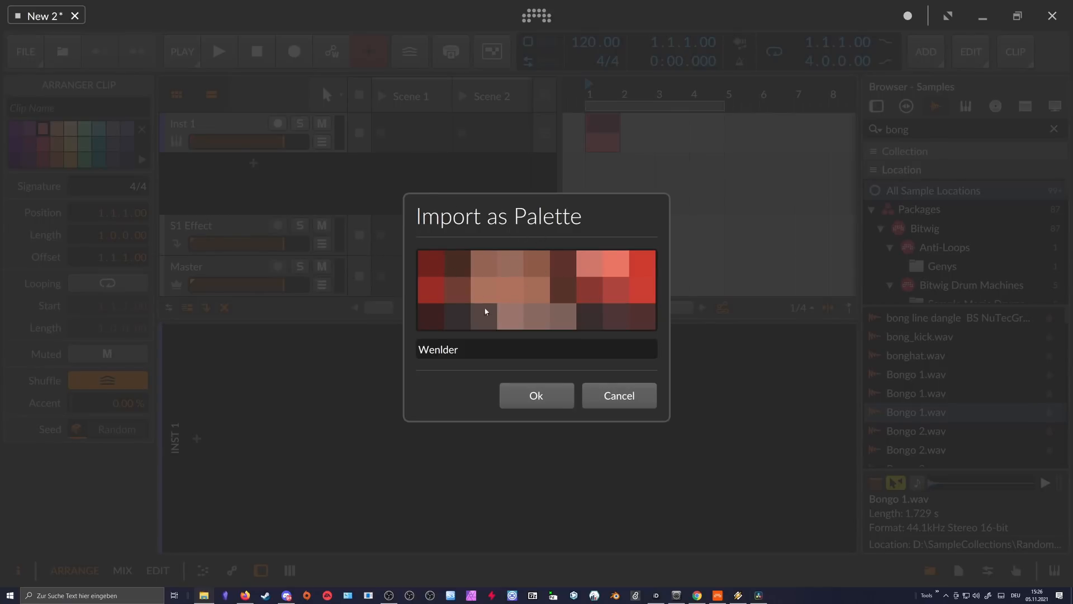
{"action": "left_click", "coordinate": [531, 408]}
{"action": "left_click", "coordinate": [142, 159]}
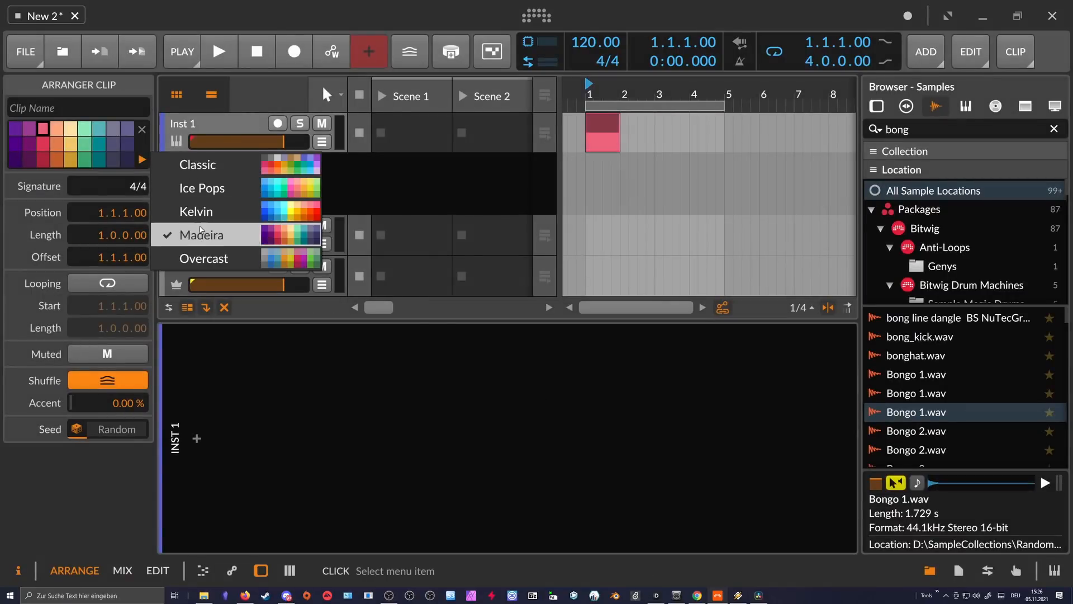
{"action": "key", "text": "Escape"}
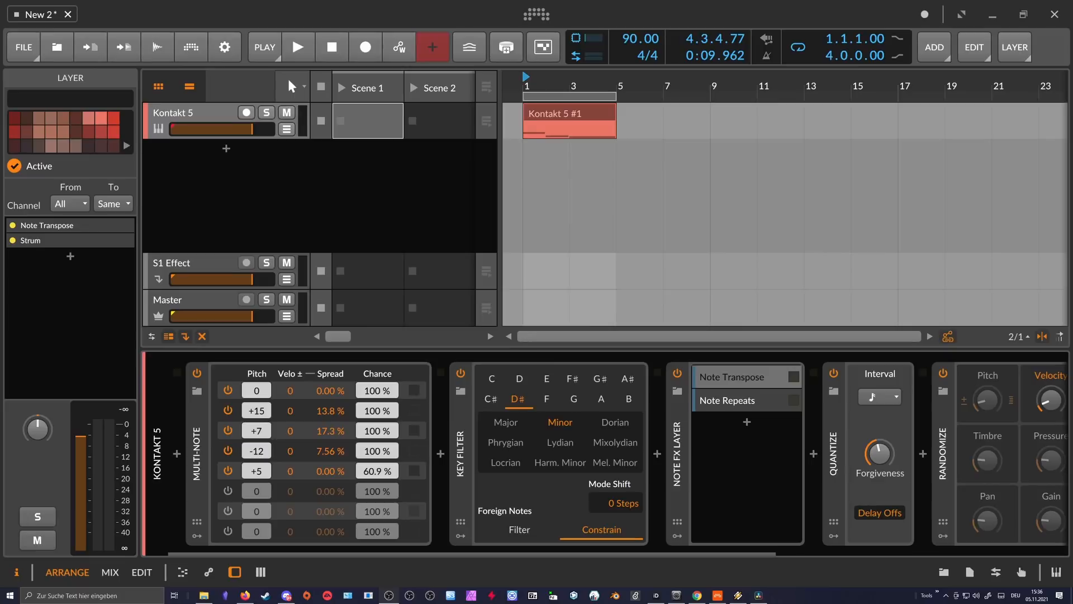
- Open the Kontakt 5 #1 clip and review its D#2, B1 and A#1 notes
{"action": "left_click_drag", "start_coordinate": [552, 84], "coordinate": [552, 101]}
{"action": "double_click", "coordinate": [553, 120]}
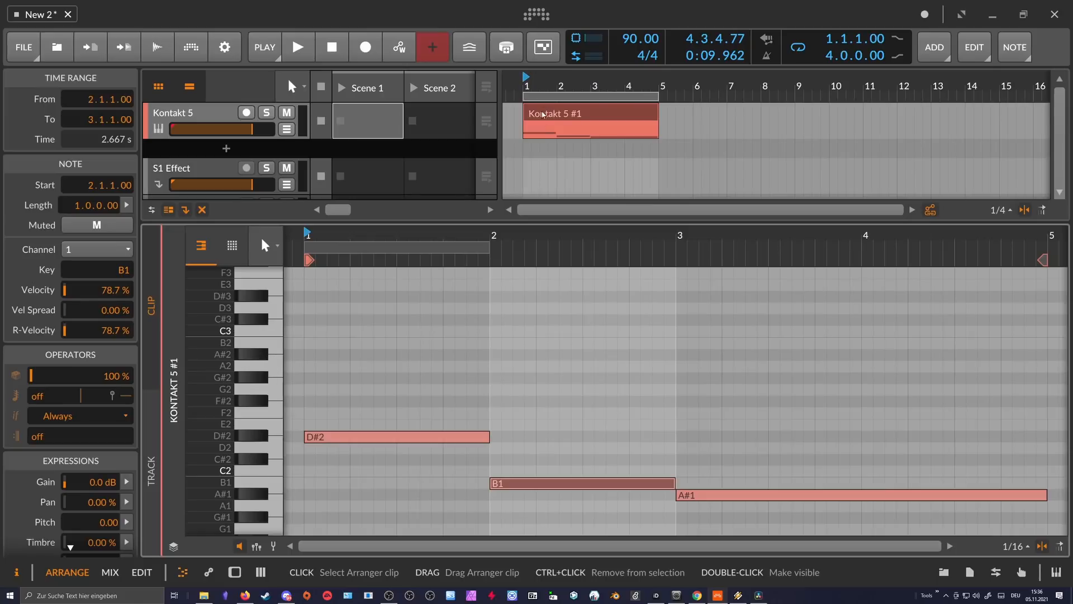
{"action": "left_click_drag", "start_coordinate": [436, 247], "coordinate": [437, 229]}
{"action": "left_click", "coordinate": [444, 412]}
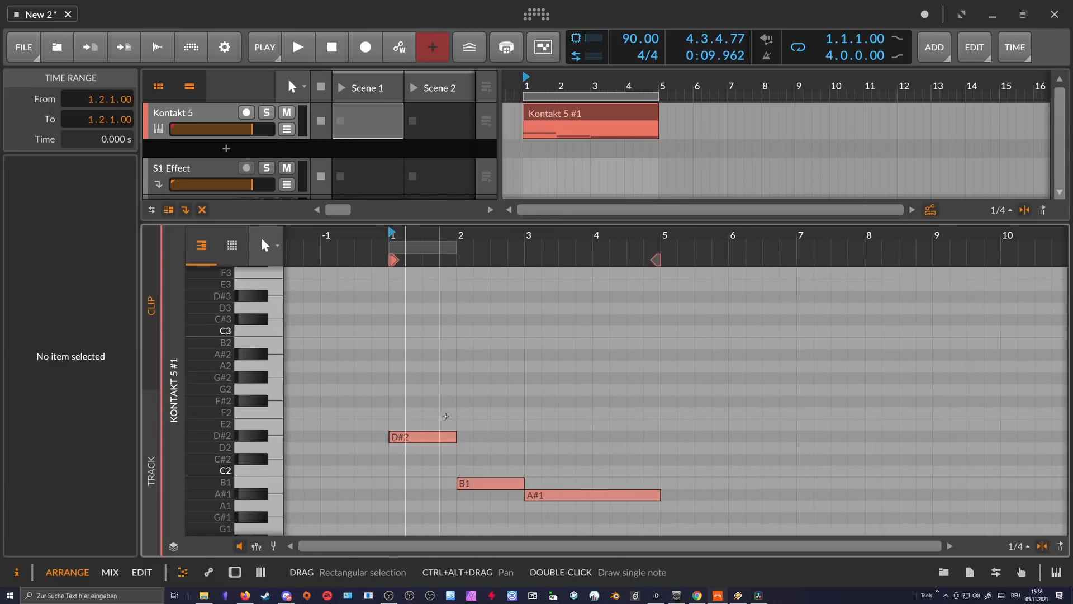
{"action": "scroll", "coordinate": [444, 407], "scroll_direction": "down", "scroll_amount": 2}
{"action": "left_click_drag", "start_coordinate": [398, 350], "coordinate": [538, 500]}
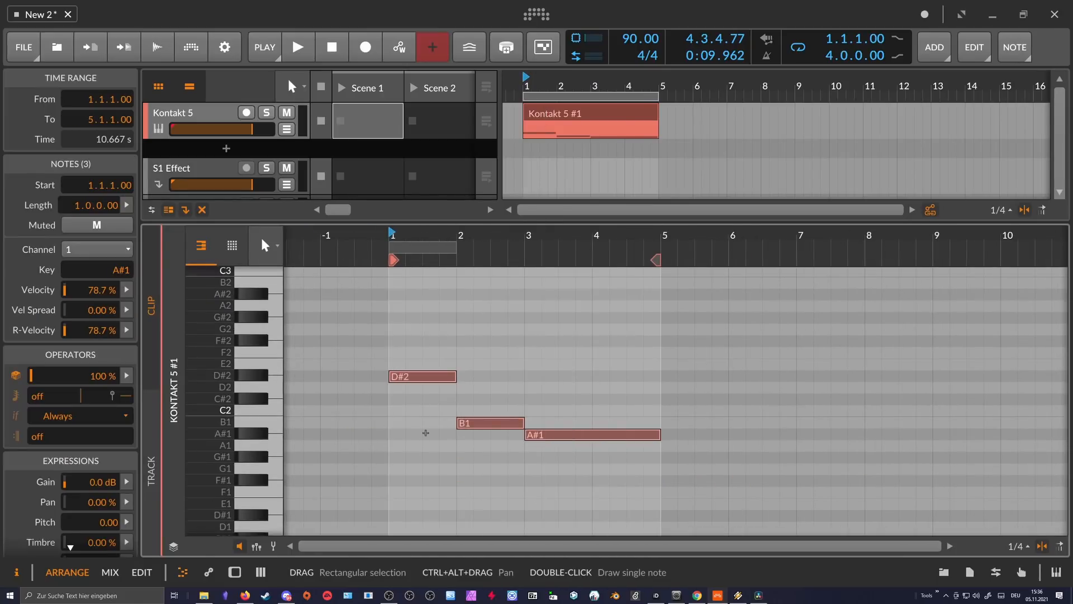
{"action": "left_click", "coordinate": [407, 416]}
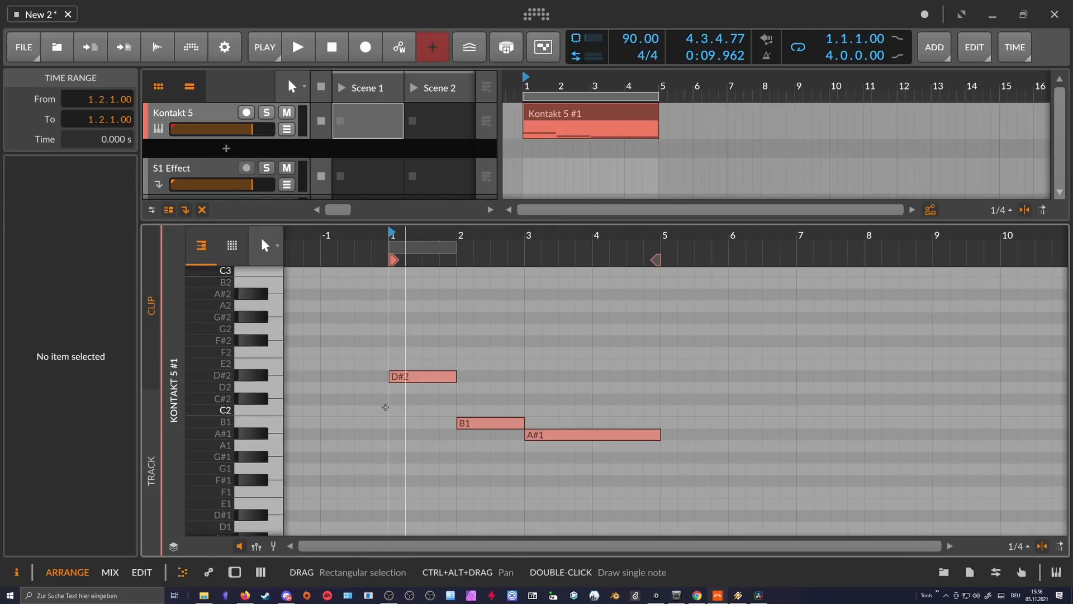
- Inspect the Multi-note device on the Kontakt 5 track and reopen the clip to examine the D#2 note
{"action": "double_click", "coordinate": [232, 114]}
{"action": "left_click_drag", "start_coordinate": [485, 553], "coordinate": [387, 547]}
{"action": "left_click", "coordinate": [199, 469]}
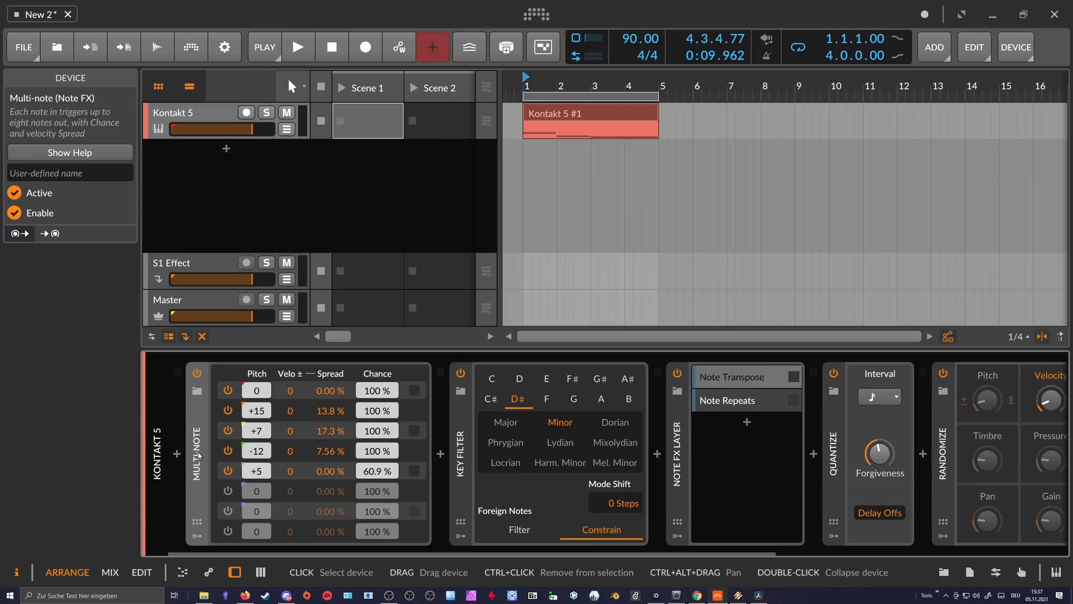
{"action": "double_click", "coordinate": [546, 116]}
{"action": "left_click_drag", "start_coordinate": [369, 373], "coordinate": [774, 527]}
{"action": "left_click_drag", "start_coordinate": [335, 391], "coordinate": [345, 438]}
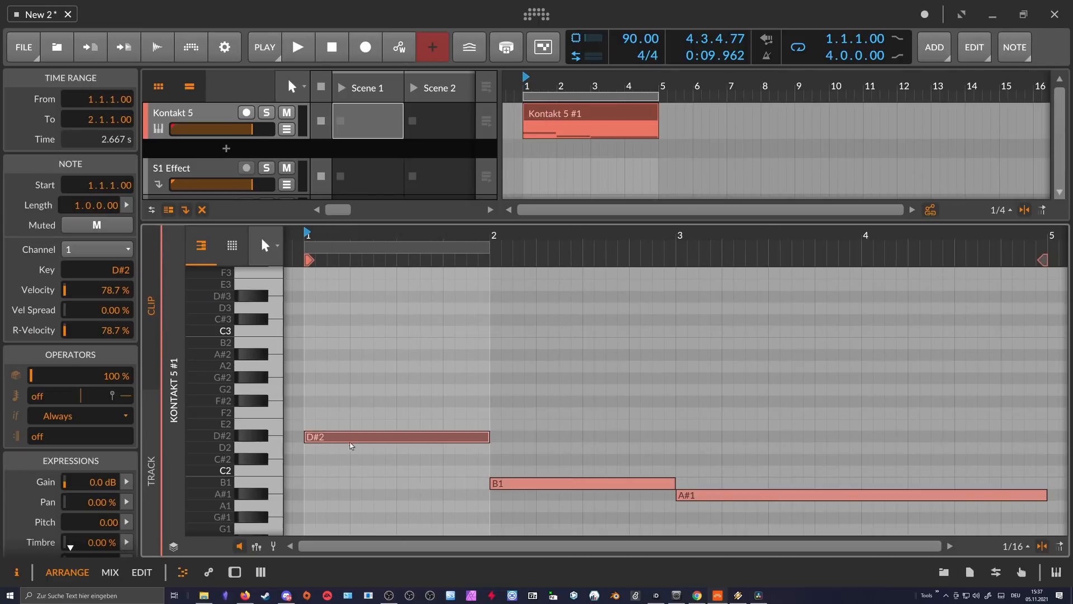
- Lower the chance of Multi-note's +5 note to 49.9 %
{"action": "key", "text": "d"}
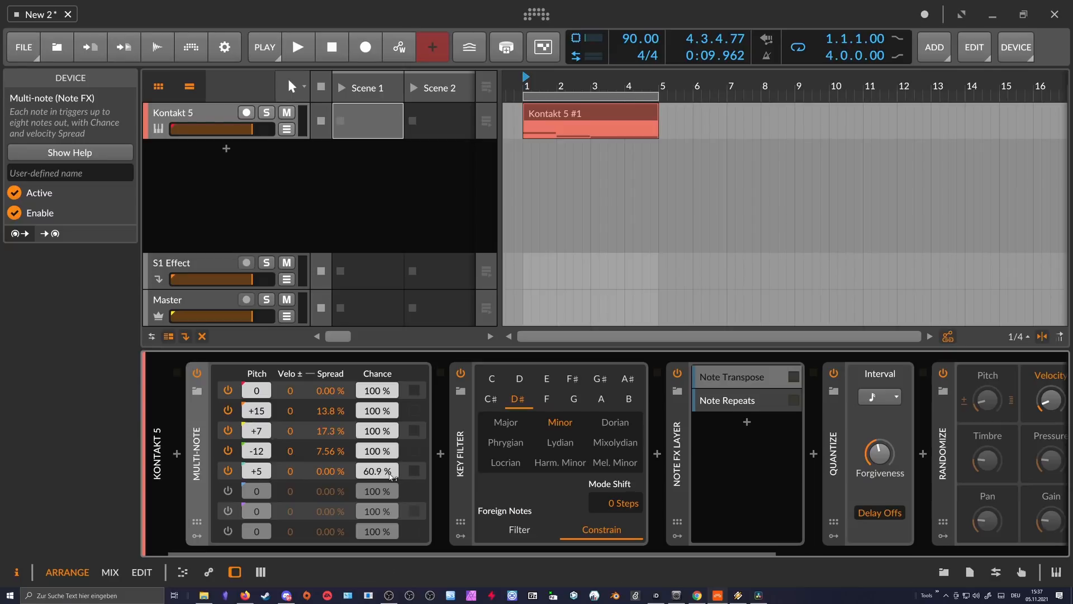
{"action": "left_click_drag", "start_coordinate": [374, 473], "coordinate": [375, 480]}
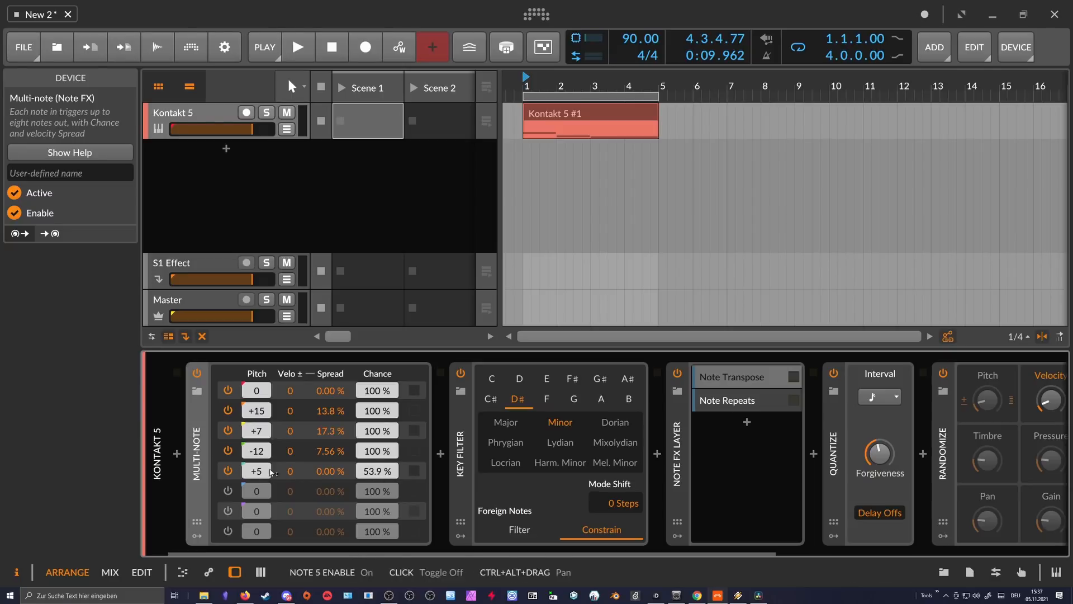
{"action": "left_click_drag", "start_coordinate": [370, 469], "coordinate": [370, 481]}
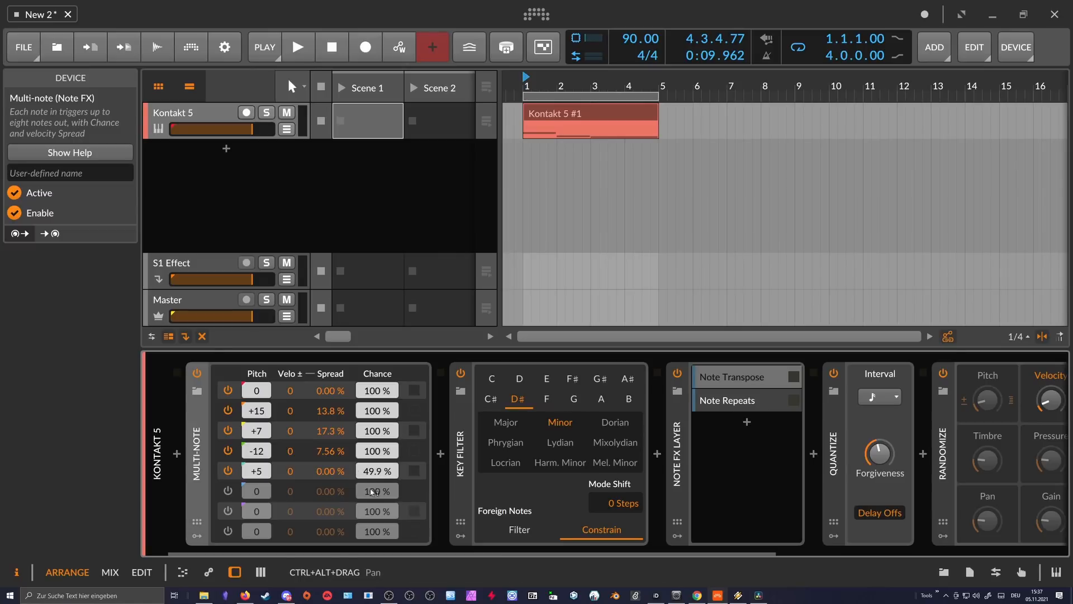
- Recheck the clip's notes against Multi-note and inspect the Key Filter and the devices following it
{"action": "double_click", "coordinate": [580, 120]}
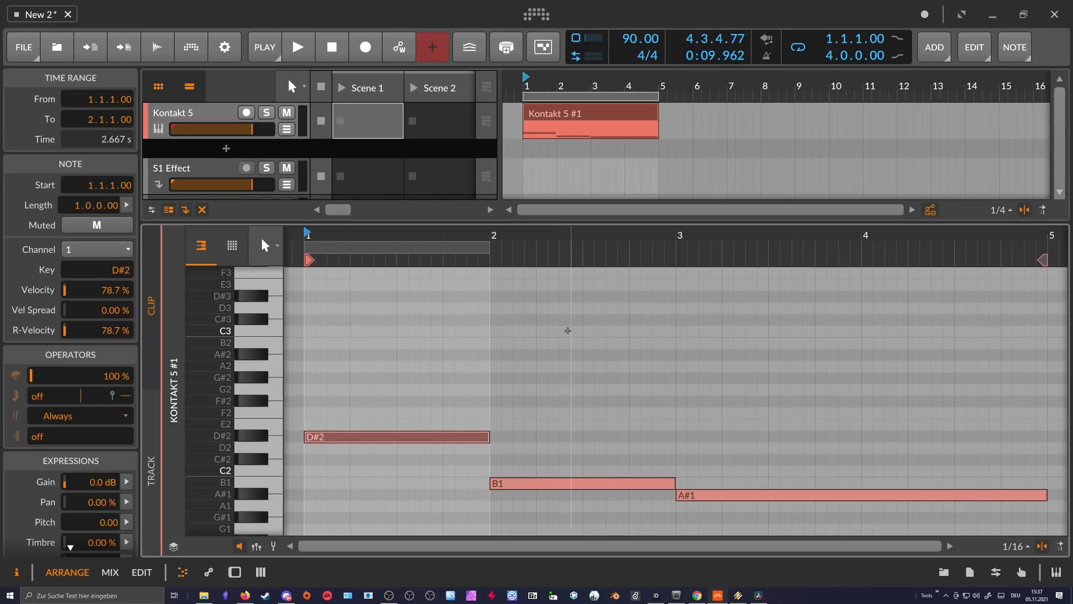
{"action": "double_click", "coordinate": [219, 116]}
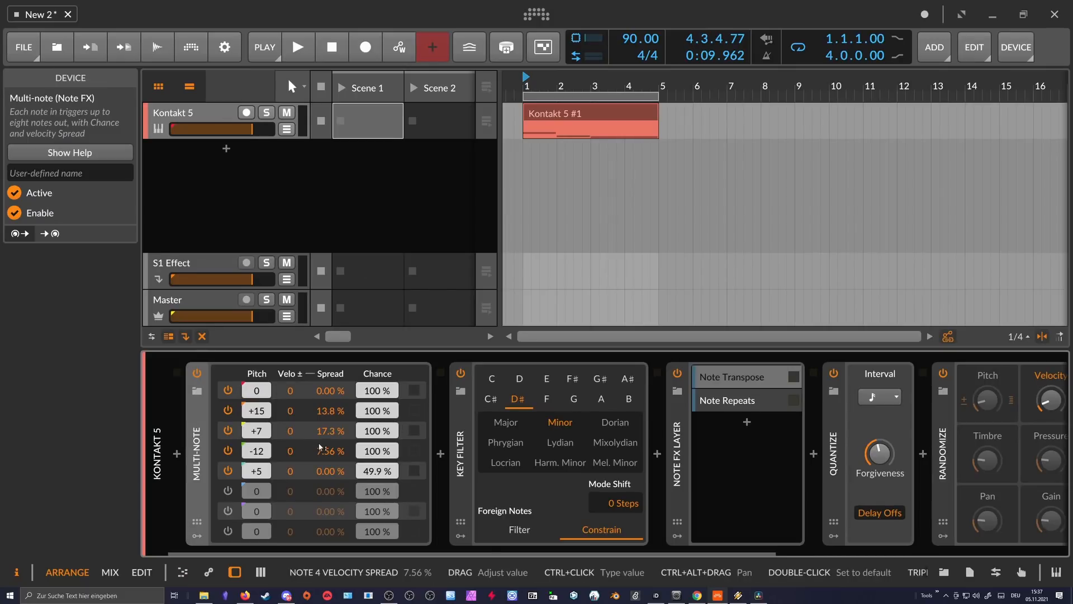
{"action": "left_click", "coordinate": [462, 438]}
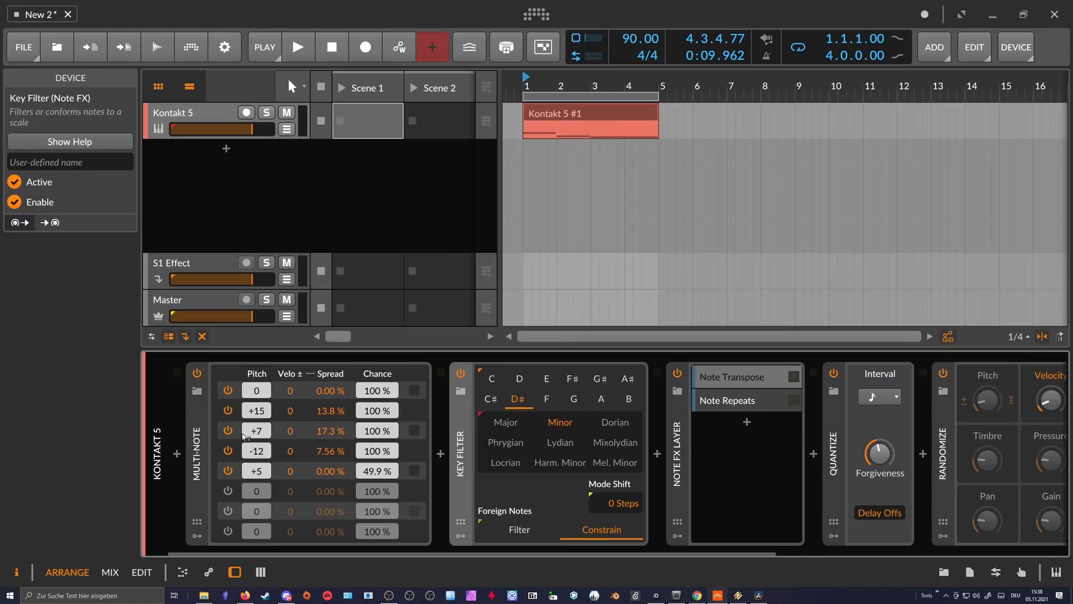
{"action": "mouse_move", "coordinate": [395, 553]}
{"action": "left_mouse_down"}
{"action": "mouse_move", "coordinate": [492, 551]}
{"action": "mouse_move", "coordinate": [394, 552]}
{"action": "left_mouse_up"}
{"action": "left_click_drag", "start_coordinate": [474, 556], "coordinate": [646, 556]}
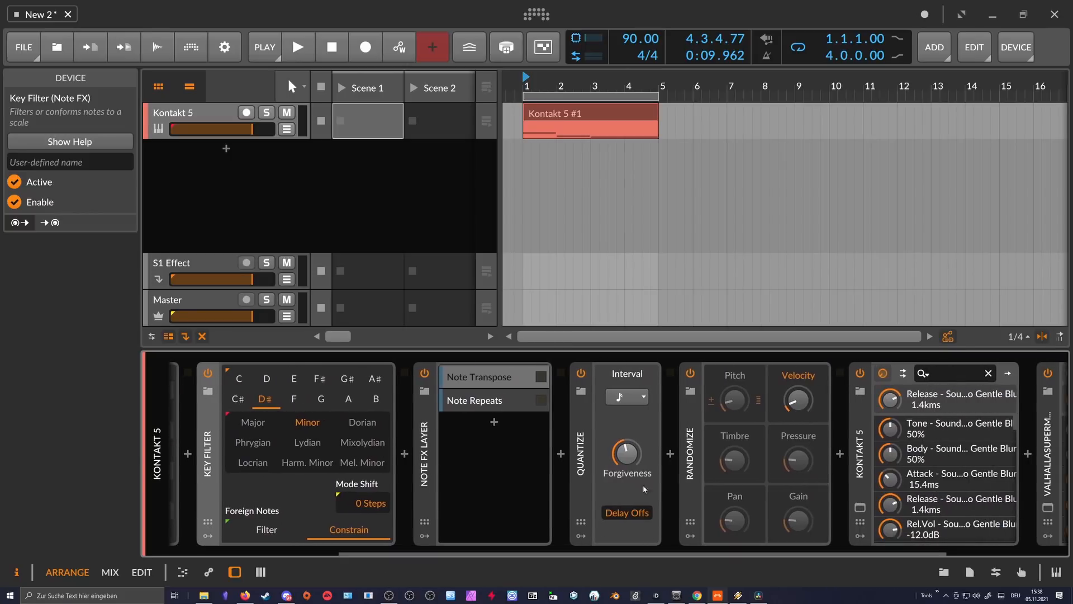
- Compare the devices inside the Note FX Layer's Note Transpose and Note Repeats layers
{"action": "left_click", "coordinate": [427, 462]}
{"action": "left_click", "coordinate": [483, 378]}
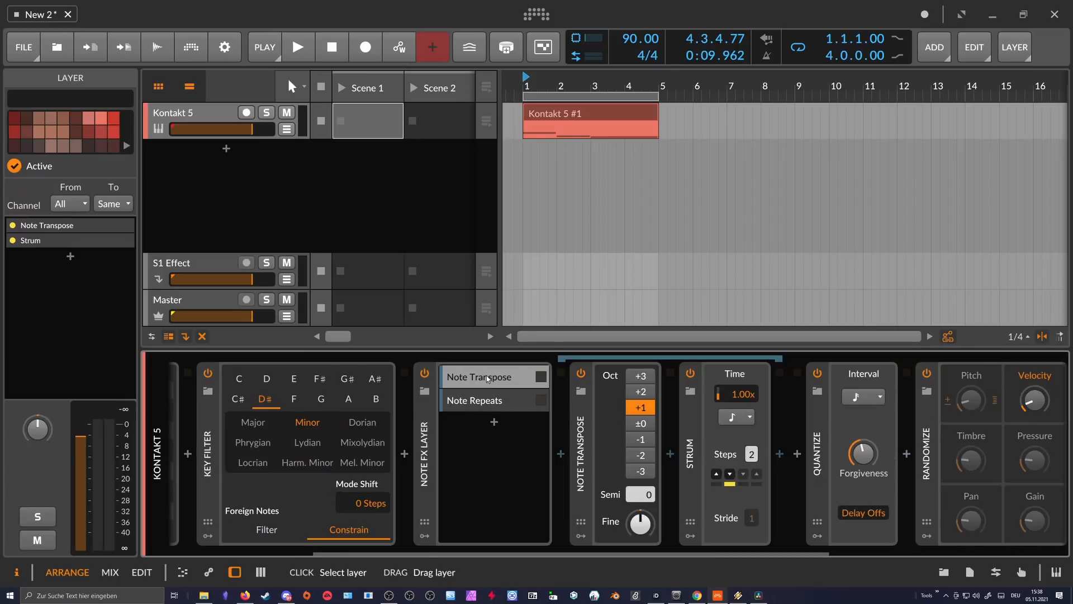
{"action": "left_click", "coordinate": [487, 398]}
{"action": "left_click", "coordinate": [487, 382]}
{"action": "left_click", "coordinate": [488, 399]}
{"action": "left_click", "coordinate": [484, 385]}
{"action": "scroll", "coordinate": [522, 455], "scroll_direction": "right", "scroll_amount": 1}
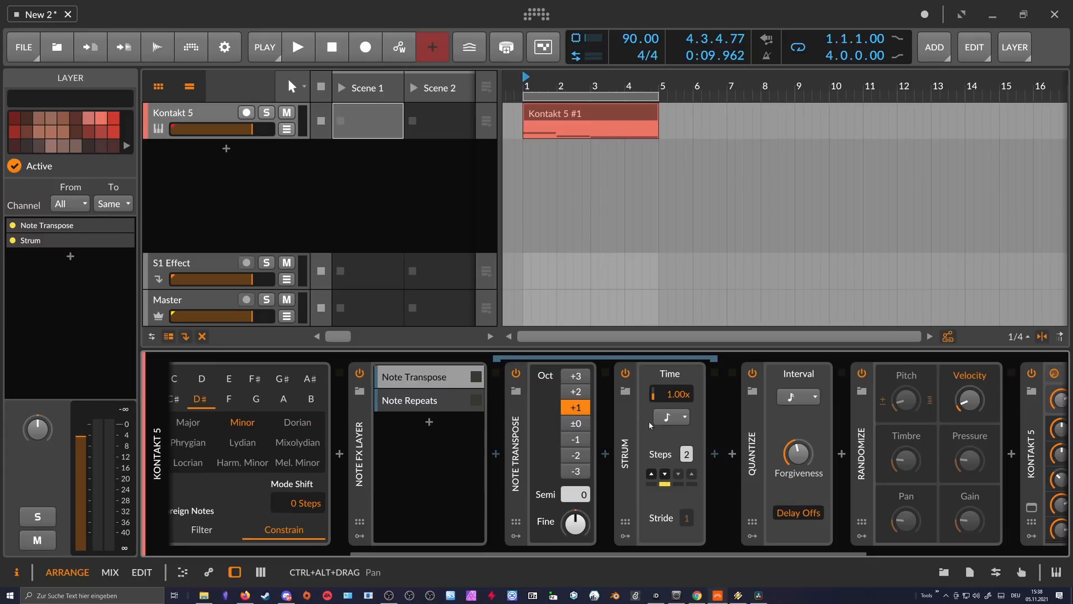
- Inspect the Strum device and deactivate the Note Repeats layer
{"action": "left_click", "coordinate": [631, 444]}
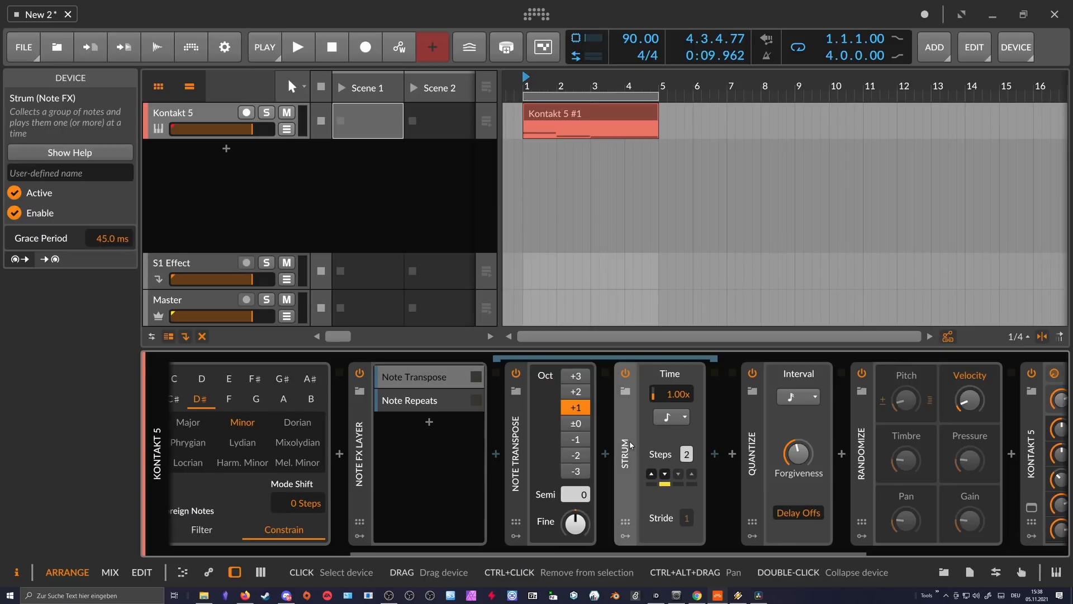
{"action": "right_click", "coordinate": [439, 402]}
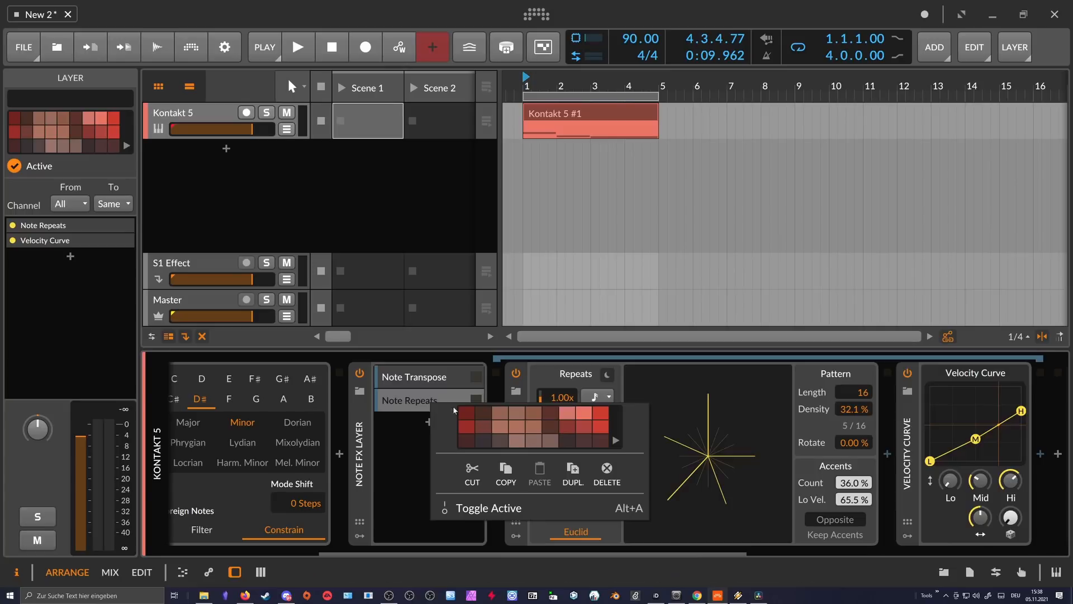
{"action": "left_click", "coordinate": [518, 509]}
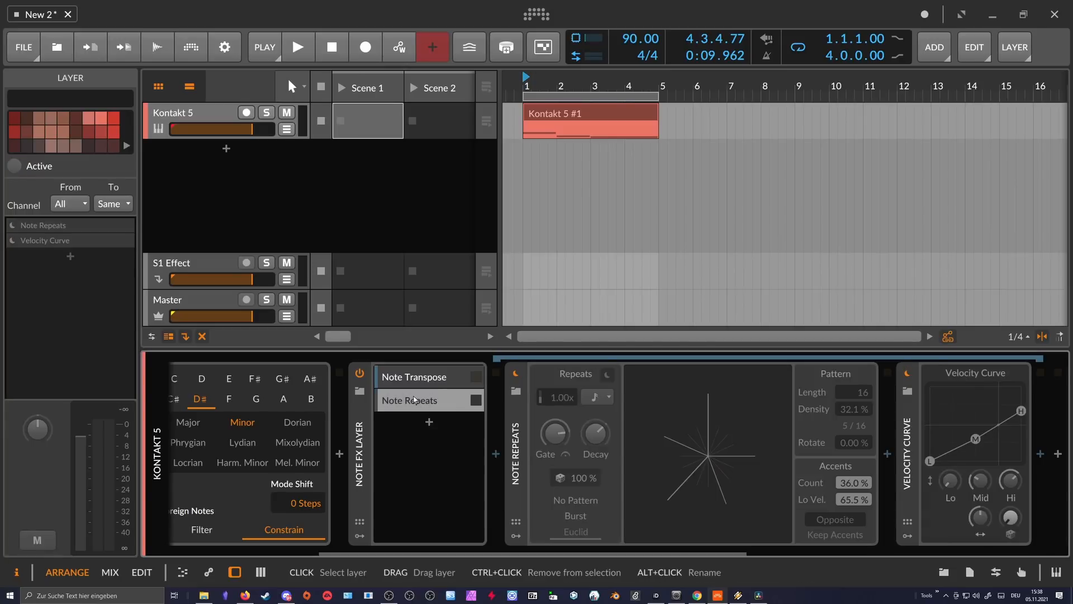
- Show the Note Transpose layer's devices and briefly play the clip to watch the Strum steps
{"action": "left_click", "coordinate": [437, 385]}
{"action": "left_click_drag", "start_coordinate": [522, 555], "coordinate": [573, 555]}
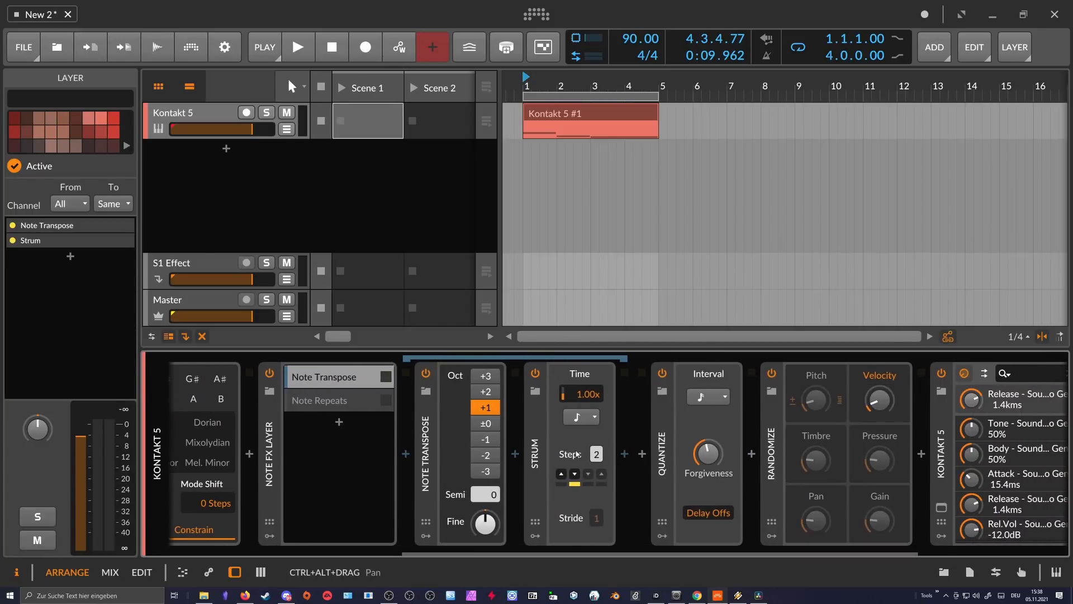
{"action": "key", "text": "space"}
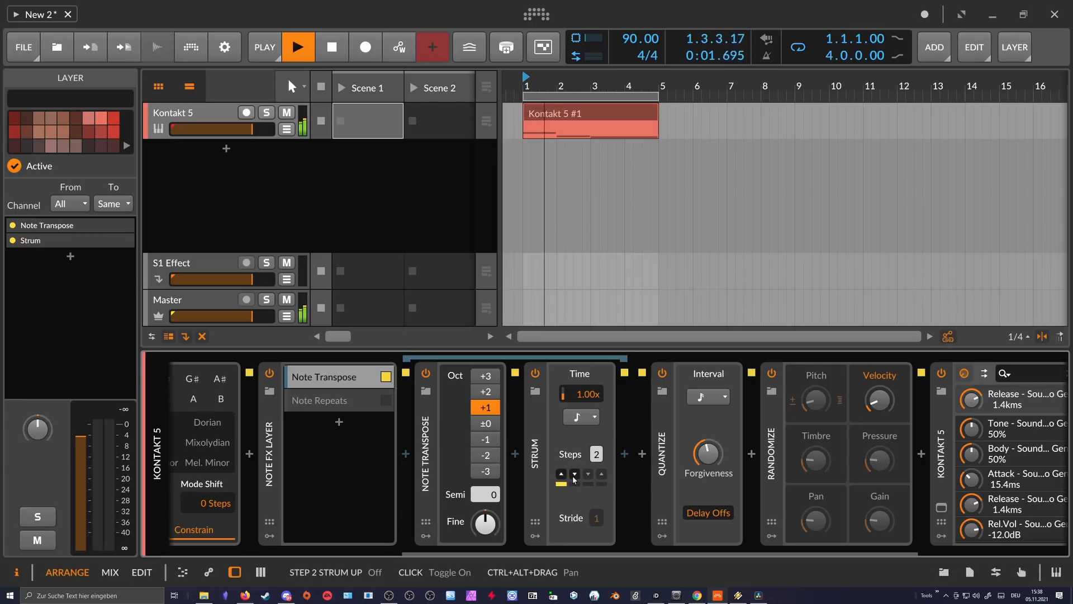
{"action": "key", "text": "space"}
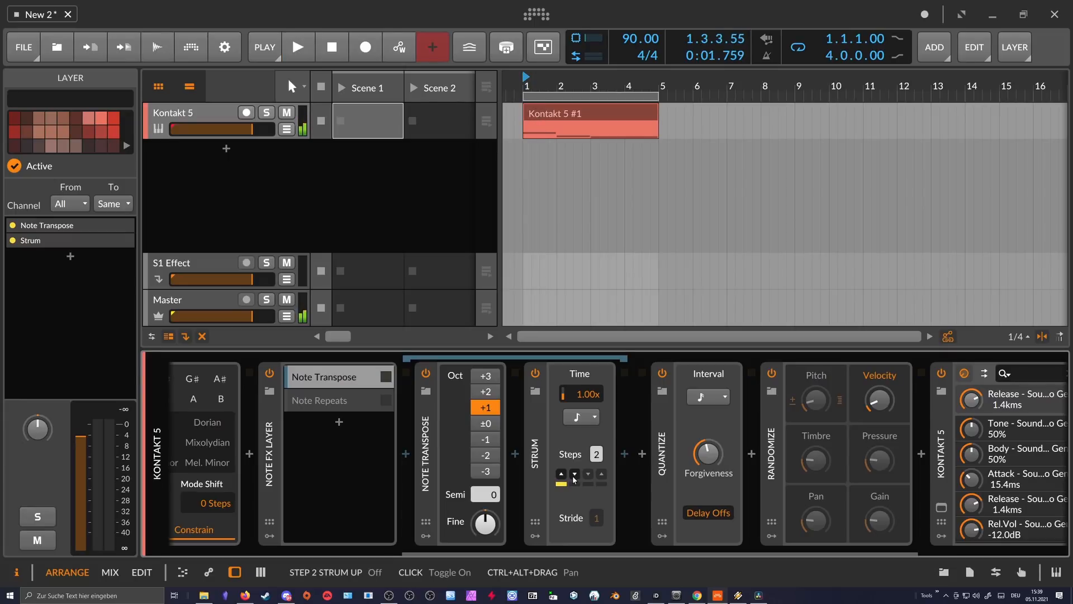
- Compare playback of the clip with Strum switched off and switched back on, and select the Strum device
{"action": "left_click", "coordinate": [535, 374]}
{"action": "key", "text": "space"}
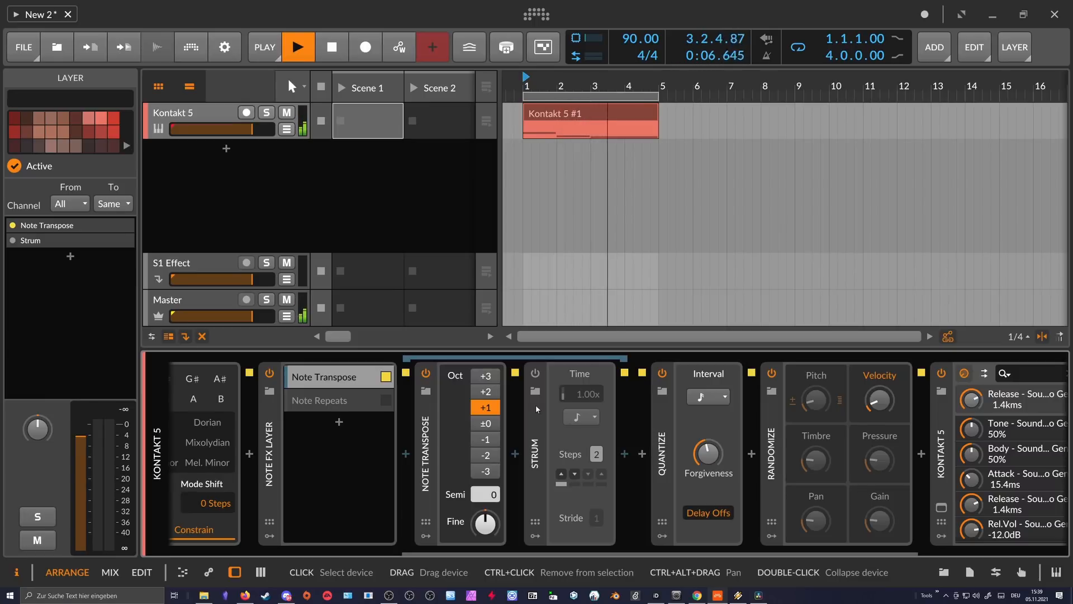
{"action": "key", "text": "space"}
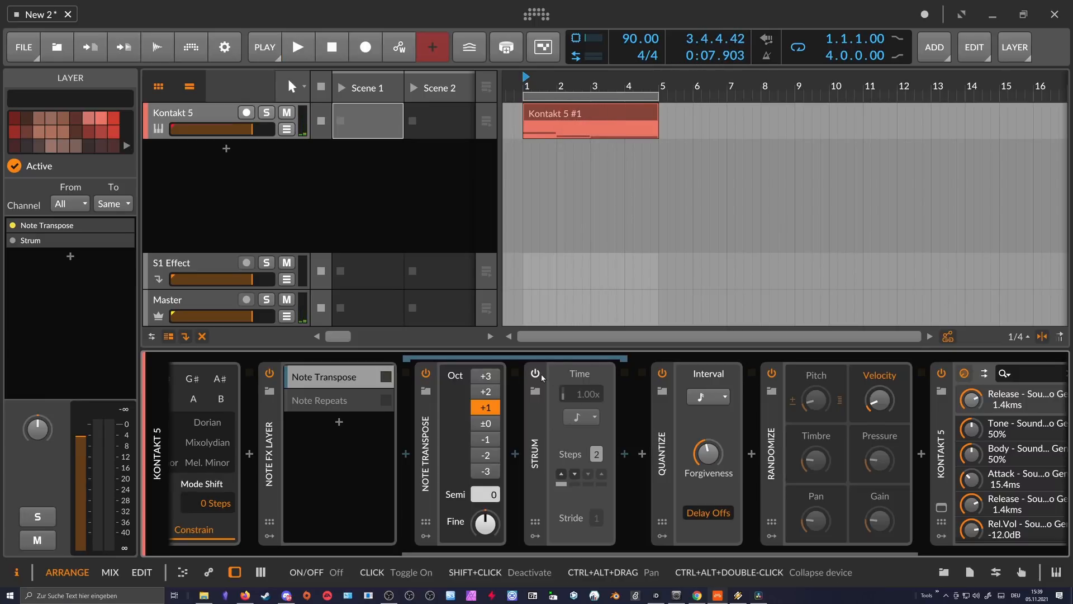
{"action": "left_click", "coordinate": [536, 373]}
{"action": "key", "text": "space"}
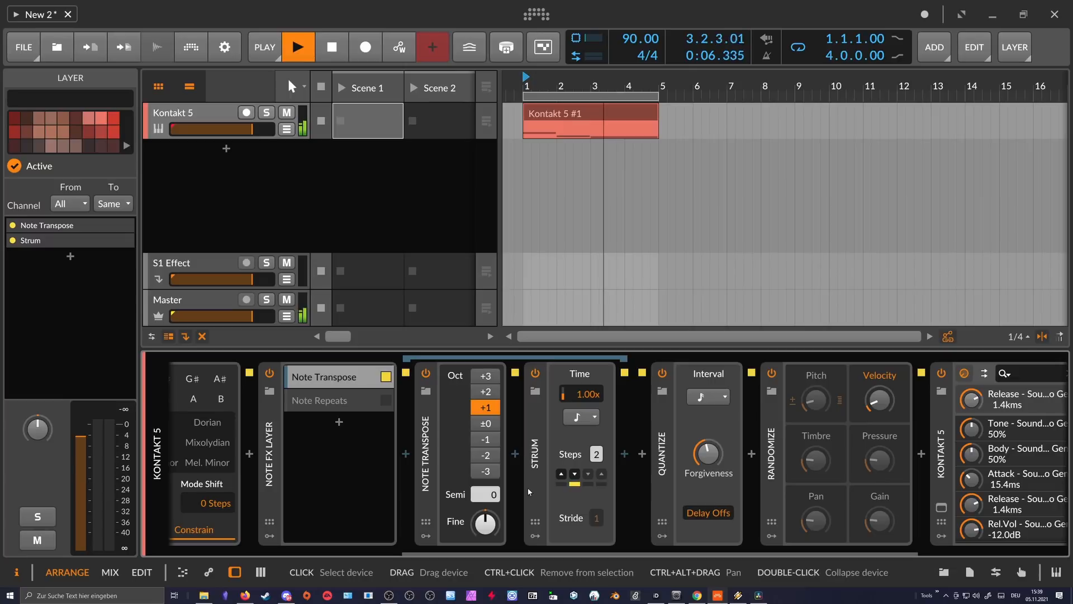
{"action": "key", "text": "space"}
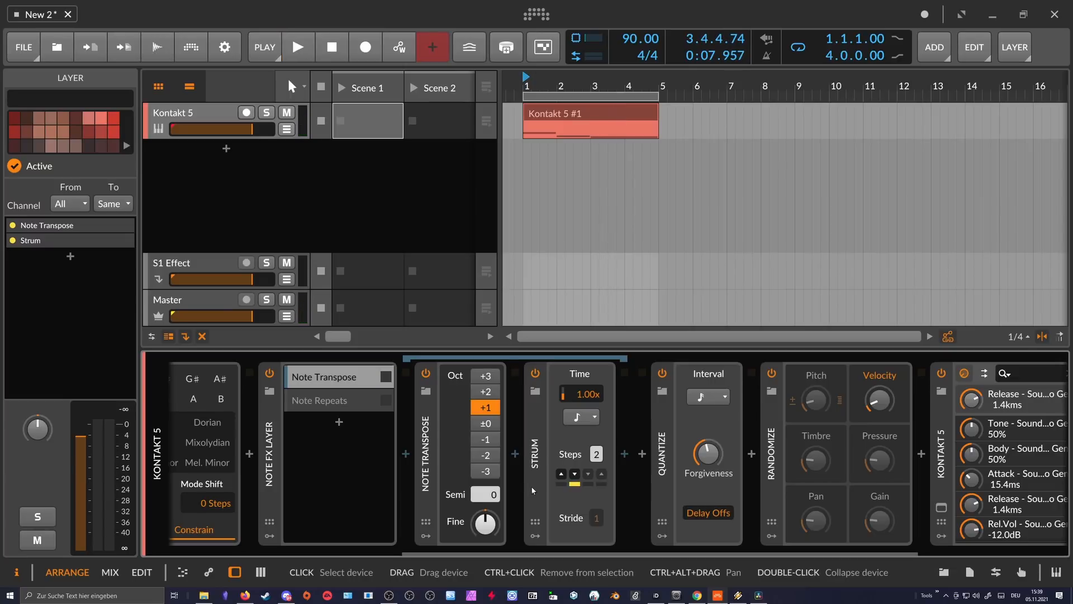
{"action": "left_click", "coordinate": [532, 485]}
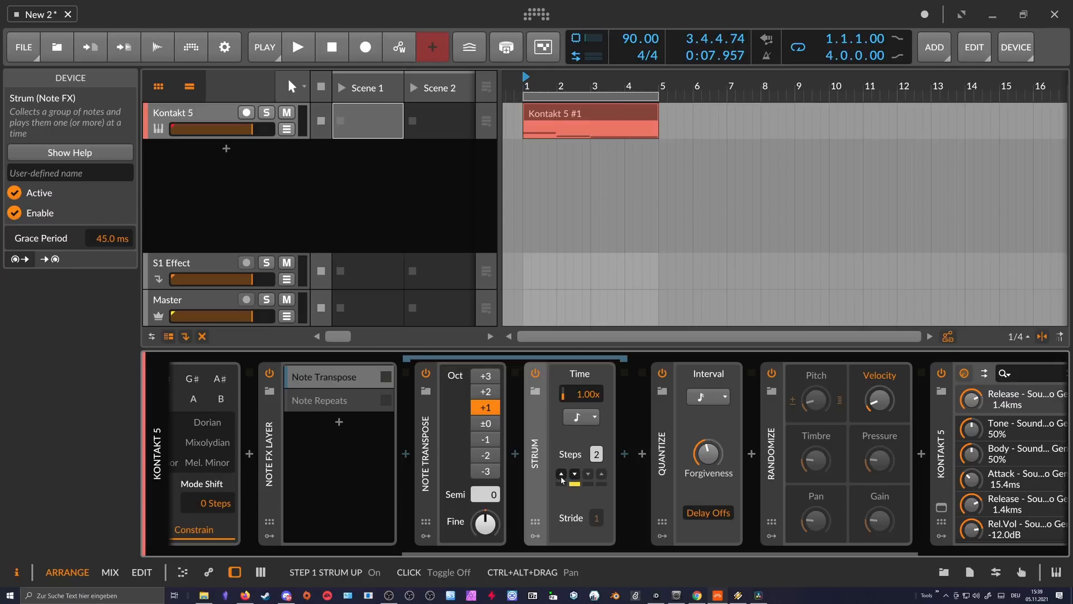
- Audition the clip with the Strum rate at 0.34x and 0.38x, and reset the rate to its default
{"action": "key", "text": "space"}
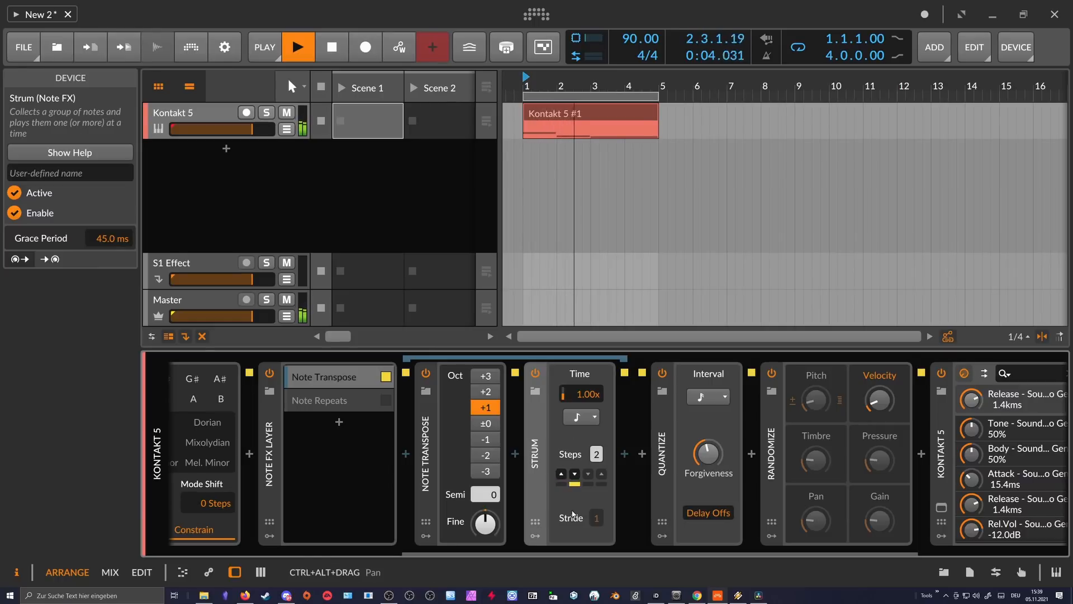
{"action": "key", "text": "space"}
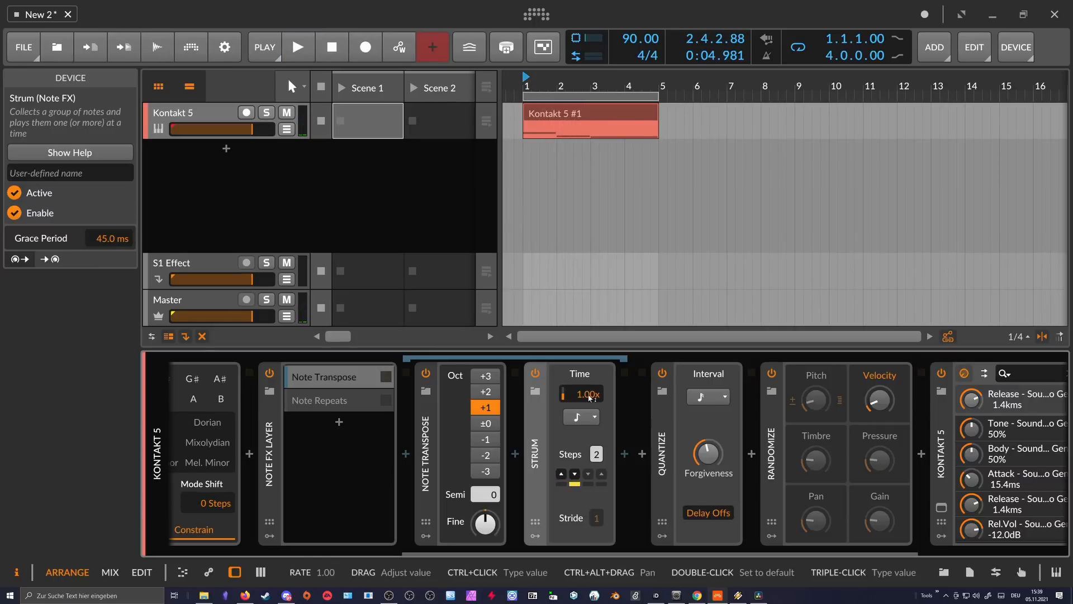
{"action": "key", "text": "space"}
{"action": "left_click_drag", "start_coordinate": [581, 399], "coordinate": [581, 441]}
{"action": "key", "text": "space"}
{"action": "key", "text": "space"}
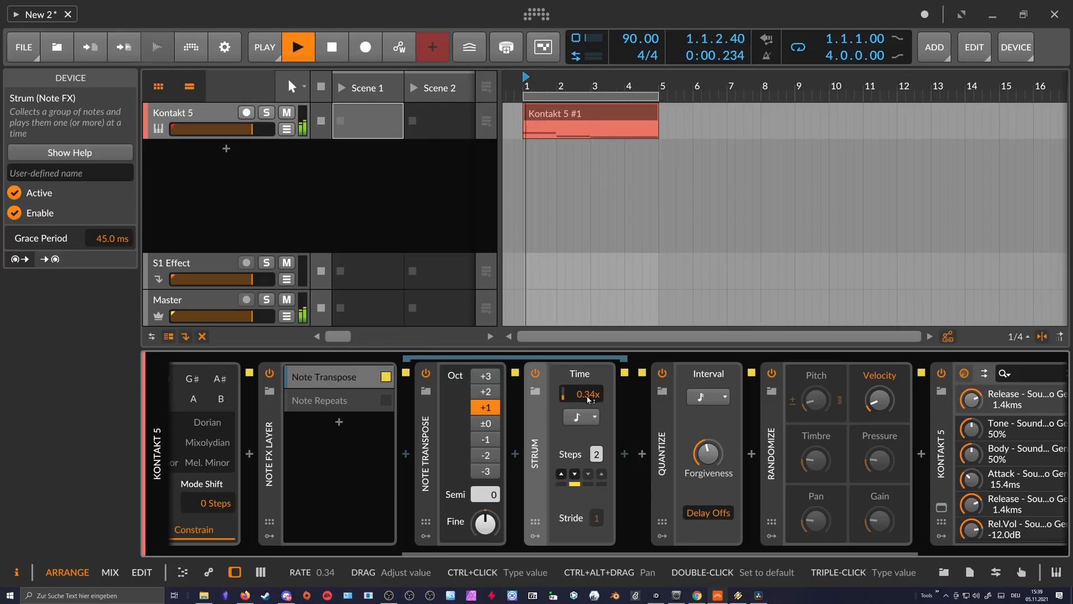
{"action": "mouse_move", "coordinate": [587, 395]}
{"action": "left_mouse_down"}
{"action": "mouse_move", "coordinate": [587, 348]}
{"action": "mouse_move", "coordinate": [588, 398]}
{"action": "left_mouse_up"}
{"action": "key", "text": "space"}
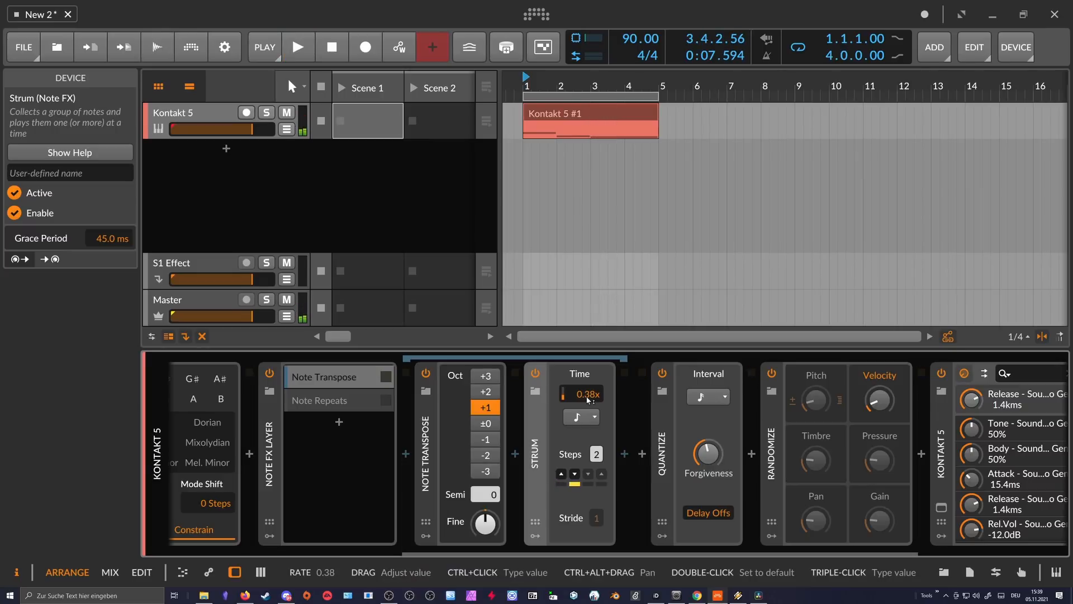
{"action": "double_click", "coordinate": [588, 397]}
- Show the Kontakt 5 track's Strum rate automation and ramp it from 0.08 at bar 1 to 1.00 at bar 2
{"action": "left_click", "coordinate": [286, 129]}
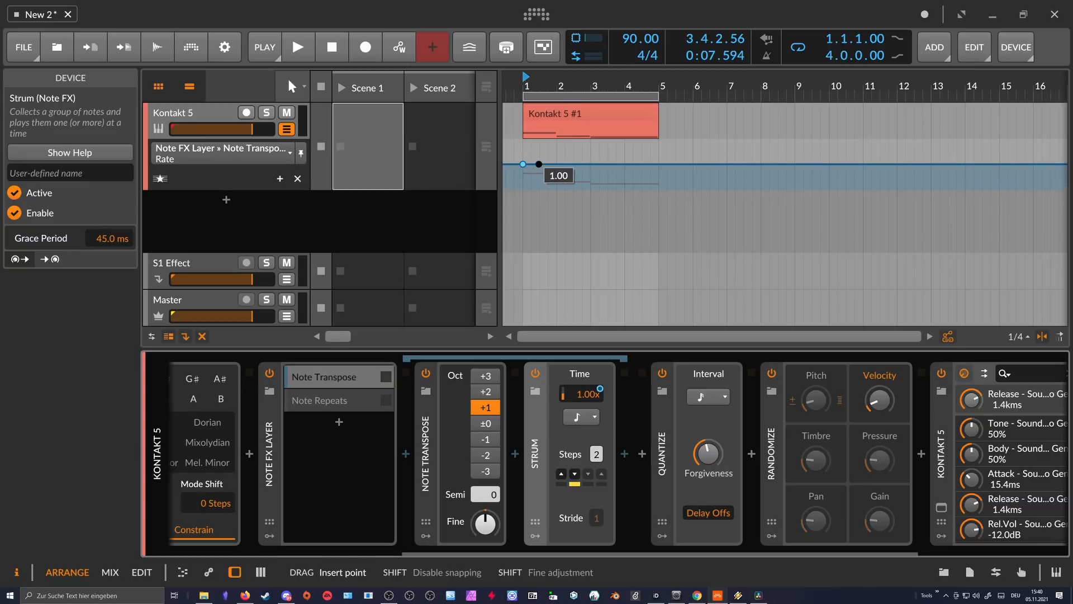
{"action": "left_click", "coordinate": [556, 164]}
{"action": "left_click_drag", "start_coordinate": [522, 164], "coordinate": [523, 179]}
- Play the clip several times from the start to audition the Strum rate ramp
{"action": "key", "text": "space"}
{"action": "key", "text": "space"}
{"action": "key", "text": "space"}
{"action": "key", "text": "space"}
{"action": "key", "text": "space"}
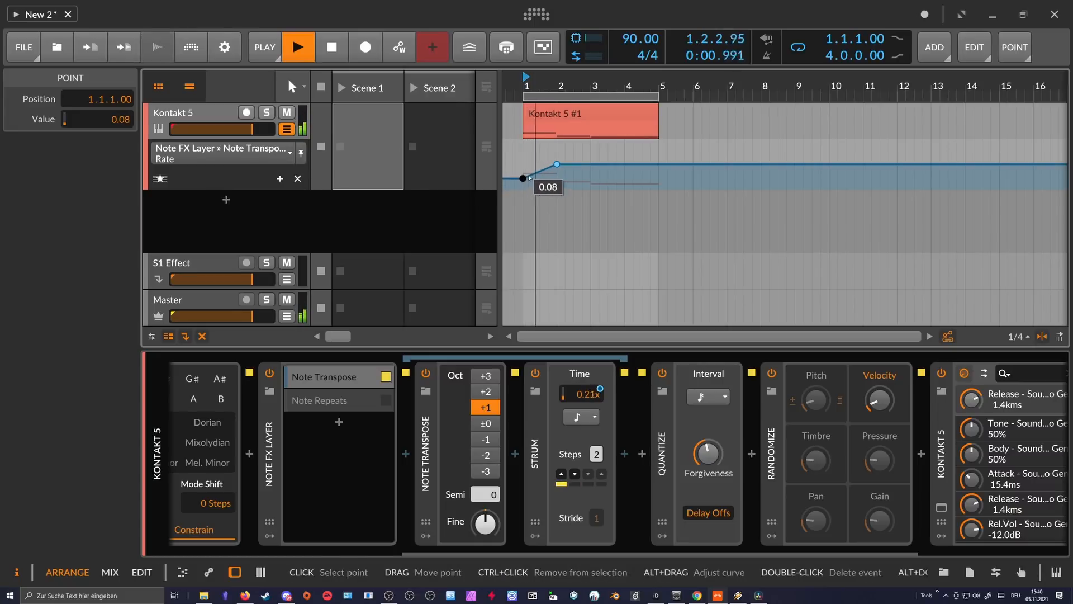
{"action": "key", "text": "space"}
{"action": "key", "text": "space"}
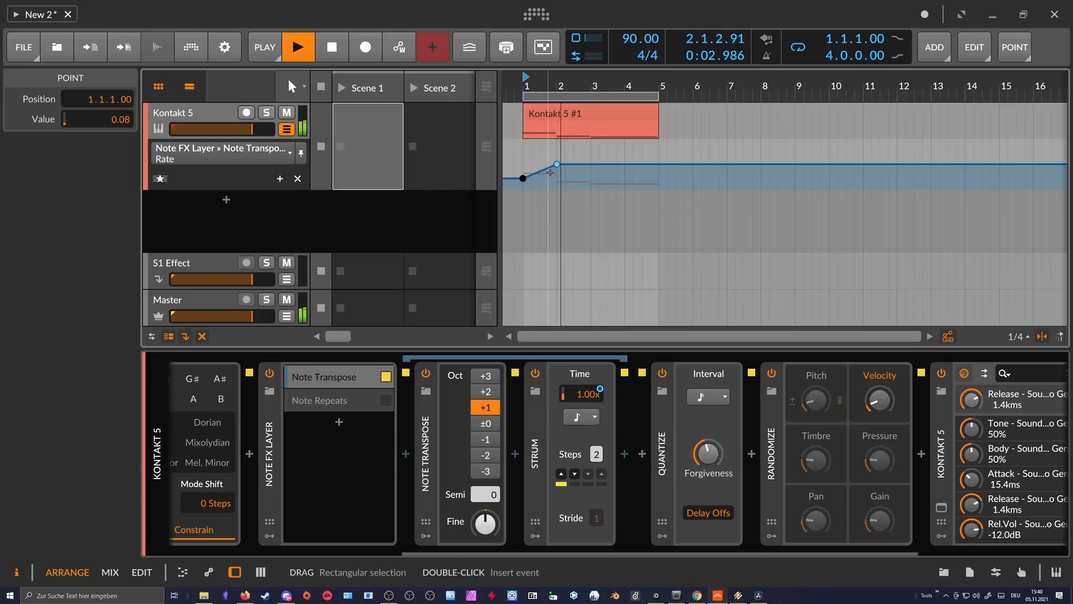
- Add a Strum rate automation point of 0.66 just before bar 3, raise the bar 1 point to 0.22, and audition the result
{"action": "left_click_drag", "start_coordinate": [587, 164], "coordinate": [590, 166]}
{"action": "left_click", "coordinate": [590, 97]}
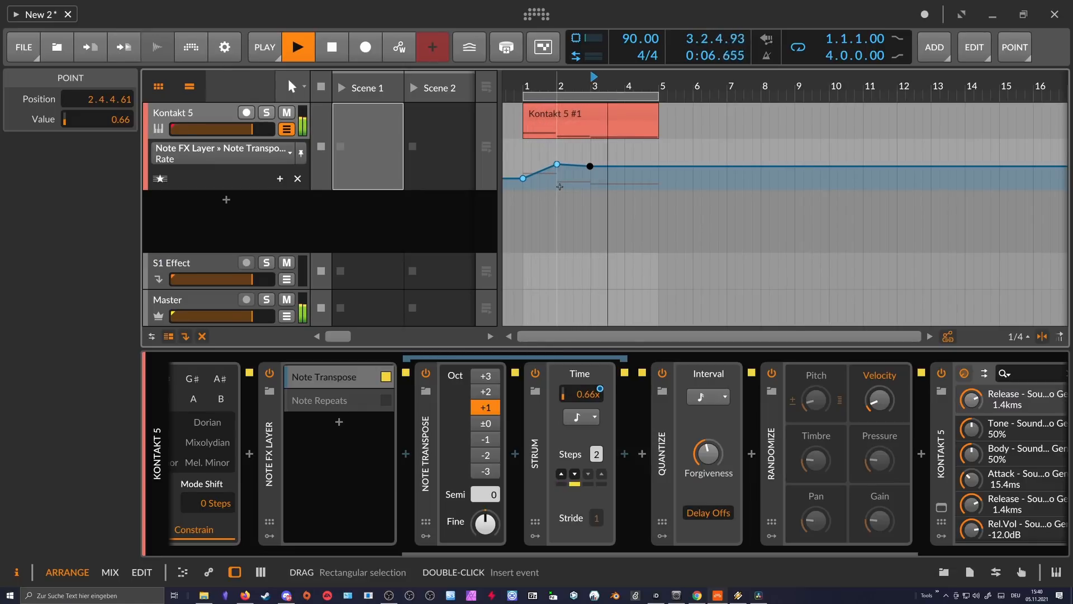
{"action": "key", "text": "space"}
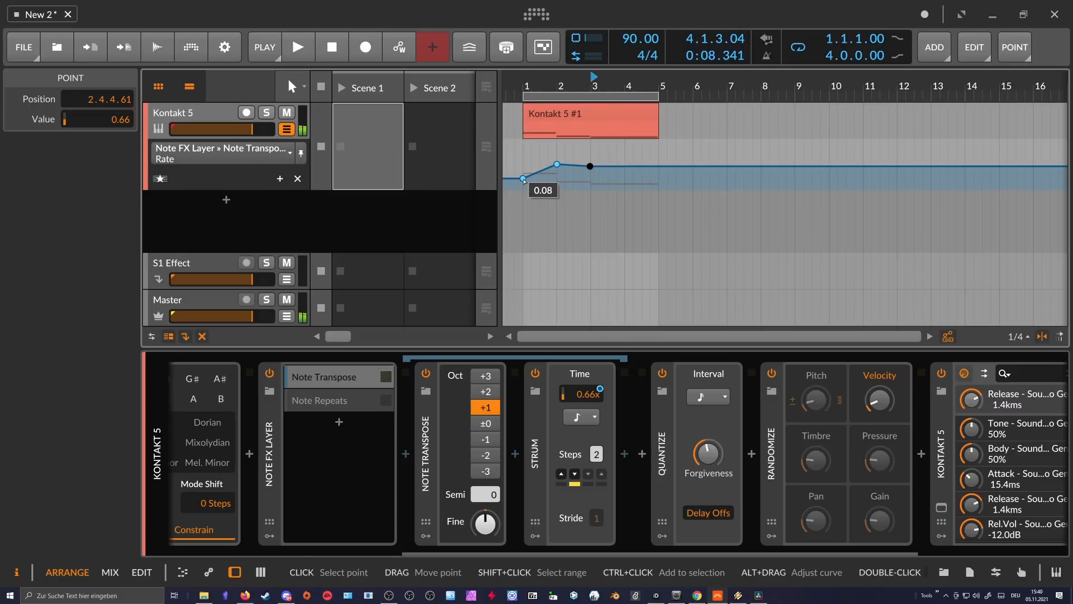
{"action": "left_click_drag", "start_coordinate": [524, 180], "coordinate": [523, 174]}
{"action": "key", "text": "space"}
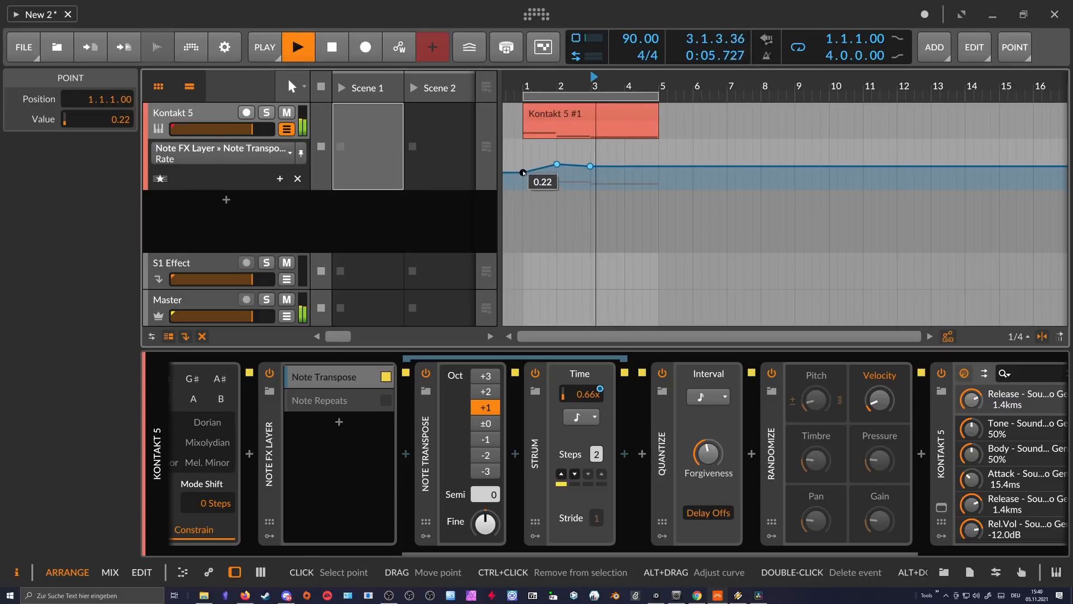
{"action": "key", "text": "space"}
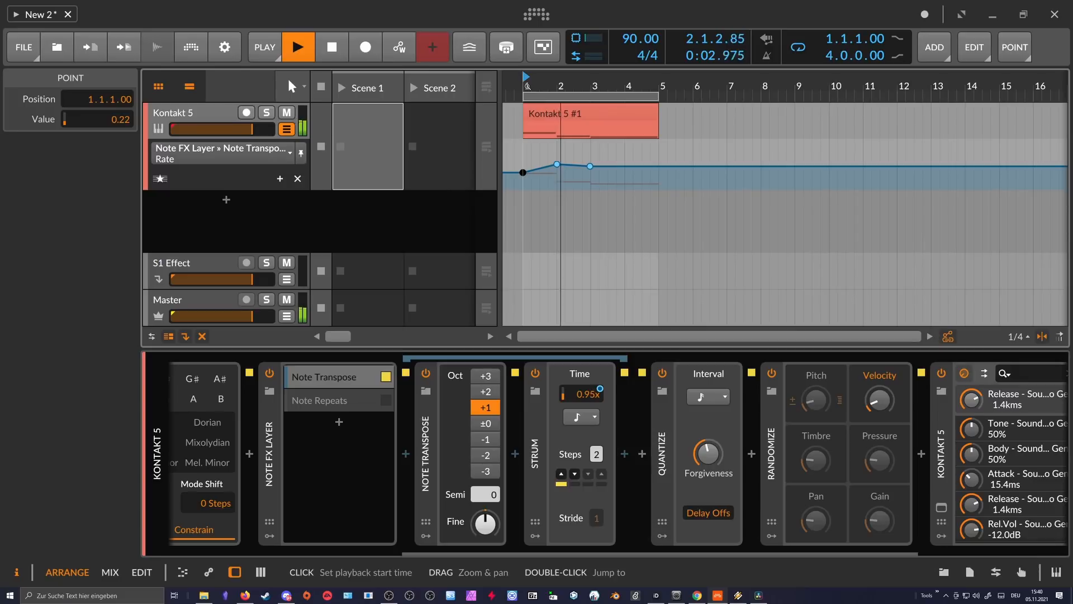
{"action": "key", "text": "space"}
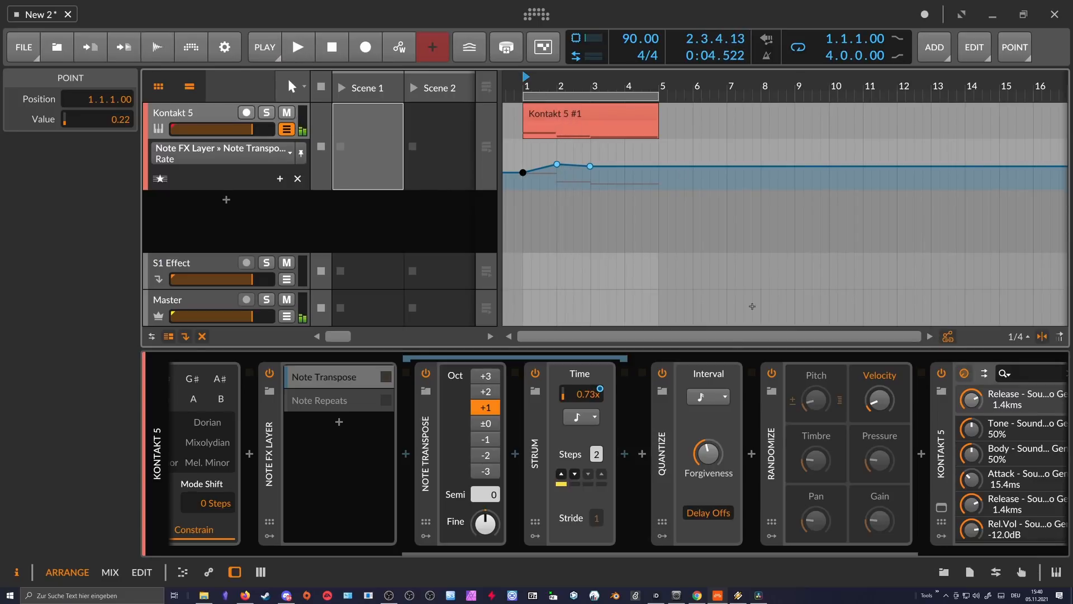
- Inspect the Quantize device's Forgiveness setting, switch on the metronome, and play the clip against it
{"action": "left_click", "coordinate": [656, 412]}
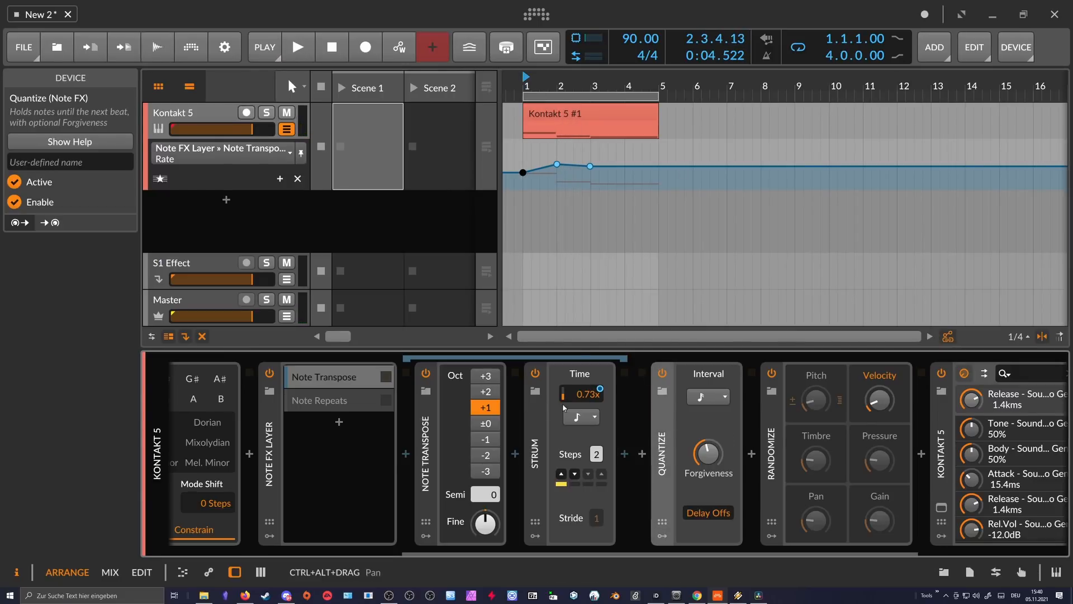
{"action": "left_click", "coordinate": [706, 448]}
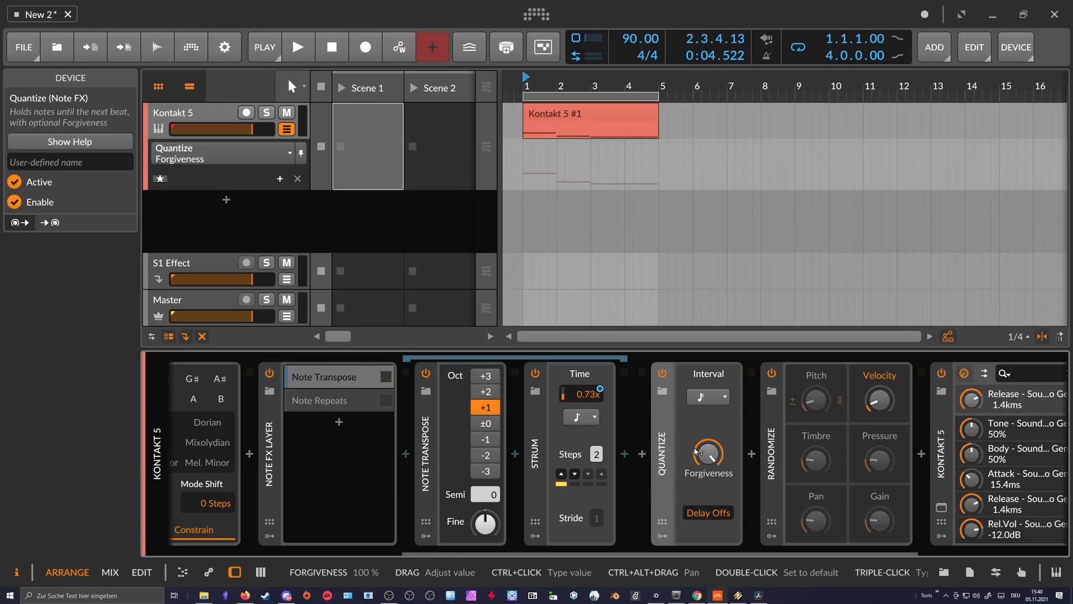
{"action": "left_click", "coordinate": [766, 56]}
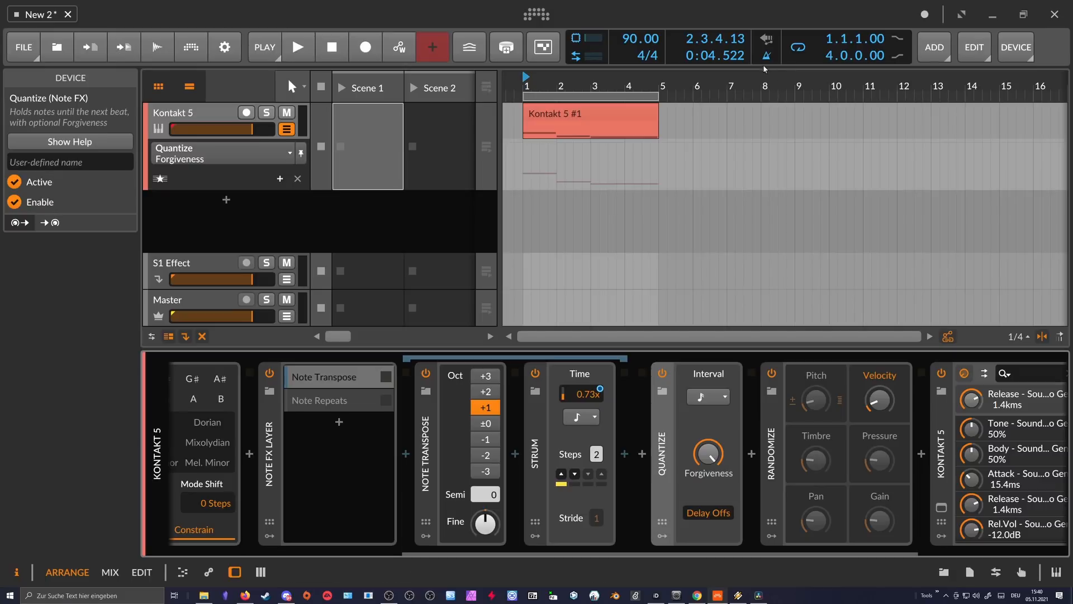
{"action": "key", "text": "space"}
{"action": "key", "text": "space"}
{"action": "key", "text": "space"}
{"action": "key", "text": "space"}
- Try low Quantize Forgiveness values, including 10.8 % and 7.75 %, while playing the clip against the metronome
{"action": "left_click_drag", "start_coordinate": [707, 450], "coordinate": [707, 536]}
{"action": "key", "text": "space"}
{"action": "key", "text": "space"}
{"action": "left_click_drag", "start_coordinate": [708, 453], "coordinate": [708, 447]}
{"action": "key", "text": "space"}
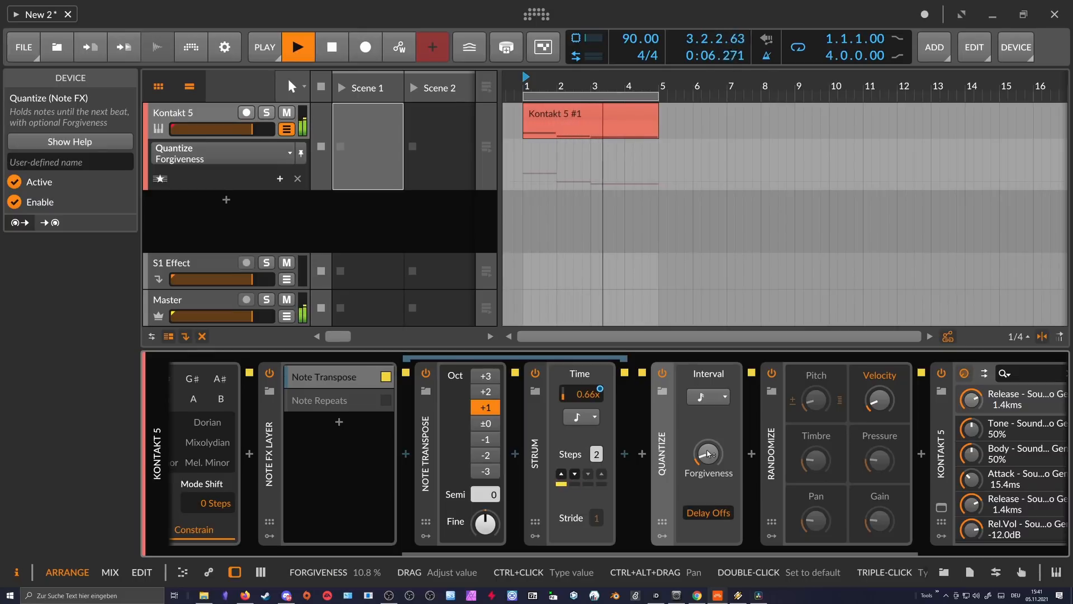
{"action": "left_click_drag", "start_coordinate": [708, 454], "coordinate": [708, 456]}
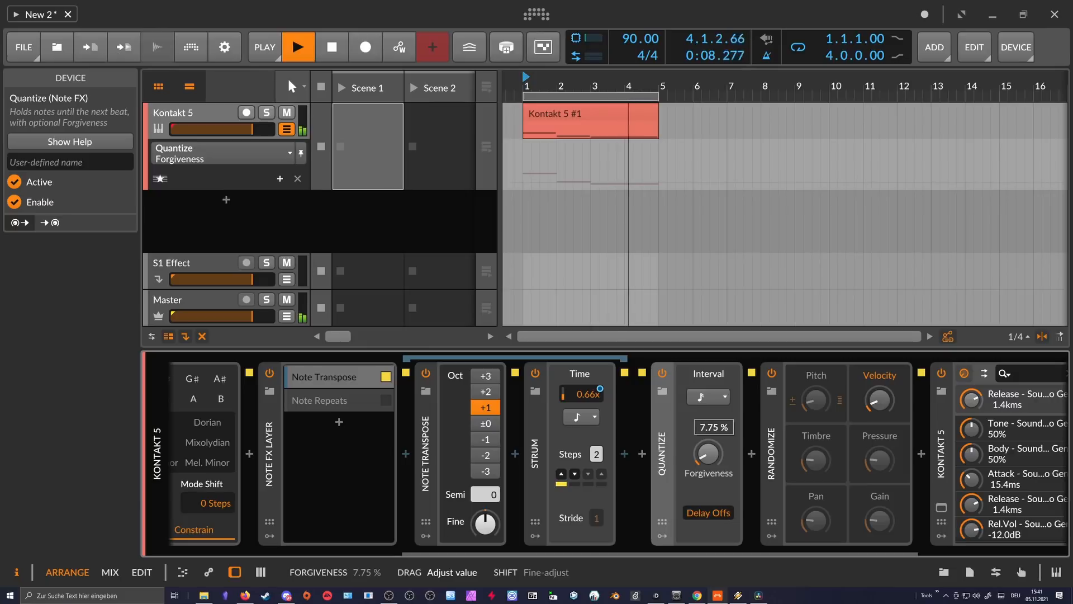
{"action": "key", "text": "space"}
{"action": "key", "text": "space"}
{"action": "key", "text": "space"}
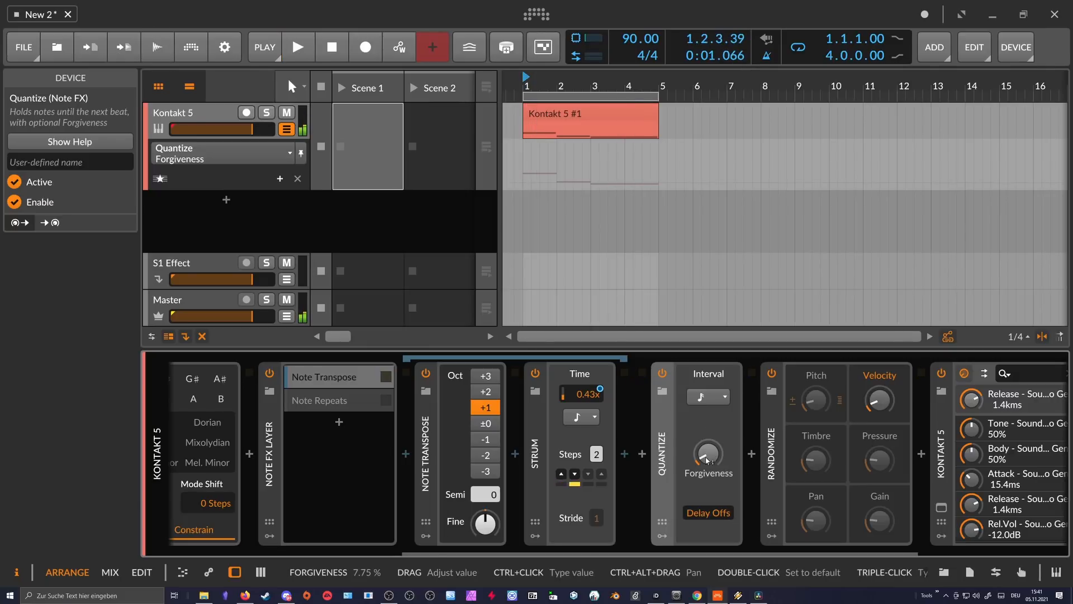
- Audition the clip with Quantize Forgiveness at 100 % and lower it to 18.5 % during playback
{"action": "key", "text": "space"}
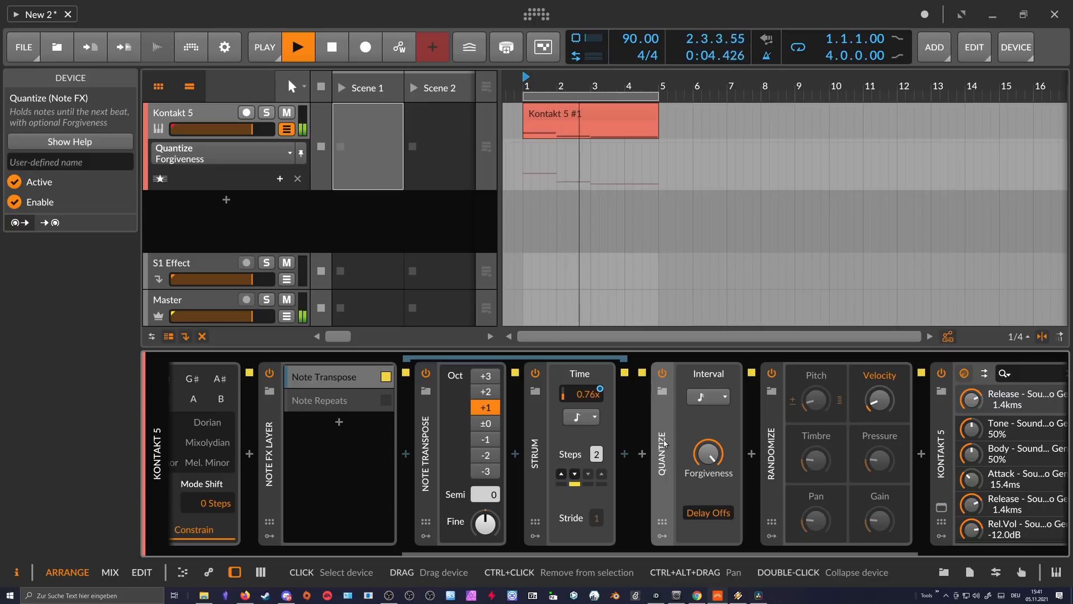
{"action": "left_click_drag", "start_coordinate": [708, 453], "coordinate": [708, 530]}
{"action": "key", "text": "space"}
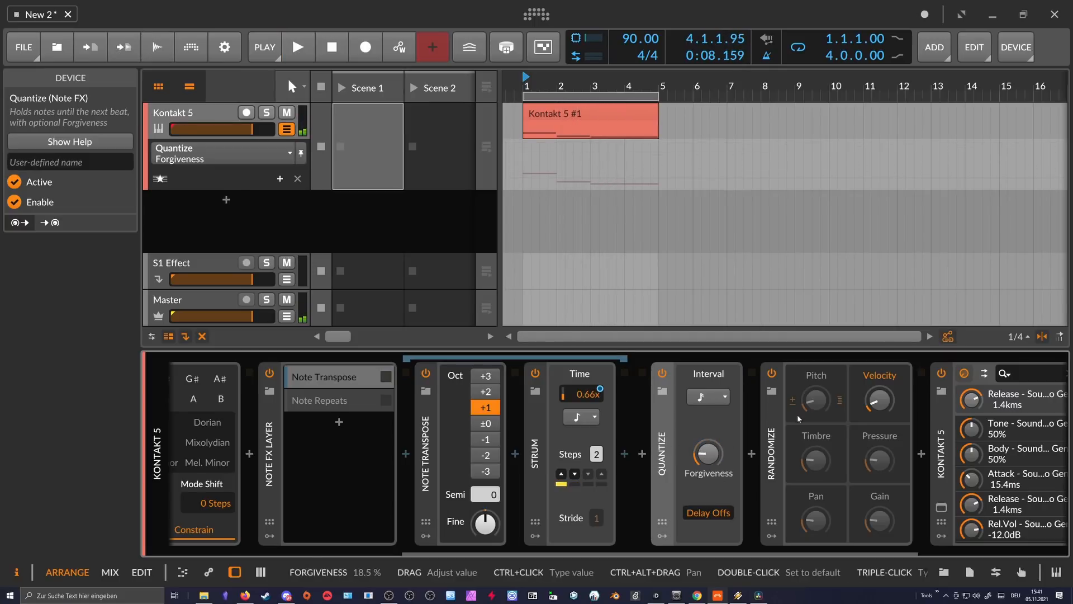
- Set the Randomize device's velocity amount to 12.5 % and adjust Quantize Forgiveness to 19.0 % while auditioning the clip
{"action": "left_click", "coordinate": [771, 434]}
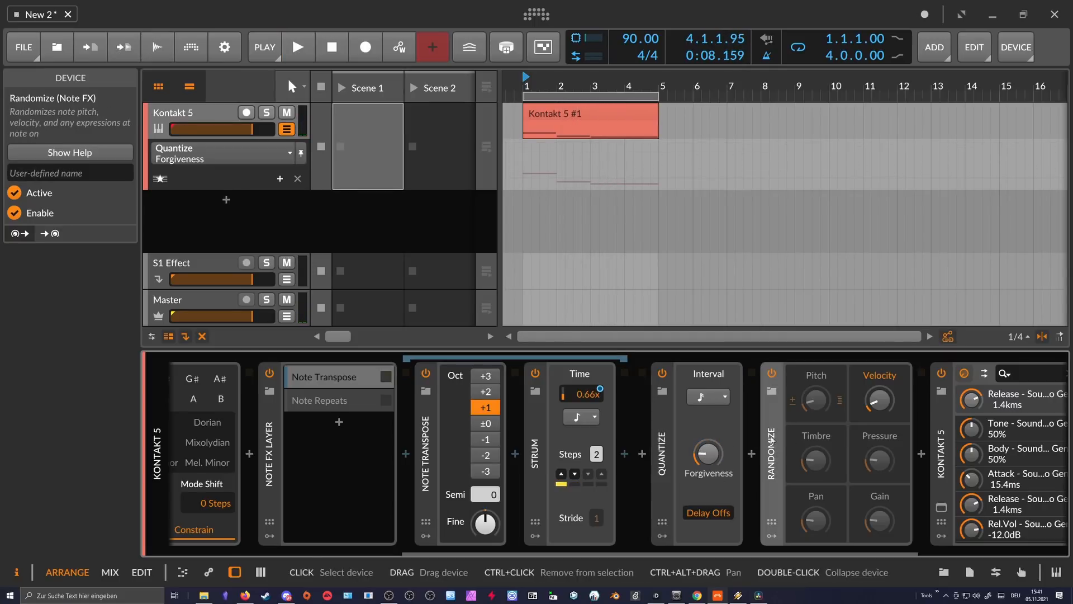
{"action": "left_click", "coordinate": [885, 403]}
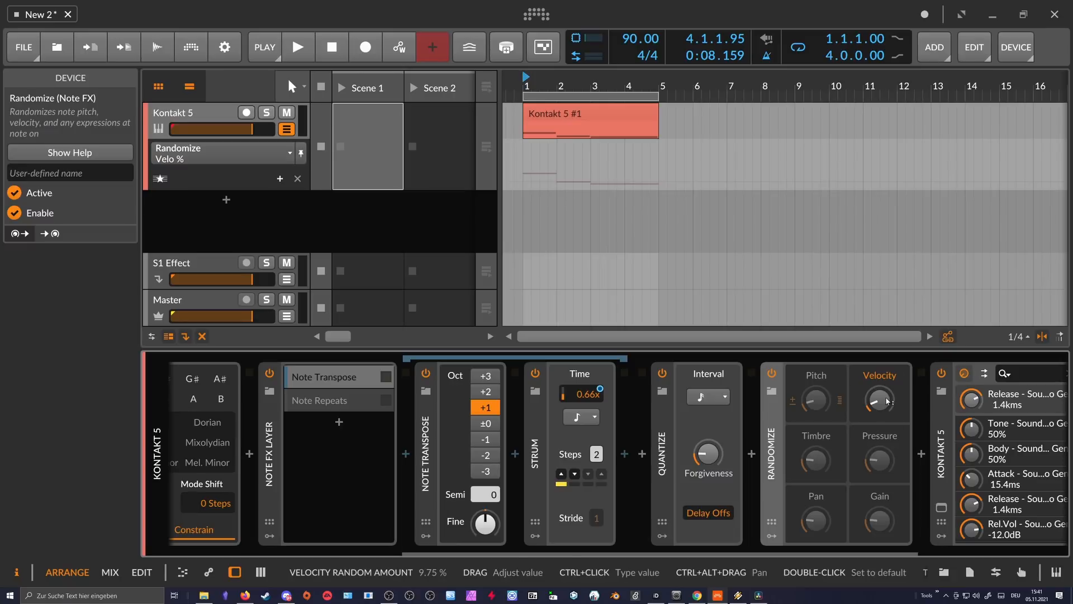
{"action": "scroll", "coordinate": [886, 400], "scroll_direction": "up", "scroll_amount": 3}
{"action": "key", "text": "space"}
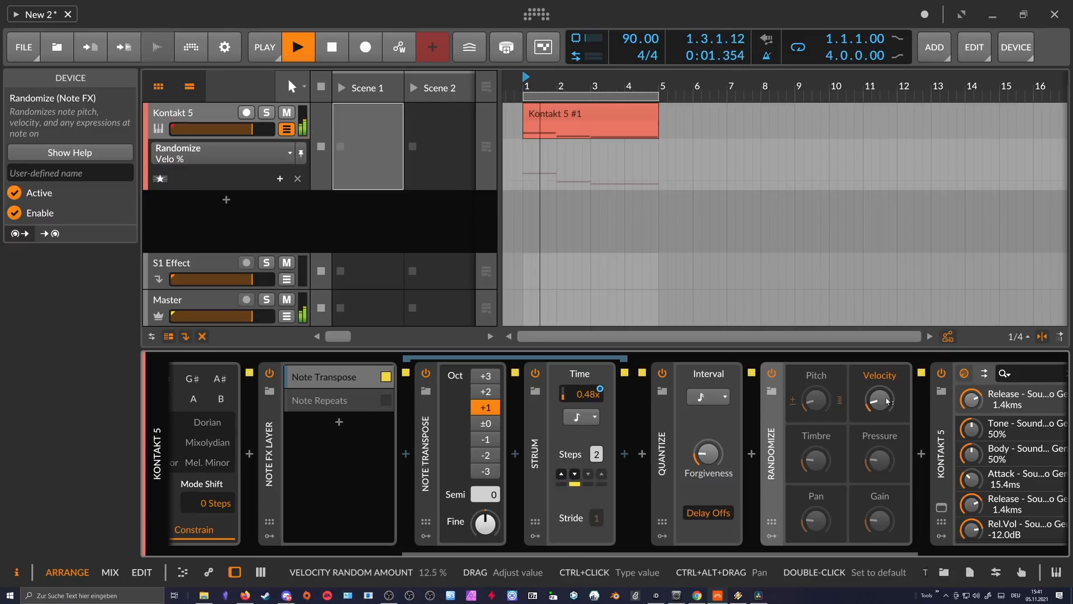
{"action": "left_click_drag", "start_coordinate": [709, 454], "coordinate": [714, 454]}
{"action": "key", "text": "space"}
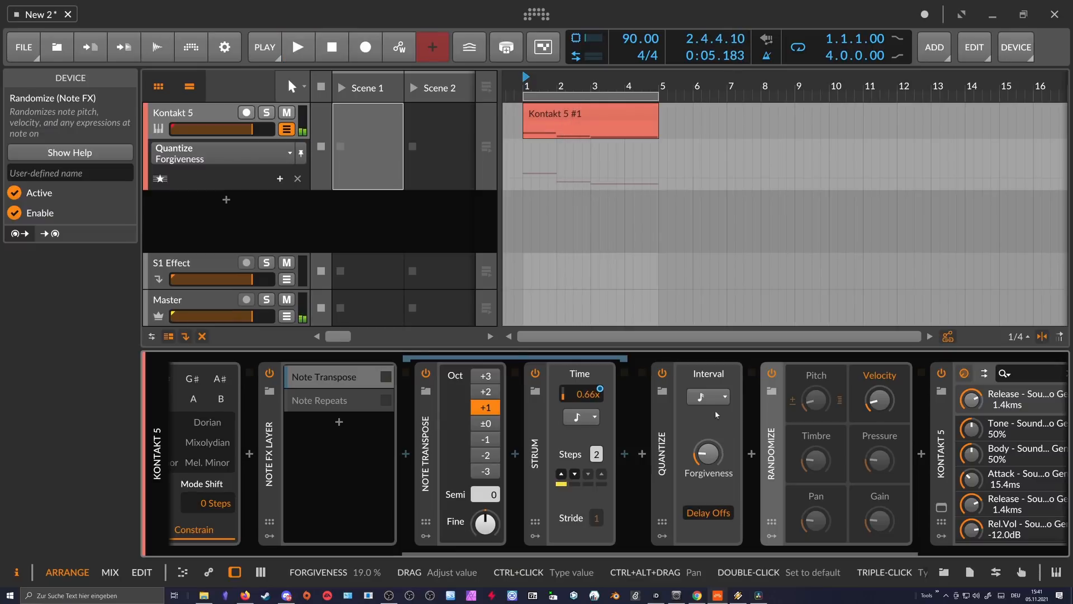
- Compare the Note Transpose and Note Repeats layers, activate the Note Repeats layer, and start playing the clip
{"action": "left_click", "coordinate": [331, 401]}
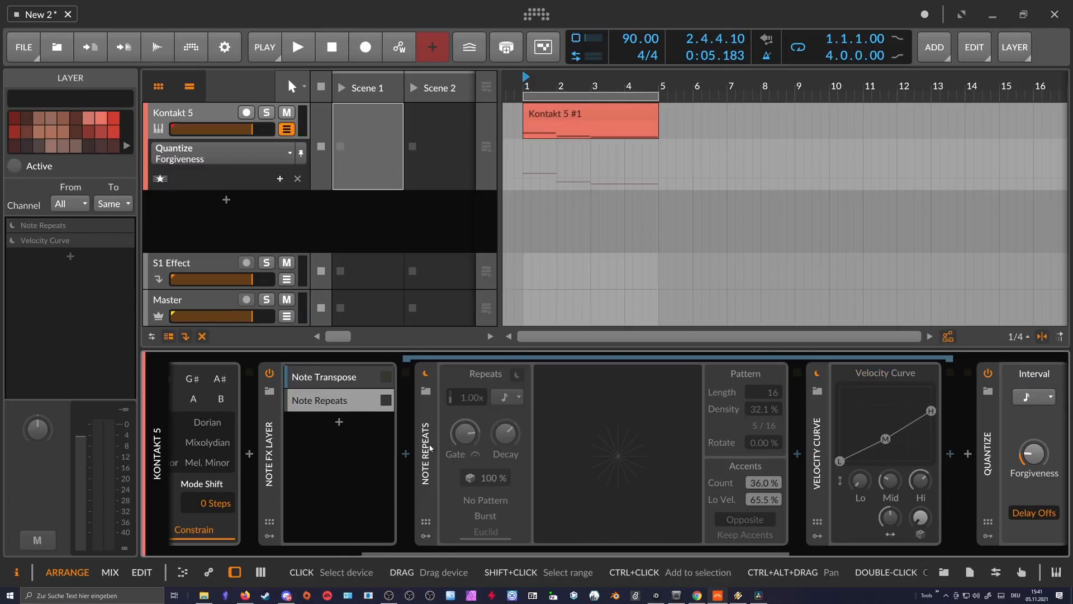
{"action": "left_click", "coordinate": [335, 378]}
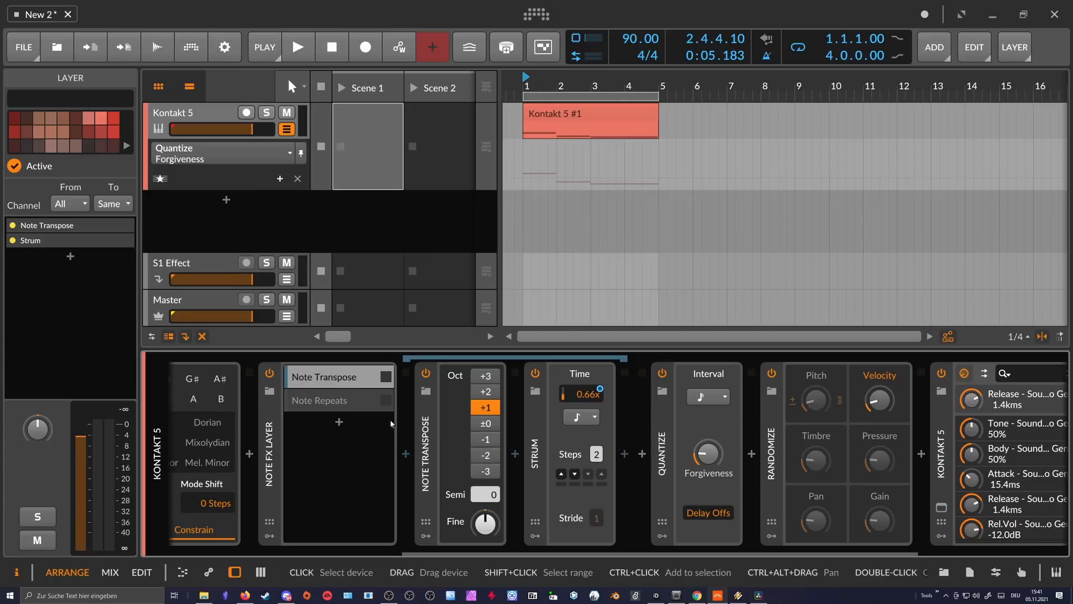
{"action": "left_click", "coordinate": [358, 400]}
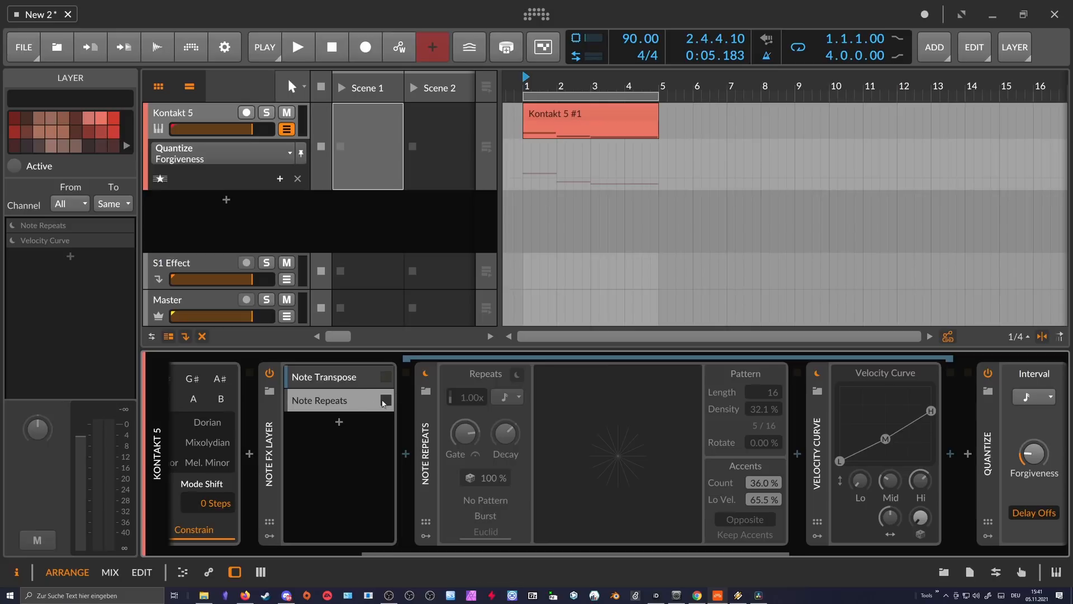
{"action": "right_click", "coordinate": [338, 401]}
{"action": "left_click", "coordinate": [390, 503]}
{"action": "key", "text": "space"}
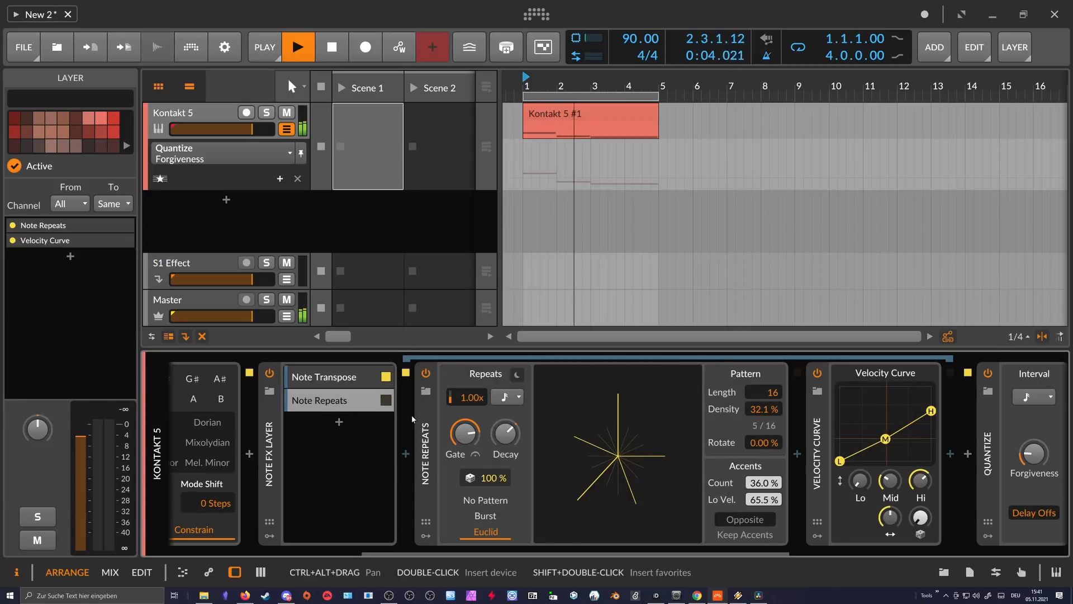
- Raise the Velocity Curve's high and middle points during playback and switch off the metronome
{"action": "left_click_drag", "start_coordinate": [931, 411], "coordinate": [931, 406]}
{"action": "left_click_drag", "start_coordinate": [885, 439], "coordinate": [887, 436]}
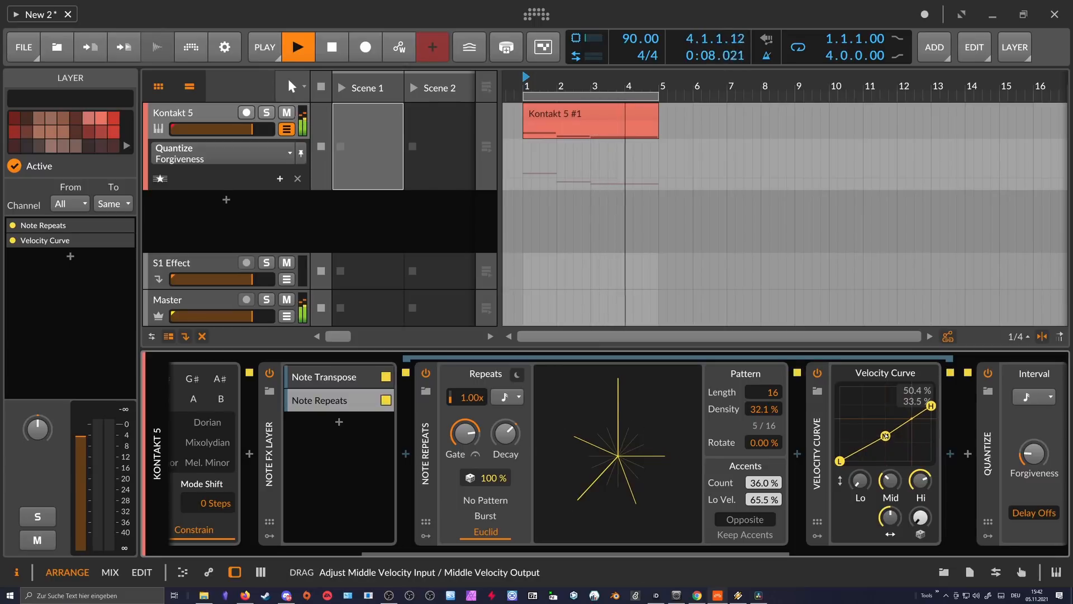
{"action": "left_click_drag", "start_coordinate": [931, 405], "coordinate": [931, 404]}
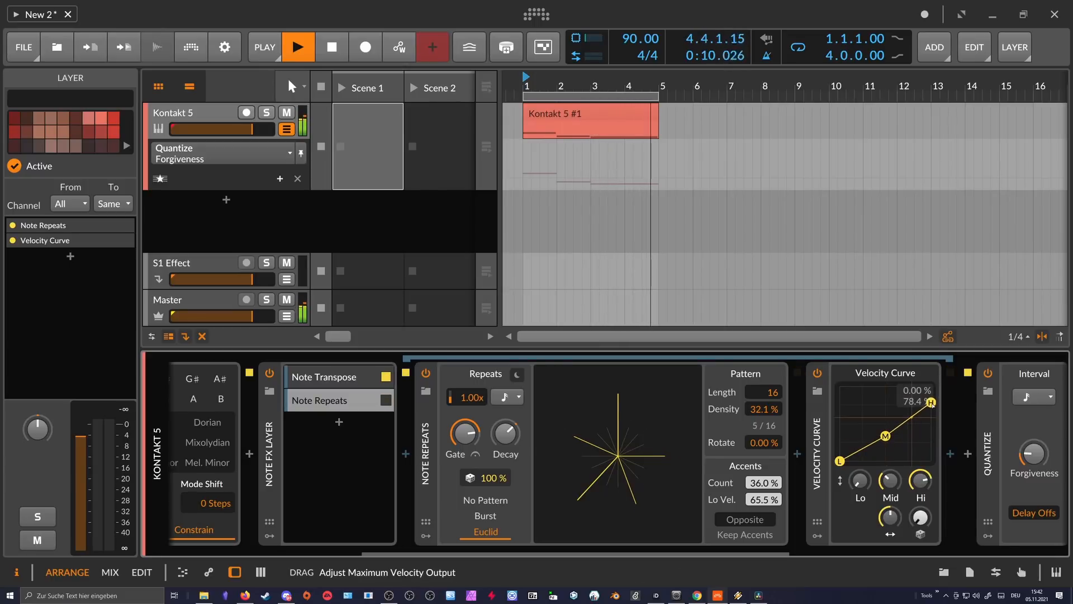
{"action": "left_click", "coordinate": [767, 57]}
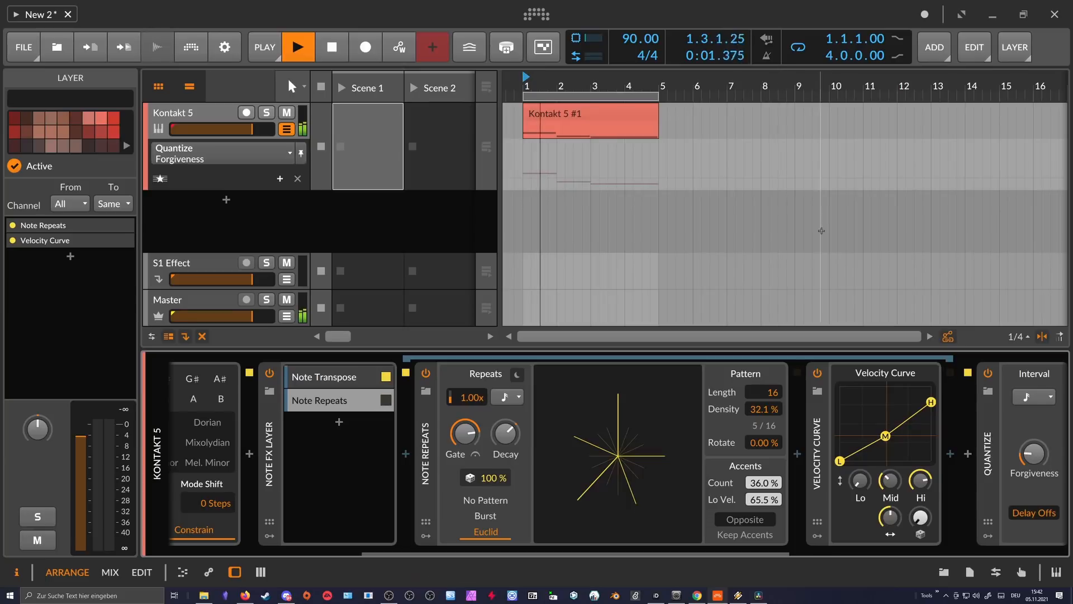
{"action": "mouse_move", "coordinate": [931, 403]}
{"action": "left_mouse_down"}
{"action": "mouse_move", "coordinate": [910, 420]}
{"action": "mouse_move", "coordinate": [930, 399]}
{"action": "left_mouse_up"}
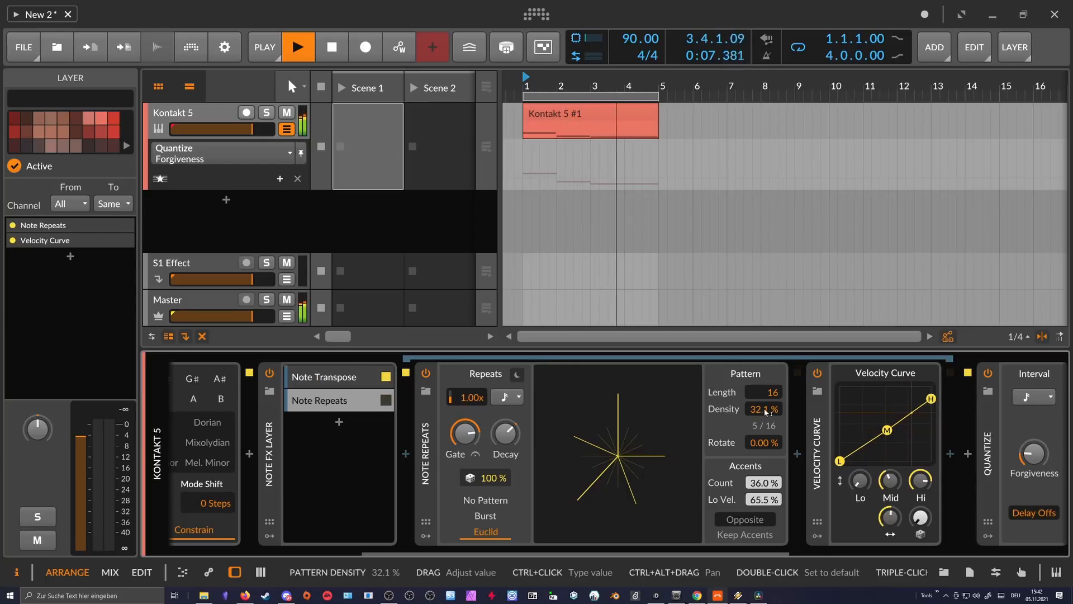
- Audition Note Repeats pattern densities of 58.0 % and 52.1 %, and set the density to 36.3 %
{"action": "left_click_drag", "start_coordinate": [760, 412], "coordinate": [759, 416]}
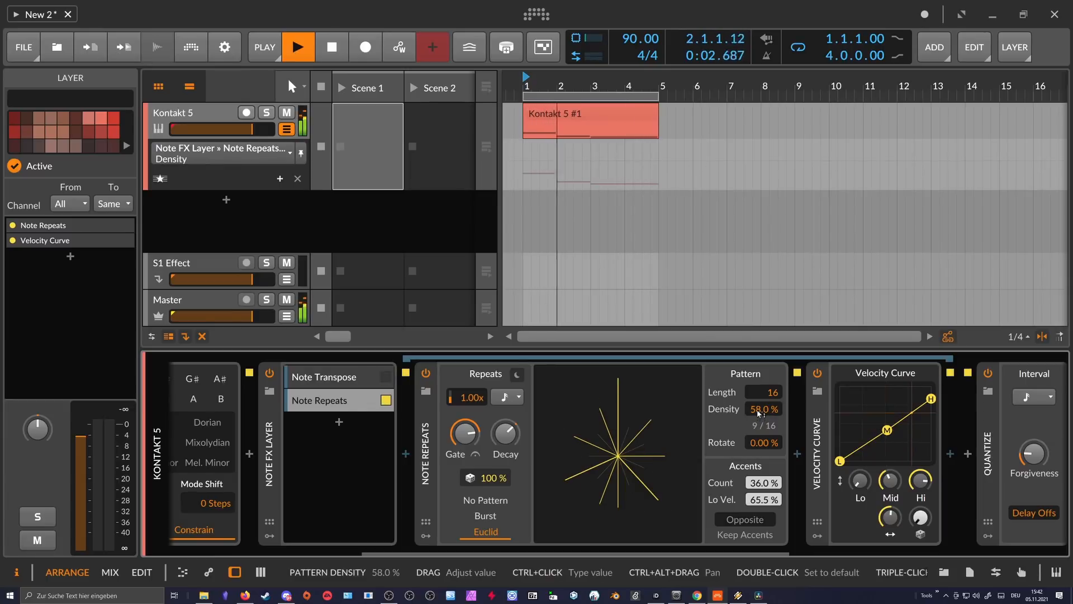
{"action": "left_click_drag", "start_coordinate": [759, 413], "coordinate": [757, 418]}
{"action": "key", "text": "space"}
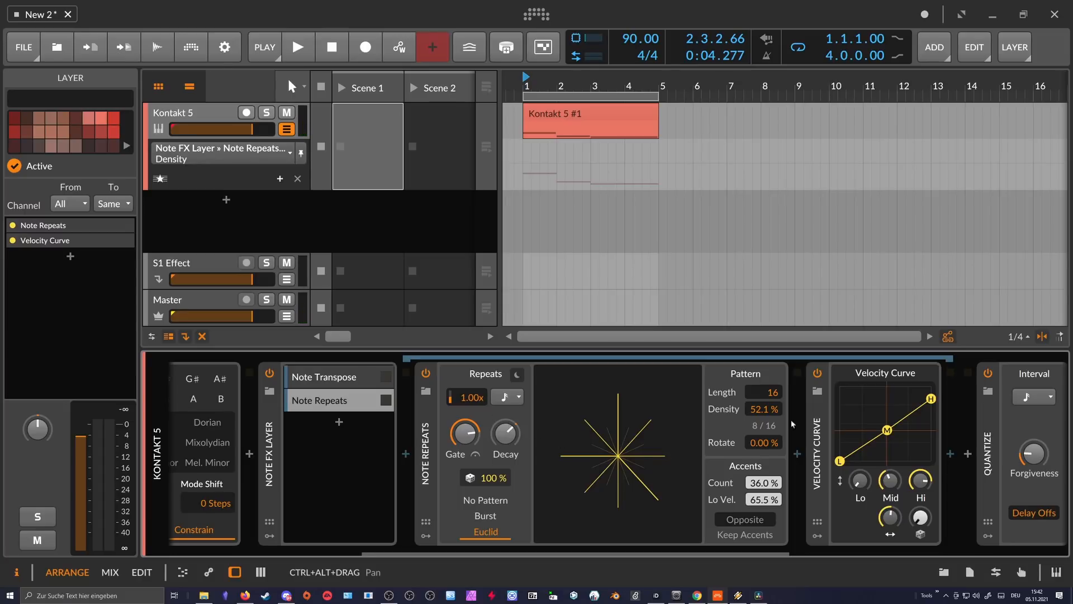
{"action": "mouse_move", "coordinate": [764, 417]}
{"action": "left_mouse_down"}
{"action": "mouse_move", "coordinate": [764, 430]}
{"action": "mouse_move", "coordinate": [760, 414]}
{"action": "left_mouse_up"}
{"action": "key", "text": "space"}
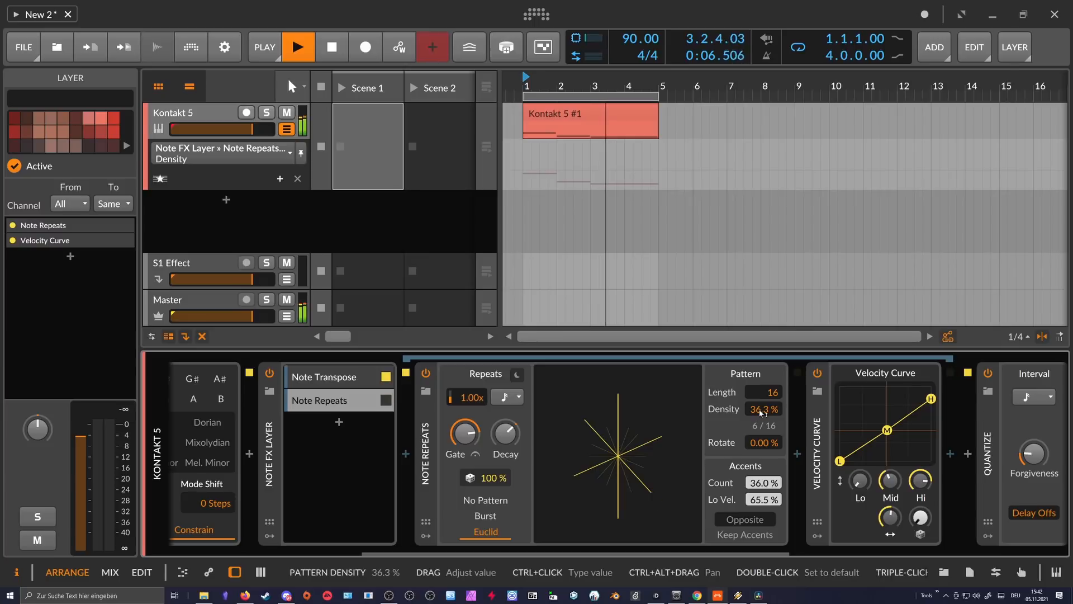
- Collapse the Note Repeats layer's devices, slightly adjust the Randomize device's velocity amount, and stop playback
{"action": "left_click", "coordinate": [358, 399]}
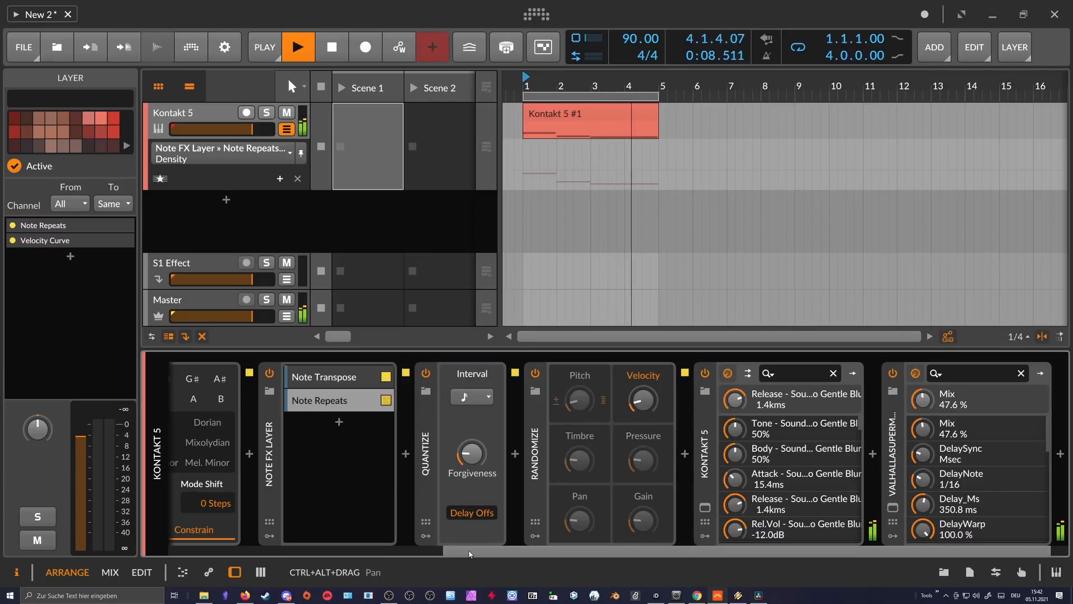
{"action": "left_click_drag", "start_coordinate": [461, 550], "coordinate": [181, 539]}
{"action": "left_click_drag", "start_coordinate": [319, 550], "coordinate": [612, 546]}
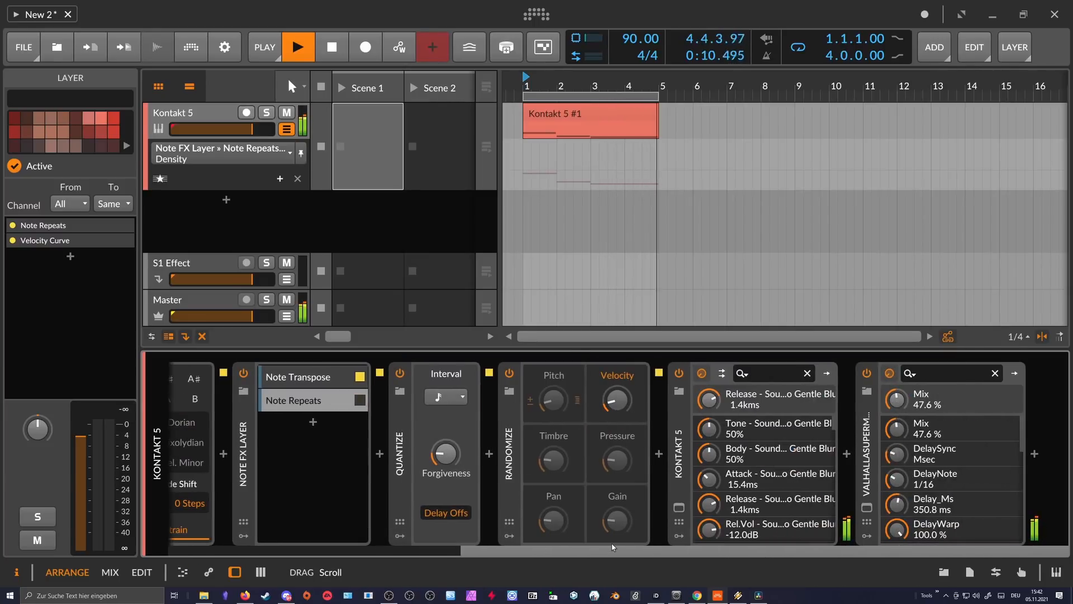
{"action": "left_click_drag", "start_coordinate": [617, 400], "coordinate": [617, 396]}
{"action": "left_click_drag", "start_coordinate": [577, 552], "coordinate": [404, 552]}
{"action": "key", "text": "space"}
- Turn off the Randomize, Quantize, Note FX Layer, Key Filter and Multi-note devices
{"action": "left_click", "coordinate": [764, 373]}
{"action": "left_click", "coordinate": [655, 373]}
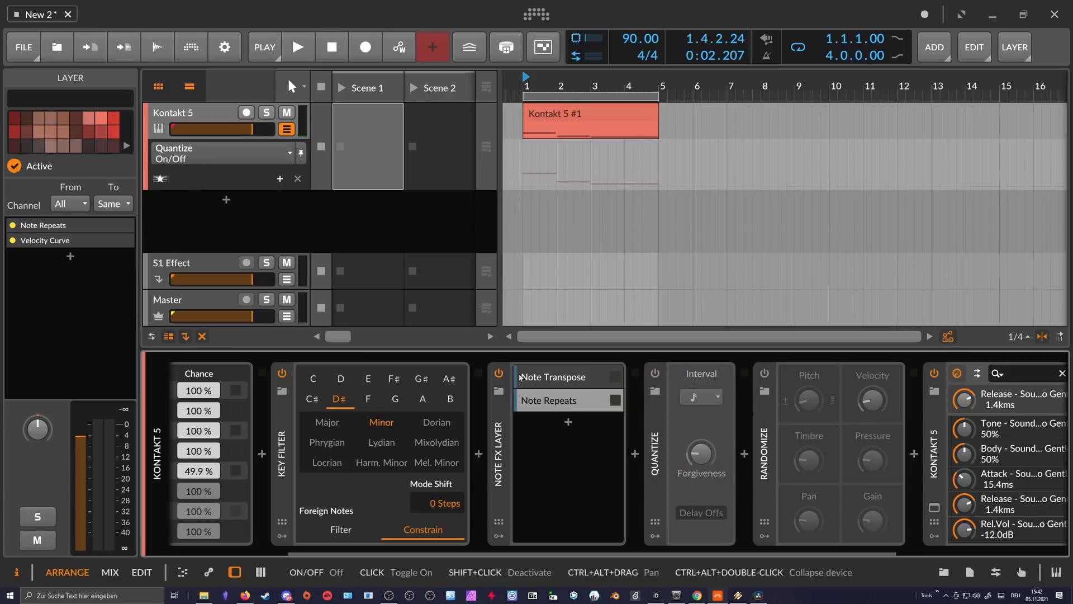
{"action": "left_click", "coordinate": [499, 373]}
{"action": "scroll", "coordinate": [447, 428], "scroll_direction": "left", "scroll_amount": 3}
{"action": "left_click", "coordinate": [461, 372]}
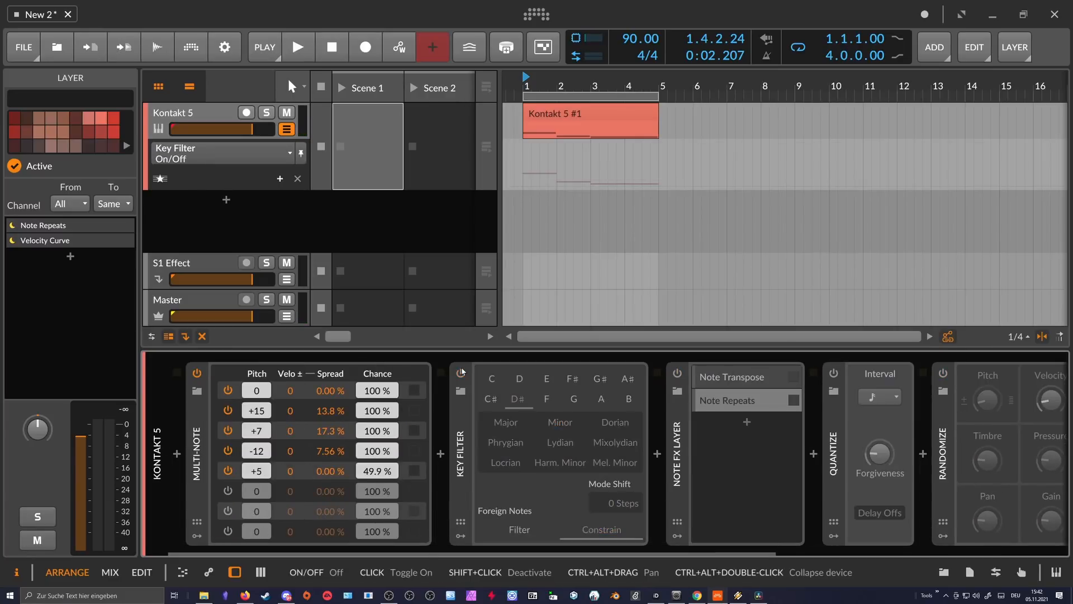
{"action": "left_click", "coordinate": [196, 373]}
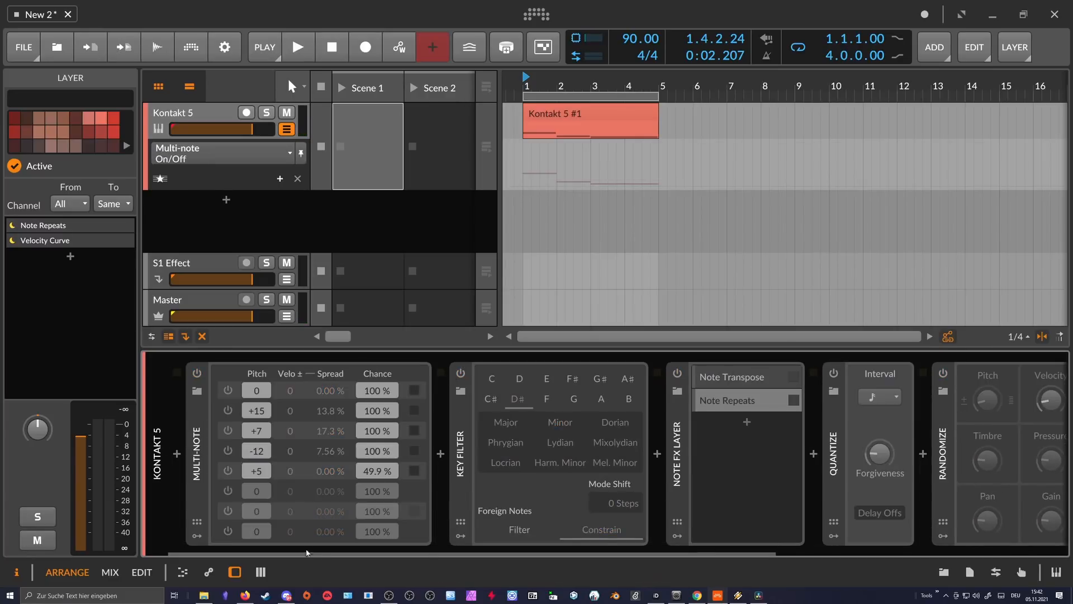
- Open the Kontakt 5 clip in the note editor and audition its unprocessed notes
{"action": "double_click", "coordinate": [550, 119]}
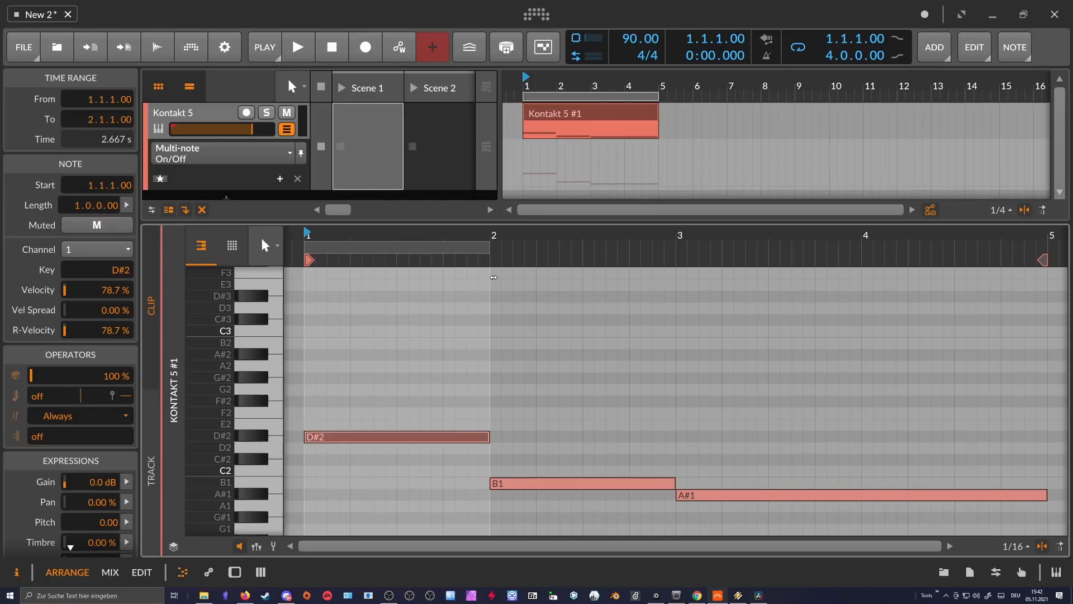
{"action": "key", "text": "space"}
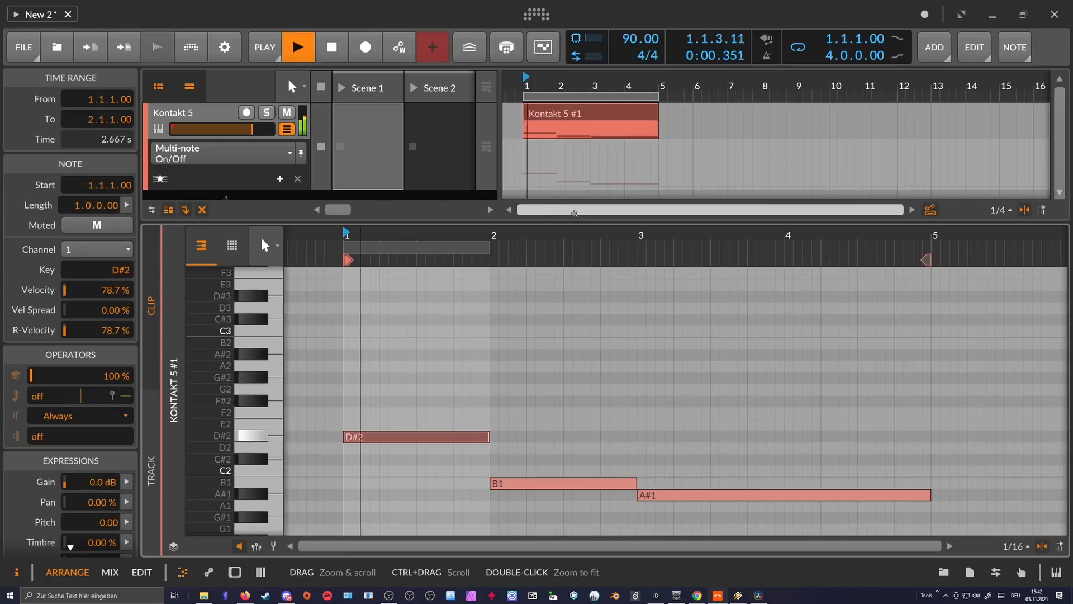
{"action": "scroll", "coordinate": [497, 231], "scroll_direction": "down", "scroll_amount": 5}
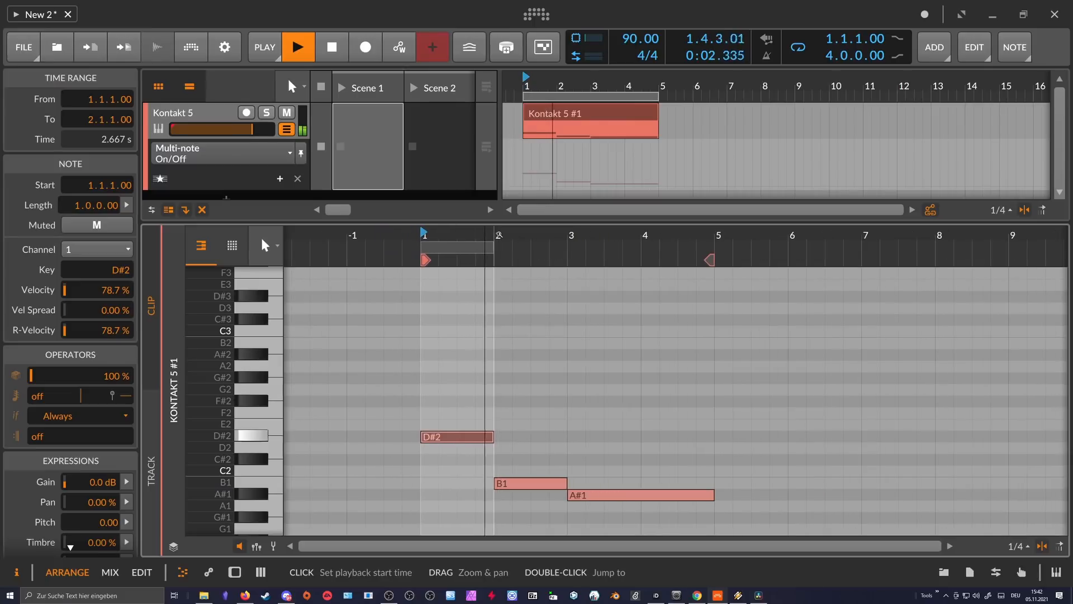
{"action": "scroll", "coordinate": [499, 239], "scroll_direction": "down", "scroll_amount": 1}
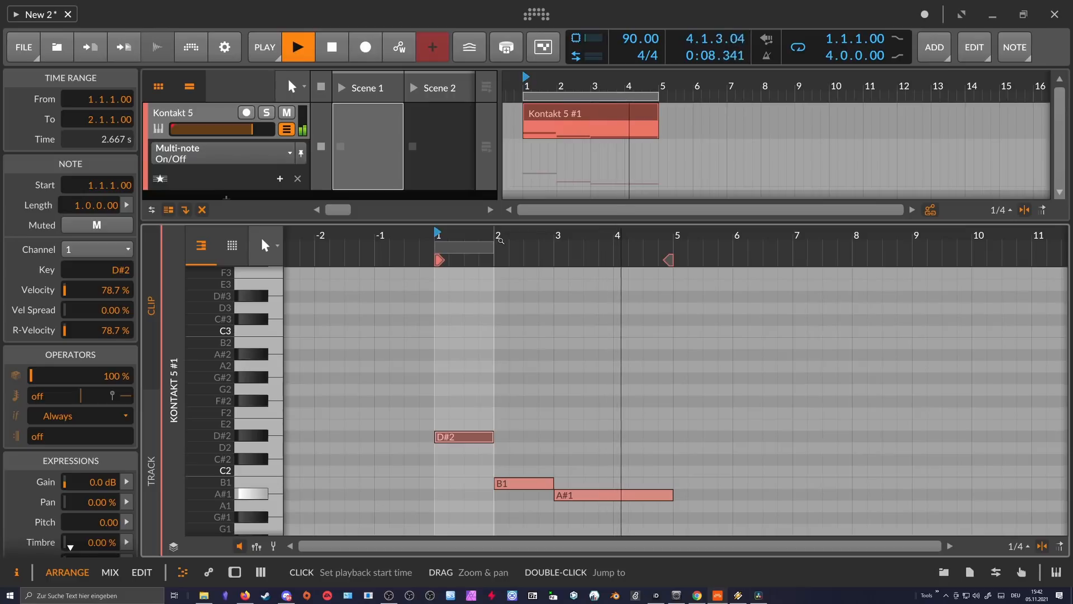
{"action": "key", "text": "space"}
{"action": "scroll", "coordinate": [536, 419], "scroll_direction": "down", "scroll_amount": 2}
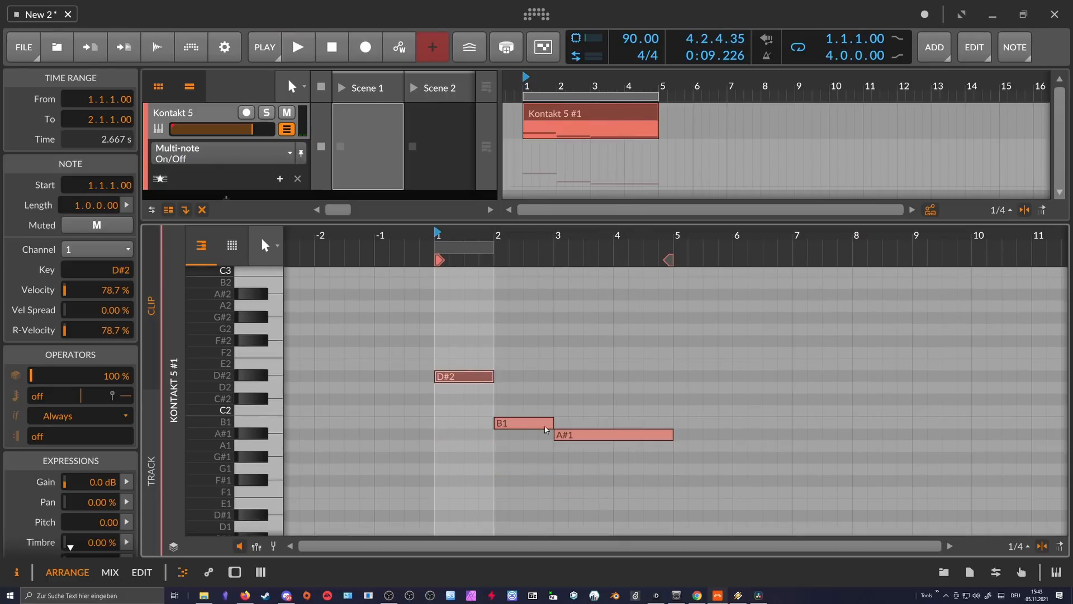
- Return to the Kontakt 5 device chain and turn Multi-note, Key Filter, Note FX Layer, Quantize and Randomize back on
{"action": "double_click", "coordinate": [223, 116]}
{"action": "left_click", "coordinate": [196, 373]}
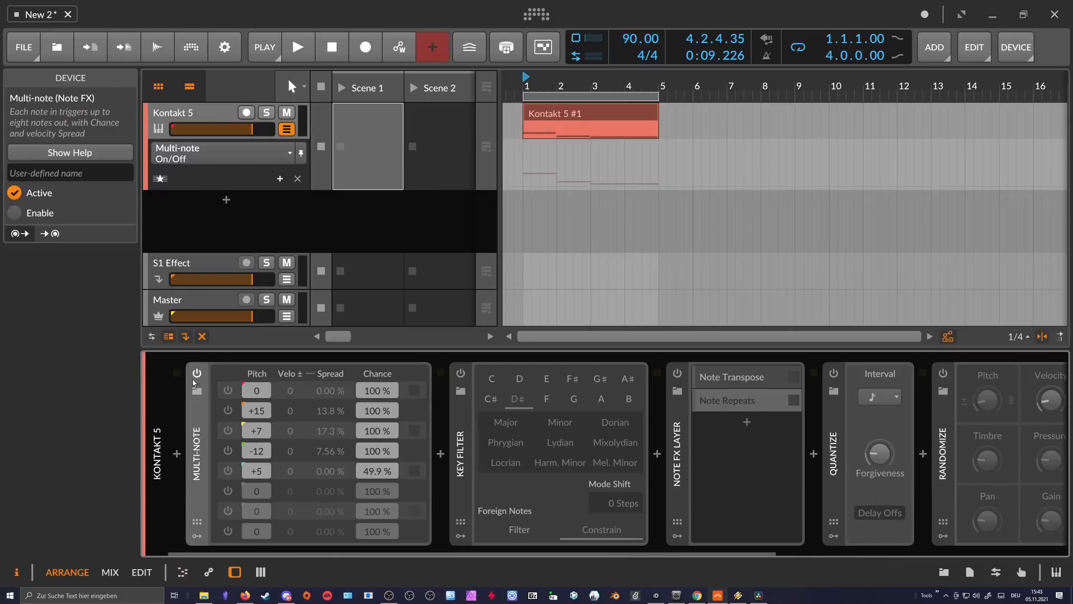
{"action": "left_click", "coordinate": [460, 373]}
{"action": "left_click", "coordinate": [676, 373]}
{"action": "left_click", "coordinate": [833, 373]}
{"action": "left_click_drag", "start_coordinate": [615, 553], "coordinate": [692, 556]}
{"action": "left_click", "coordinate": [674, 374]}
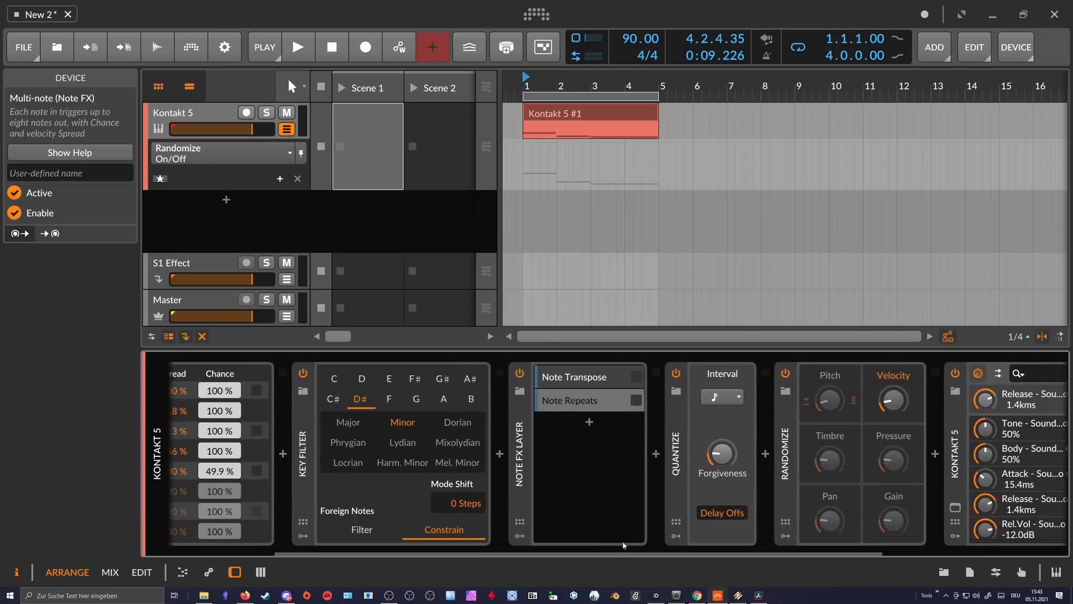
- Audition the clip with all note effects active, and stop playback
{"action": "key", "text": "space"}
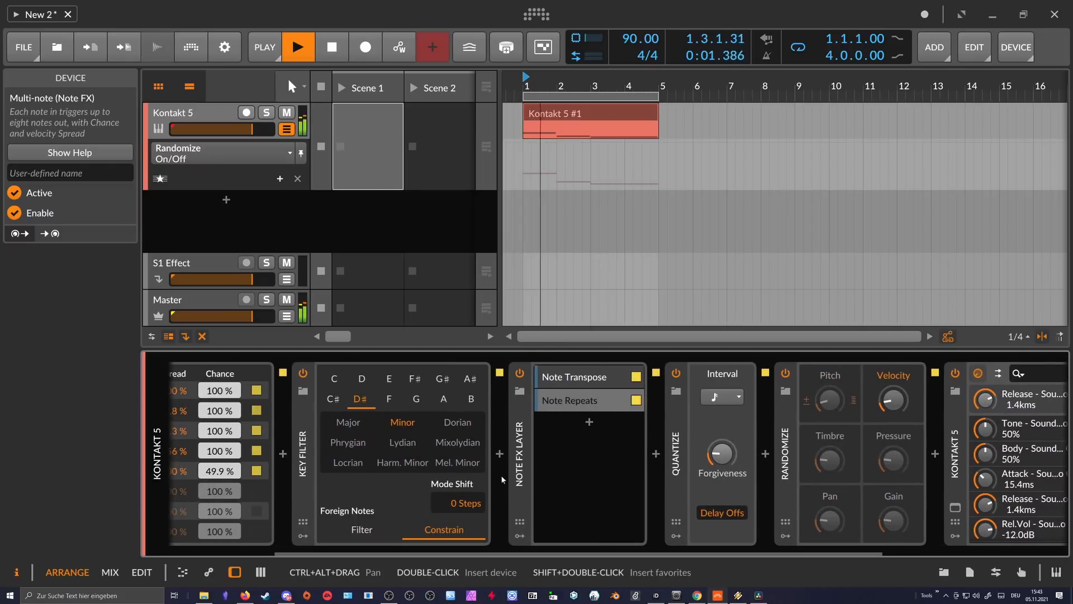
{"action": "left_click_drag", "start_coordinate": [495, 554], "coordinate": [458, 556]}
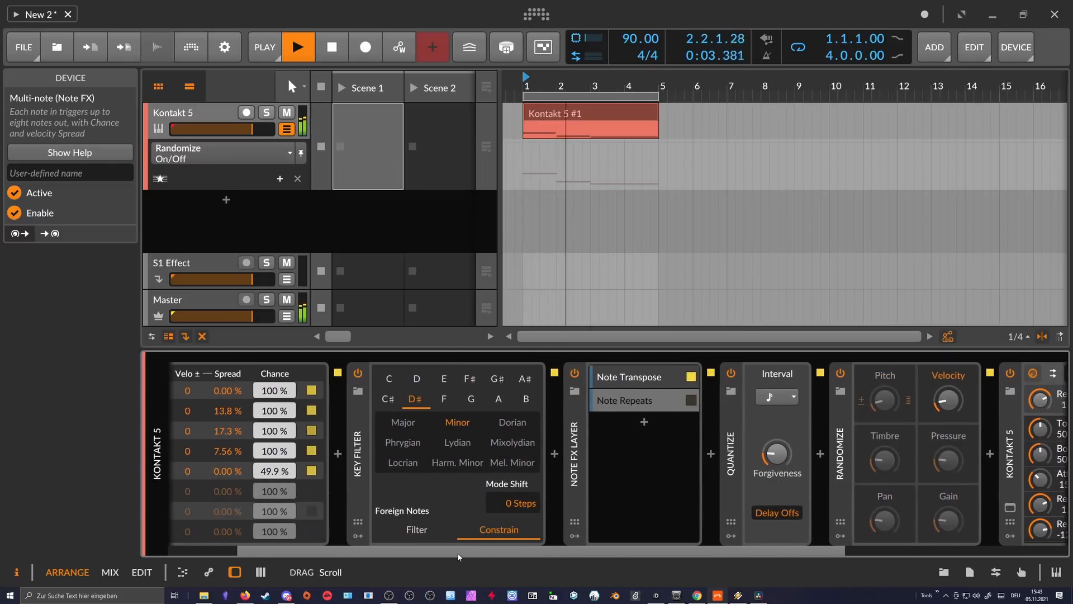
{"action": "key", "text": "space"}
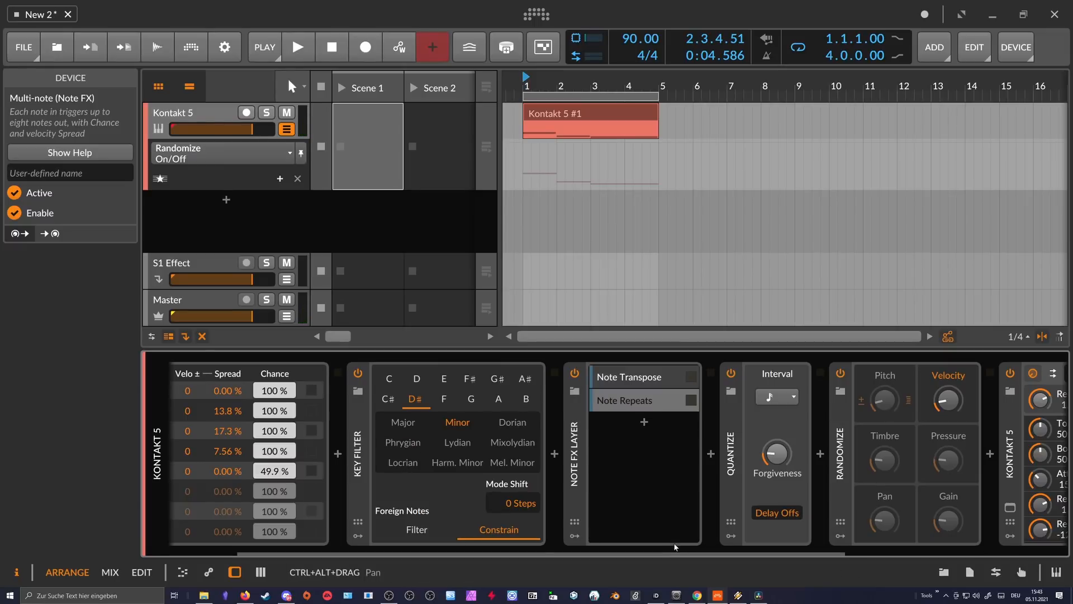
- Insert a Chain container in front of the Multi-note device
{"action": "left_click_drag", "start_coordinate": [648, 554], "coordinate": [393, 529]}
{"action": "left_click", "coordinate": [178, 454]}
{"action": "type", "text": "chain"}
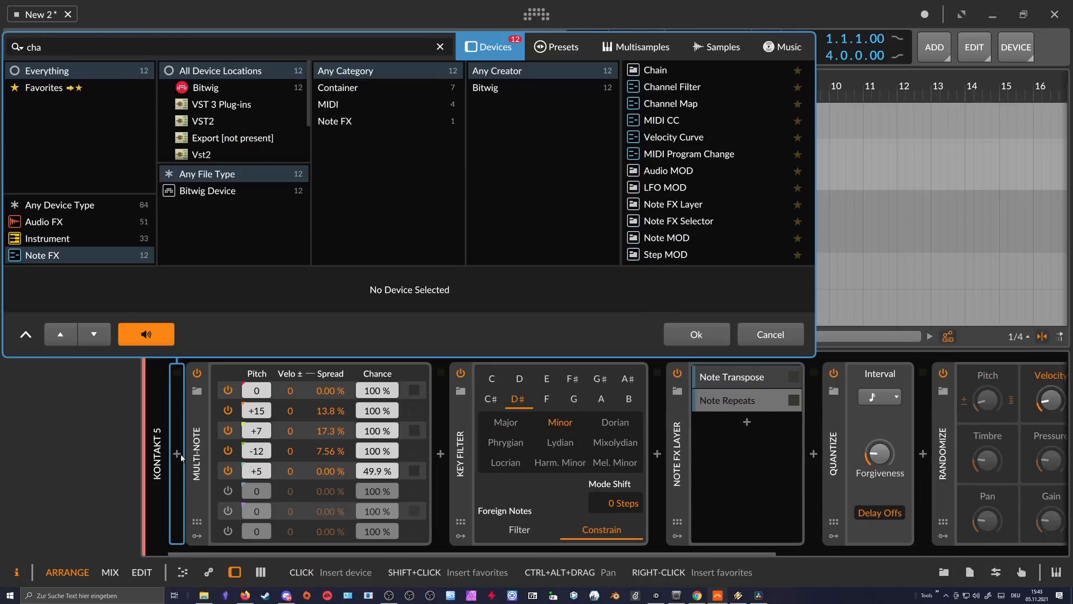
{"action": "key", "text": "Return"}
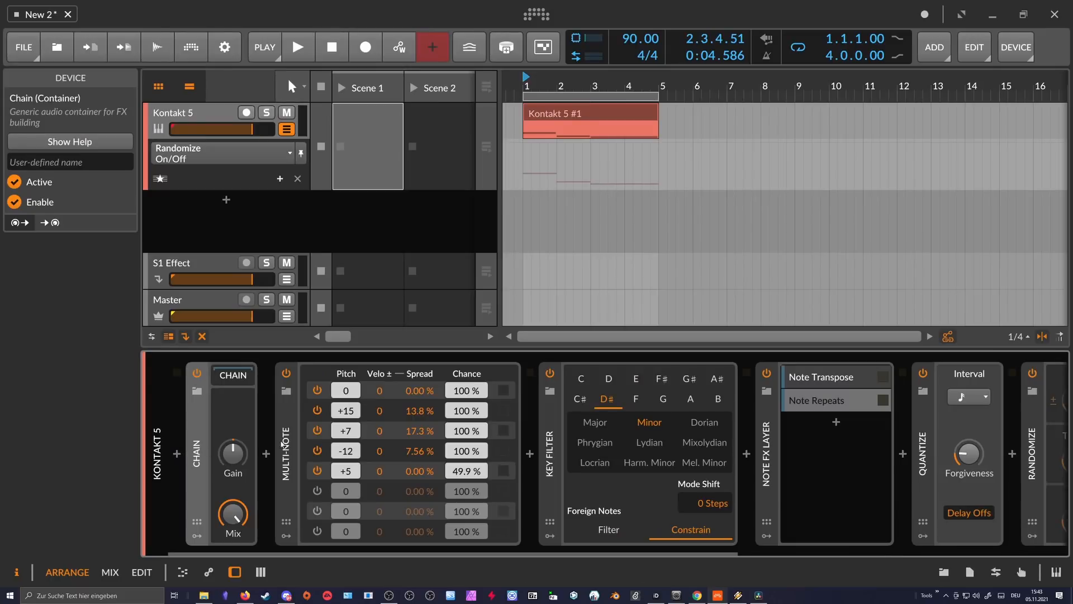
- Move the five note devices from Multi-note through Randomize into the Chain container
{"action": "left_click", "coordinate": [505, 487]}
{"action": "left_click_drag", "start_coordinate": [520, 553], "coordinate": [755, 554]}
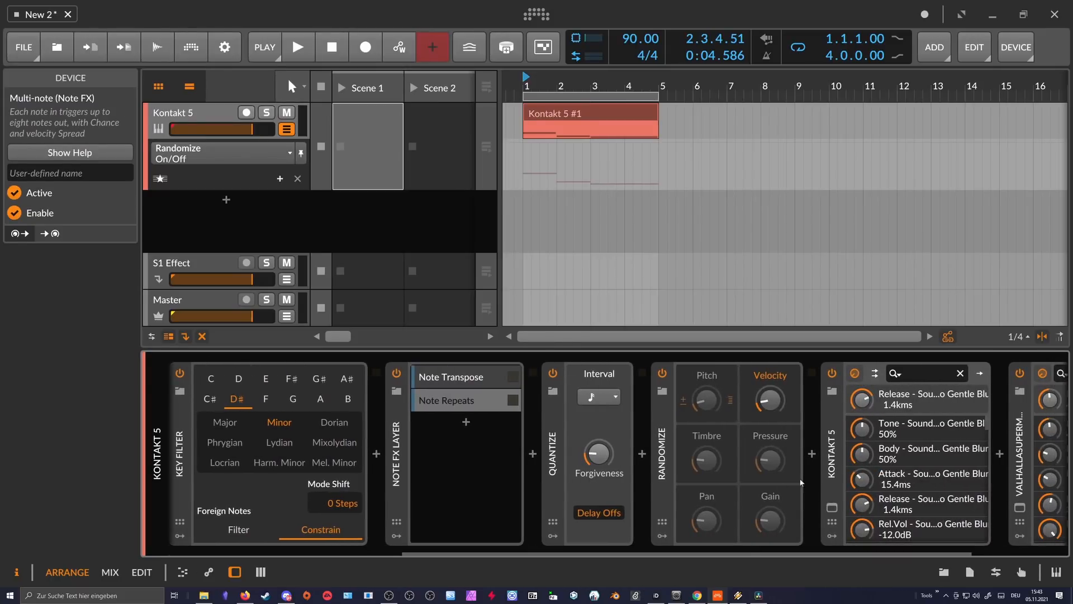
{"action": "left_click", "coordinate": [662, 472], "text": "shift"}
{"action": "left_click_drag", "start_coordinate": [633, 553], "coordinate": [394, 554]}
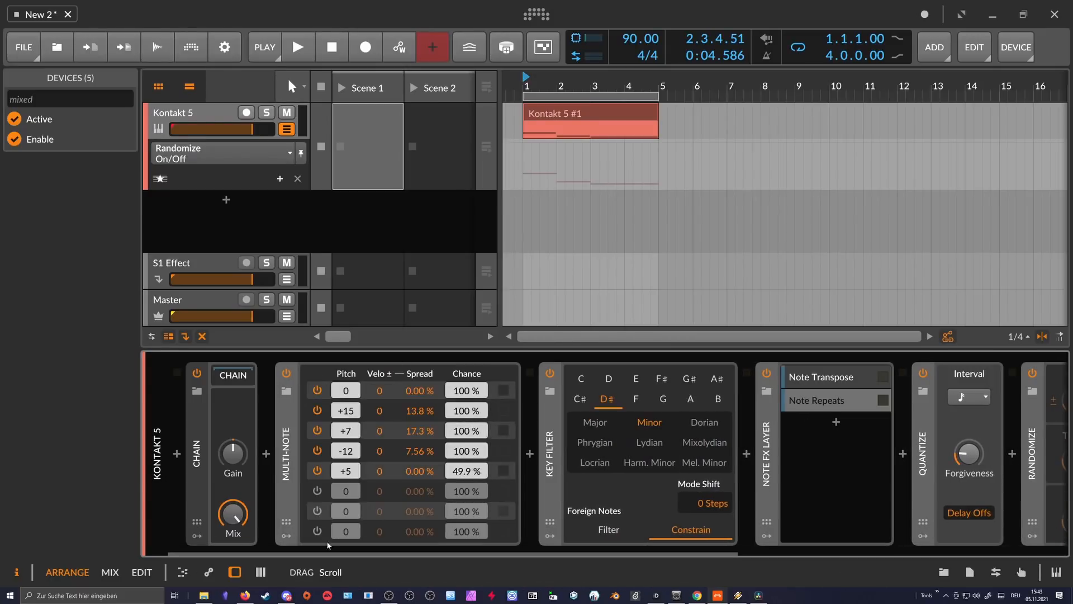
{"action": "left_click", "coordinate": [233, 375]}
{"action": "left_click", "coordinate": [233, 374]}
{"action": "left_click", "coordinate": [233, 374]}
{"action": "left_click", "coordinate": [197, 428]}
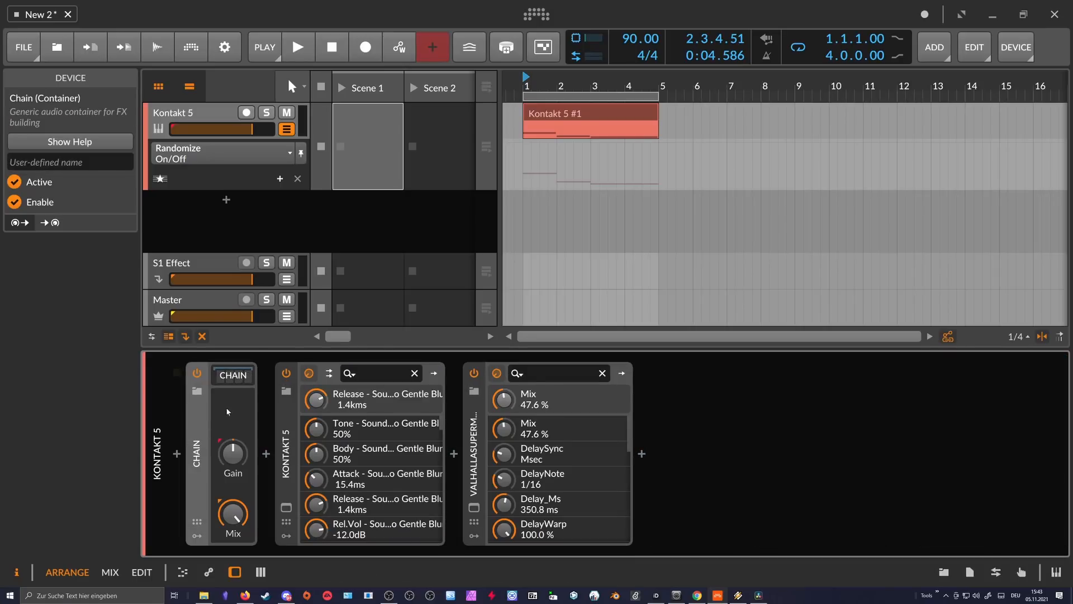
- Expand the Chain container and review the note devices nested inside it
{"action": "left_click", "coordinate": [246, 381]}
{"action": "scroll", "coordinate": [464, 553], "scroll_direction": "right", "scroll_amount": 2}
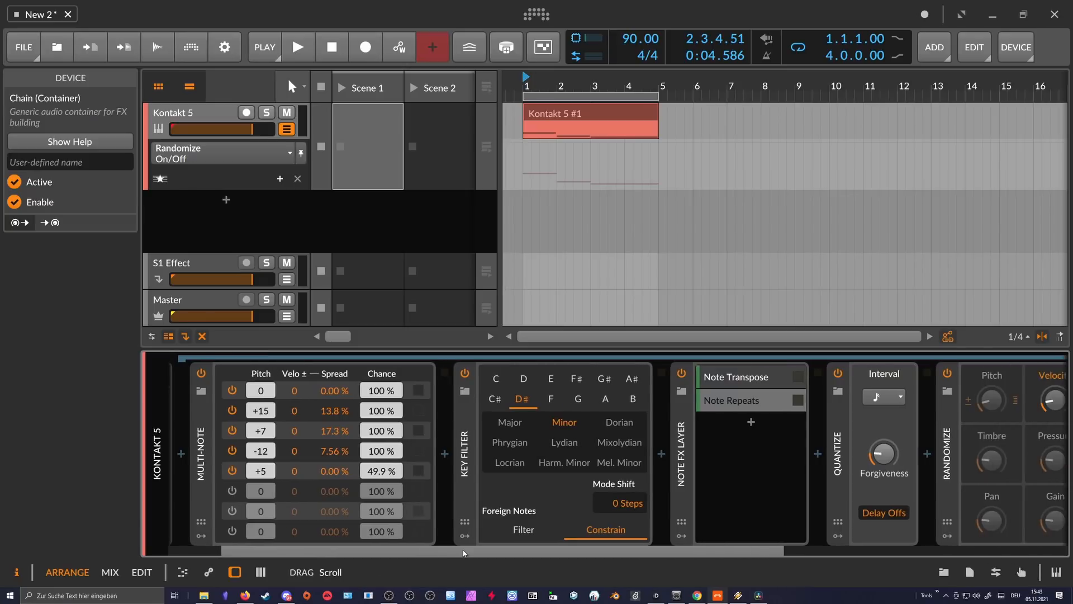
{"action": "scroll", "coordinate": [463, 554], "scroll_direction": "left", "scroll_amount": 2}
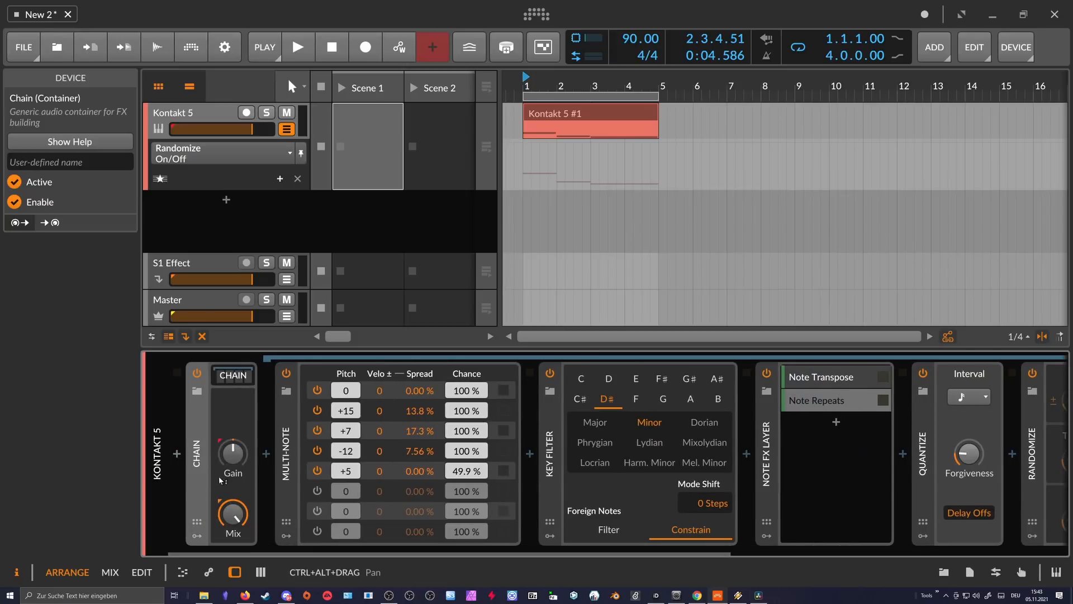
{"action": "left_click", "coordinate": [592, 553]}
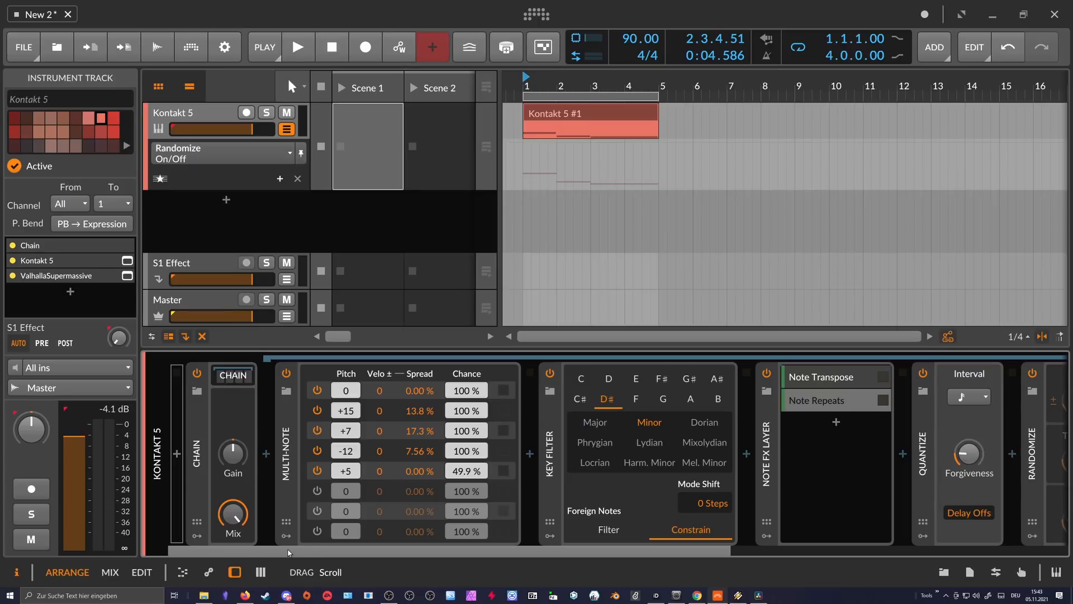
{"action": "left_click_drag", "start_coordinate": [289, 553], "coordinate": [251, 555]}
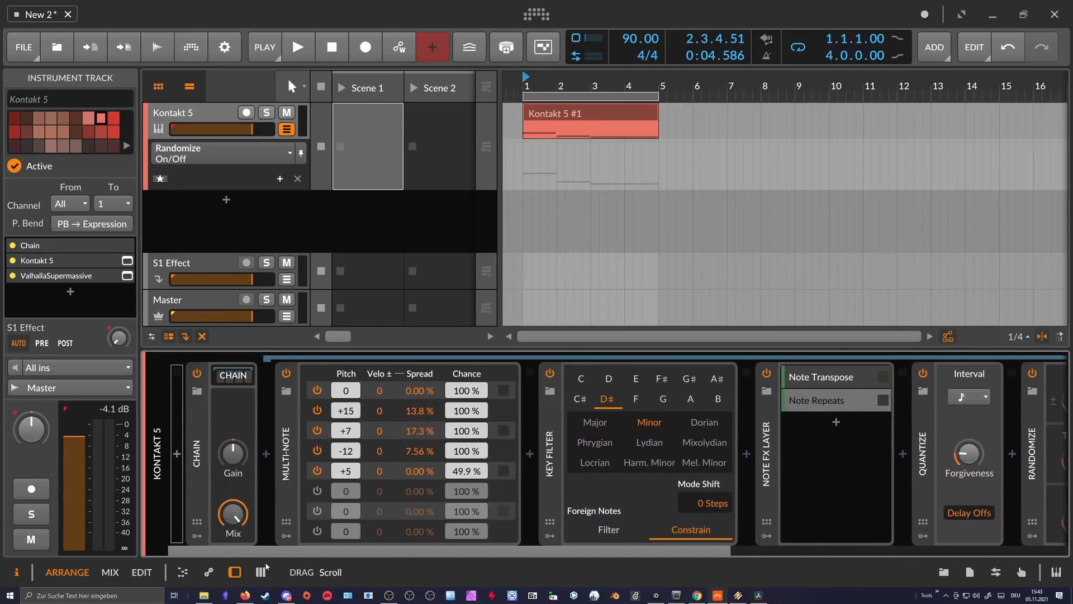
- Collapse the Chain's contents and set the ValhallaSupermassive mix to 44.0 % during playback
{"action": "left_click", "coordinate": [236, 380]}
{"action": "key", "text": "space"}
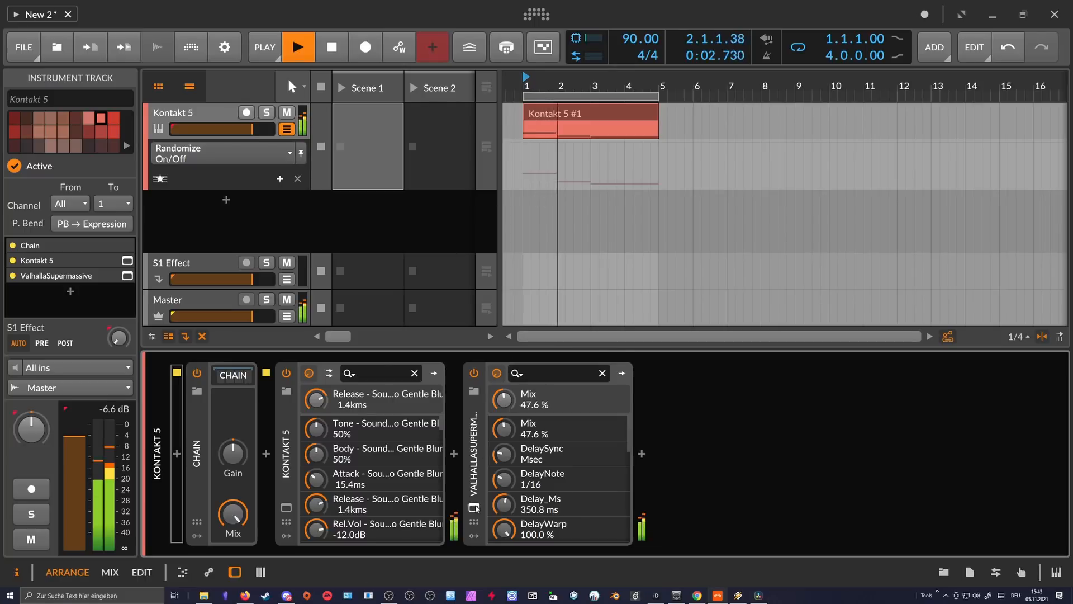
{"action": "left_click", "coordinate": [474, 507]}
{"action": "left_click_drag", "start_coordinate": [398, 274], "coordinate": [399, 282]}
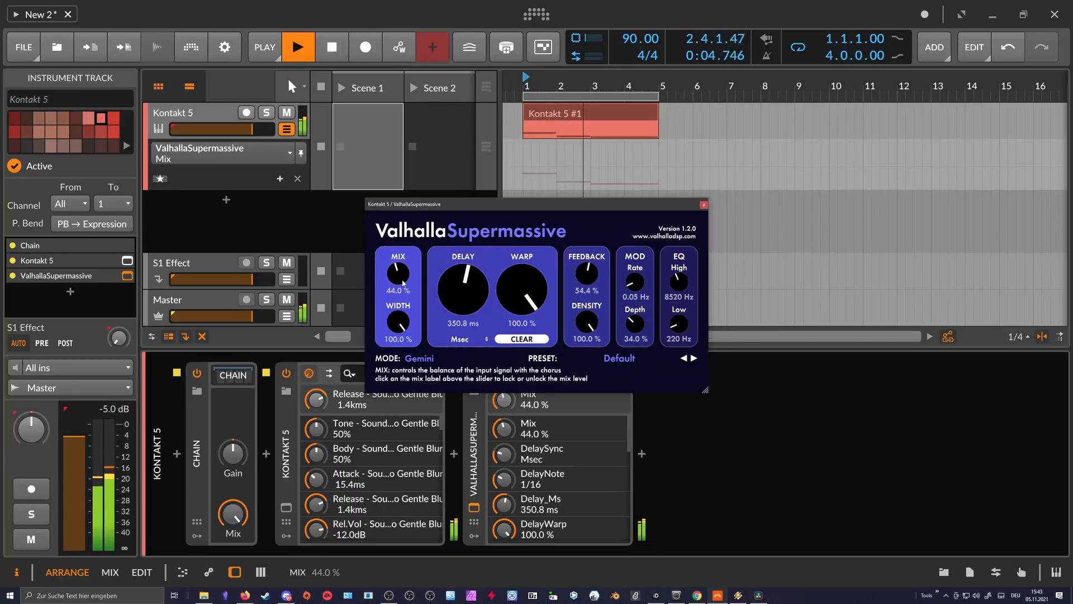
{"action": "left_click", "coordinate": [703, 204]}
- Raise the output volume of the Emotional Piano instrument in Kontakt slightly and close the plugin window
{"action": "left_click", "coordinate": [286, 507]}
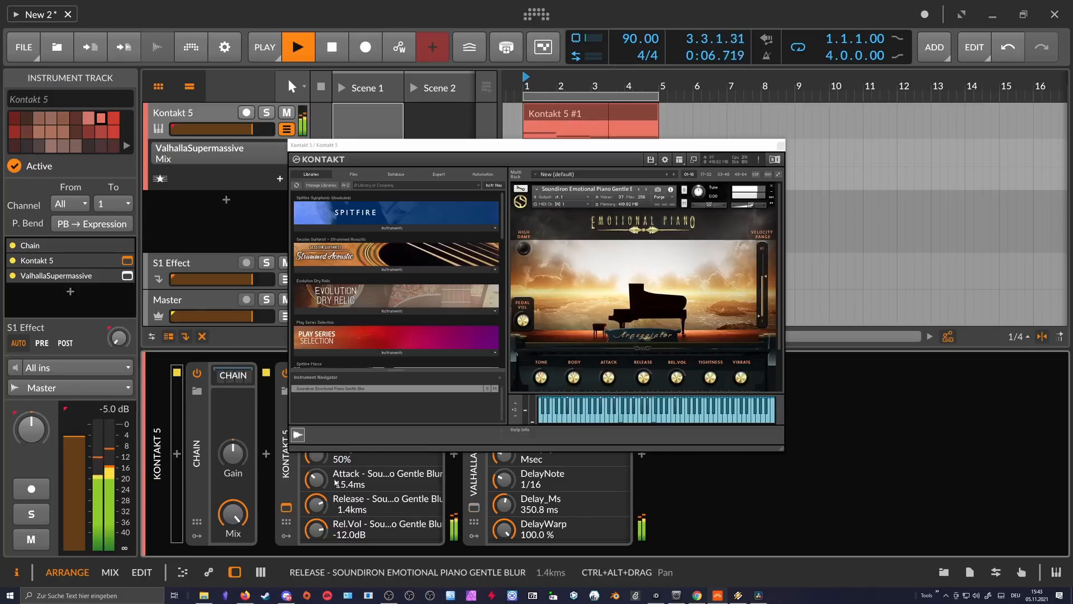
{"action": "left_click_drag", "start_coordinate": [748, 210], "coordinate": [755, 208]}
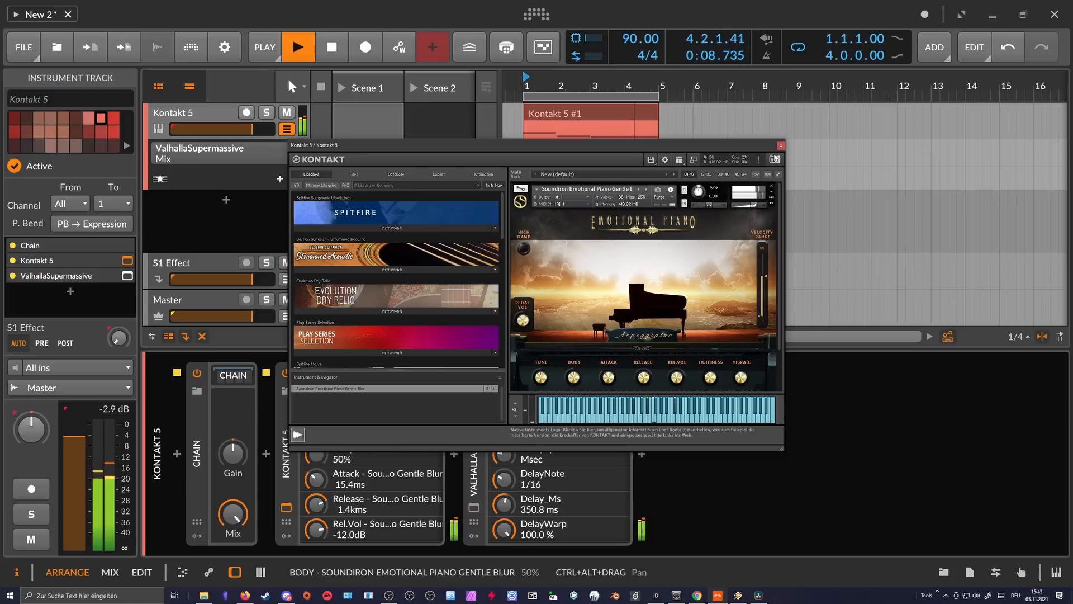
{"action": "left_click", "coordinate": [781, 146]}
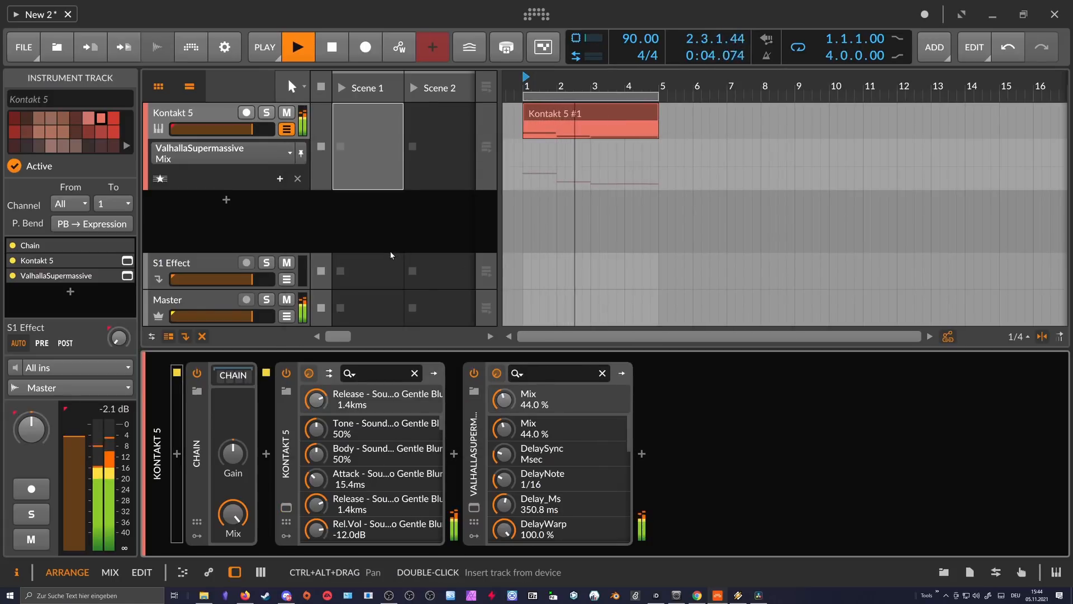
- Expand the Chain and enable Multi-note's sixth note with a pitch of +24 and a chance of 53.3 %
{"action": "left_click", "coordinate": [233, 375]}
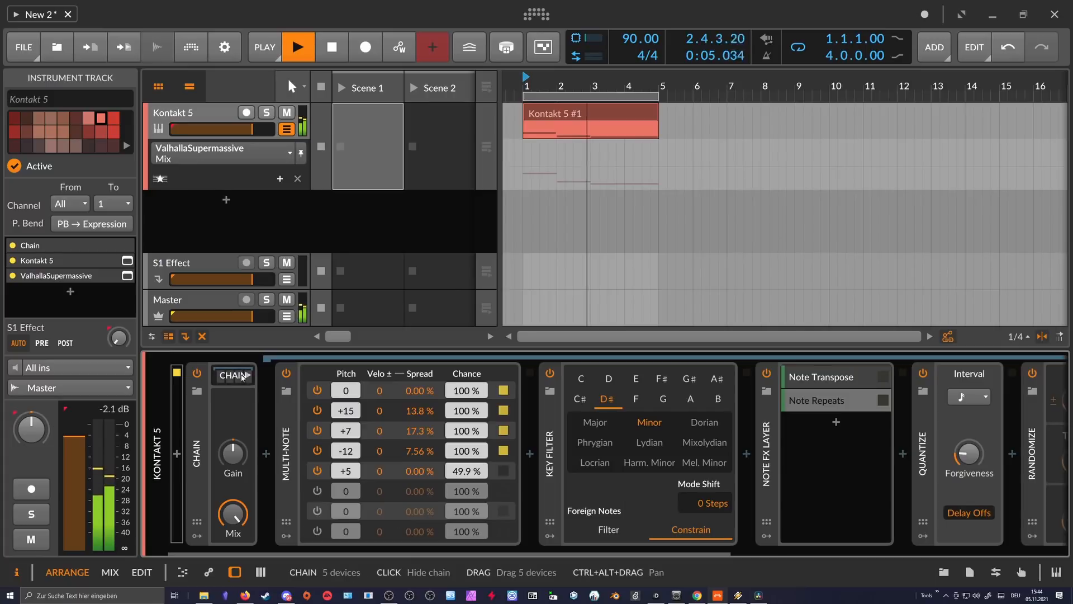
{"action": "left_click", "coordinate": [317, 491]}
{"action": "left_click_drag", "start_coordinate": [345, 491], "coordinate": [346, 481]}
{"action": "mouse_move", "coordinate": [466, 490]}
{"action": "left_mouse_down"}
{"action": "mouse_move", "coordinate": [466, 511]}
{"action": "mouse_move", "coordinate": [466, 487]}
{"action": "left_mouse_up"}
{"action": "left_click_drag", "start_coordinate": [346, 491], "coordinate": [345, 486]}
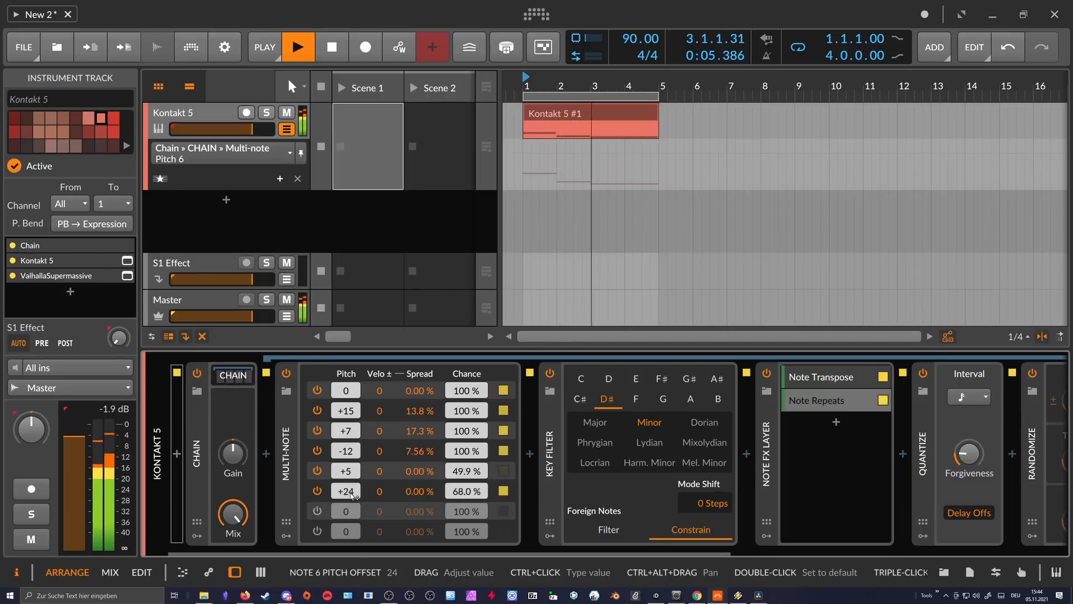
{"action": "left_click_drag", "start_coordinate": [466, 490], "coordinate": [466, 492]}
- Set Multi-note's seventh note to pitch +43 with 44.3 % chance, and increase the Quantize Forgiveness
{"action": "mouse_move", "coordinate": [342, 511]}
{"action": "left_mouse_down"}
{"action": "mouse_move", "coordinate": [342, 491]}
{"action": "mouse_move", "coordinate": [348, 514]}
{"action": "left_mouse_up"}
{"action": "mouse_move", "coordinate": [467, 511]}
{"action": "left_mouse_down"}
{"action": "mouse_move", "coordinate": [466, 539]}
{"action": "mouse_move", "coordinate": [456, 493]}
{"action": "left_mouse_up"}
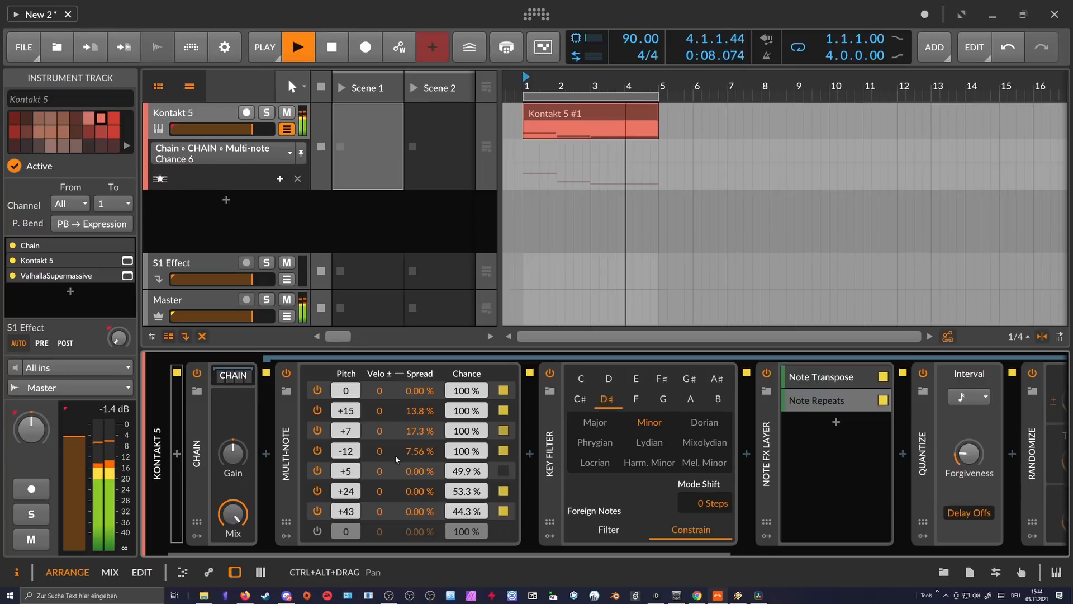
{"action": "left_click_drag", "start_coordinate": [971, 457], "coordinate": [971, 437]}
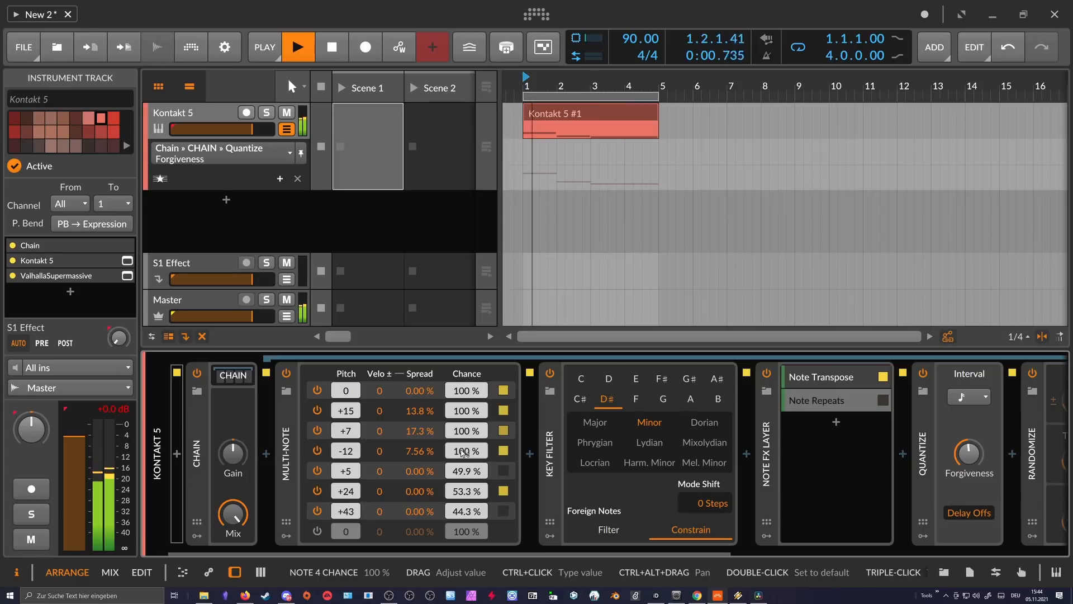
- Enable Multi-note's eighth note with a pitch of +17 and a chance of 45.0 %, and stop playback
{"action": "left_click", "coordinate": [317, 530]}
{"action": "mouse_move", "coordinate": [346, 531]}
{"action": "left_mouse_down"}
{"action": "mouse_move", "coordinate": [346, 484]}
{"action": "mouse_move", "coordinate": [346, 540]}
{"action": "left_mouse_up"}
{"action": "left_click_drag", "start_coordinate": [455, 531], "coordinate": [455, 557]}
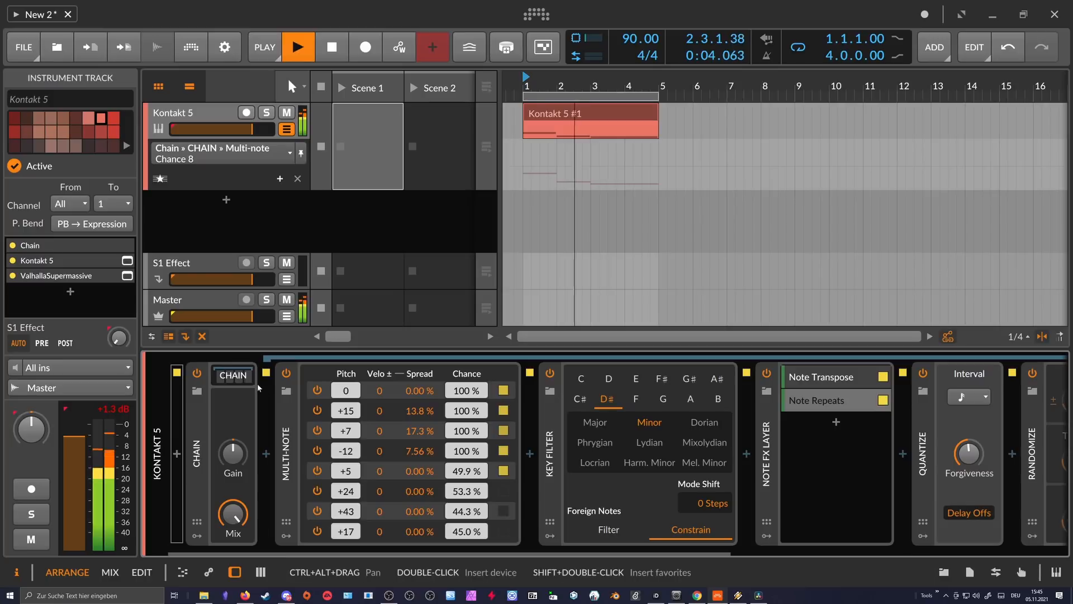
{"action": "key", "text": "space"}
{"action": "left_click_drag", "start_coordinate": [342, 553], "coordinate": [314, 555]}
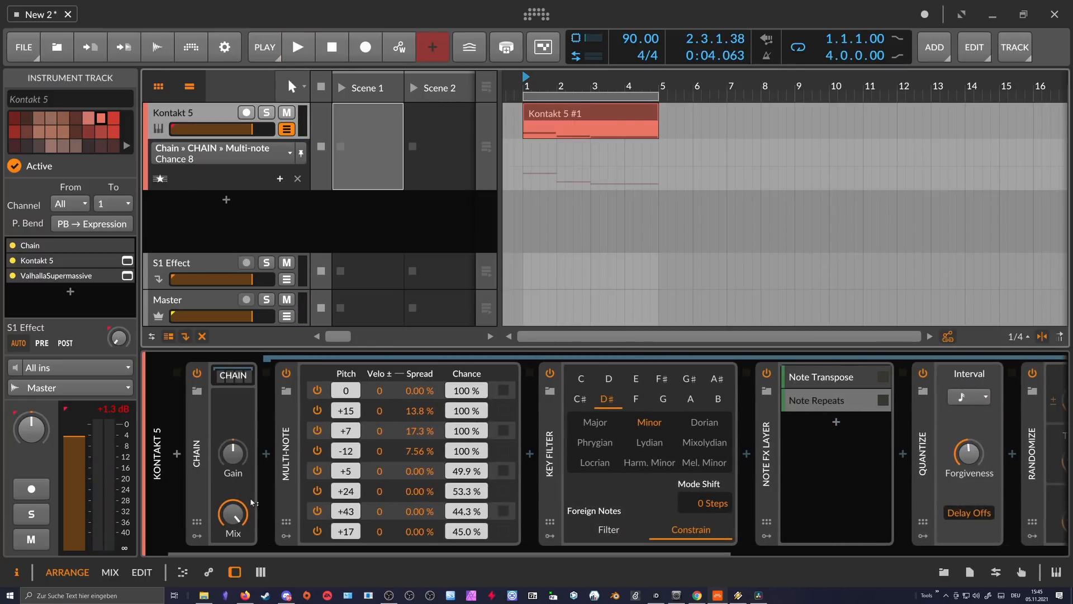
- Collapse and expand the Chain to examine its nested note devices ahead of Kontakt 5
{"action": "left_click", "coordinate": [239, 380]}
{"action": "left_click", "coordinate": [203, 454]}
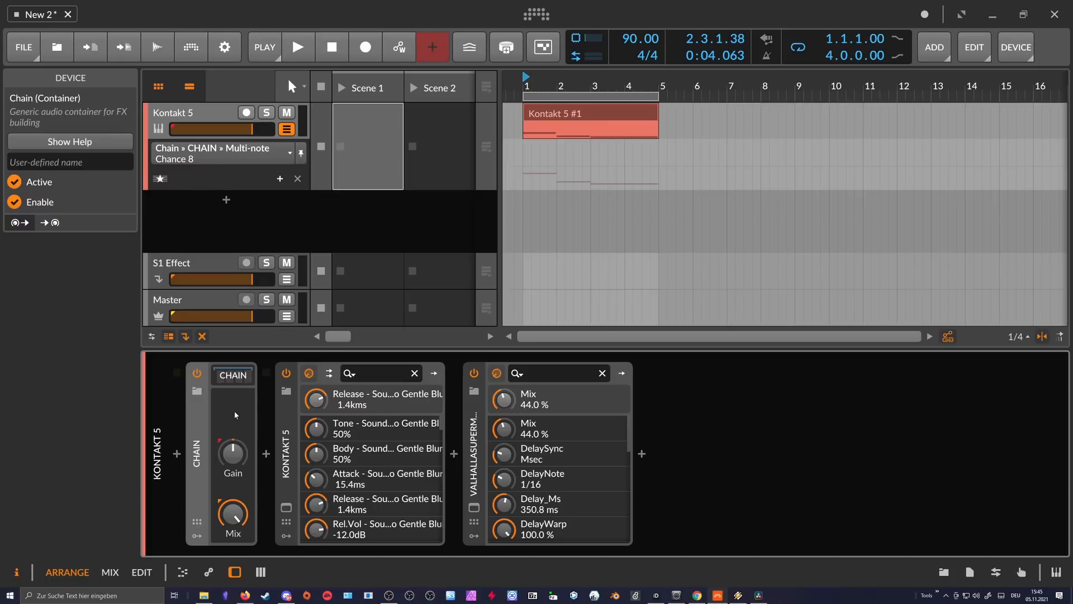
{"action": "left_click", "coordinate": [258, 210]}
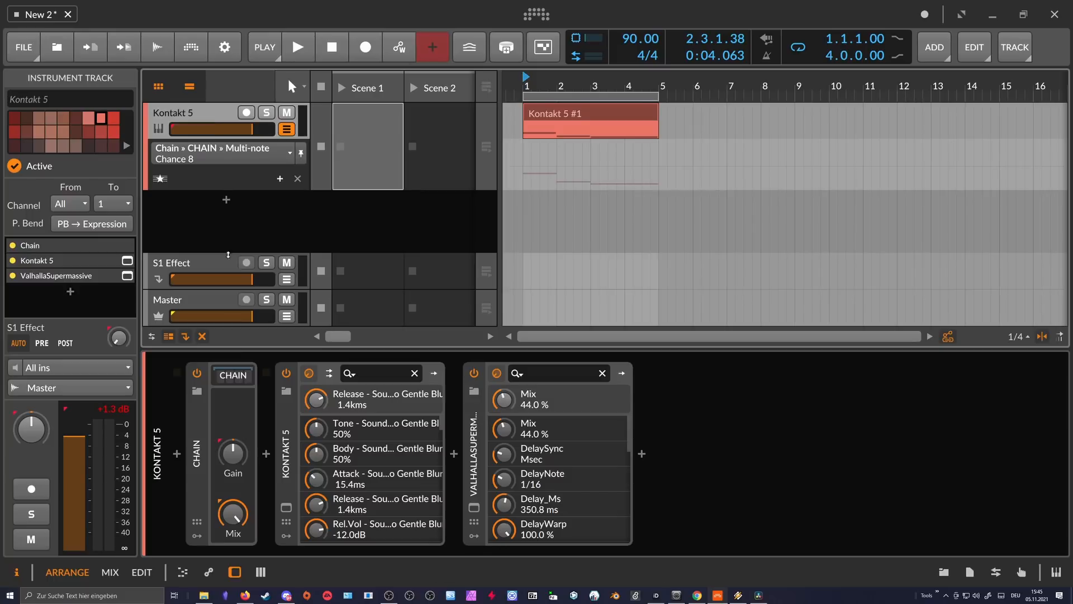
{"action": "left_click", "coordinate": [232, 375]}
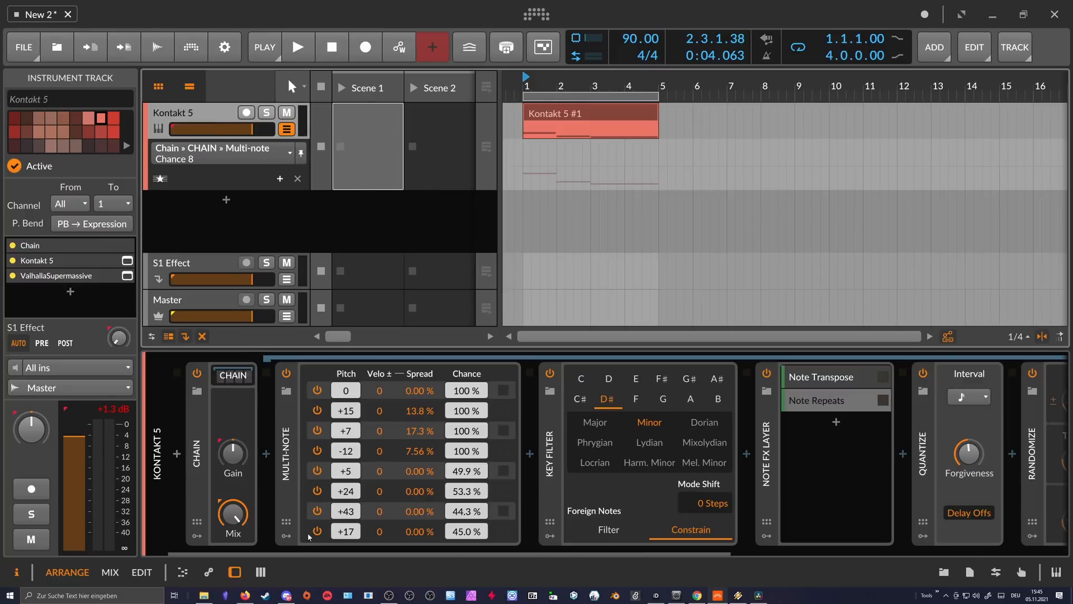
{"action": "left_click_drag", "start_coordinate": [289, 553], "coordinate": [269, 563]}
{"action": "left_click", "coordinate": [233, 375]}
{"action": "left_click", "coordinate": [232, 376]}
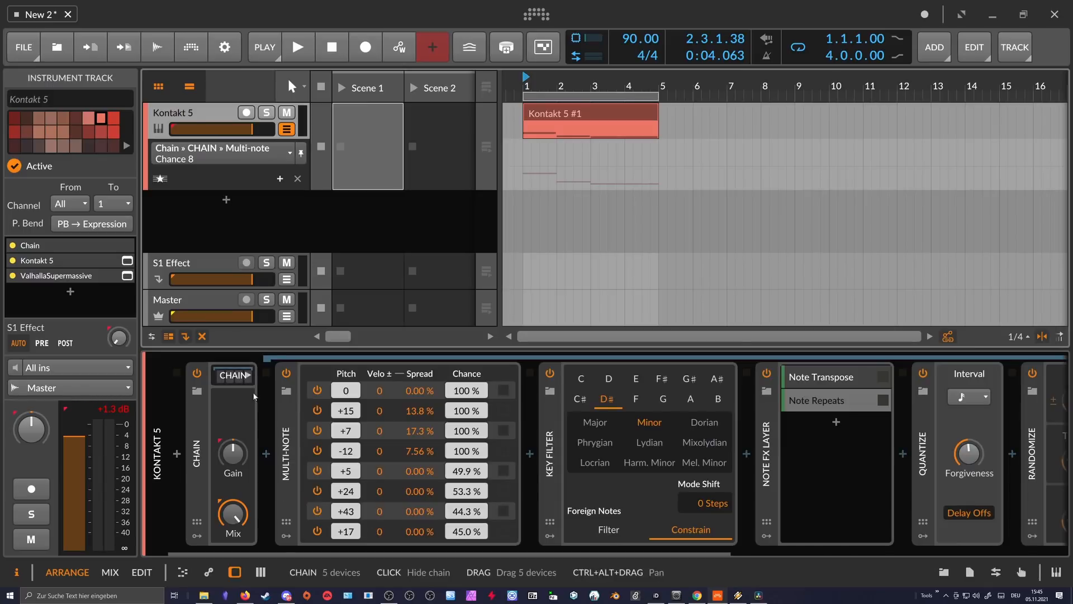
{"action": "left_click", "coordinate": [289, 464]}
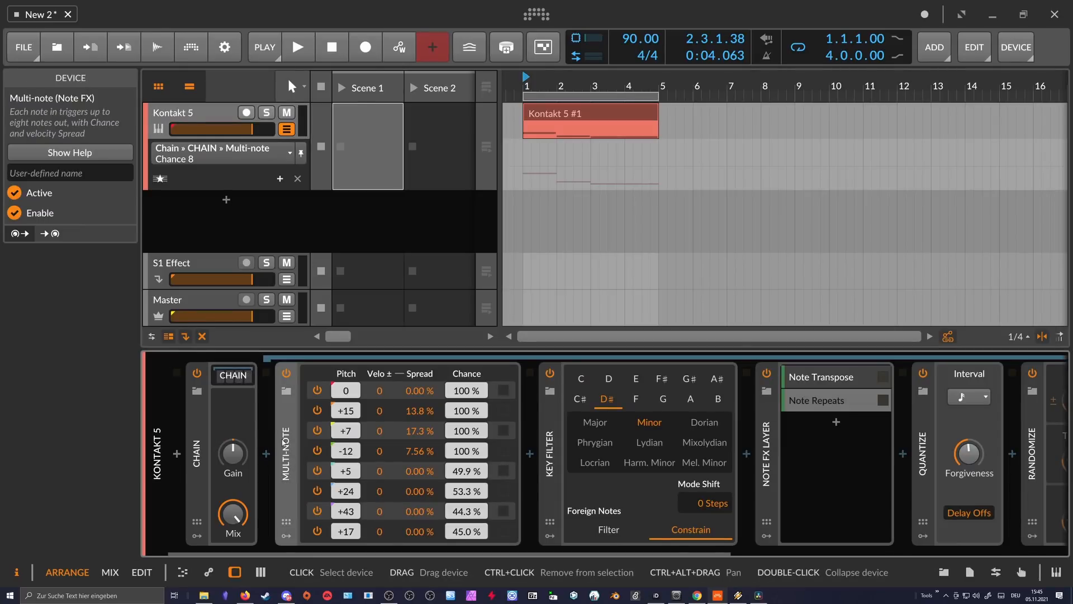
{"action": "left_click", "coordinate": [233, 376]}
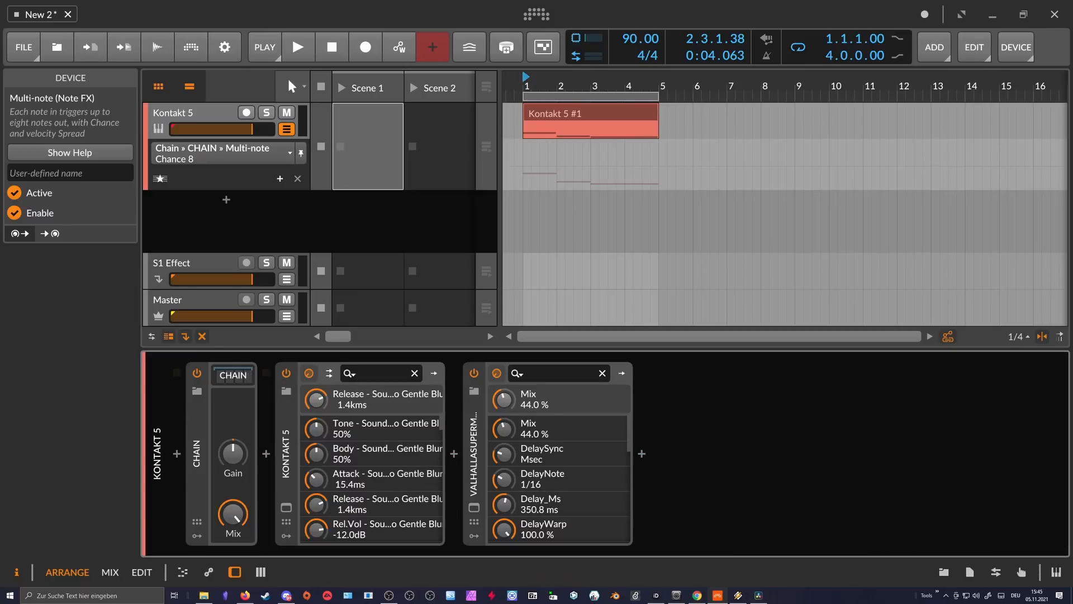
- Delete the Kontakt 5 track and set the project tempo to 124 BPM
{"action": "key", "text": "Delete"}
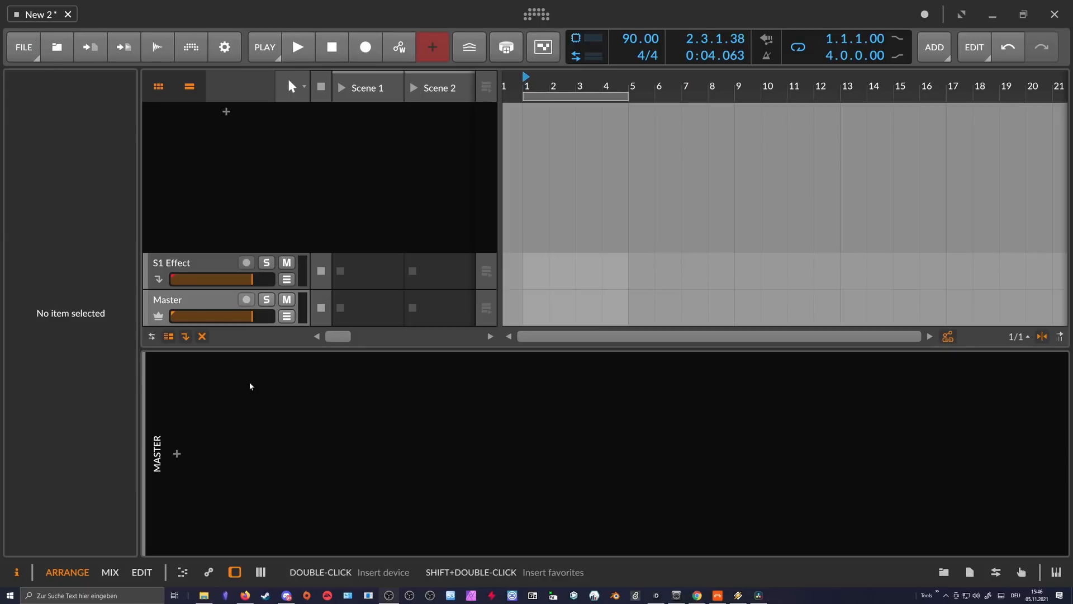
{"action": "left_click_drag", "start_coordinate": [546, 86], "coordinate": [547, 61]}
{"action": "double_click", "coordinate": [626, 39]}
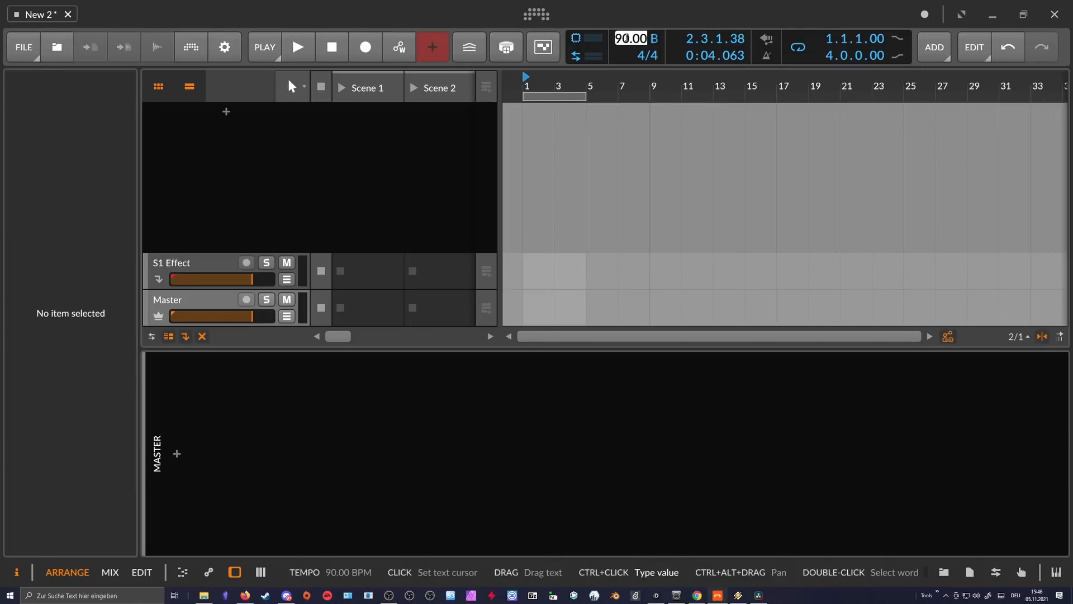
{"action": "type", "text": "12"}
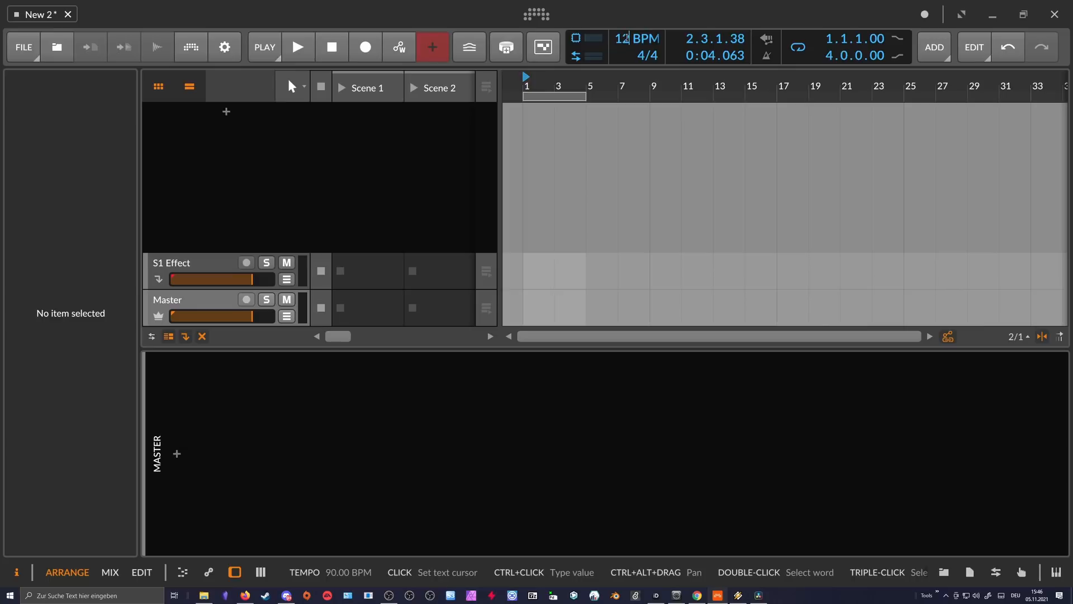
{"action": "type", "text": "4"}
{"action": "key", "text": "Return"}
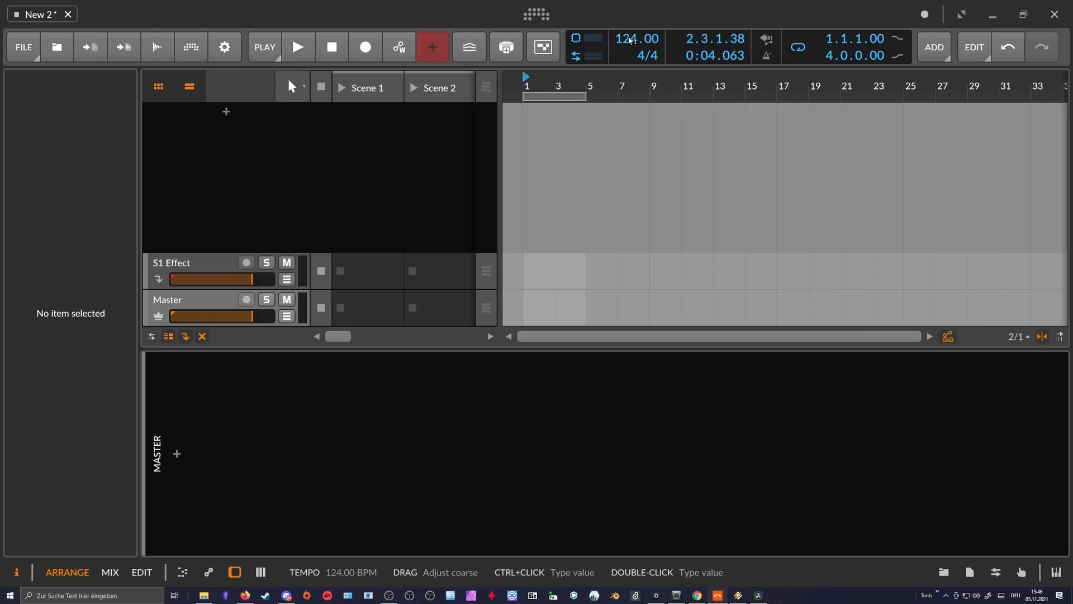
{"action": "left_click_drag", "start_coordinate": [543, 87], "coordinate": [534, 110]}
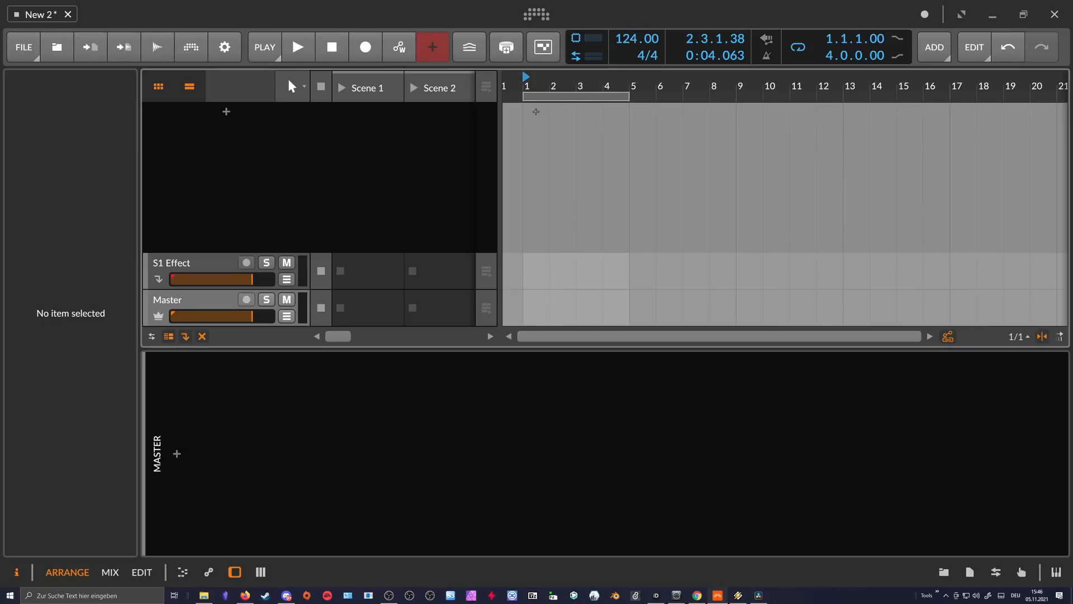
- Add an instrument track with Bitwig's E-Kick device
{"action": "double_click", "coordinate": [226, 118]}
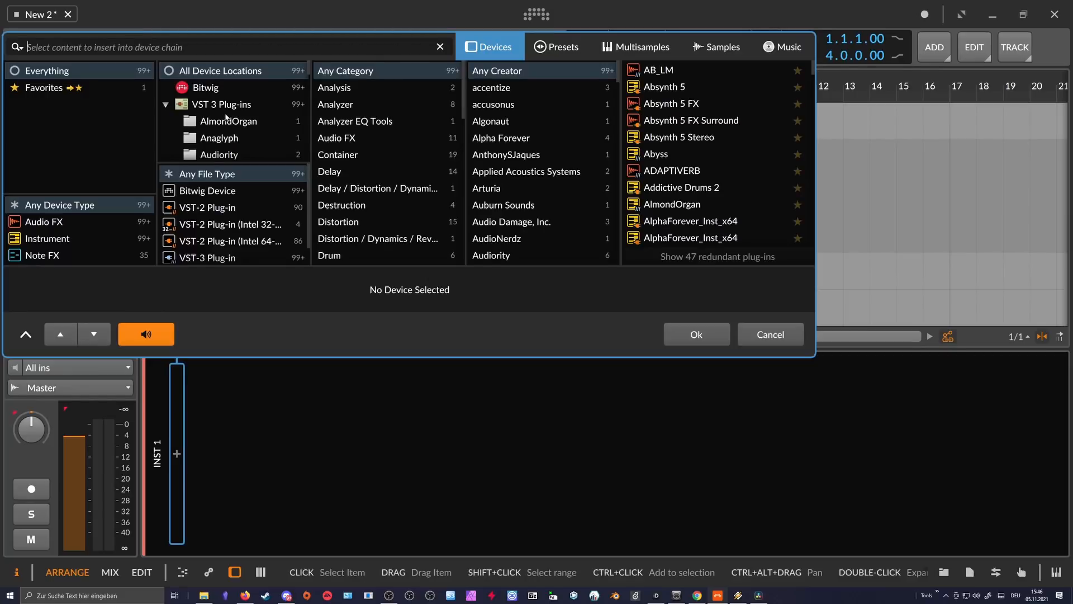
{"action": "type", "text": "kick"}
{"action": "key", "text": "Down"}
{"action": "key", "text": "Down"}
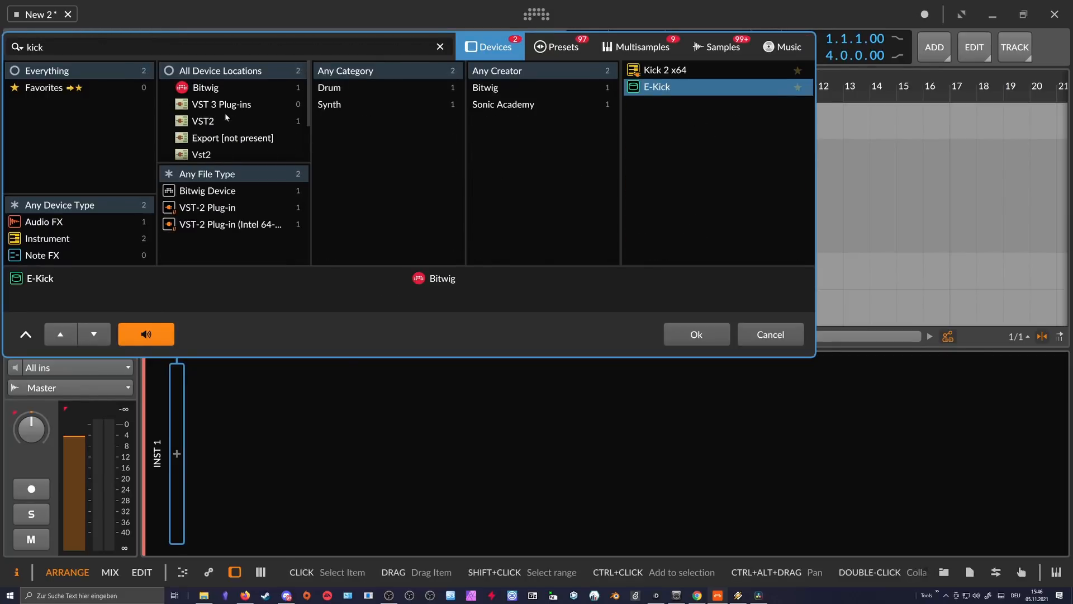
{"action": "key", "text": "Return"}
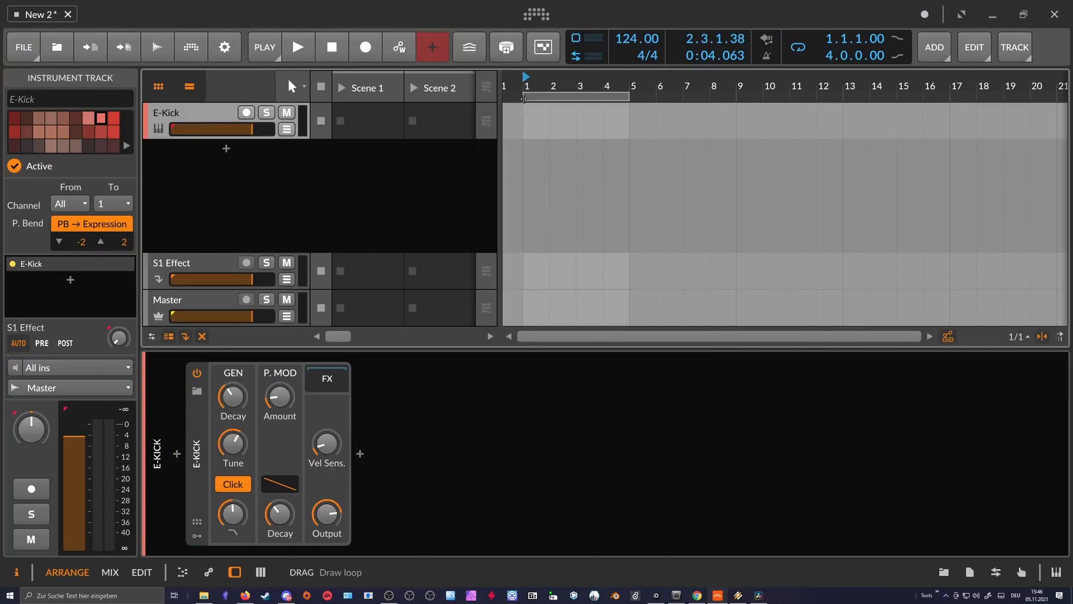
- Create a clip at bar 1 on the E-Kick track, extend it to four bars, and open it for note editing
{"action": "double_click", "coordinate": [541, 120]}
{"action": "left_click_drag", "start_coordinate": [561, 120], "coordinate": [661, 136]}
{"action": "double_click", "coordinate": [541, 114]}
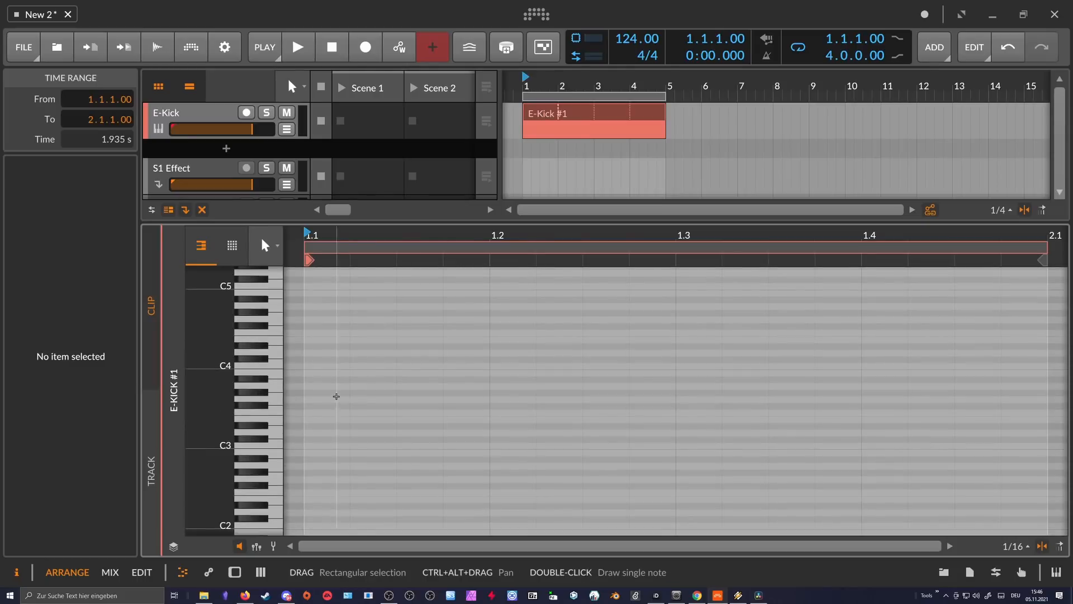
- Draw a sixteenth-long C4 note at the start of the kick clip, shorten the clip's loop to one beat, and audition it
{"action": "double_click", "coordinate": [322, 367]}
{"action": "left_click_drag", "start_coordinate": [363, 235], "coordinate": [356, 210]}
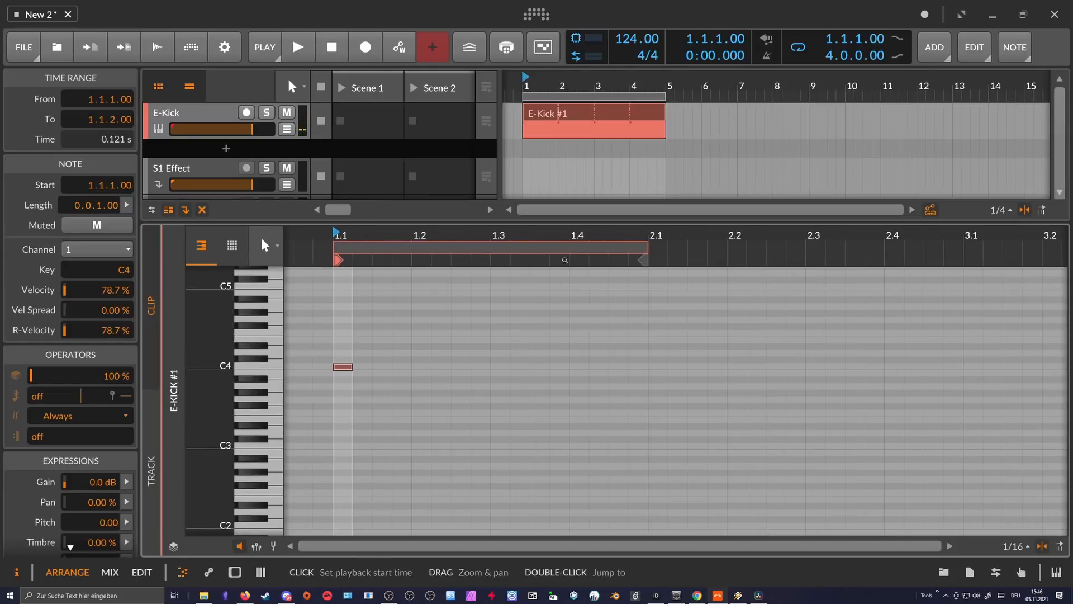
{"action": "left_click_drag", "start_coordinate": [647, 247], "coordinate": [410, 275]}
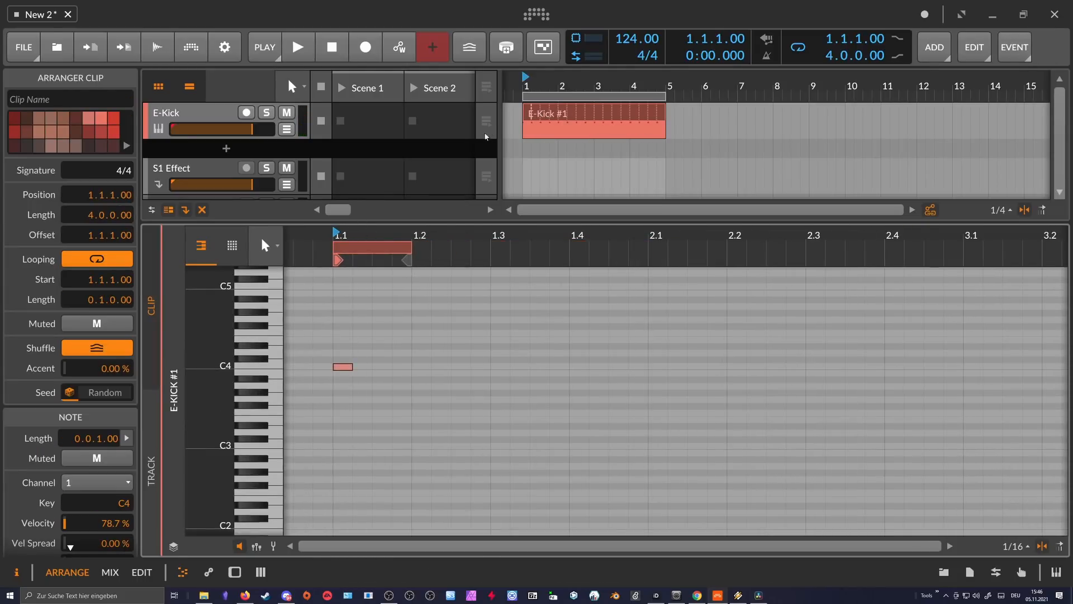
{"action": "key", "text": "space"}
{"action": "key", "text": "space"}
- Set the E-Kick's tune to G0 and its oscillator decay to about 287 ms, and audition the kick
{"action": "double_click", "coordinate": [214, 114]}
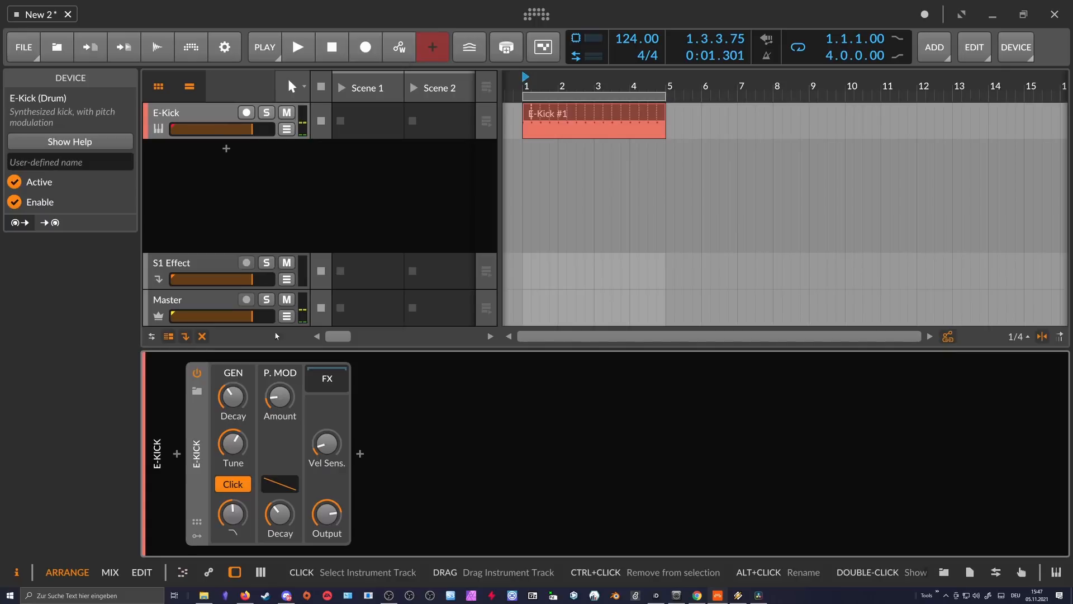
{"action": "left_click", "coordinate": [232, 440], "text": "ctrl"}
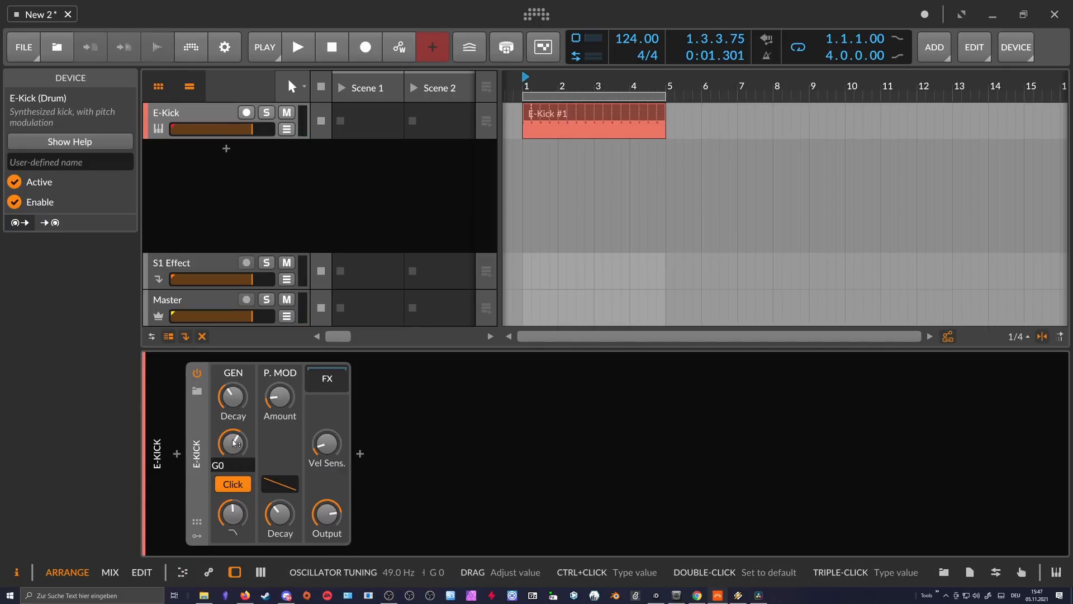
{"action": "type", "text": "G0"}
{"action": "key", "text": "Return"}
{"action": "mouse_move", "coordinate": [232, 397]}
{"action": "left_mouse_down"}
{"action": "mouse_move", "coordinate": [232, 381]}
{"action": "mouse_move", "coordinate": [233, 398]}
{"action": "left_mouse_up"}
{"action": "key", "text": "space"}
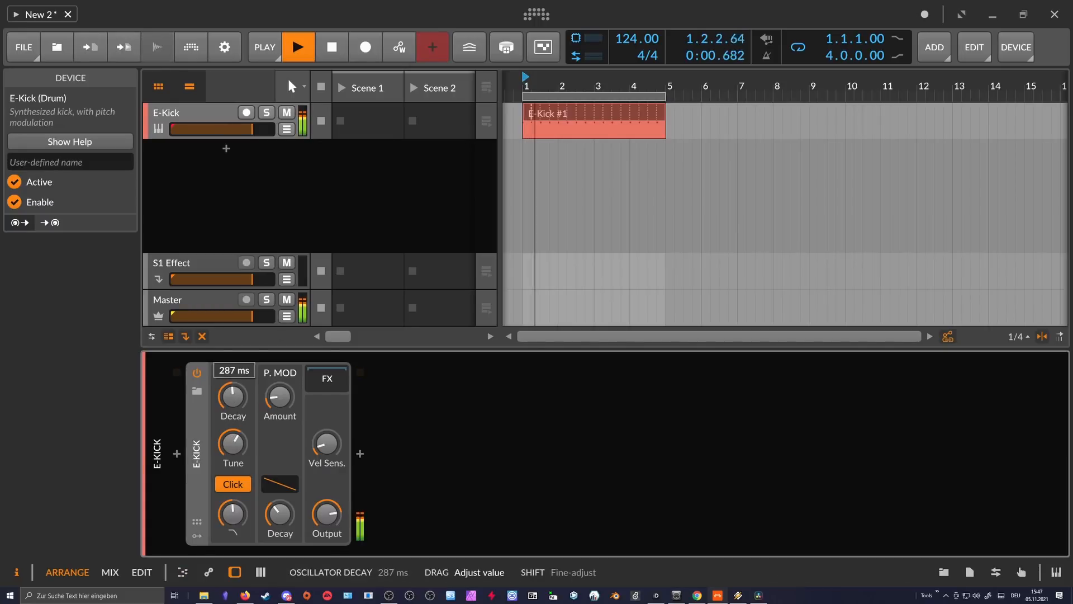
{"action": "key", "text": "space"}
- Add an instrument track with the Phase-4 synth and send the audio engine crash report
{"action": "key", "text": "ctrl+t"}
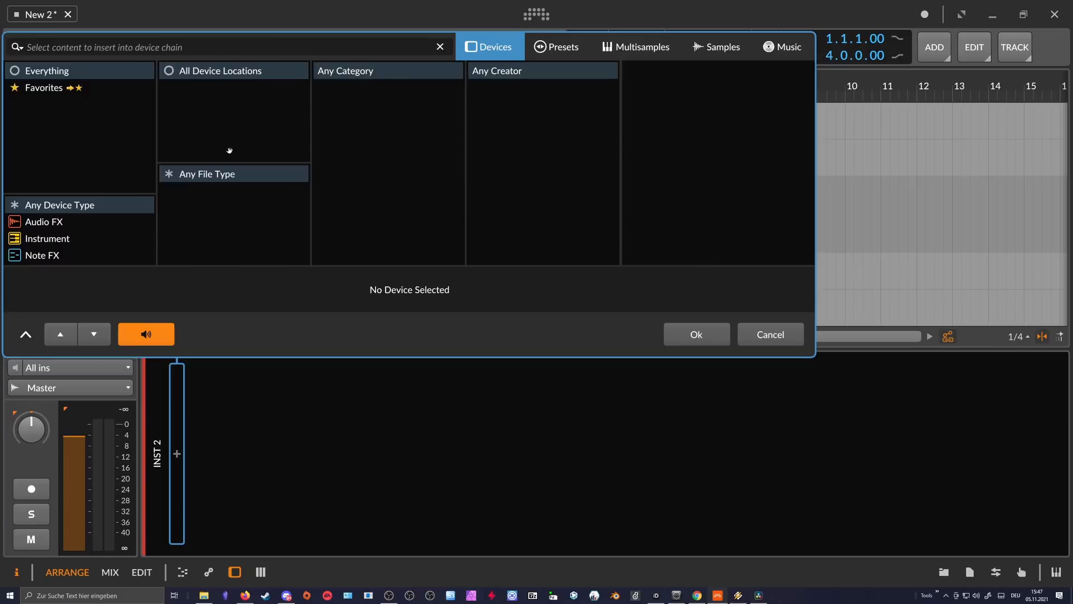
{"action": "type", "text": "phase"}
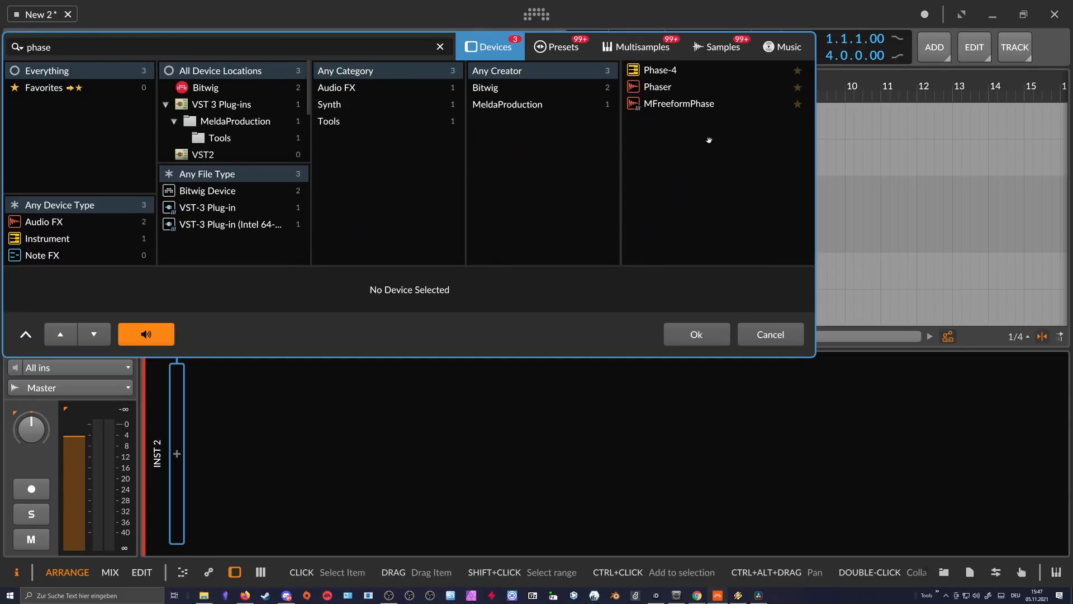
{"action": "key", "text": "Down"}
{"action": "key", "text": "Return"}
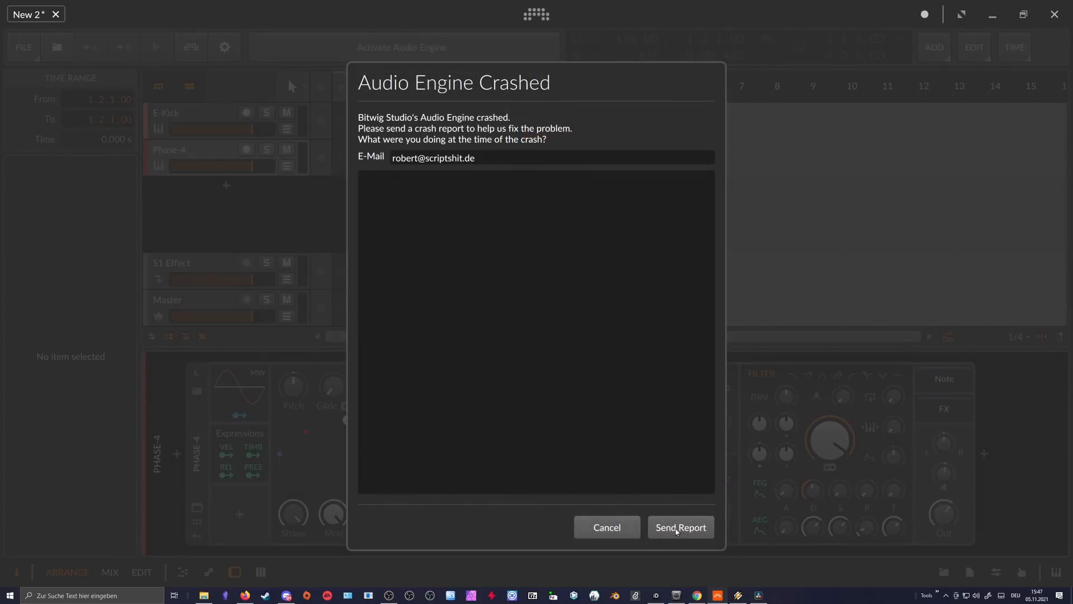
{"action": "left_click", "coordinate": [677, 528]}
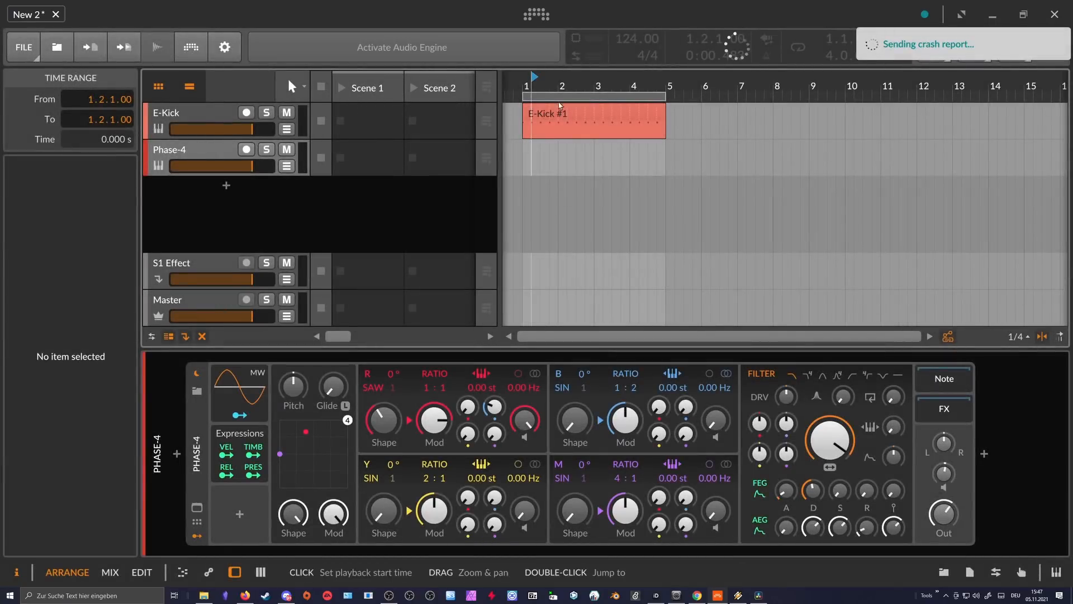
- Create a clip at bar 1 on the Phase-4 track, extend it to four bars, and open it for note editing
{"action": "double_click", "coordinate": [553, 158]}
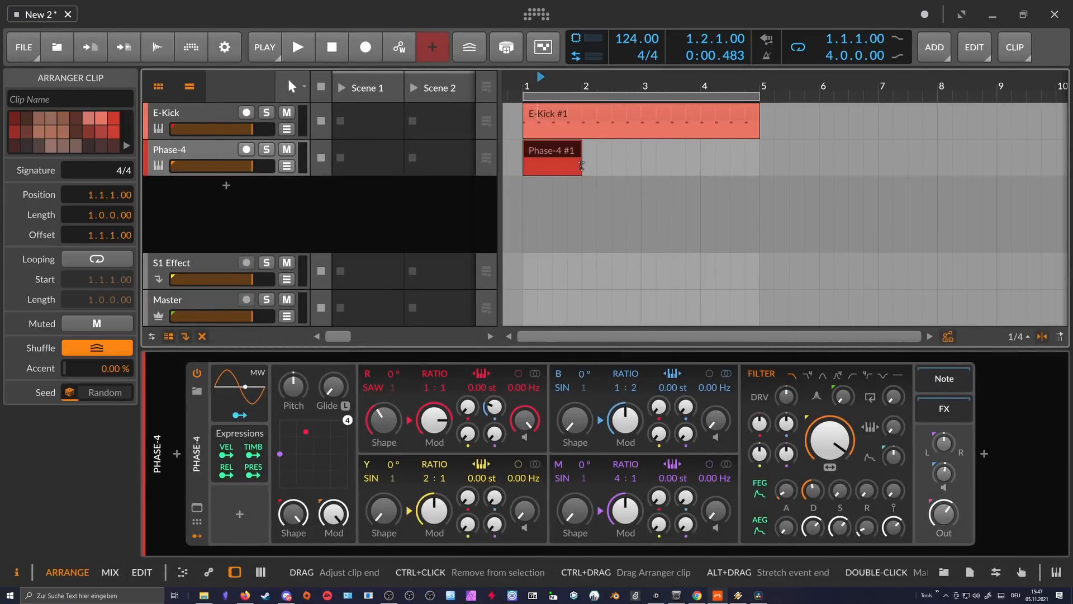
{"action": "left_click_drag", "start_coordinate": [583, 171], "coordinate": [758, 171]}
{"action": "double_click", "coordinate": [542, 151]}
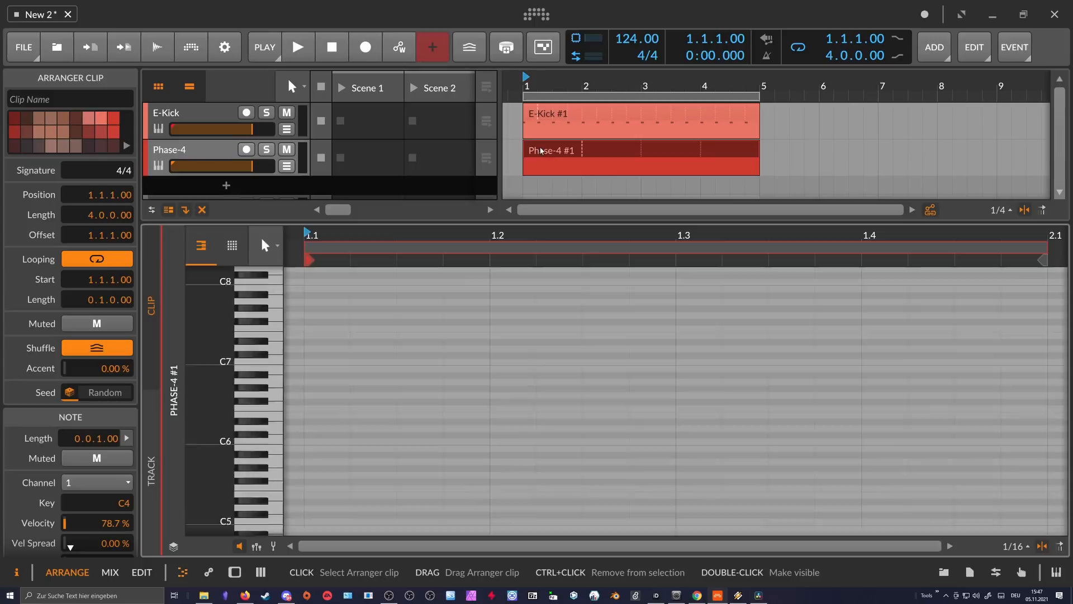
- Draw a one-bar E2 note from the start of the Phase-4 clip
{"action": "scroll", "coordinate": [259, 494], "scroll_direction": "down", "scroll_amount": 4}
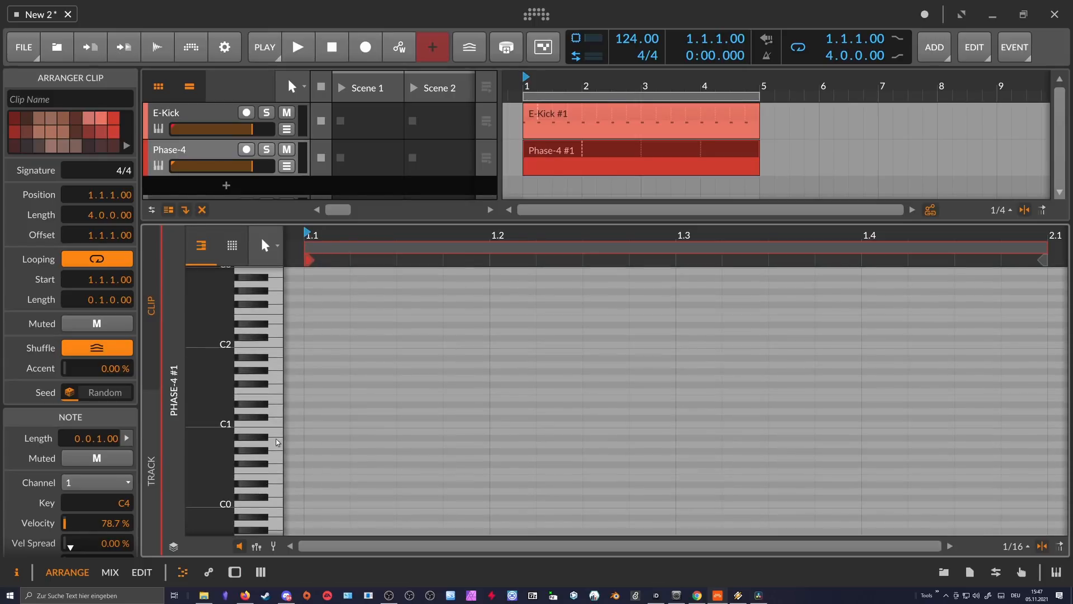
{"action": "double_click", "coordinate": [313, 399]}
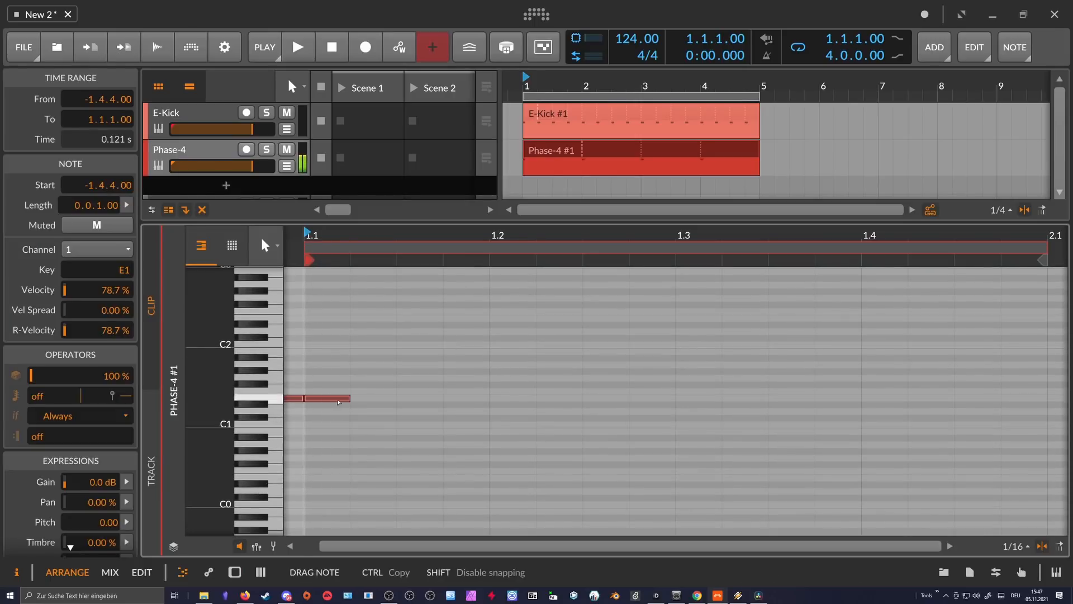
{"action": "left_click_drag", "start_coordinate": [347, 399], "coordinate": [581, 403]}
{"action": "left_click_drag", "start_coordinate": [481, 261], "coordinate": [459, 313]}
{"action": "left_click", "coordinate": [505, 396]}
{"action": "left_click_drag", "start_coordinate": [481, 398], "coordinate": [591, 401]}
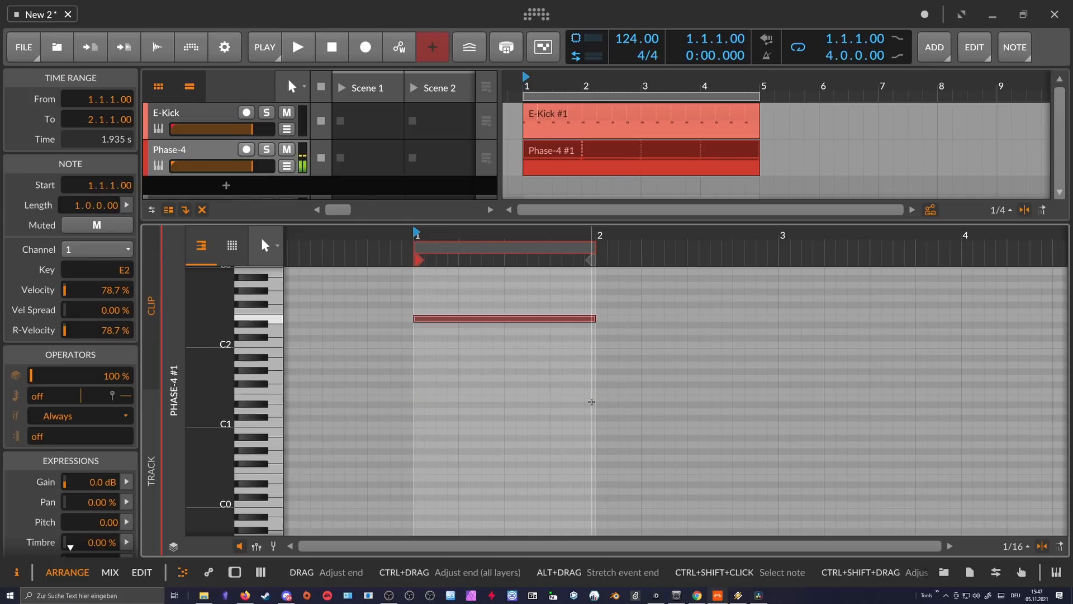
- Solo the Phase-4 track, show its device chain, and audition the sustained note
{"action": "left_click", "coordinate": [266, 150]}
{"action": "double_click", "coordinate": [221, 152]}
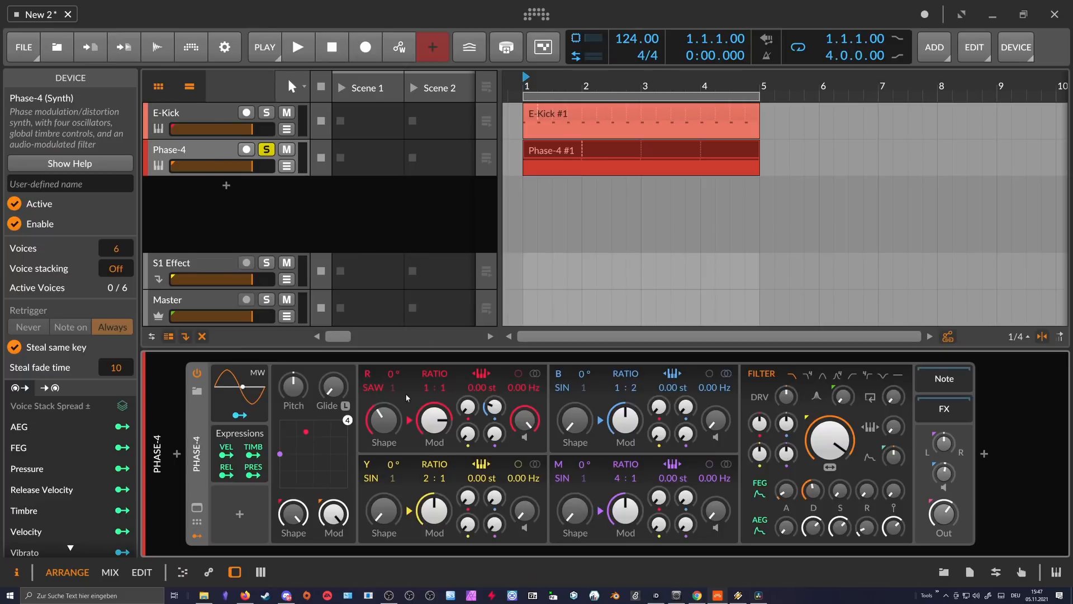
{"action": "key", "text": "space"}
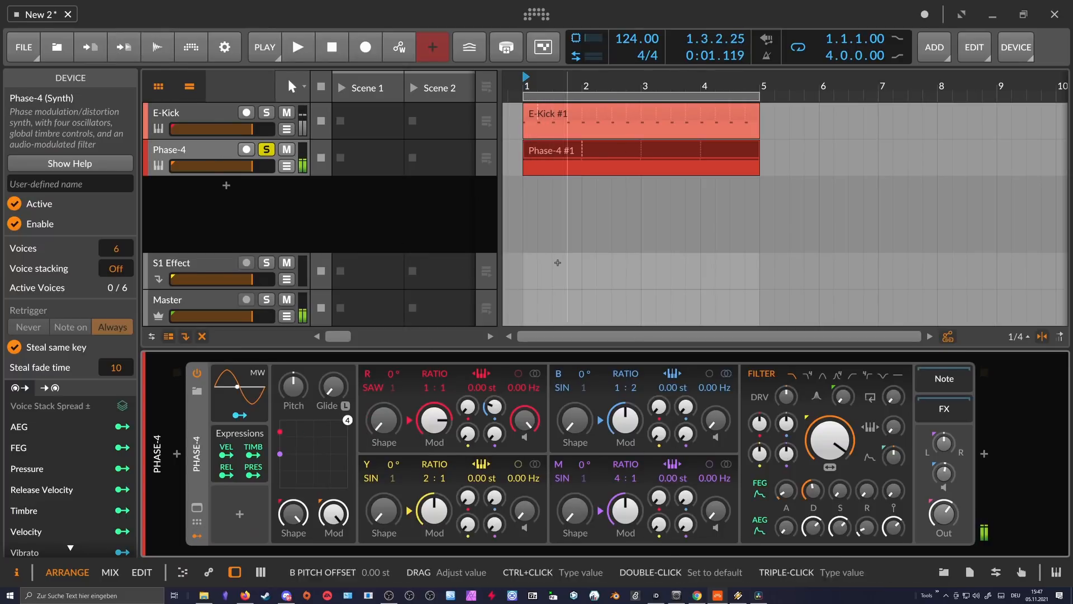
- Insert a Note Repeats device before Phase-4 and set its pattern mode to Euclid
{"action": "left_click", "coordinate": [177, 454]}
{"action": "type", "text": "n"}
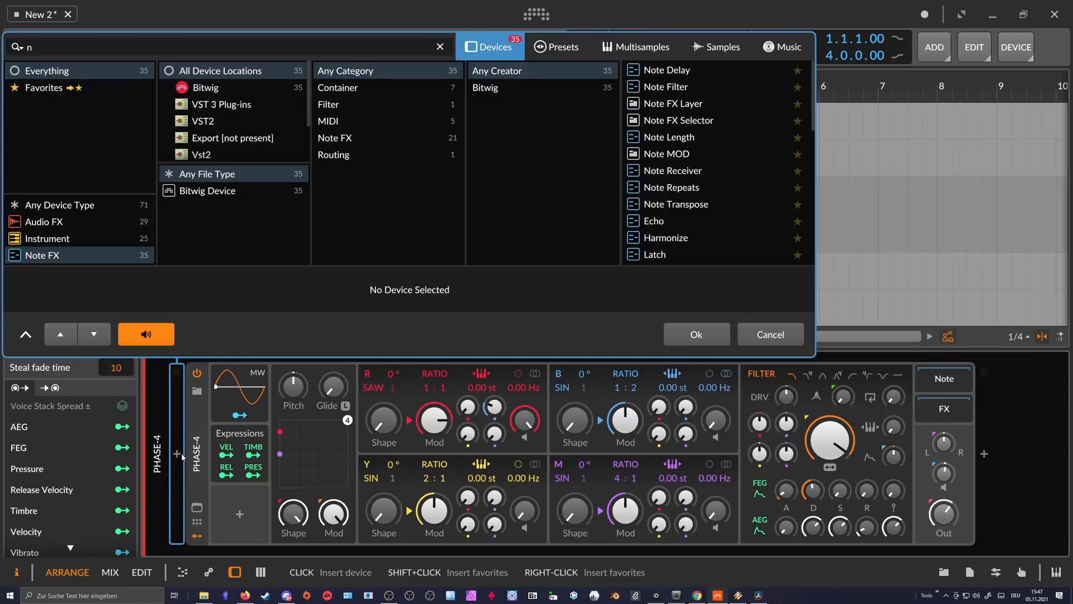
{"action": "type", "text": "ote "}
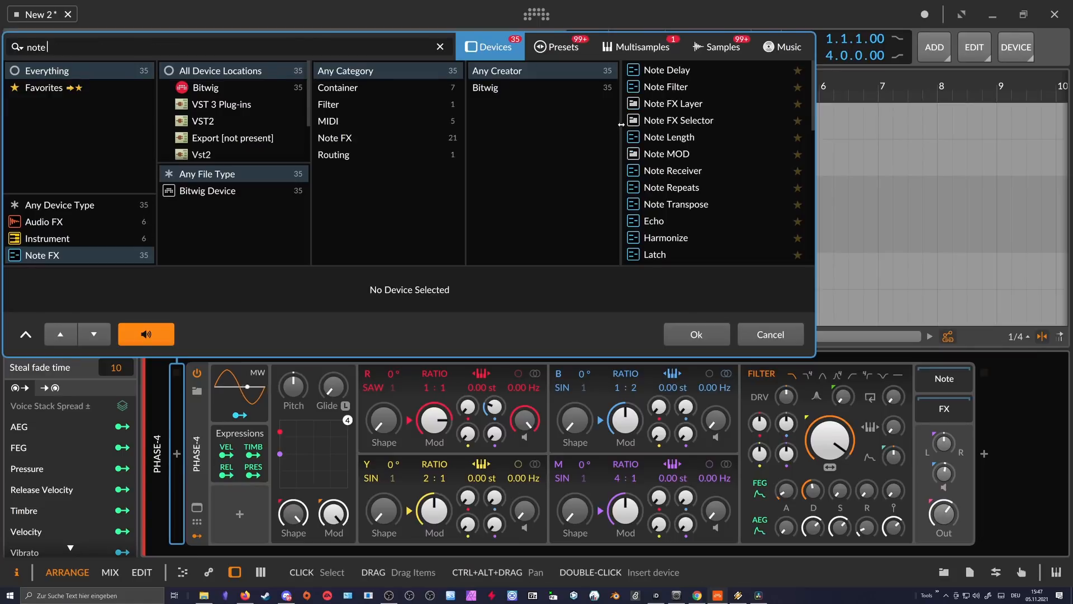
{"action": "type", "text": "re"}
{"action": "double_click", "coordinate": [707, 91]}
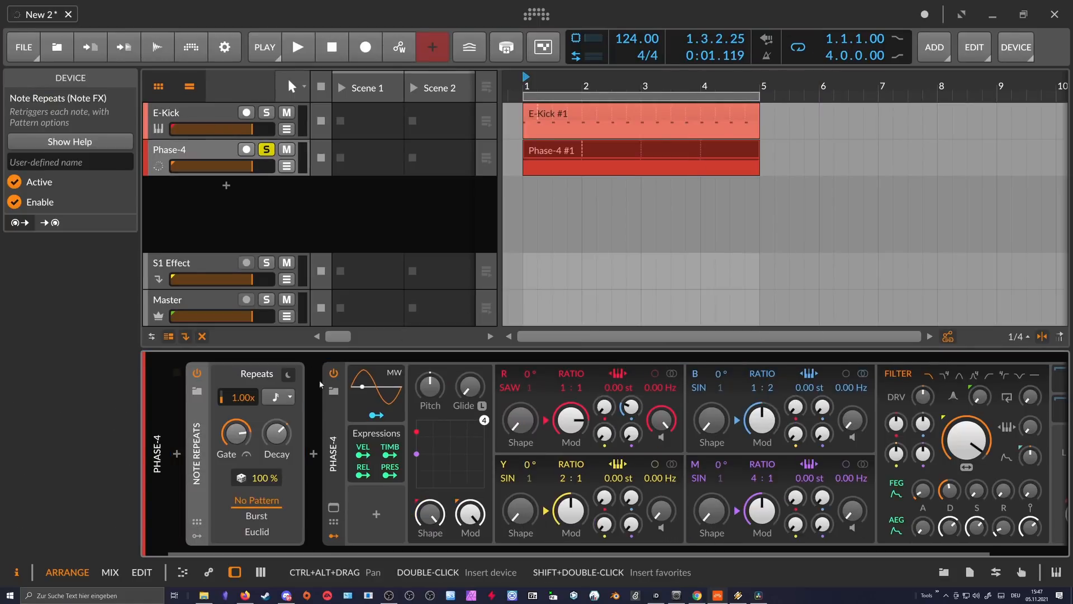
{"action": "left_click", "coordinate": [257, 531]}
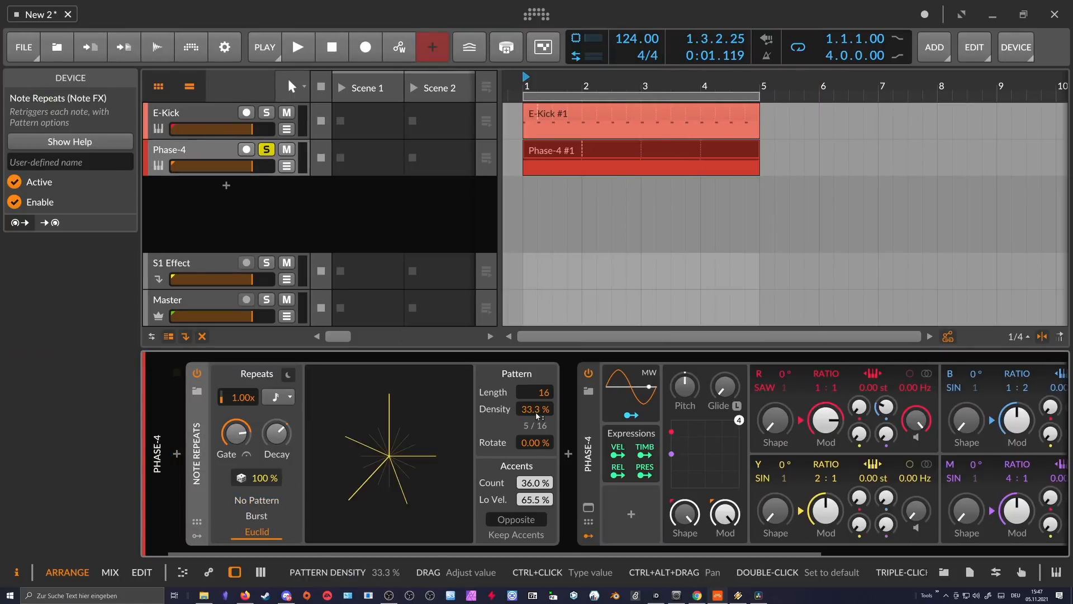
- Start playback and set the Note Repeats pattern density to 41.8 %
{"action": "key", "text": "space"}
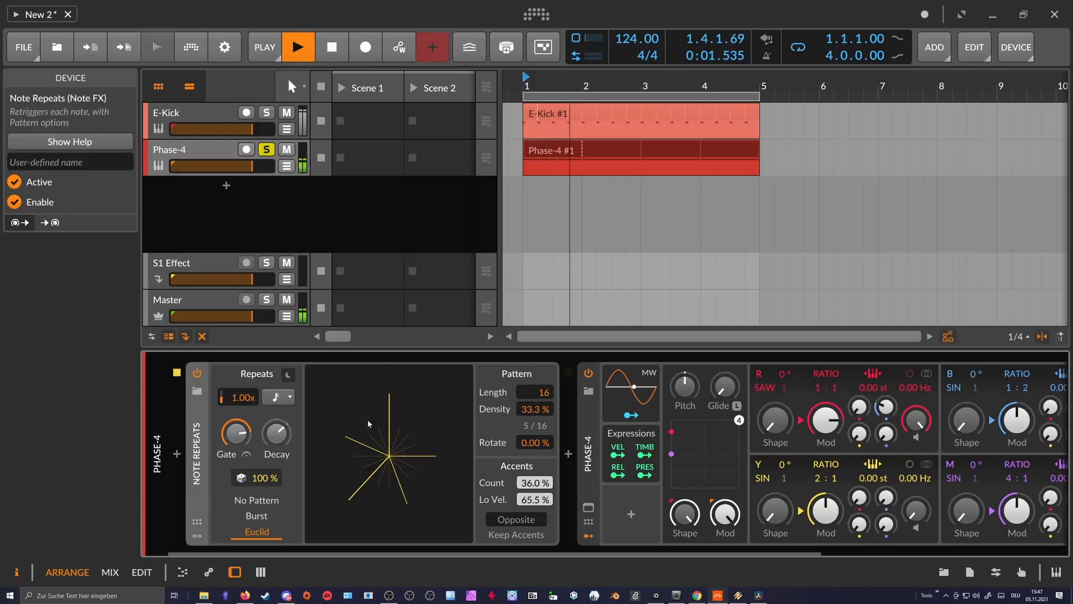
{"action": "left_click_drag", "start_coordinate": [336, 420], "coordinate": [336, 404]}
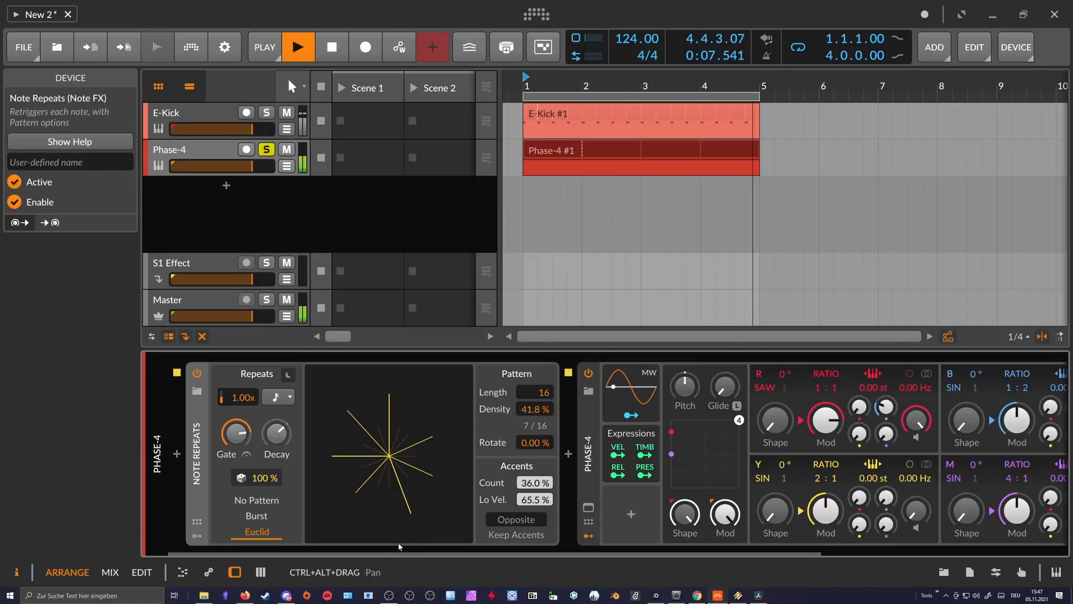
- Set Phase-4's red ratio to 1:2 and blue ratio to 2:1, and modulate the B→R amount by +0.353 from the filter envelope
{"action": "scroll", "coordinate": [399, 541], "scroll_direction": "down", "scroll_amount": 10}
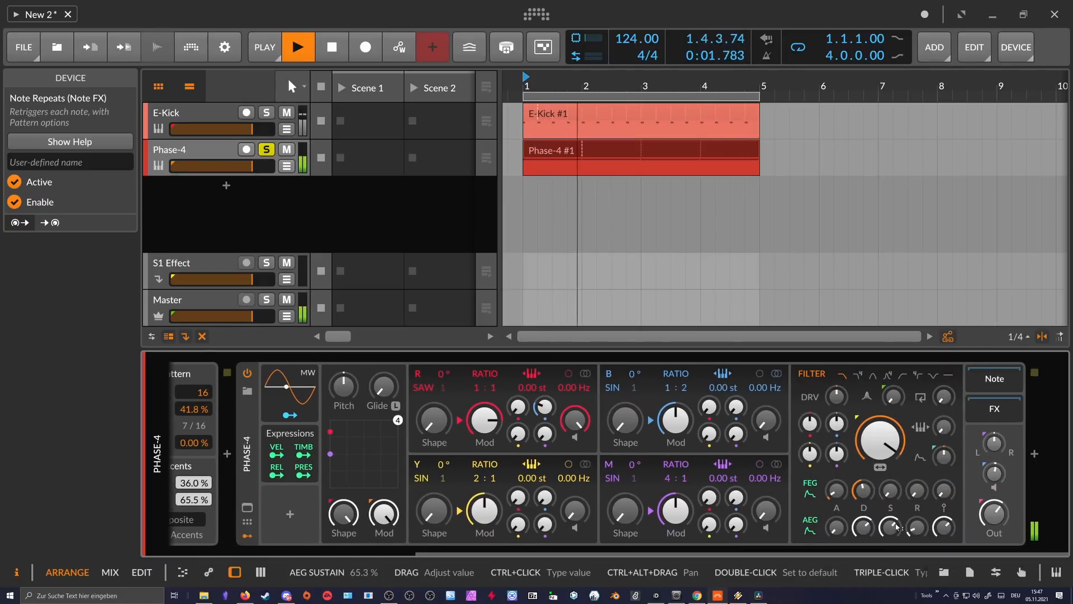
{"action": "left_click_drag", "start_coordinate": [545, 407], "coordinate": [494, 379]}
{"action": "left_click", "coordinate": [810, 489]}
{"action": "mouse_move", "coordinate": [685, 387]}
{"action": "left_mouse_down"}
{"action": "mouse_move", "coordinate": [686, 397]}
{"action": "mouse_move", "coordinate": [668, 379]}
{"action": "left_mouse_up"}
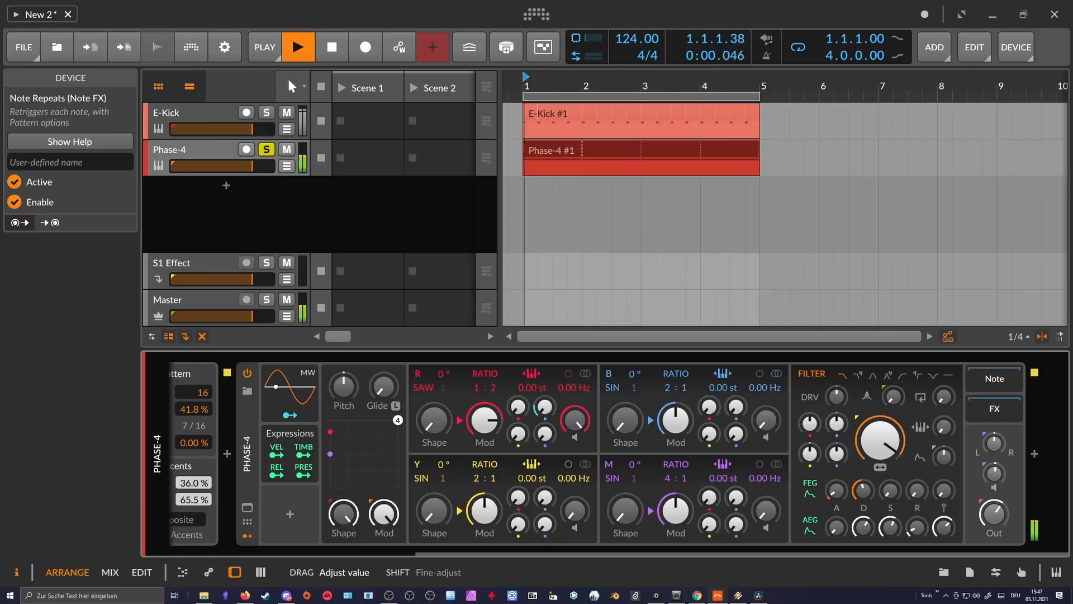
{"action": "left_click", "coordinate": [810, 489]}
{"action": "left_click_drag", "start_coordinate": [544, 407], "coordinate": [544, 395]}
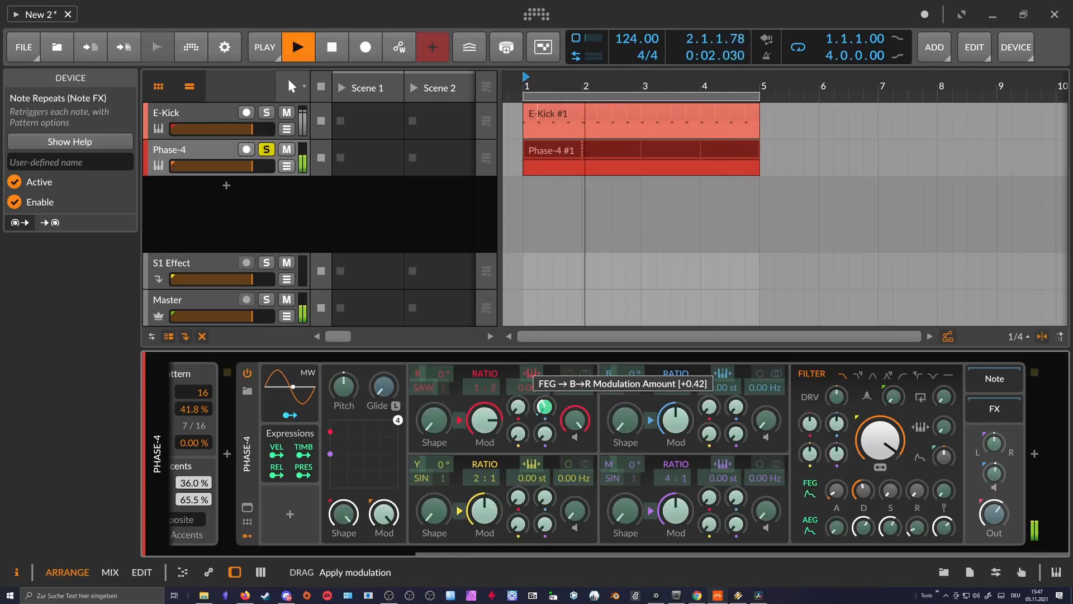
{"action": "left_click", "coordinate": [809, 489]}
- Raise Phase-4's yellow Mod and the yellow-to-blue modulation, and adjust the filter cutoff and envelope times
{"action": "left_click", "coordinate": [486, 507]}
{"action": "left_click_drag", "start_coordinate": [709, 433], "coordinate": [709, 430]}
{"action": "left_click_drag", "start_coordinate": [880, 441], "coordinate": [880, 430]}
{"action": "left_click_drag", "start_coordinate": [864, 490], "coordinate": [864, 487]}
{"action": "left_click_drag", "start_coordinate": [912, 527], "coordinate": [912, 503]}
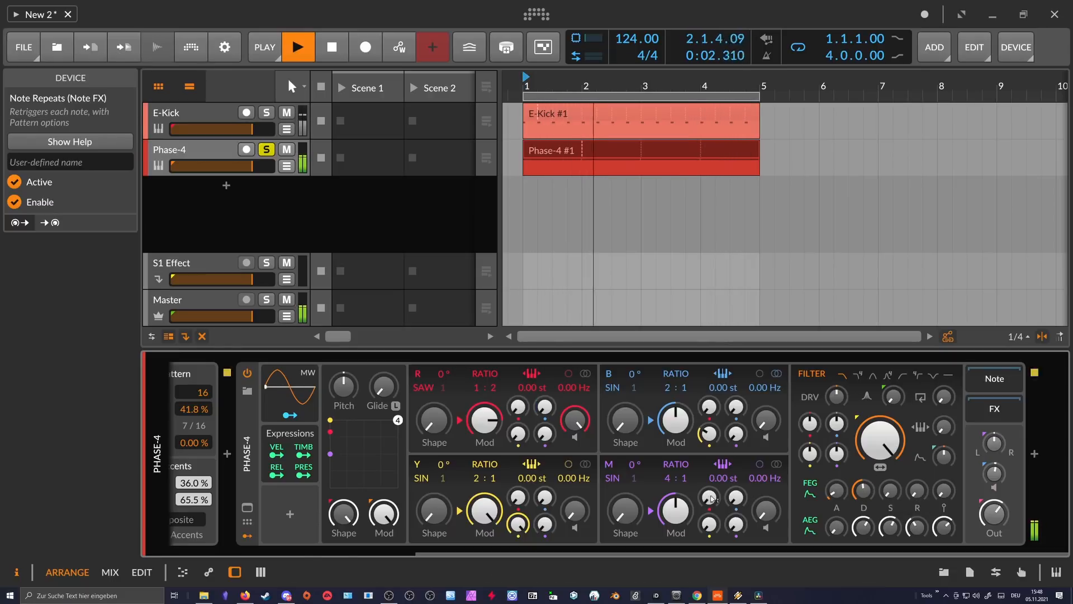
- Set Phase-4's voices to Mono and fine-tune the blue oscillator's Mod and the B→R amount
{"action": "left_click", "coordinate": [246, 456]}
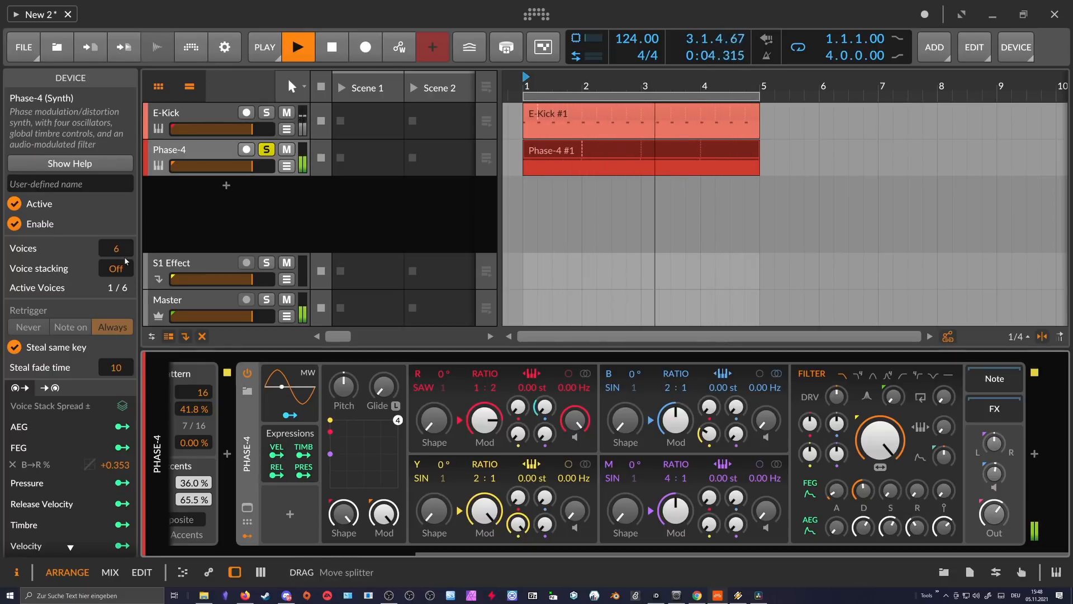
{"action": "left_click_drag", "start_coordinate": [122, 250], "coordinate": [122, 271]}
{"action": "left_click_drag", "start_coordinate": [675, 419], "coordinate": [676, 416]}
{"action": "left_click_drag", "start_coordinate": [547, 403], "coordinate": [547, 397]}
- Raise Phase-4's filter drive, adjust its output level, and set the filter envelope decay to 140 ms with E-Kick also soloed
{"action": "left_click_drag", "start_coordinate": [994, 514], "coordinate": [993, 512]}
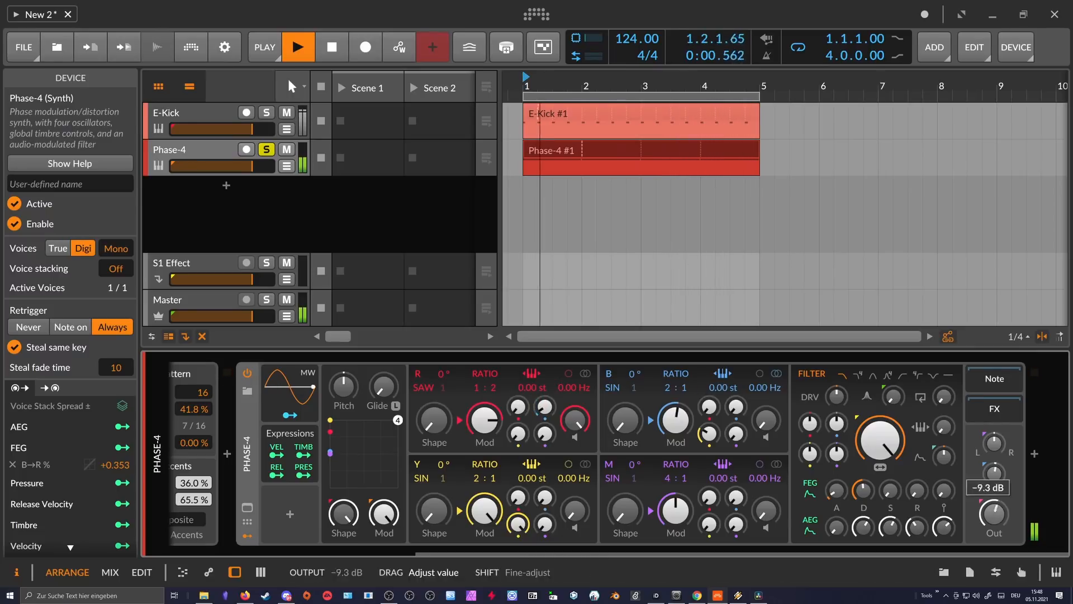
{"action": "left_click_drag", "start_coordinate": [836, 396], "coordinate": [837, 358]}
{"action": "left_click_drag", "start_coordinate": [994, 513], "coordinate": [994, 511]}
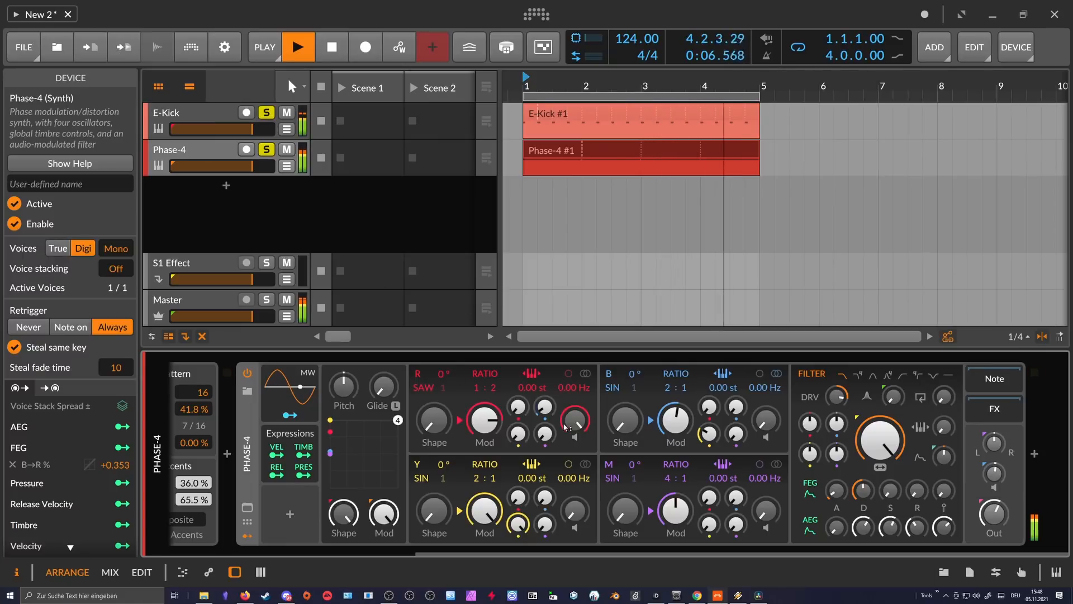
{"action": "left_click_drag", "start_coordinate": [872, 497], "coordinate": [871, 510]}
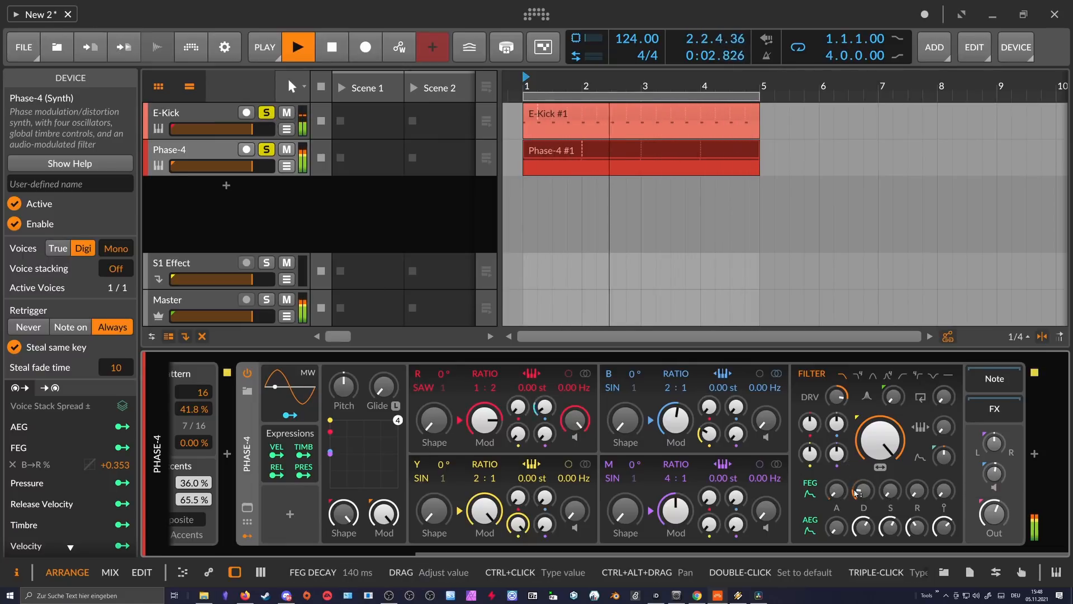
- Try another Note Repeats rate, reset it to 1.00x, lower the pattern density to 30.6 %, and stop playback
{"action": "left_click_drag", "start_coordinate": [748, 555], "coordinate": [500, 555]}
{"action": "left_click_drag", "start_coordinate": [240, 397], "coordinate": [241, 380]}
{"action": "double_click", "coordinate": [236, 399]}
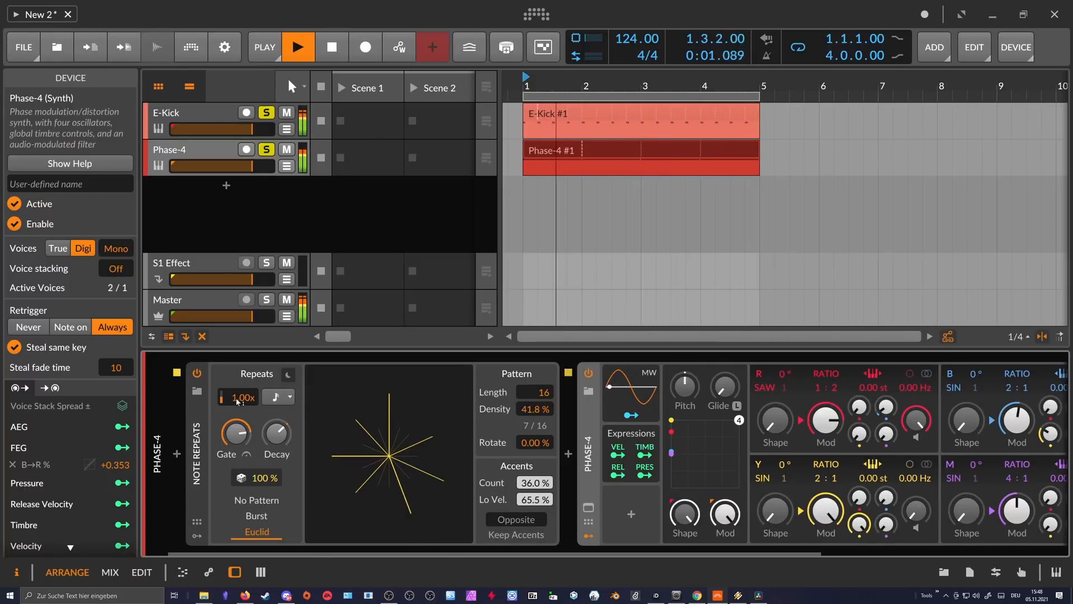
{"action": "left_click_drag", "start_coordinate": [535, 411], "coordinate": [535, 425]}
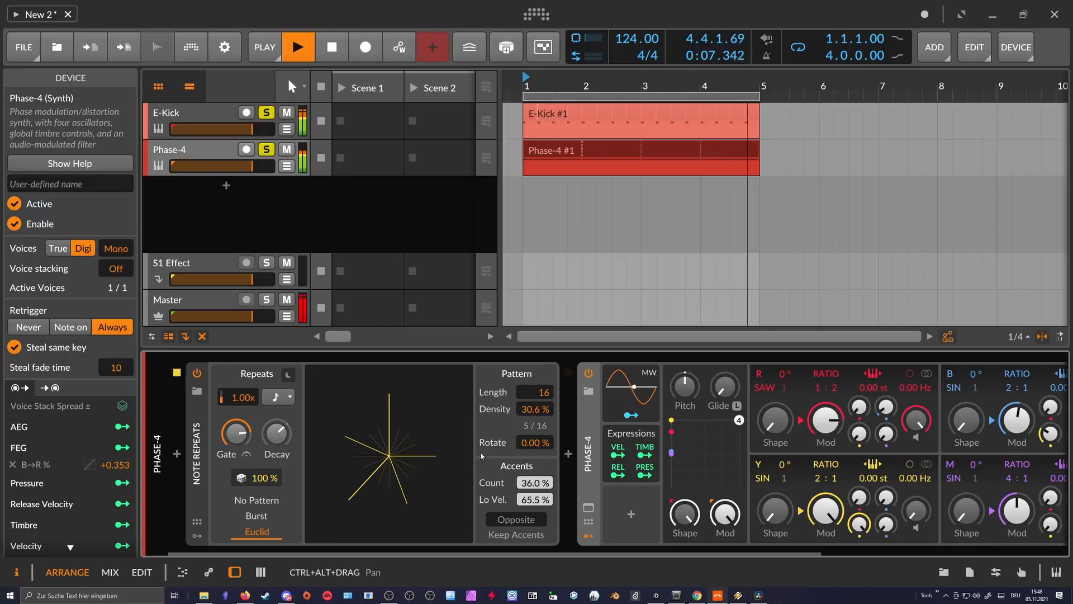
{"action": "key", "text": "space"}
- Insert a Note Transpose device between Note Repeats and Phase-4
{"action": "left_click", "coordinate": [567, 454]}
{"action": "type", "text": "tra"}
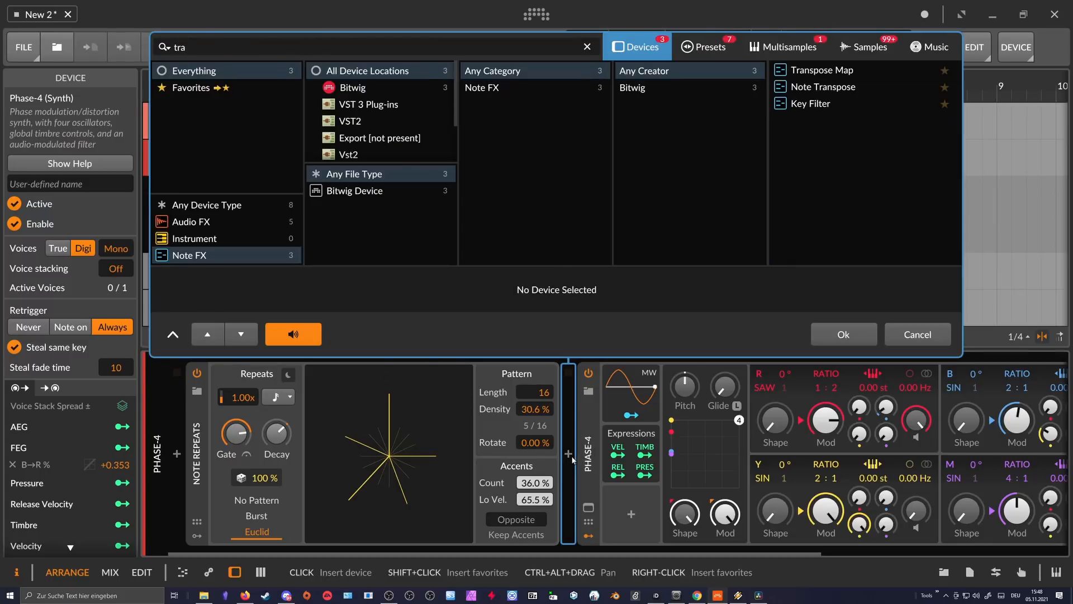
{"action": "key", "text": "Up"}
{"action": "key", "text": "Up"}
{"action": "key", "text": "Return"}
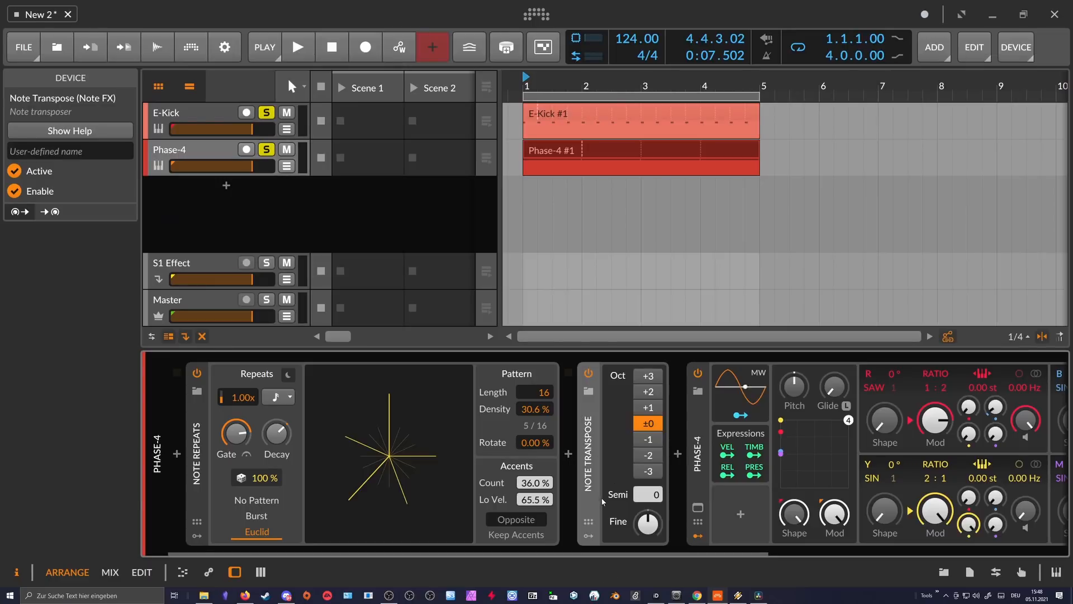
- Add a Steps modulator to Note Transpose and expand its step editor
{"action": "left_click", "coordinate": [588, 535]}
{"action": "left_click", "coordinate": [615, 393]}
{"action": "type", "text": "ste"}
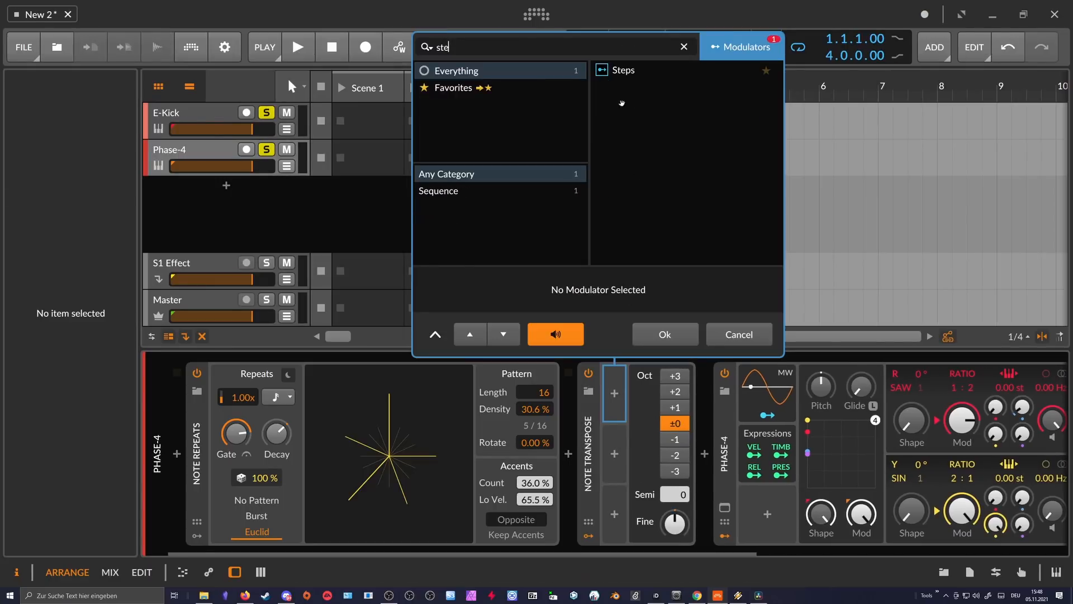
{"action": "key", "text": "Return"}
{"action": "left_click", "coordinate": [646, 393]}
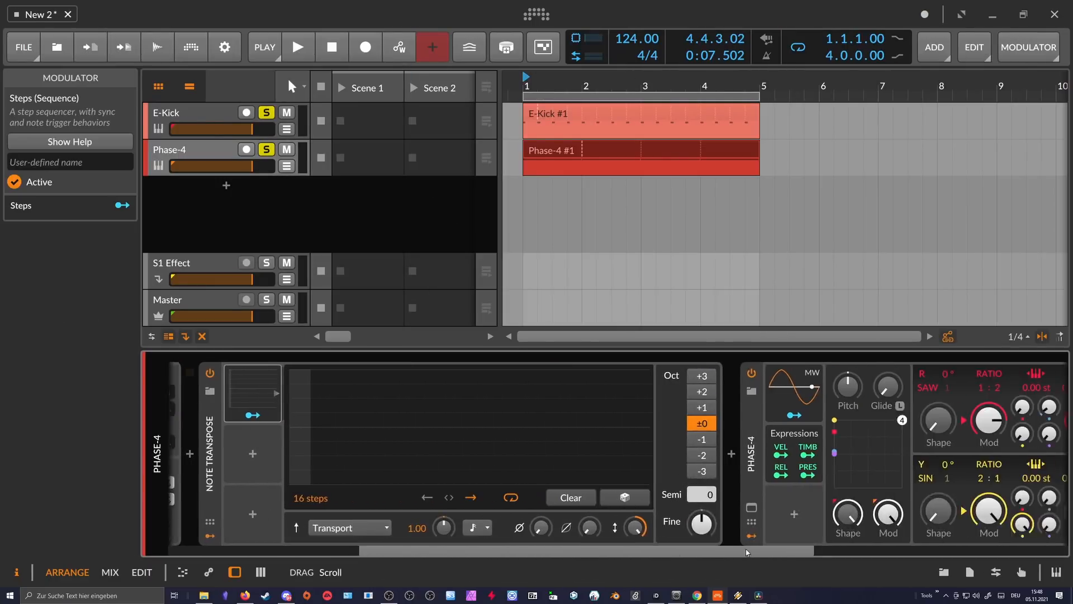
- Draw the last two steps at 100 % and map the Steps modulator to Note Transpose's semitone shift at +5
{"action": "left_click_drag", "start_coordinate": [674, 413], "coordinate": [681, 352]}
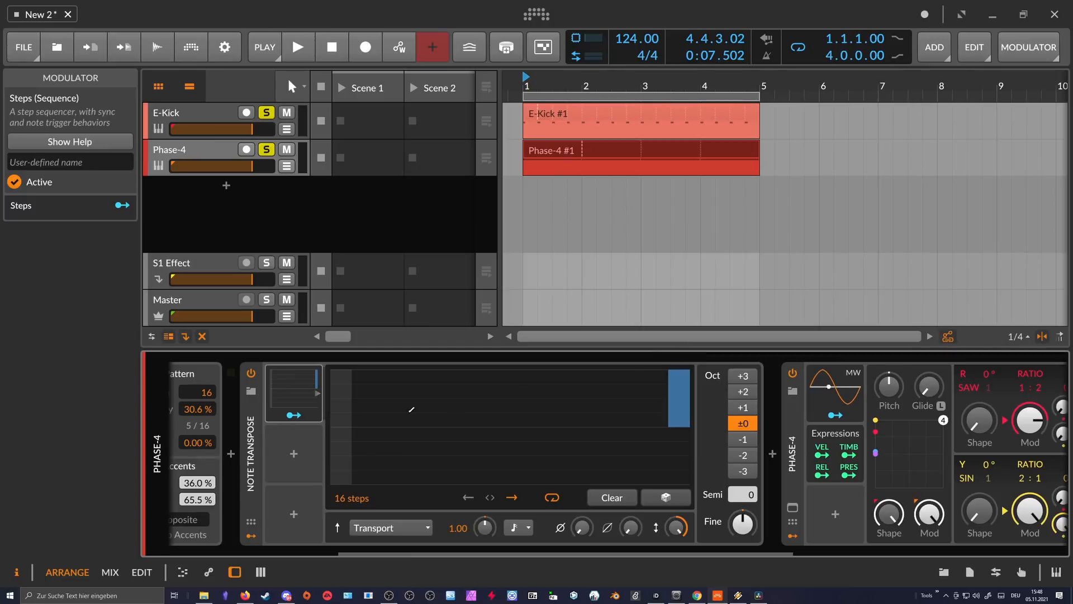
{"action": "left_click", "coordinate": [295, 415]}
{"action": "left_click_drag", "start_coordinate": [743, 494], "coordinate": [742, 481]}
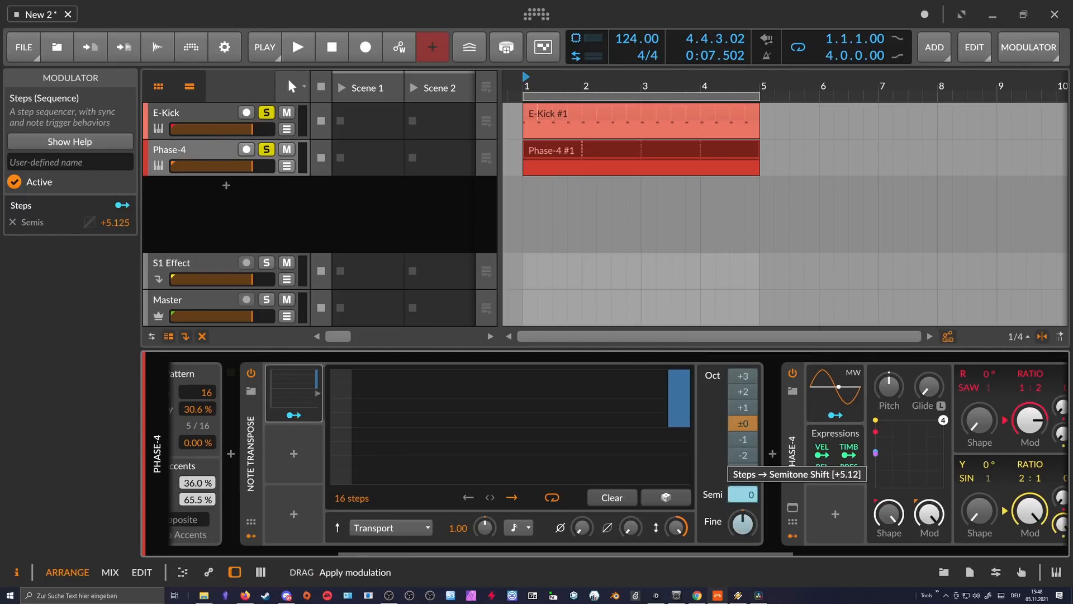
{"action": "left_click_drag", "start_coordinate": [662, 427], "coordinate": [665, 357]}
{"action": "key", "text": "Escape"}
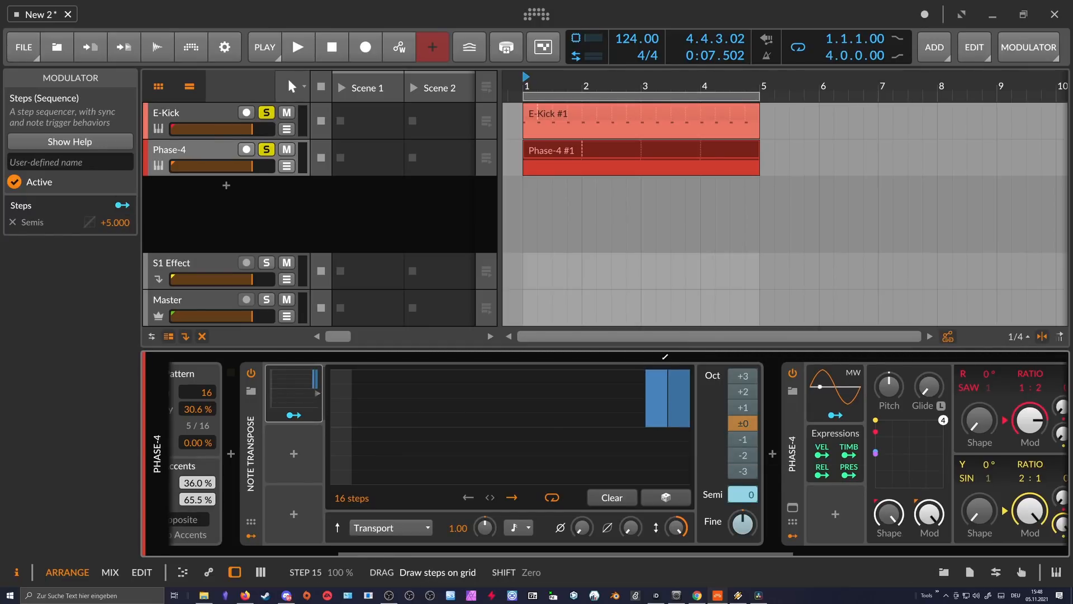
- During playback, lengthen the Steps pattern to 32 steps and keep only the last four at full height
{"action": "key", "text": "space"}
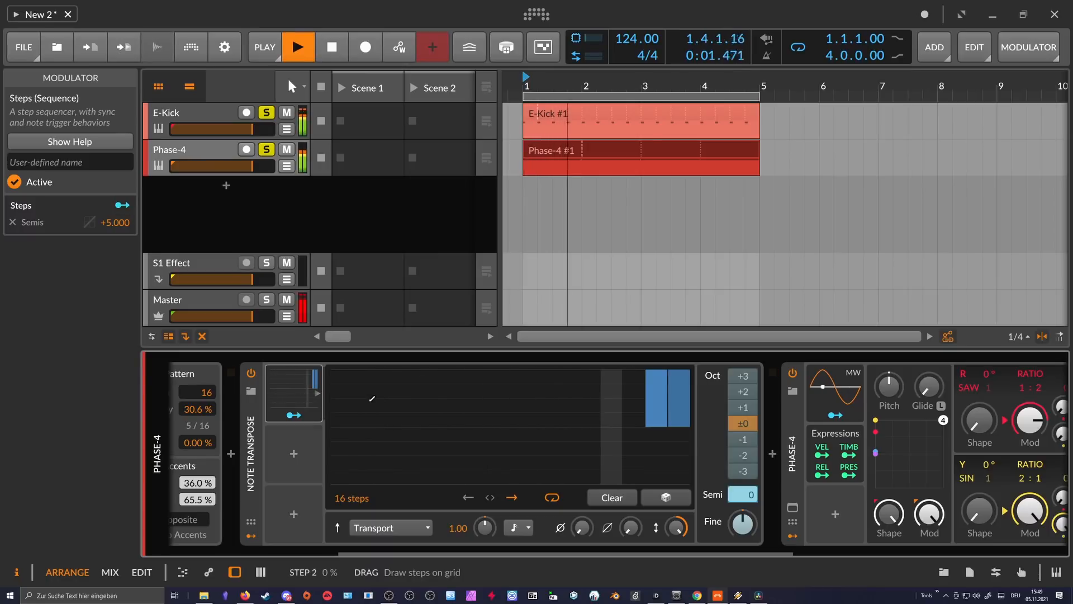
{"action": "left_click_drag", "start_coordinate": [652, 384], "coordinate": [609, 385]}
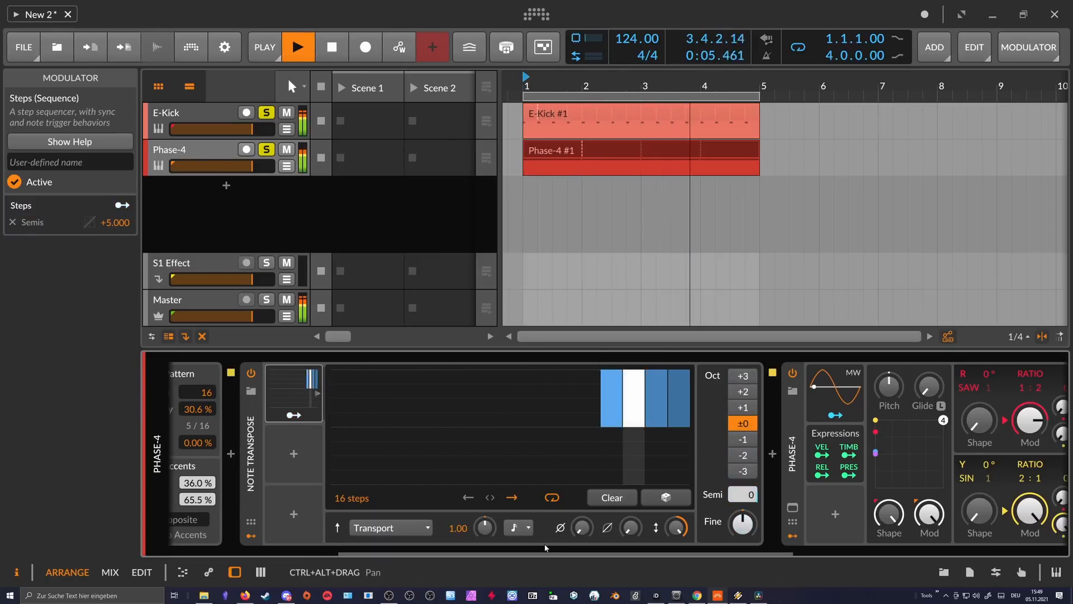
{"action": "left_click_drag", "start_coordinate": [351, 497], "coordinate": [352, 473]}
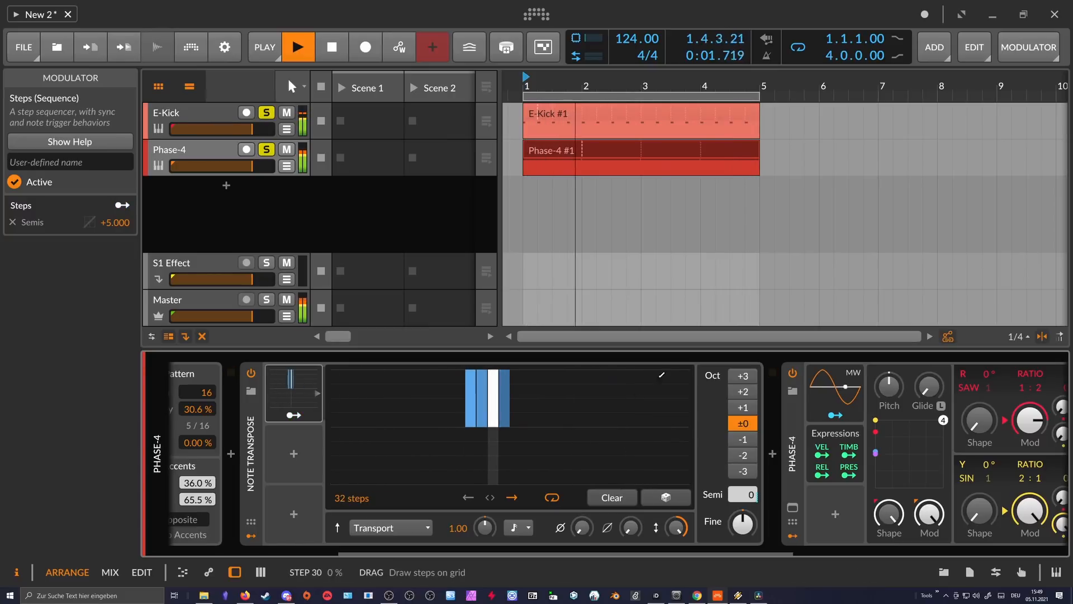
{"action": "left_click_drag", "start_coordinate": [686, 374], "coordinate": [654, 358]}
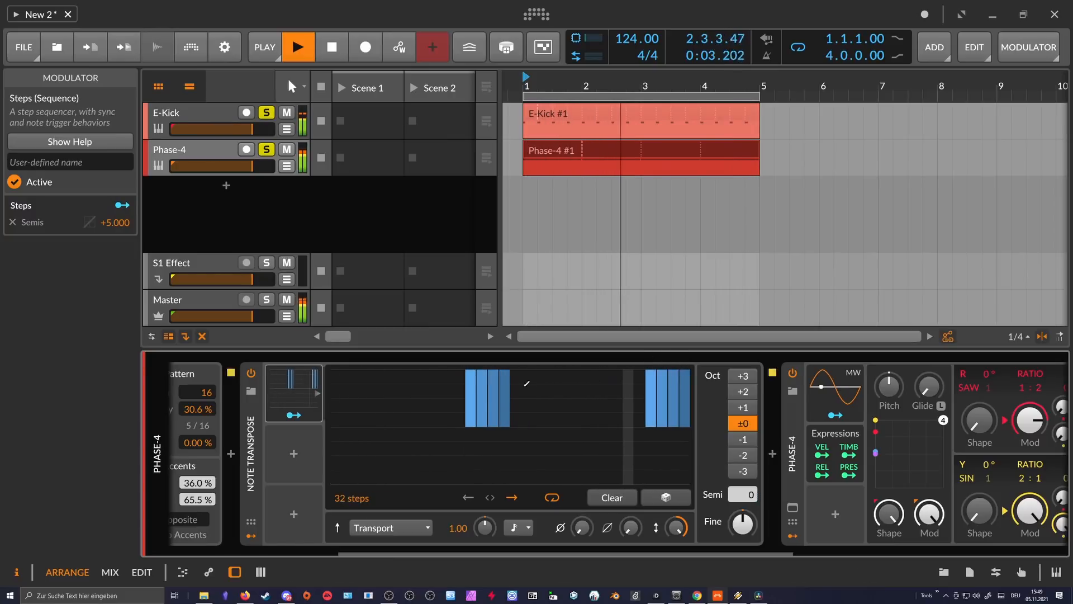
{"action": "left_click_drag", "start_coordinate": [506, 427], "coordinate": [467, 427]}
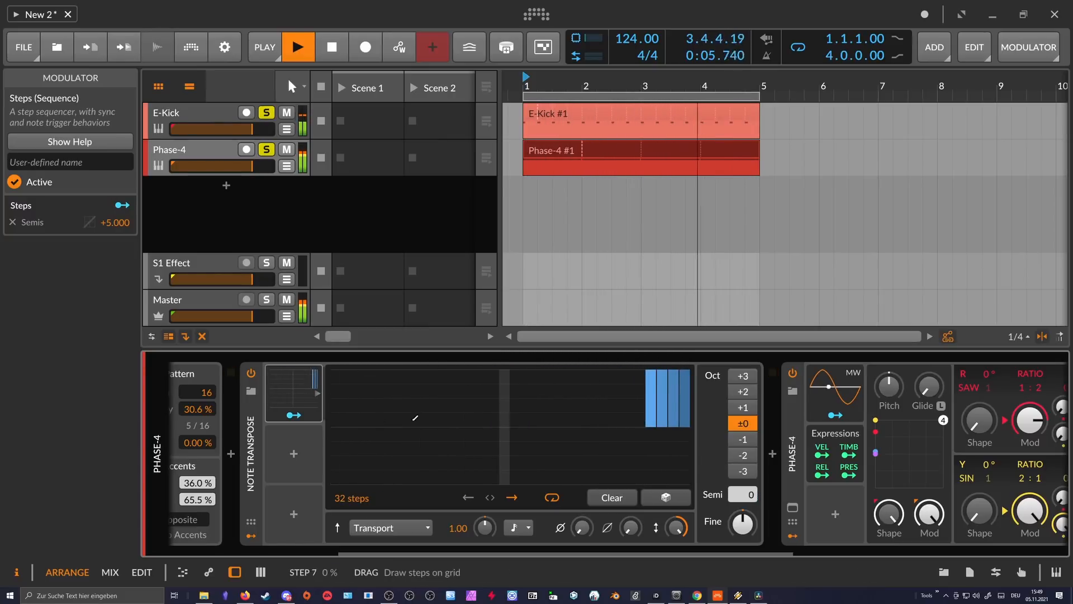
- Draw four slightly negative steps just before the full-height block and collapse the step editor
{"action": "left_click_drag", "start_coordinate": [640, 437], "coordinate": [627, 446]}
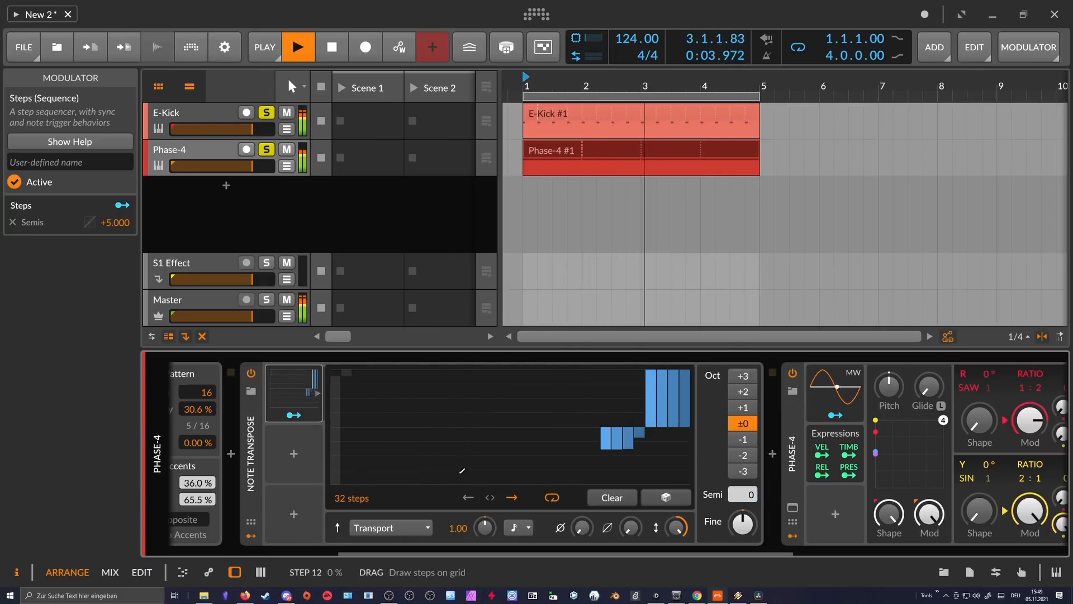
{"action": "left_click", "coordinate": [296, 416]}
{"action": "left_click", "coordinate": [297, 416]}
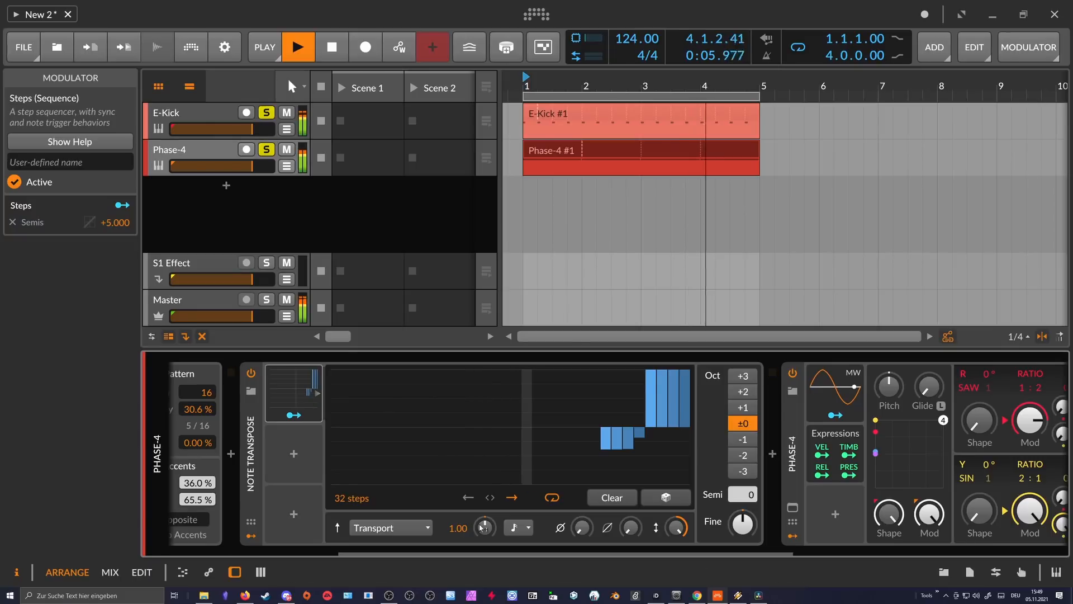
{"action": "scroll", "coordinate": [365, 404], "scroll_direction": "left", "scroll_amount": 2}
{"action": "left_click", "coordinate": [365, 404]}
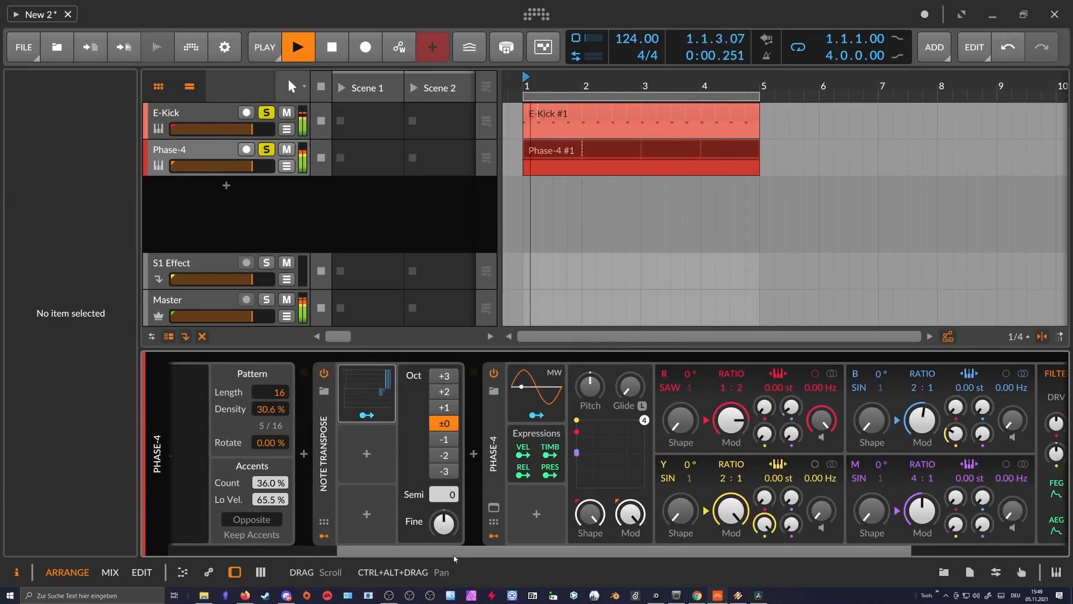
- Set the Note Repeats pattern rotation to 22.0 % and its density to 42.6 %
{"action": "scroll", "coordinate": [494, 421], "scroll_direction": "left", "scroll_amount": 5}
{"action": "left_click_drag", "start_coordinate": [494, 421], "coordinate": [495, 397]}
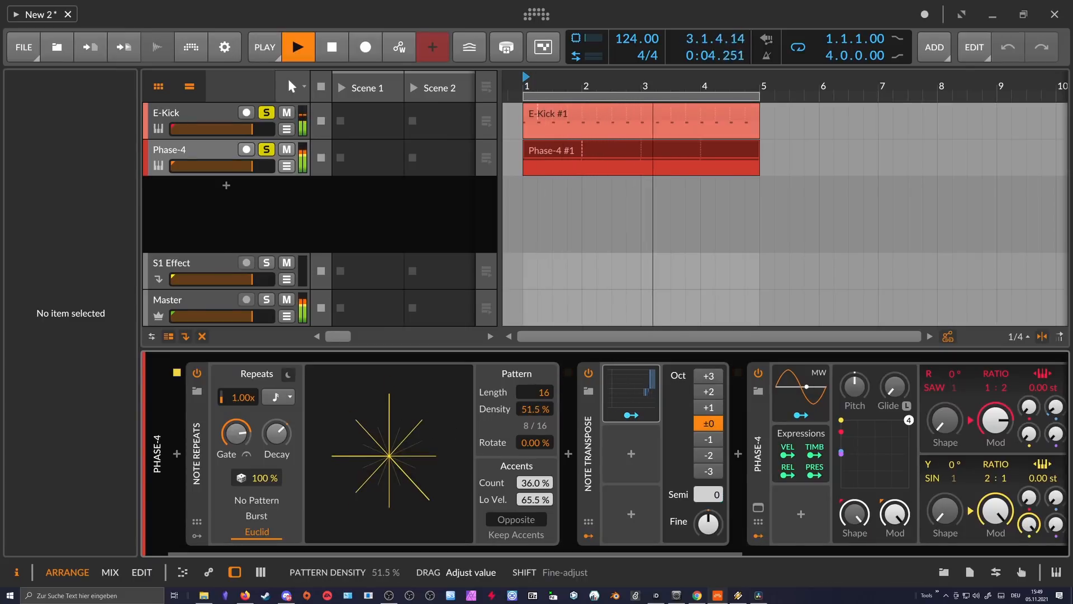
{"action": "left_click_drag", "start_coordinate": [535, 442], "coordinate": [535, 412]}
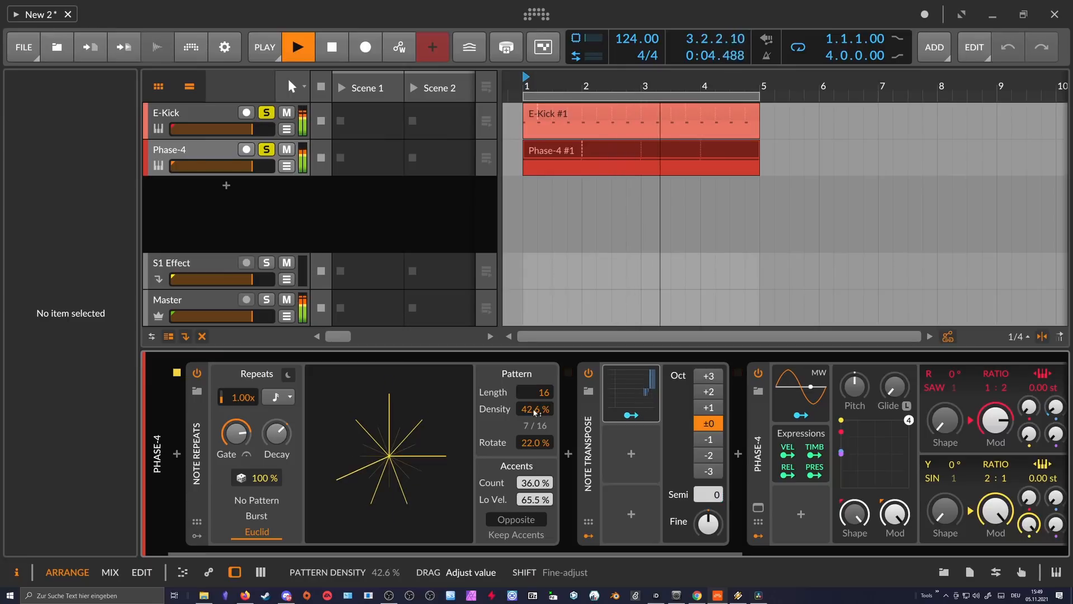
- Stop playback and turn off solo on the Phase-4 and E-Kick tracks
{"action": "key", "text": "space"}
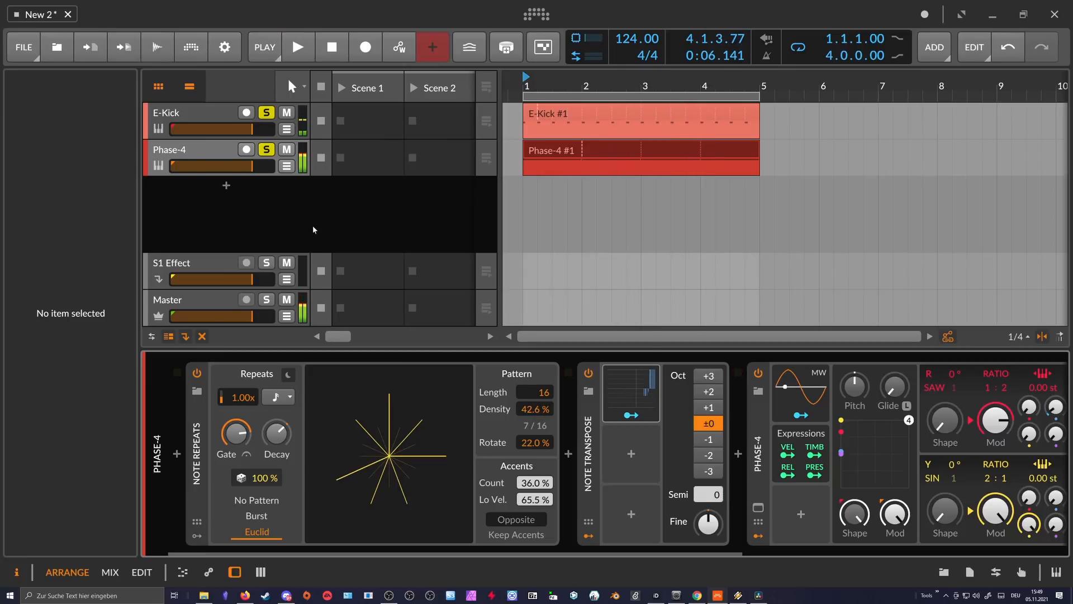
{"action": "left_click", "coordinate": [266, 146]}
{"action": "left_click", "coordinate": [267, 115]}
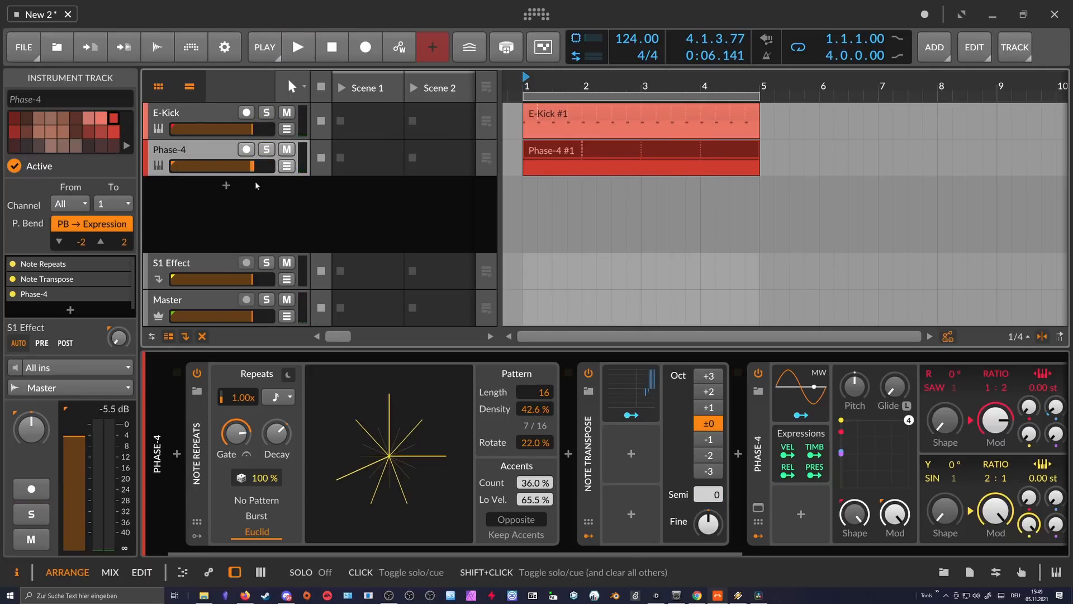
- Add a new instrument track below Phase-4 with the E-Hat device
{"action": "double_click", "coordinate": [226, 187]}
{"action": "type", "text": "hats"}
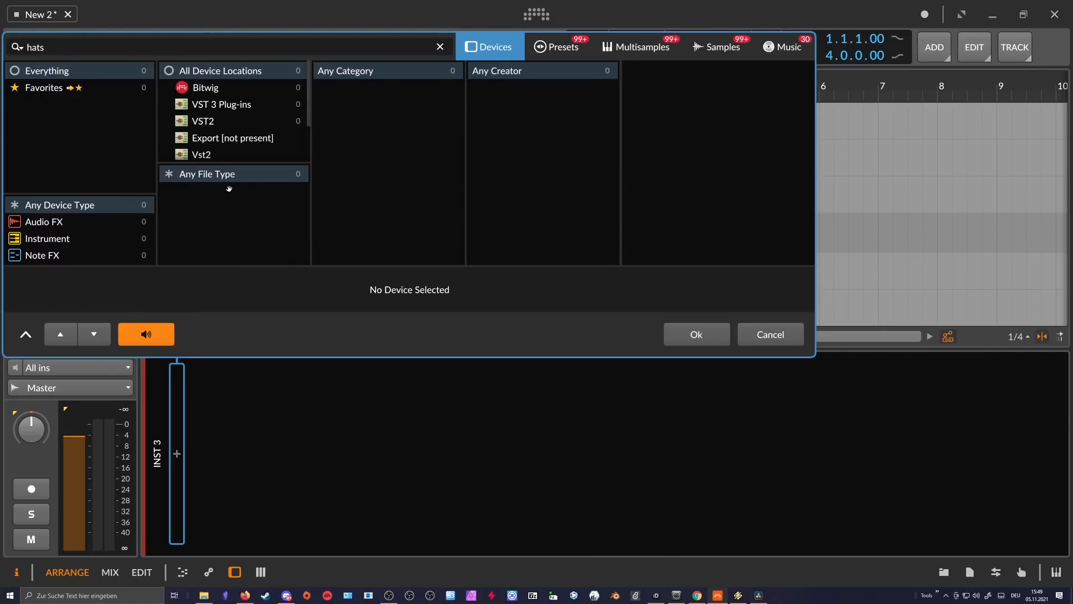
{"action": "key", "text": "Down"}
{"action": "key", "text": "Down"}
{"action": "key", "text": "Return"}
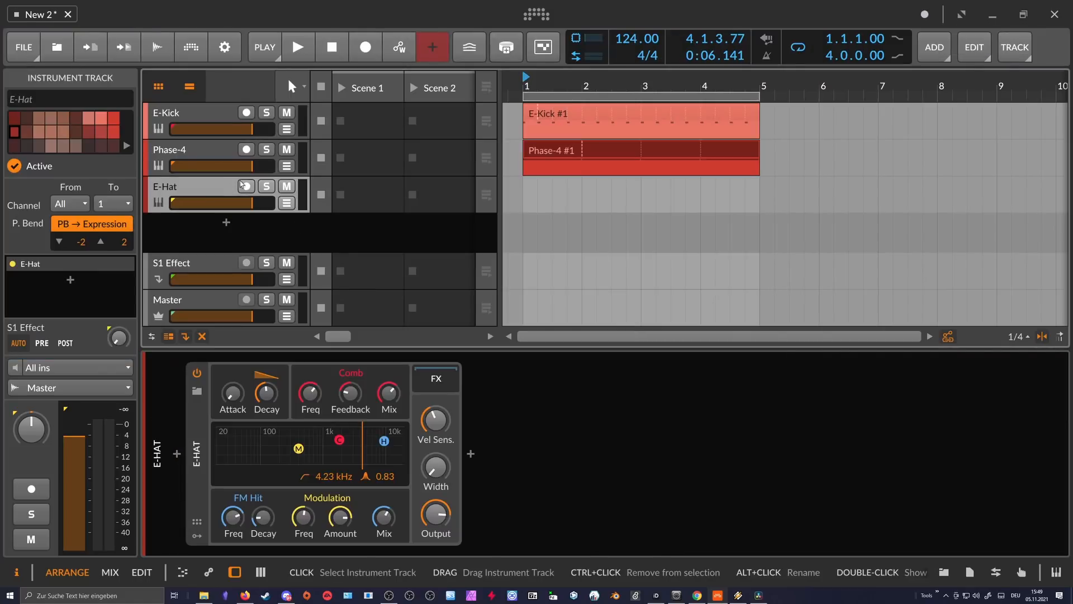
- Copy the Phase-4 clip onto the E-Hat track at bar 1, open it briefly, and show the E-Hat device chain
{"action": "left_click_drag", "start_coordinate": [540, 152], "coordinate": [544, 192], "text": "ctrl"}
{"action": "double_click", "coordinate": [546, 193]}
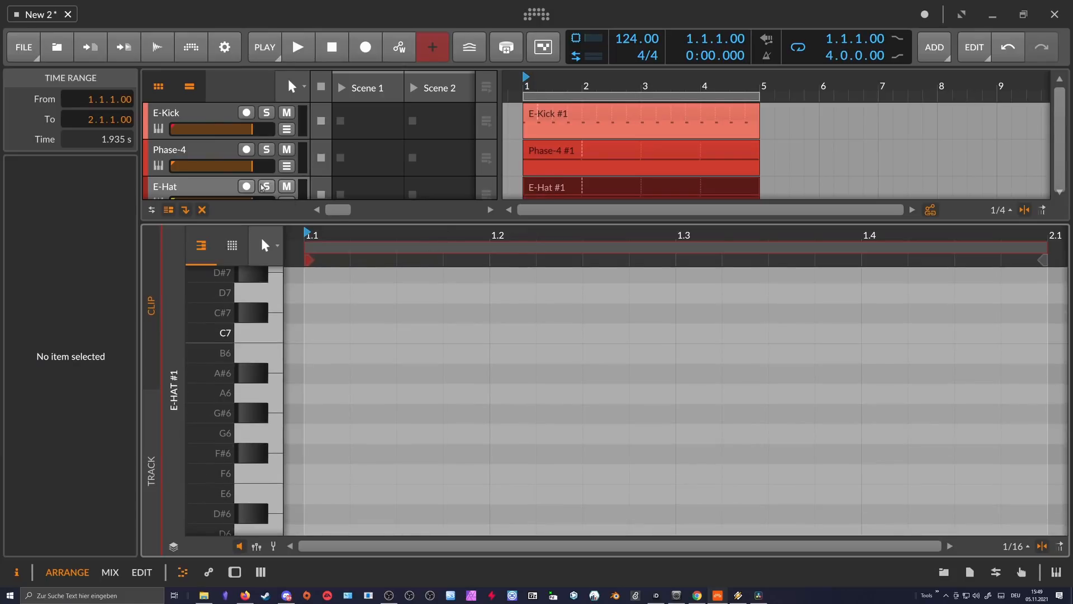
{"action": "left_click", "coordinate": [210, 186]}
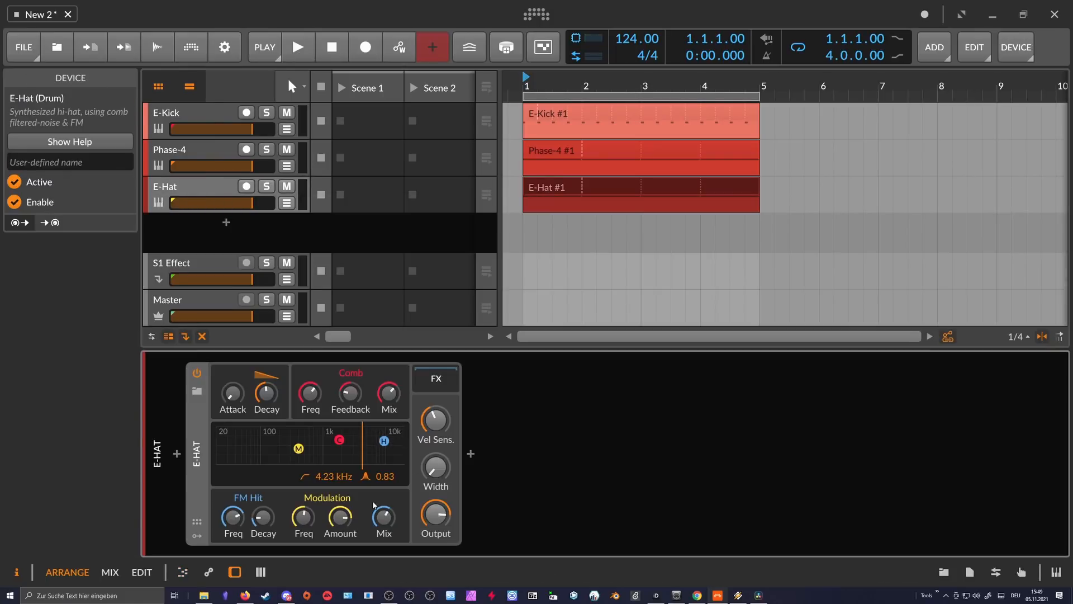
- Turn the E-Hat modulation mix fully down and copy the Phase-4 track's Note Repeats device in front of E-Hat
{"action": "left_click_drag", "start_coordinate": [374, 504], "coordinate": [373, 537]}
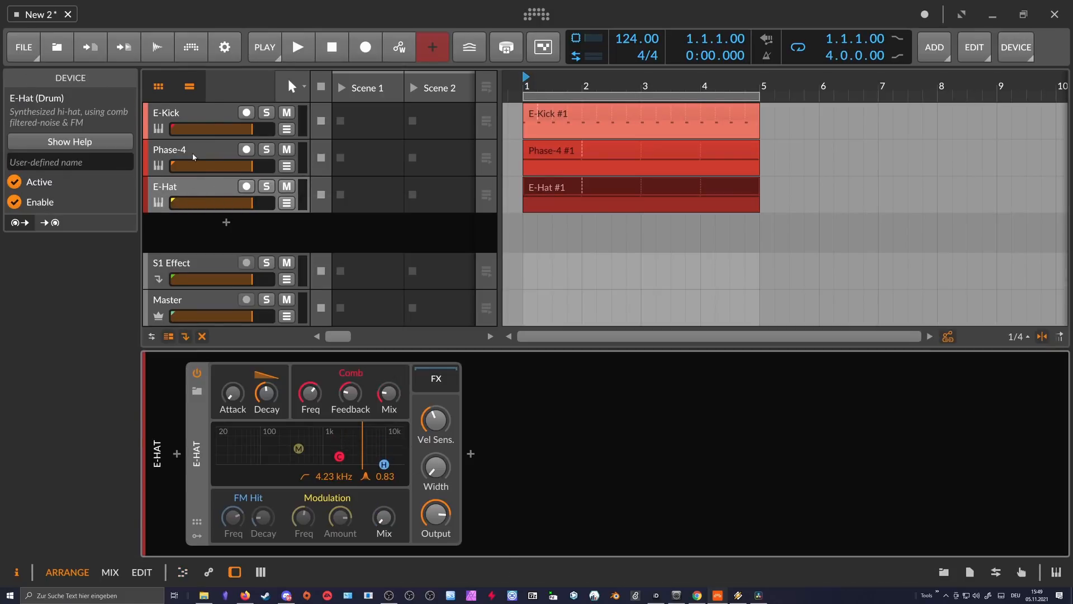
{"action": "left_click", "coordinate": [195, 152]}
{"action": "left_click_drag", "start_coordinate": [198, 425], "coordinate": [195, 188]}
- During playback, set the rate of the E-Hat track's Note Repeats to 0.50x and its pattern density to 45.1 %
{"action": "key", "text": "space"}
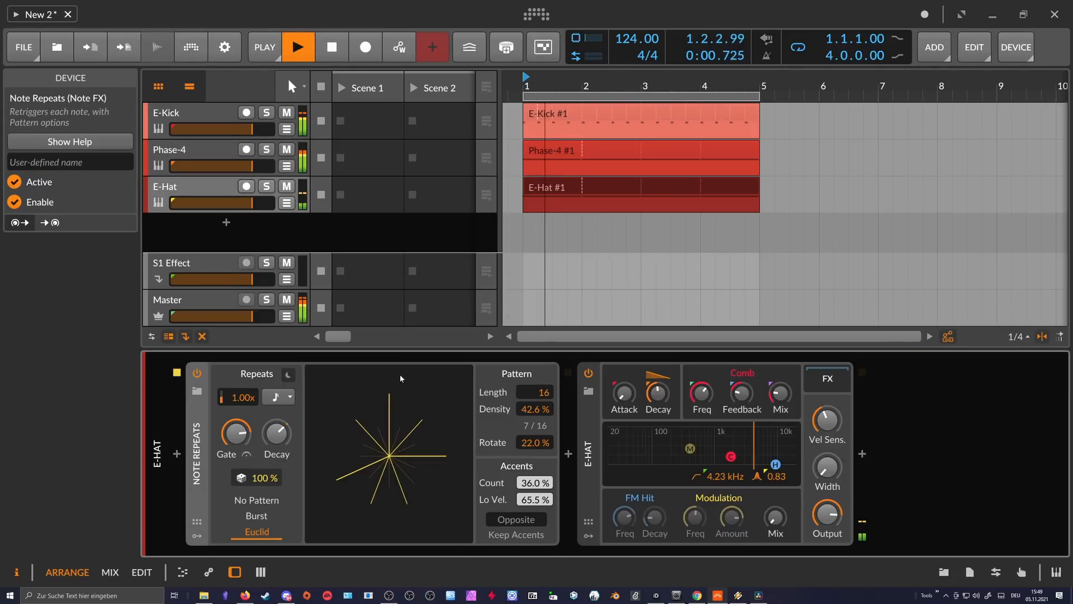
{"action": "left_click", "coordinate": [241, 398], "text": "ctrl"}
{"action": "type", "text": "2"}
{"action": "key", "text": "Return"}
{"action": "left_click", "coordinate": [240, 398], "text": "ctrl"}
{"action": "type", "text": "0.5"}
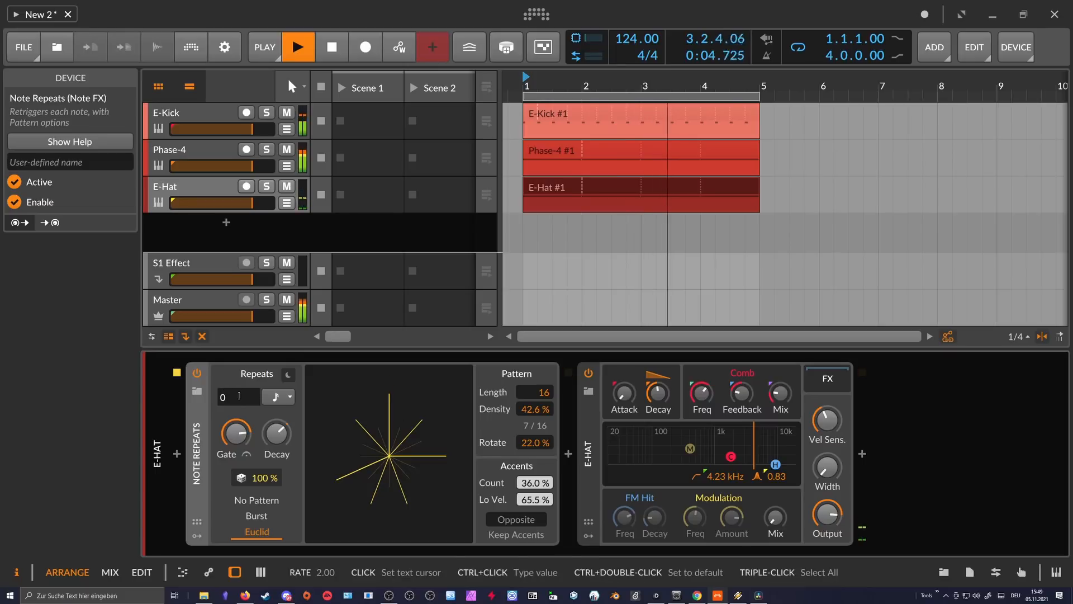
{"action": "key", "text": "Return"}
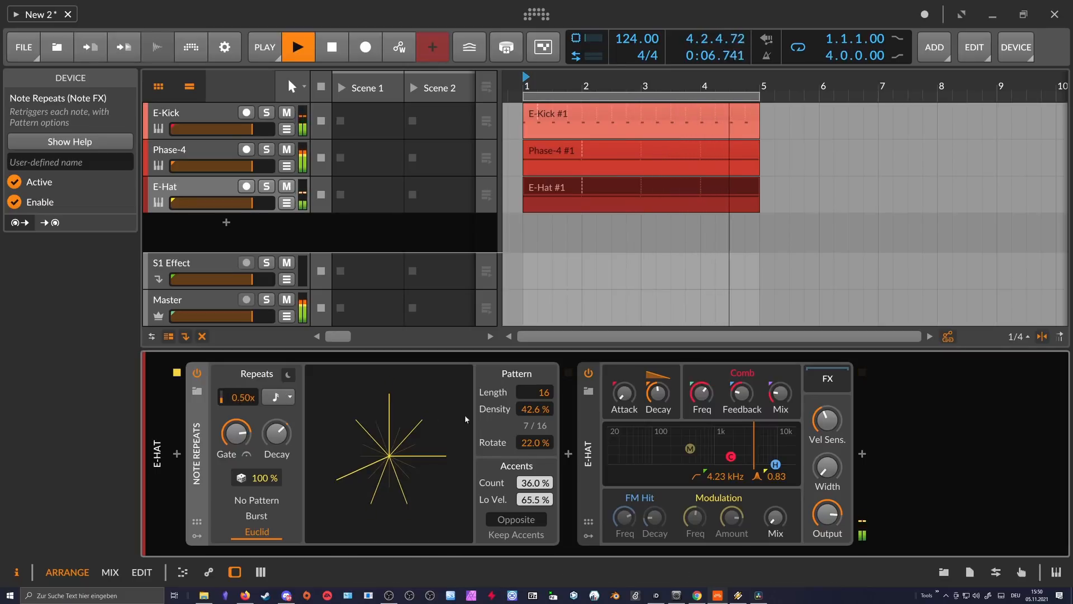
{"action": "left_click_drag", "start_coordinate": [536, 407], "coordinate": [531, 398]}
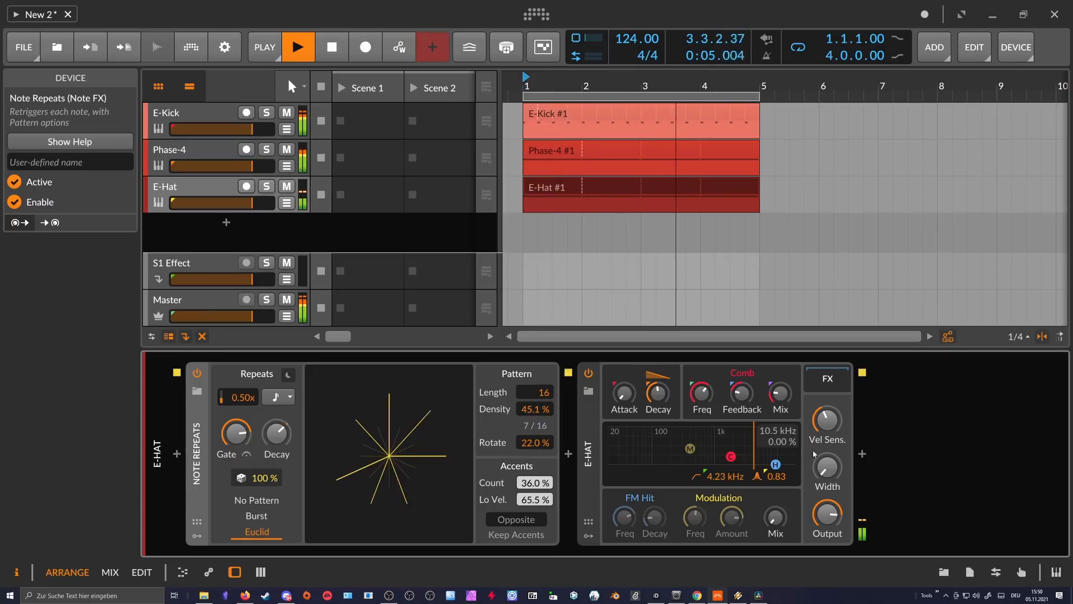
- Stop playback, insert a Quantize device between Note Repeats and E-Hat, and send the audio engine crash report
{"action": "key", "text": "space"}
{"action": "left_click", "coordinate": [568, 453]}
{"action": "type", "text": "qua"}
{"action": "key", "text": "Return"}
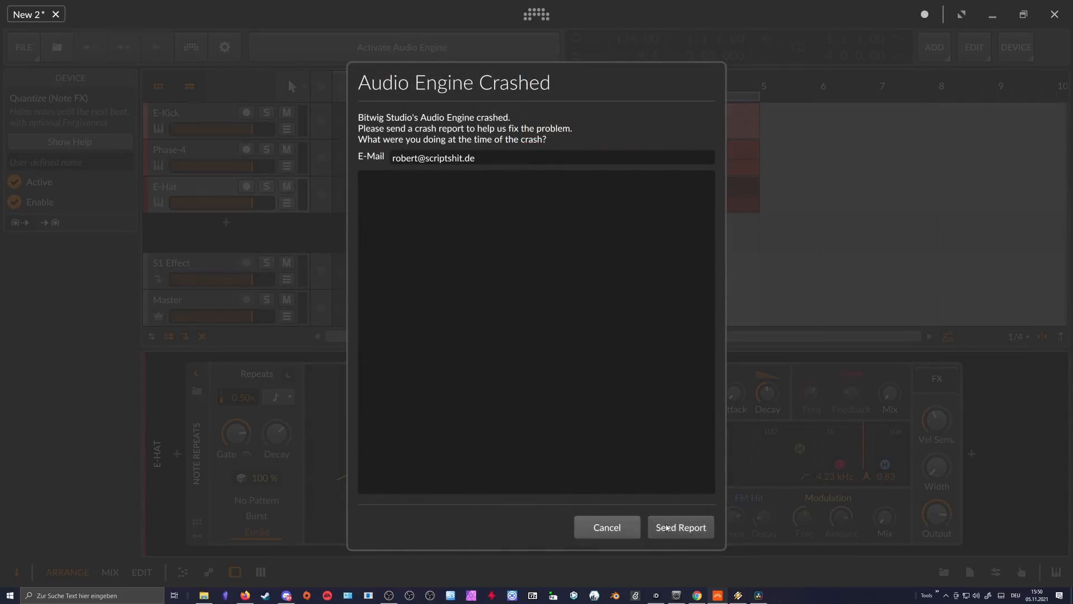
{"action": "left_click", "coordinate": [666, 528]}
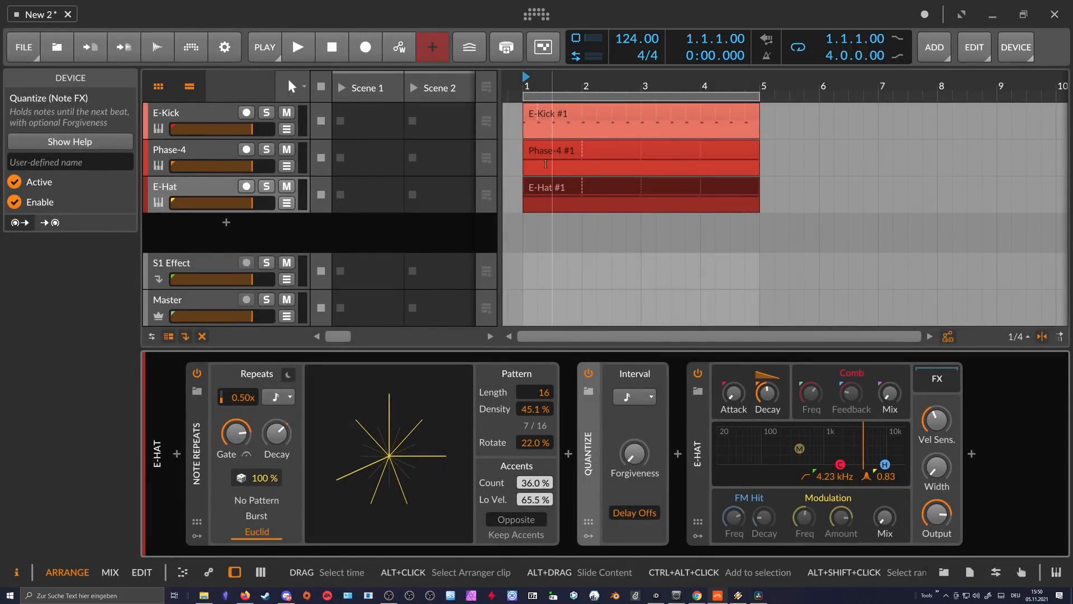
- Shorten the E-Hat decay to about 83 ms during playback and insert a Randomize device between Quantize and E-Hat
{"action": "key", "text": "space"}
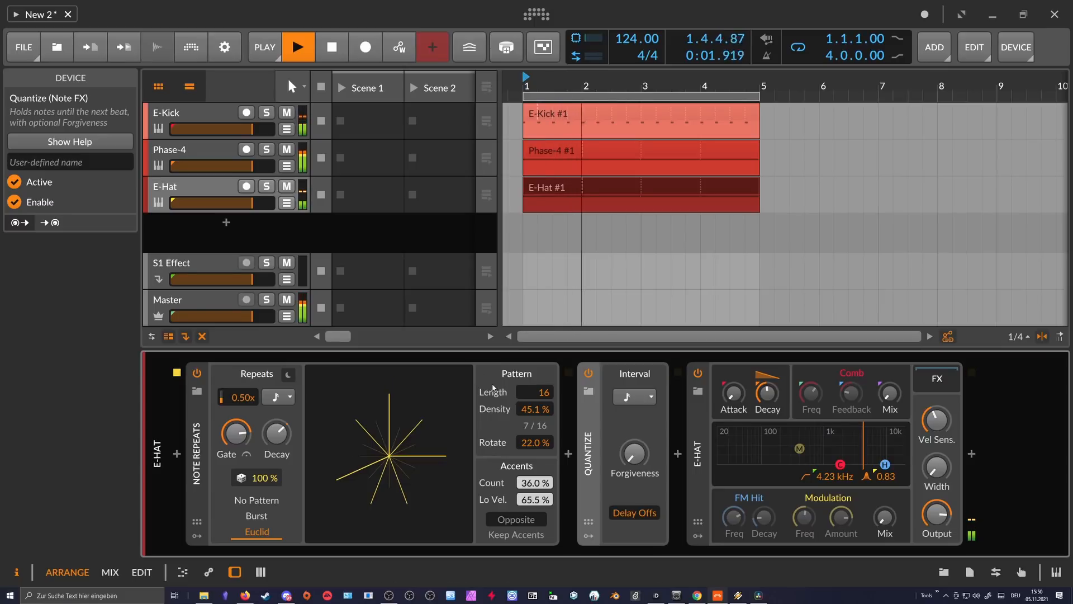
{"action": "left_click_drag", "start_coordinate": [763, 402], "coordinate": [763, 412]}
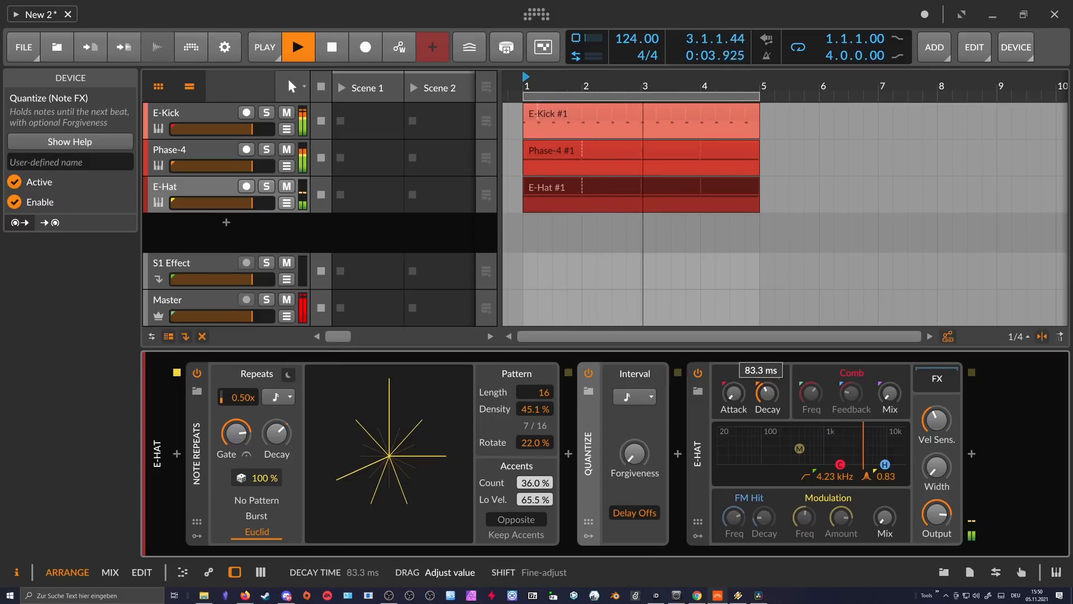
{"action": "key", "text": "space"}
{"action": "left_click", "coordinate": [678, 454]}
{"action": "type", "text": "rand"}
{"action": "key", "text": "Down"}
{"action": "key", "text": "Return"}
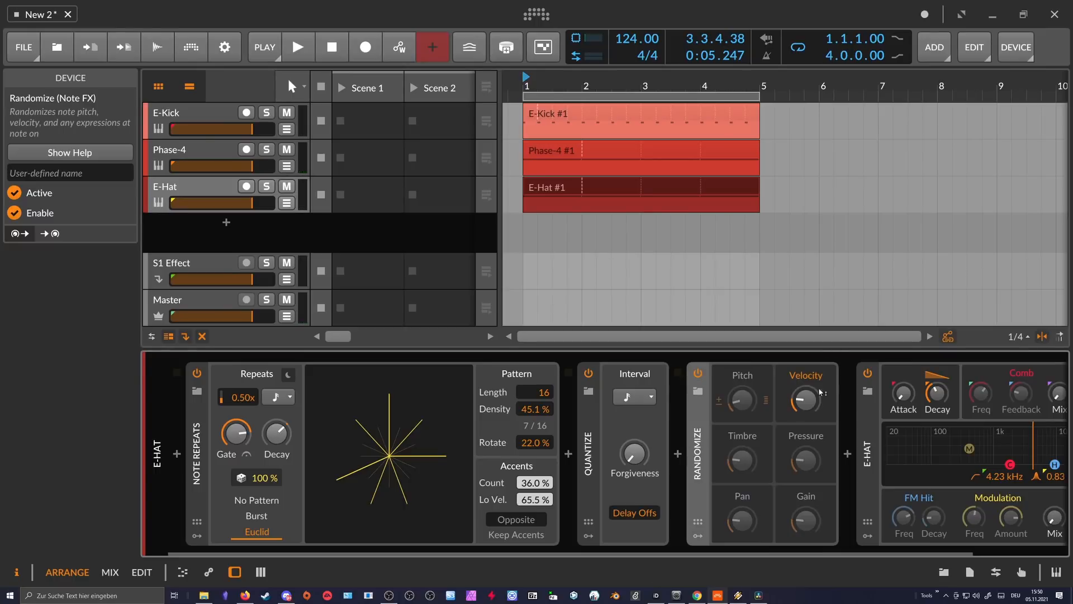
- Play the loop and raise the Randomize device's velocity amount to about 35 %
{"action": "key", "text": "space"}
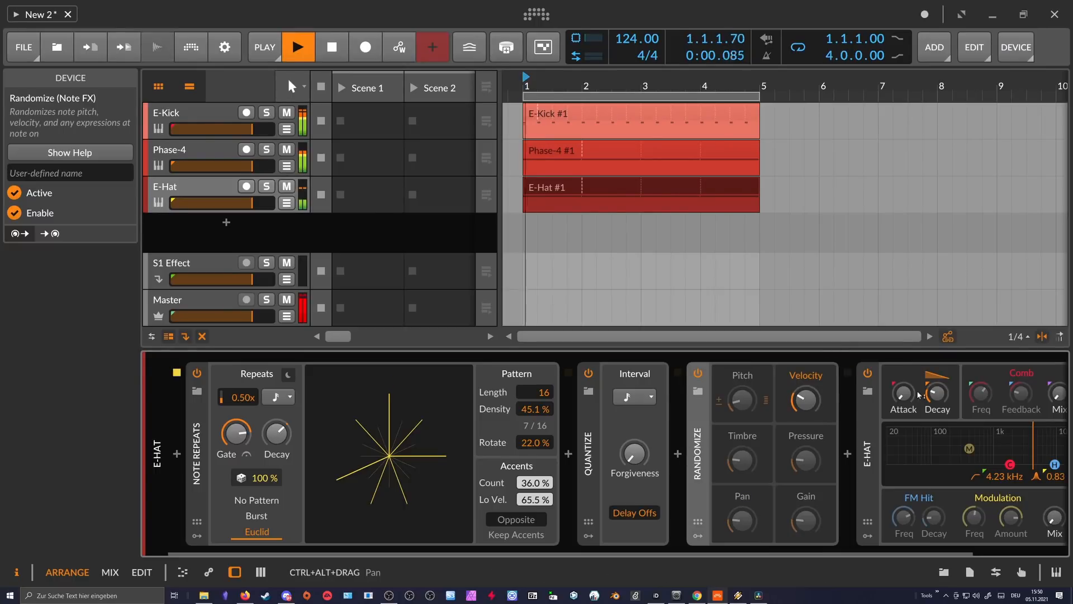
{"action": "left_click_drag", "start_coordinate": [676, 555], "coordinate": [760, 554]}
{"action": "mouse_move", "coordinate": [713, 400]}
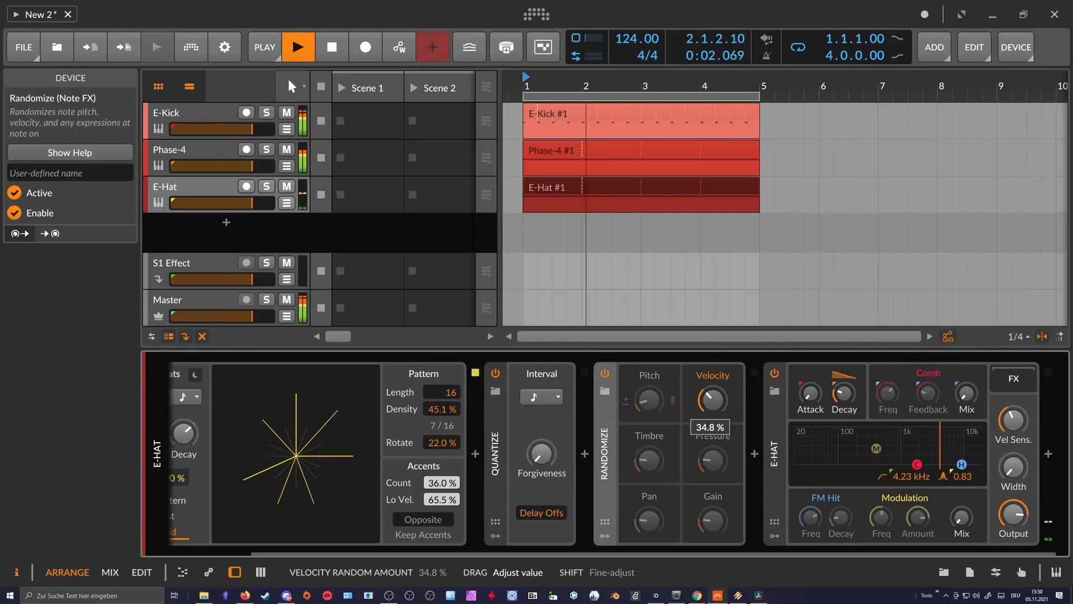
{"action": "left_click_drag", "start_coordinate": [719, 412], "coordinate": [720, 409]}
{"action": "left_click_drag", "start_coordinate": [720, 407], "coordinate": [720, 405]}
{"action": "left_click", "coordinate": [719, 404]}
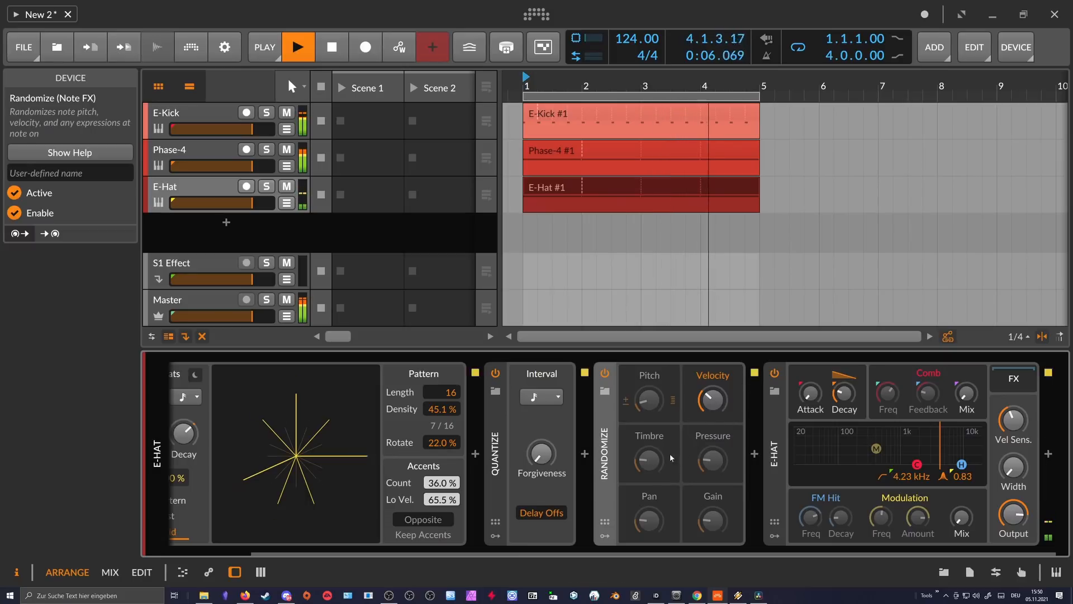
- Shorten the E-Hat decay further, set its velocity sensitivity to +29.5 dB, and stop playback
{"action": "left_click_drag", "start_coordinate": [834, 394], "coordinate": [837, 398]}
{"action": "left_click_drag", "start_coordinate": [1011, 420], "coordinate": [1011, 412]}
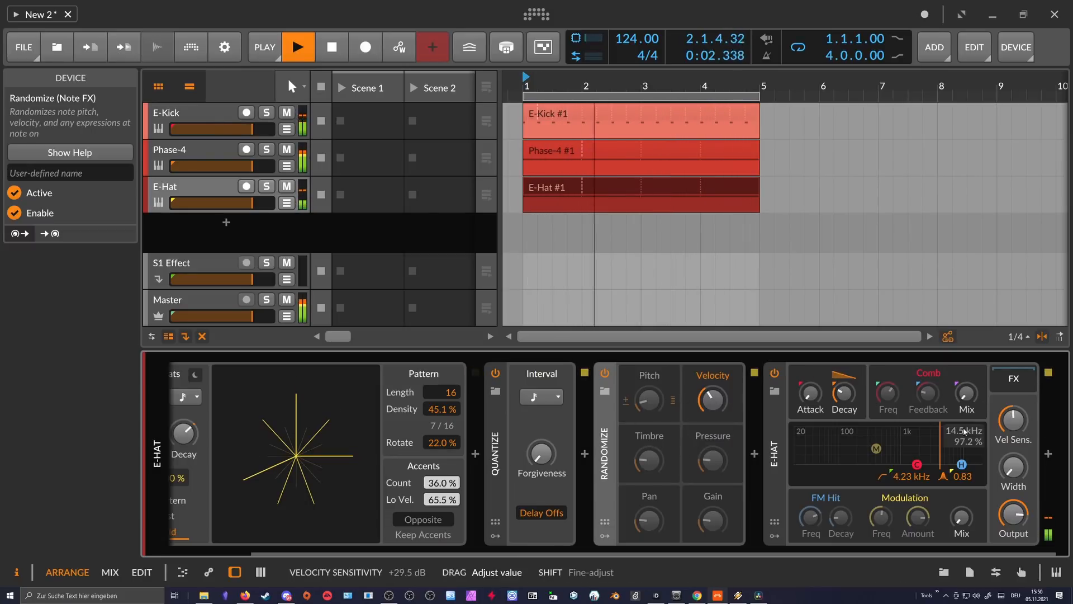
{"action": "key", "text": "space"}
- Add an Expressions modulator to the E-Hat device and map Timbre to its decay with an amount of +1.103
{"action": "left_click", "coordinate": [775, 536]}
{"action": "left_click", "coordinate": [800, 415]}
{"action": "type", "text": "ex"}
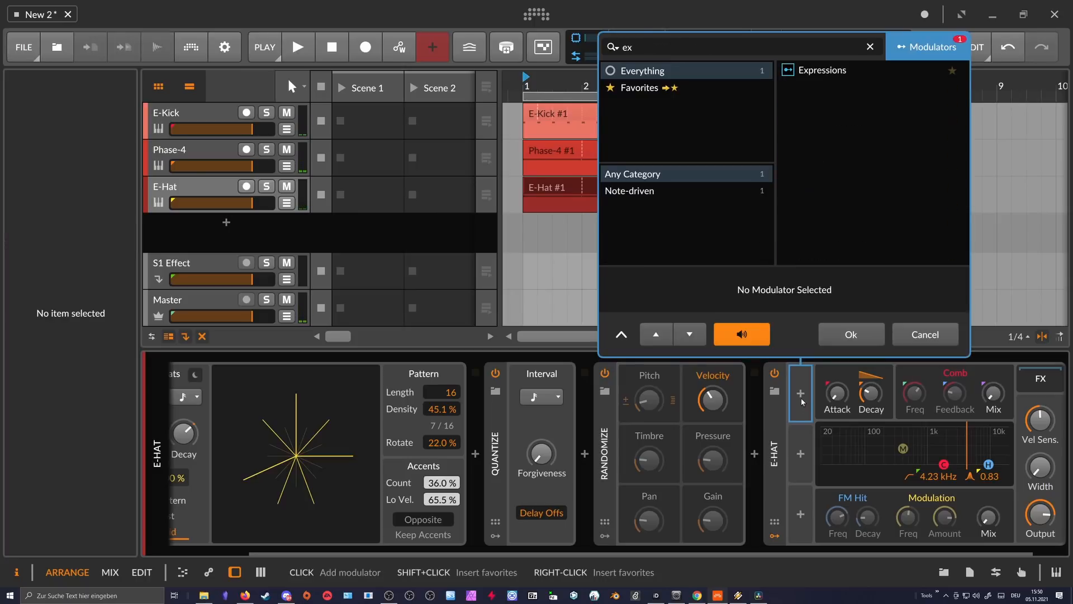
{"action": "key", "text": "Return"}
{"action": "left_click", "coordinate": [831, 394]}
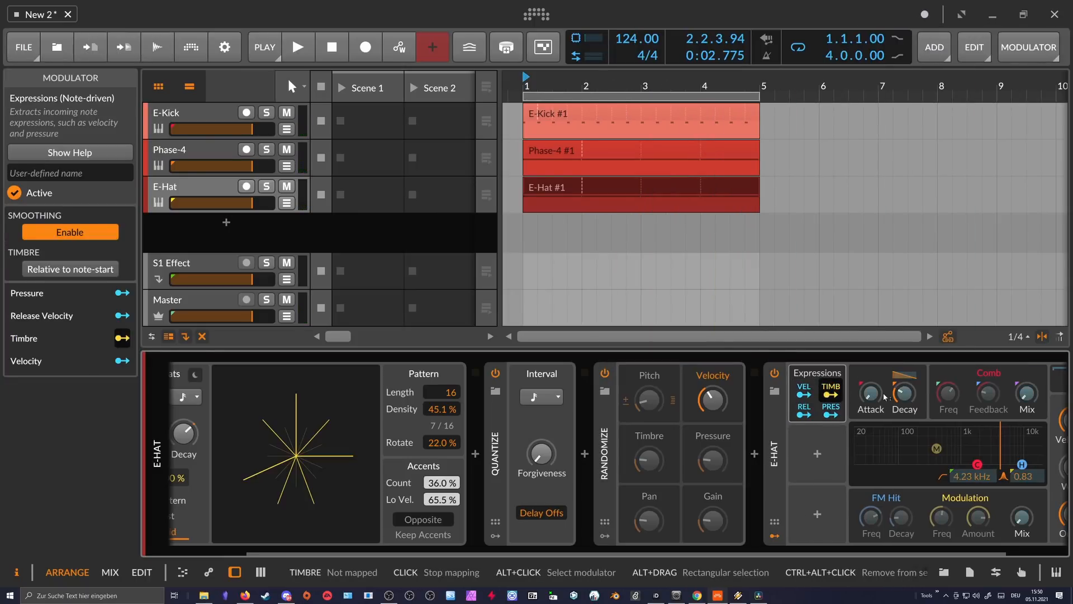
{"action": "left_click_drag", "start_coordinate": [904, 393], "coordinate": [904, 386]}
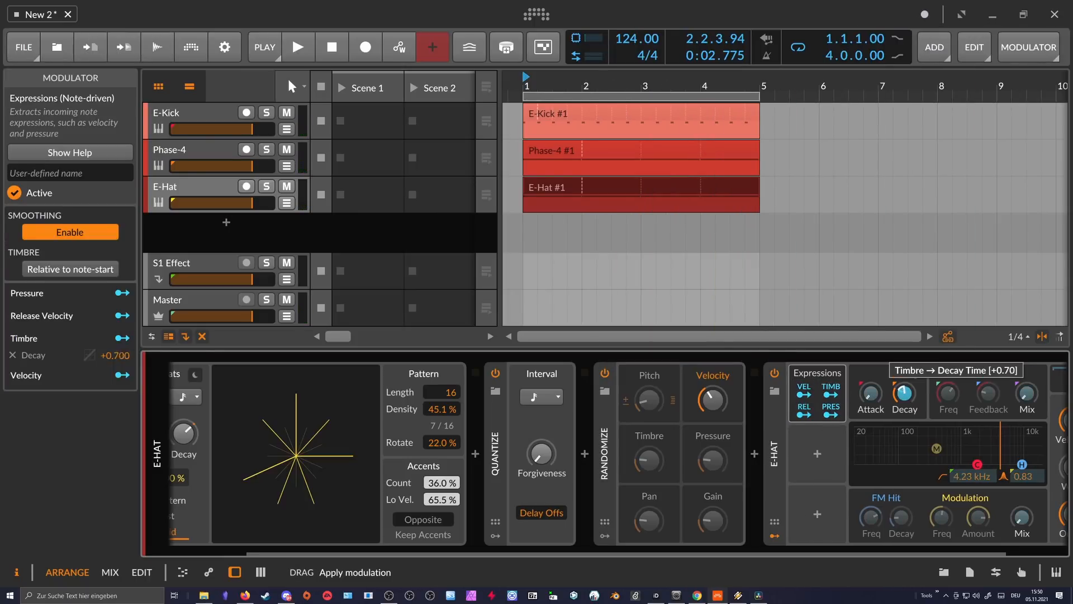
{"action": "left_click", "coordinate": [831, 394]}
- Set the Randomize timbre amount to 38.8 % and adjust the E-Hat decay to about 40 ms during playback
{"action": "left_click", "coordinate": [647, 459]}
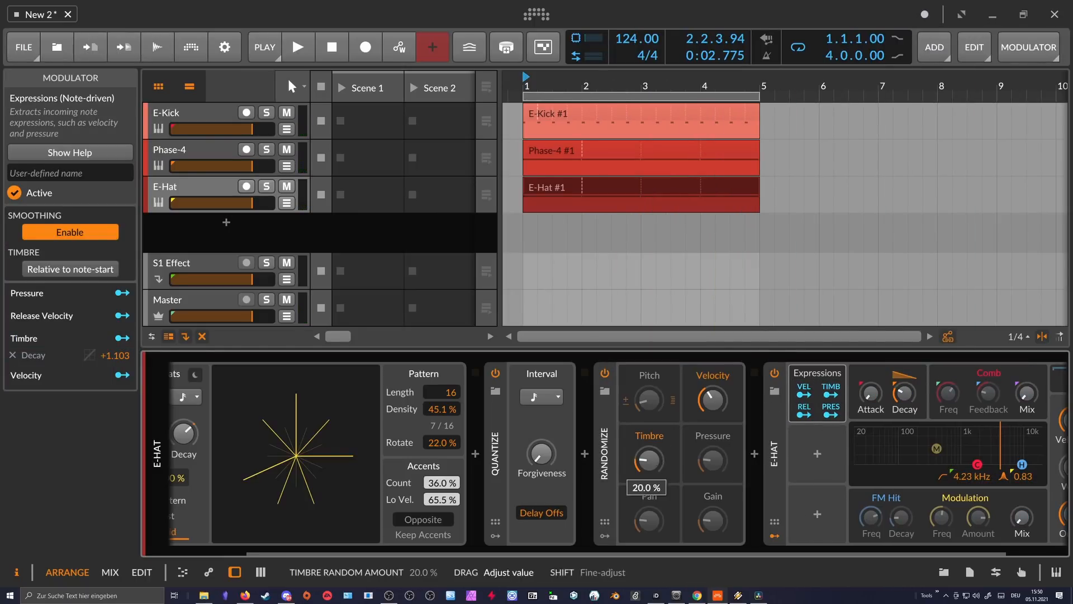
{"action": "left_click_drag", "start_coordinate": [647, 459], "coordinate": [654, 462]}
{"action": "key", "text": "space"}
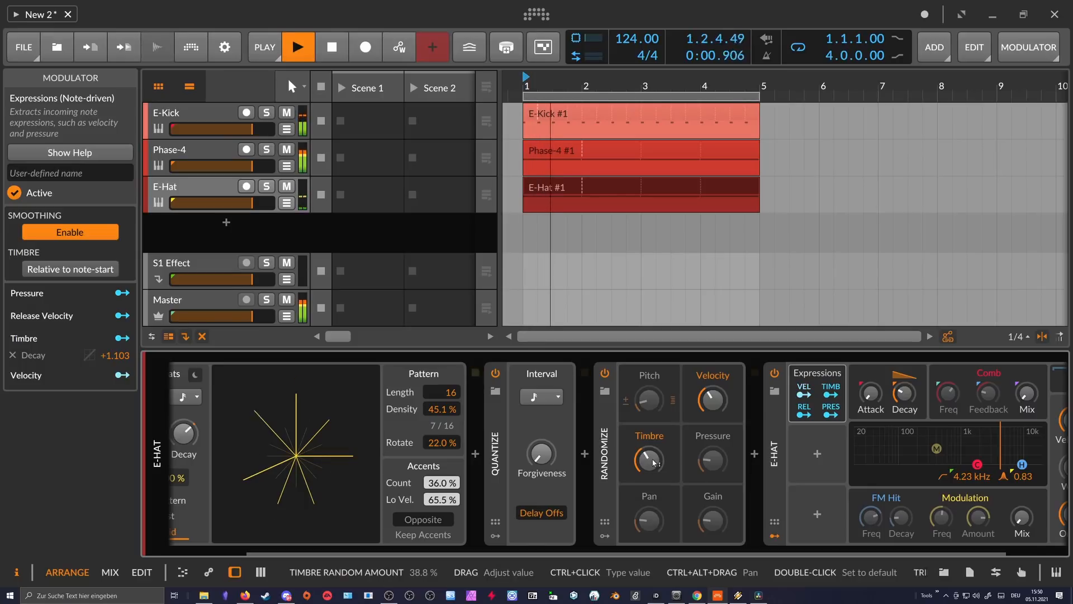
{"action": "left_click", "coordinate": [712, 398]}
{"action": "left_click", "coordinate": [904, 393]}
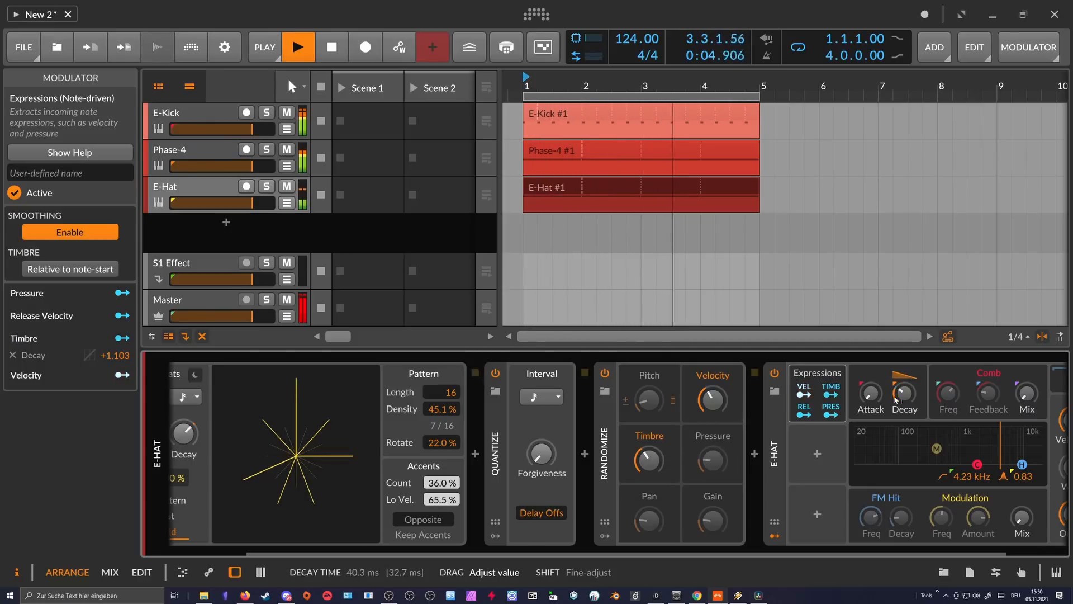
- Set the pattern density of the E-Hat track's Note Repeats to 62.0 % and its rate to 0.25x
{"action": "left_click_drag", "start_coordinate": [634, 551], "coordinate": [573, 552]}
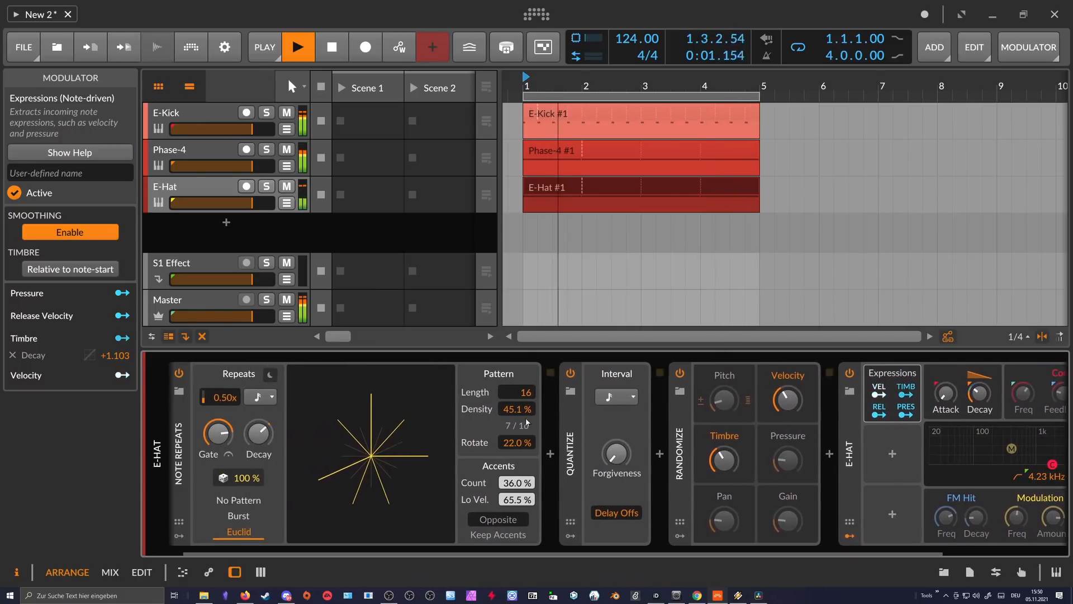
{"action": "left_click_drag", "start_coordinate": [529, 425], "coordinate": [529, 402]}
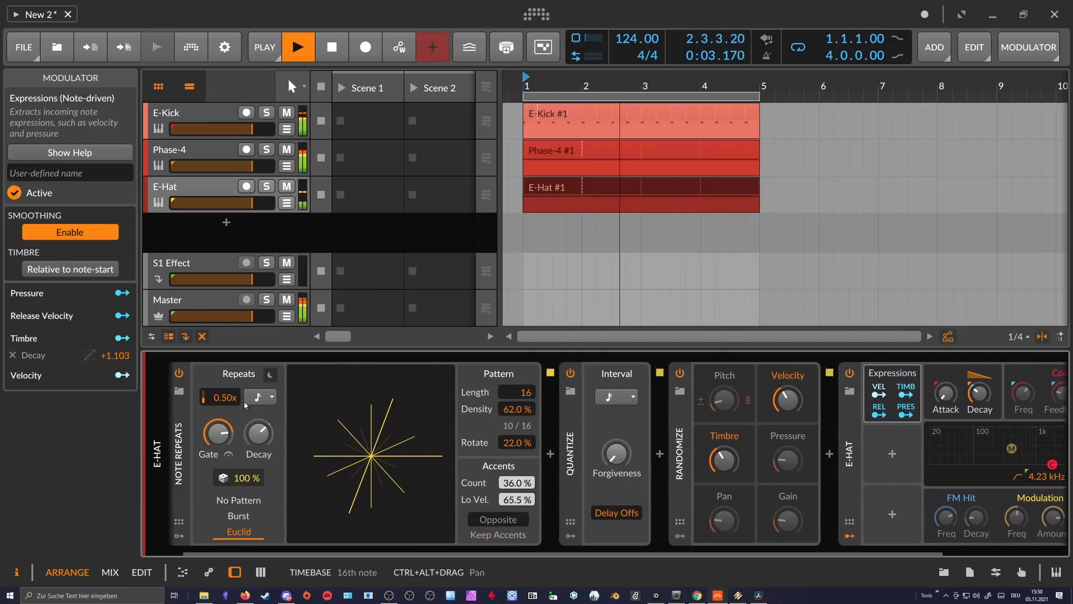
{"action": "left_click_drag", "start_coordinate": [225, 396], "coordinate": [226, 416]}
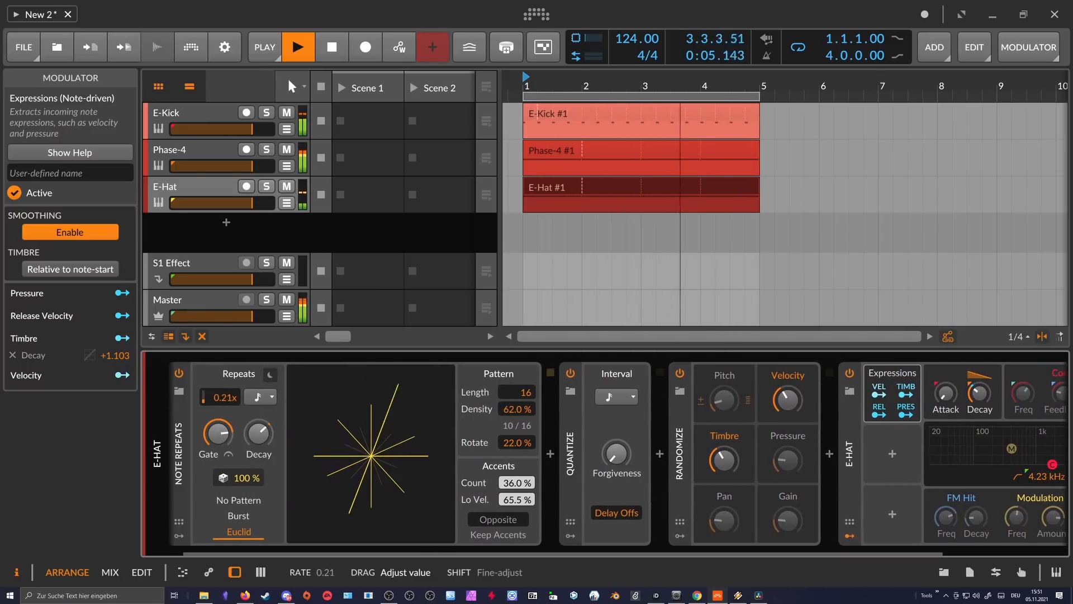
- Set the Quantize interval to 32nd note and the Note Repeats rate to 0.50x
{"action": "left_click", "coordinate": [616, 396]}
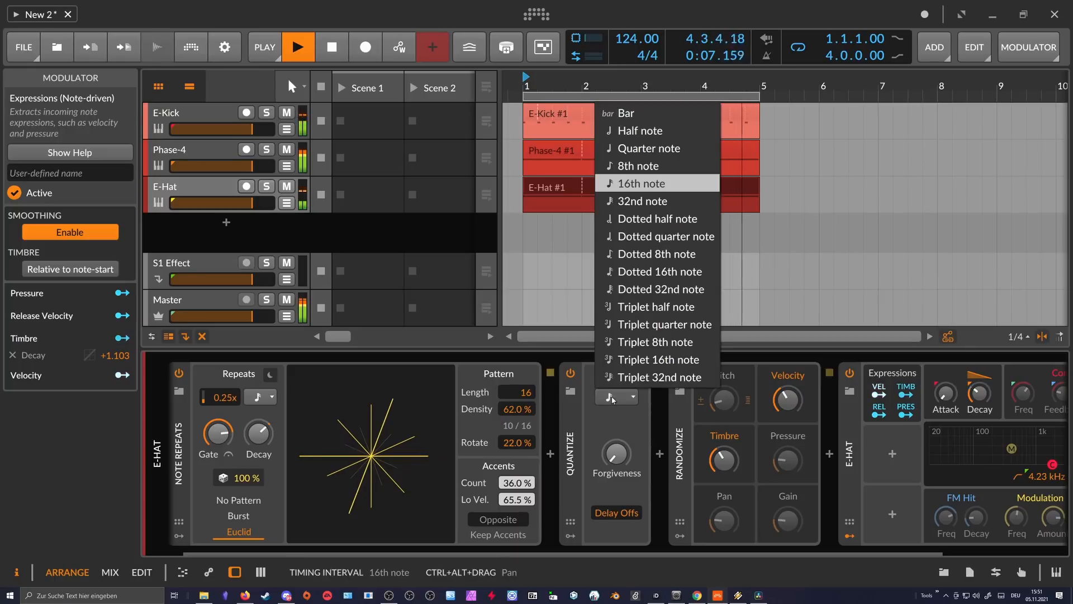
{"action": "left_click", "coordinate": [652, 207]}
{"action": "double_click", "coordinate": [226, 397]}
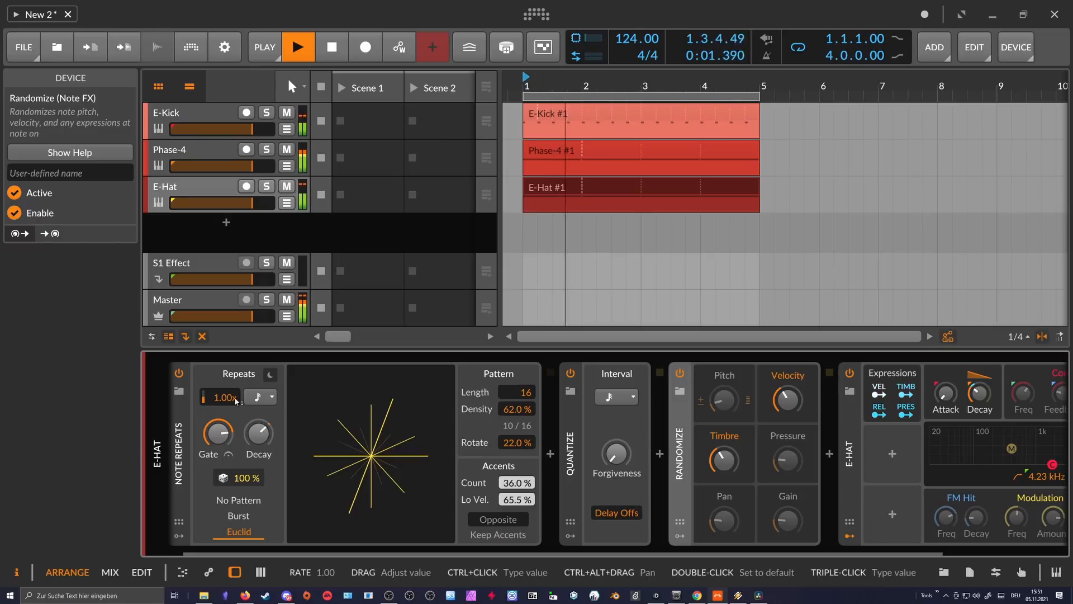
{"action": "left_click_drag", "start_coordinate": [232, 406], "coordinate": [232, 425]}
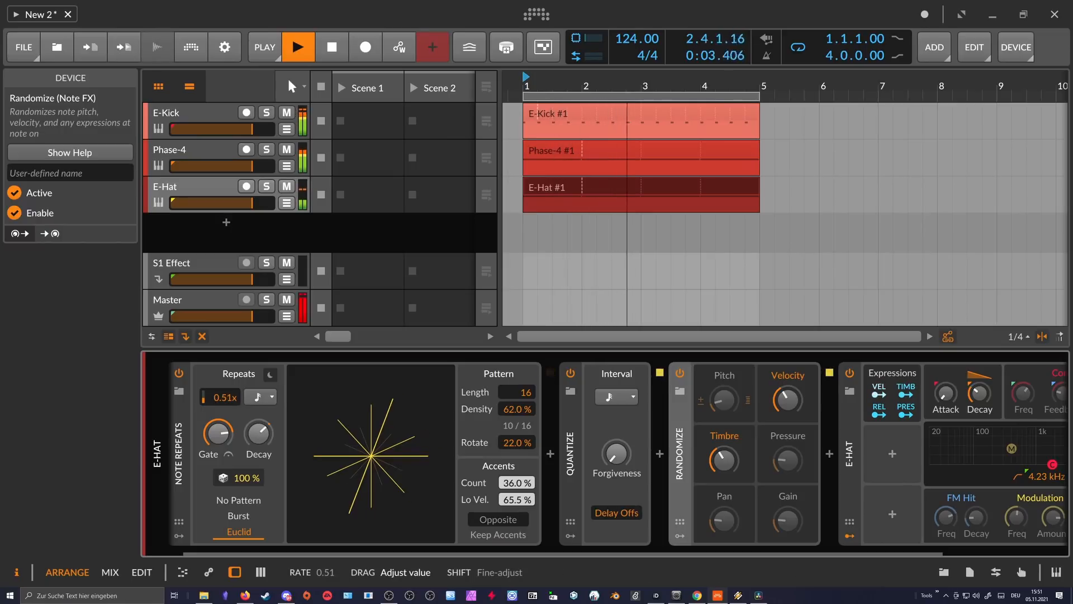
- Change the Quantize interval again, set its forgiveness to 12.0 %, and stop playback
{"action": "left_click", "coordinate": [616, 396]}
{"action": "left_click", "coordinate": [623, 244]}
{"action": "left_click_drag", "start_coordinate": [611, 462], "coordinate": [611, 462]}
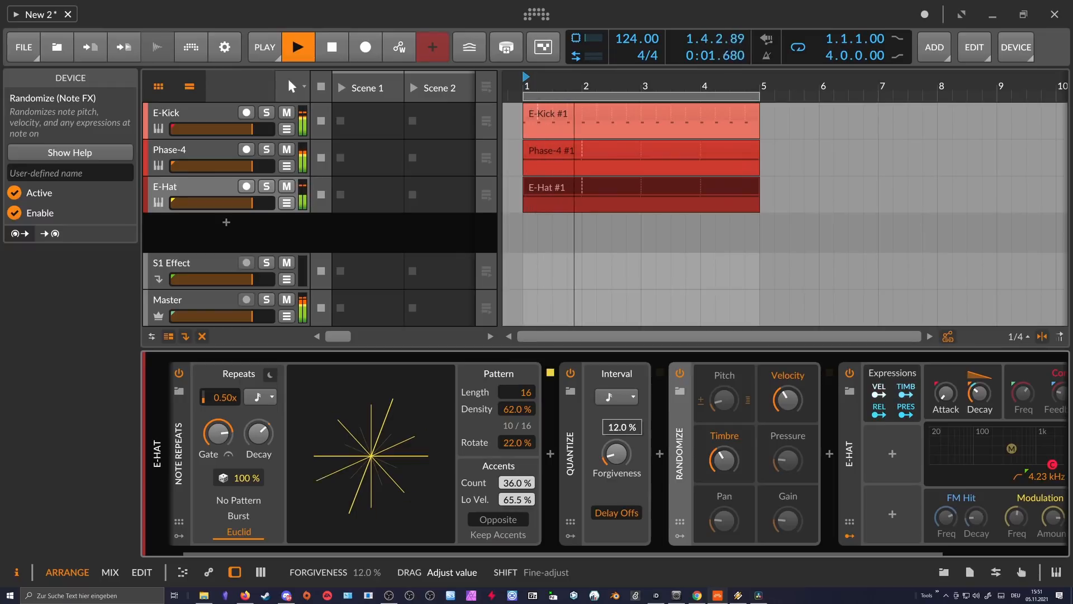
{"action": "key", "text": "space"}
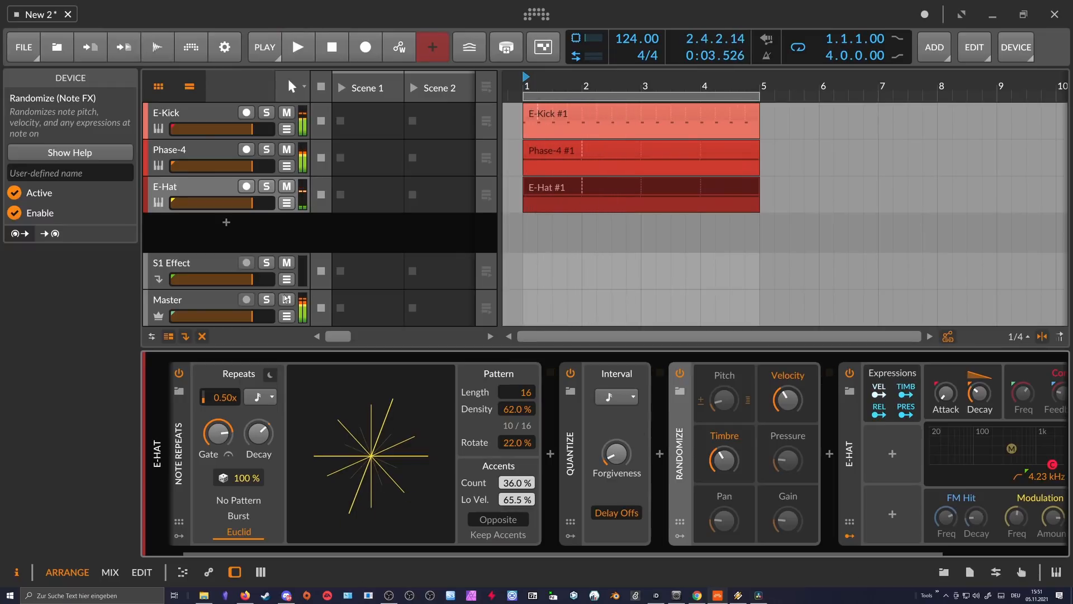
- Add a new instrument track below E-Hat with the E-Clap device
{"action": "left_click", "coordinate": [237, 225]}
{"action": "double_click", "coordinate": [232, 223]}
{"action": "type", "text": "e-clap"}
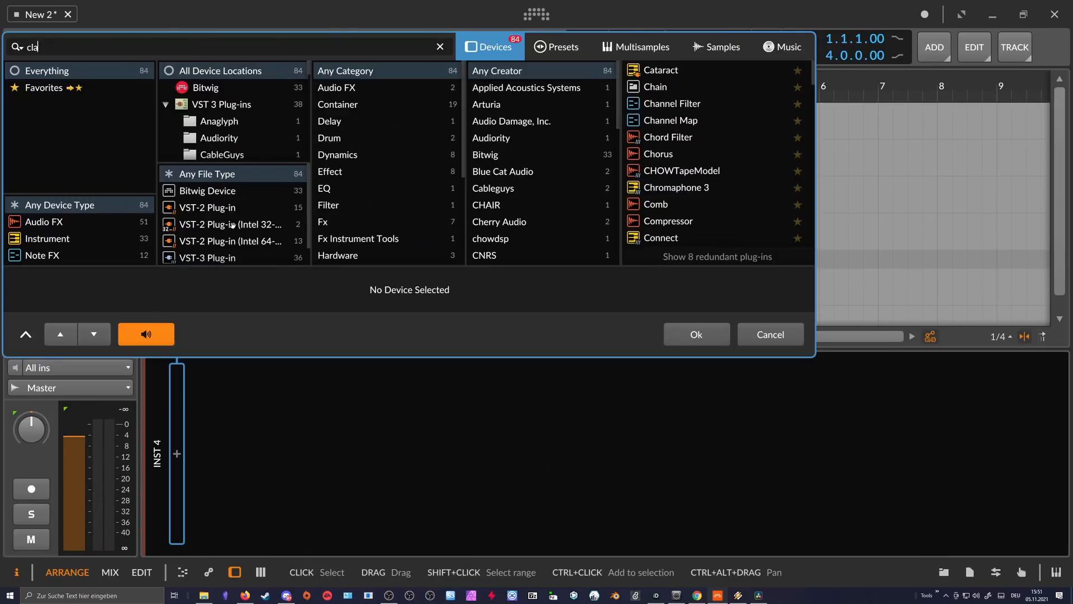
{"action": "key", "text": "Return"}
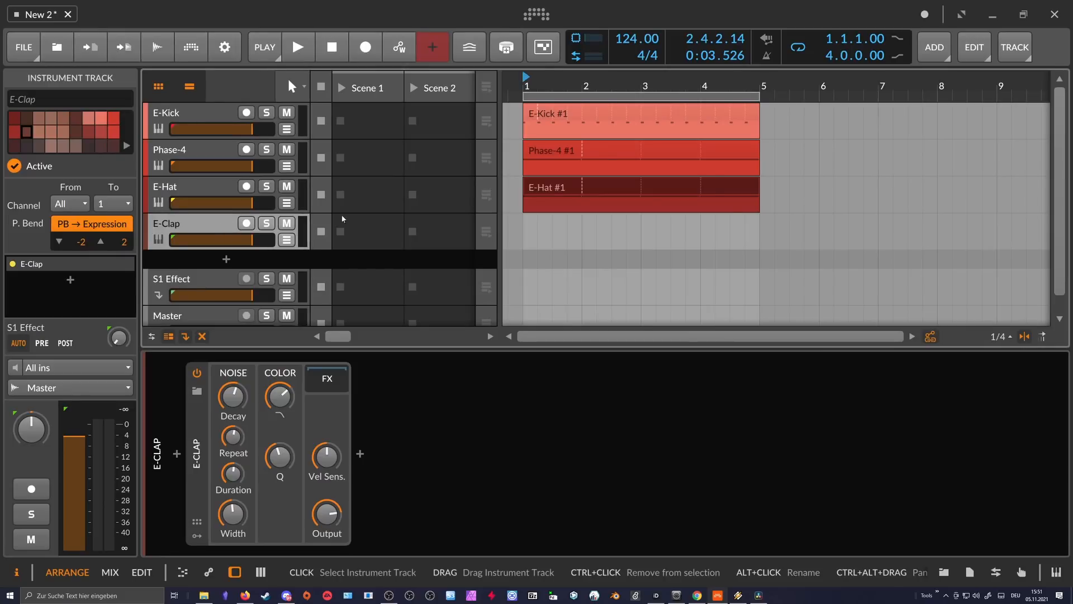
{"action": "left_click_drag", "start_coordinate": [552, 87], "coordinate": [553, 115]}
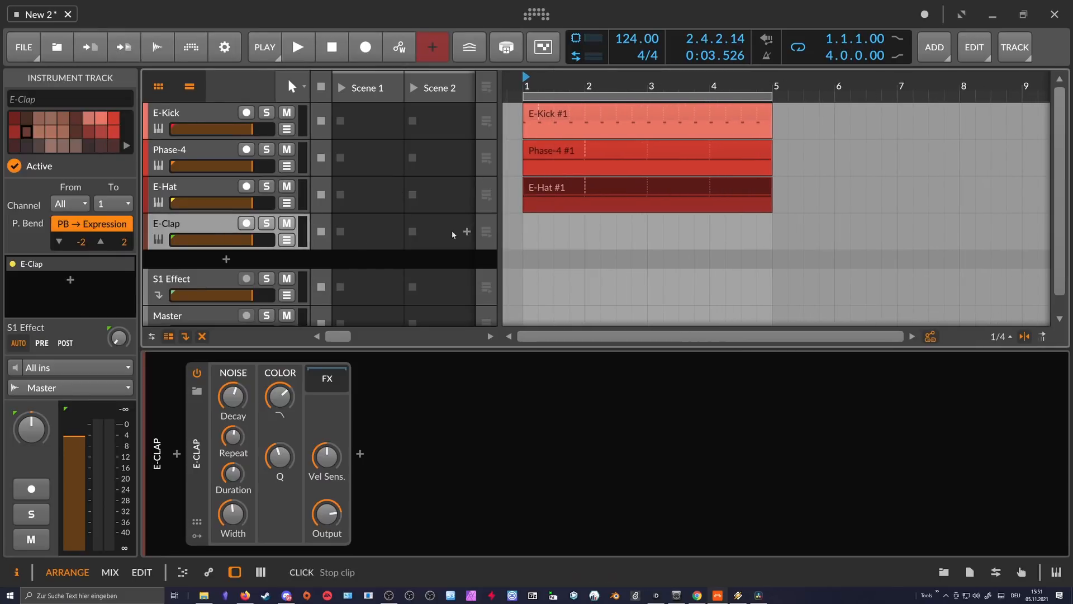
{"action": "double_click", "coordinate": [533, 225]}
{"action": "left_click_drag", "start_coordinate": [581, 242], "coordinate": [772, 242]}
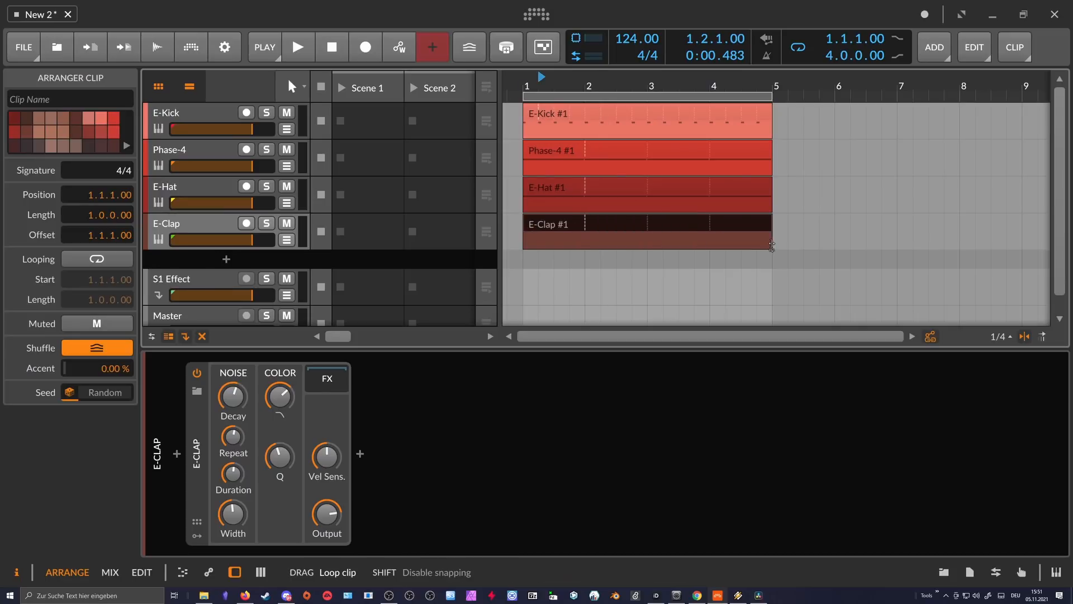
{"action": "left_click", "coordinate": [202, 221]}
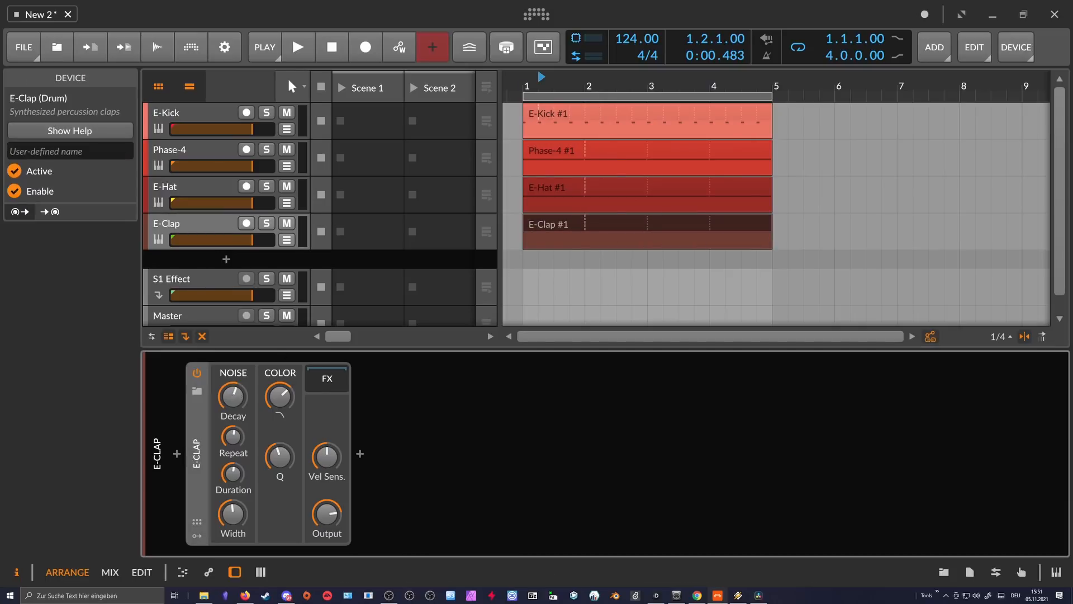
{"action": "left_click", "coordinate": [257, 208]}
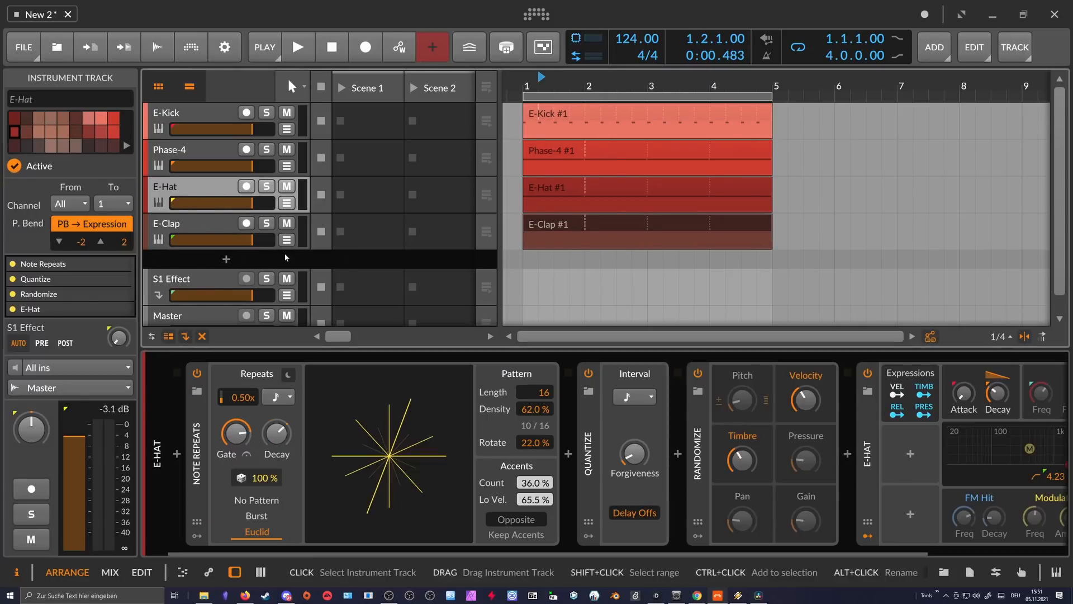
{"action": "left_click", "coordinate": [560, 226]}
{"action": "key", "text": "Delete"}
- Copy the E-Hat clip onto the E-Clap track at bar 1 and show the E-Hat track's device chain
{"action": "left_click_drag", "start_coordinate": [545, 186], "coordinate": [548, 228]}
{"action": "left_click", "coordinate": [201, 221]}
{"action": "left_click", "coordinate": [203, 190]}
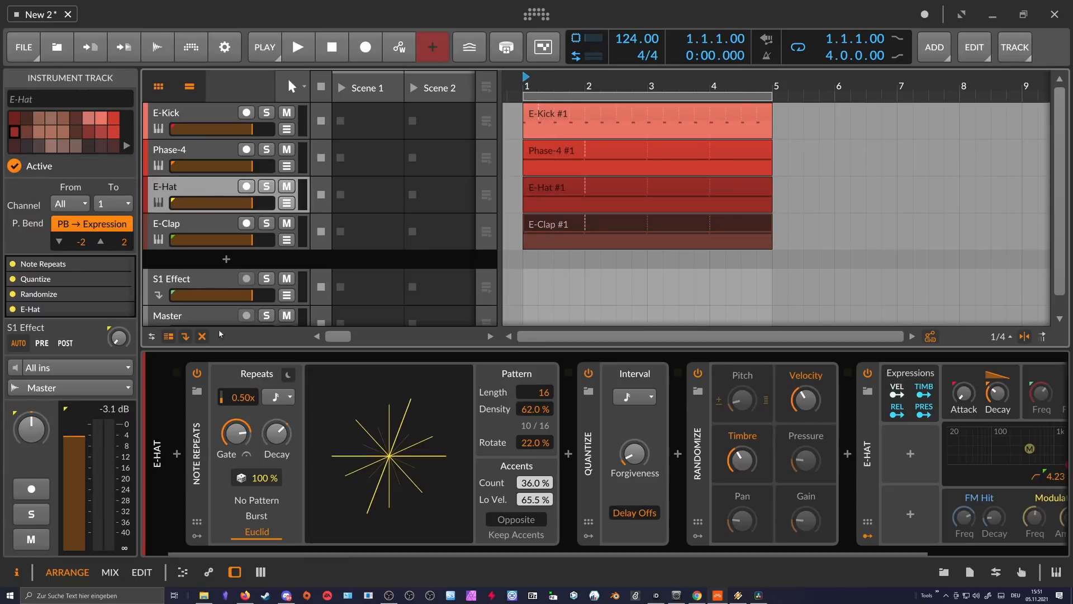
- Copy the Note Repeats device from E-Hat onto E-Clap, enable it, set its pattern density to 20.1 %, and start playback
{"action": "left_click_drag", "start_coordinate": [200, 447], "coordinate": [180, 433]}
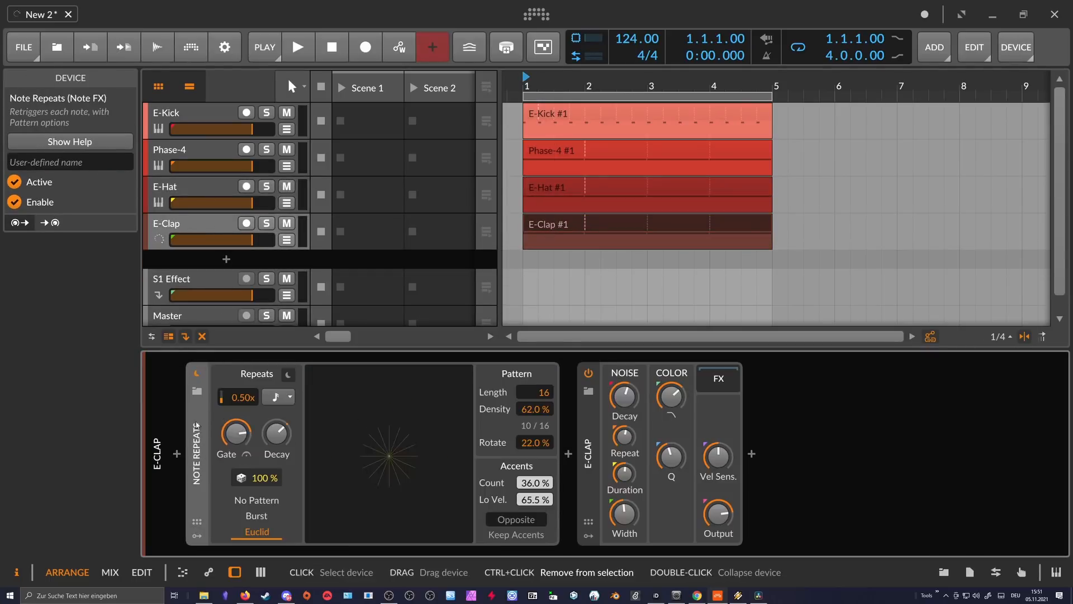
{"action": "left_click_drag", "start_coordinate": [499, 422], "coordinate": [499, 447]}
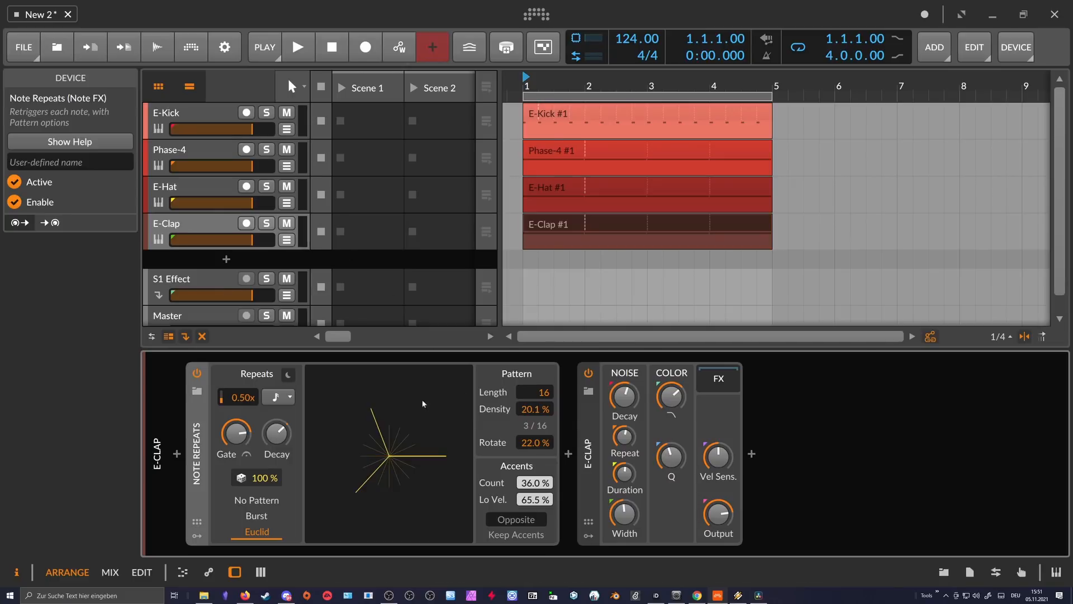
{"action": "key", "text": "space"}
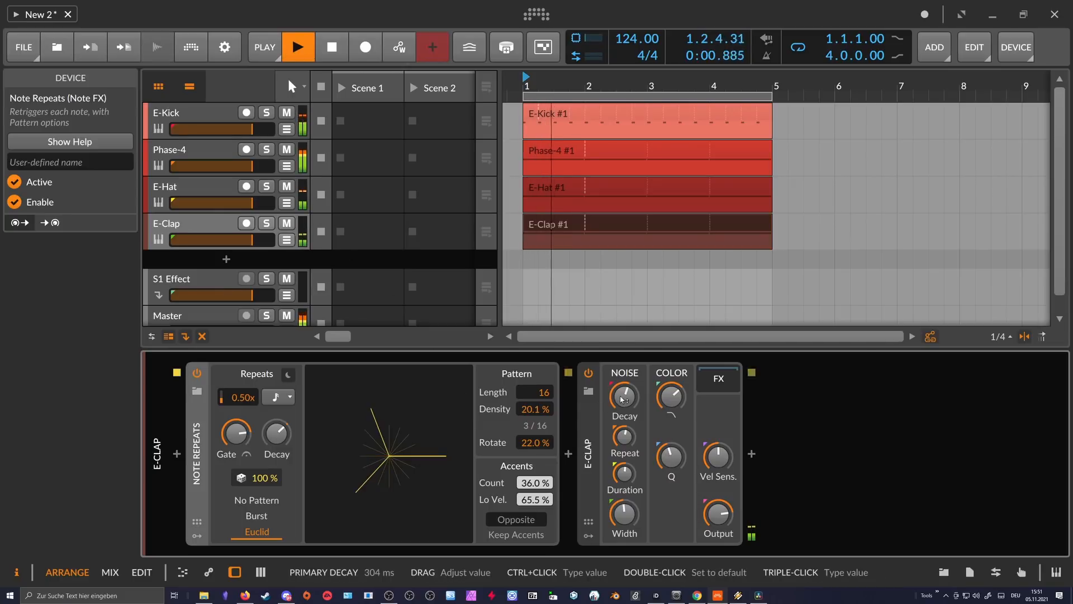
- Set the clap's Note Repeats to 14.8 % density, 1.00x rate and 25 % rotation
{"action": "left_click_drag", "start_coordinate": [534, 409], "coordinate": [535, 417]}
{"action": "double_click", "coordinate": [250, 399]}
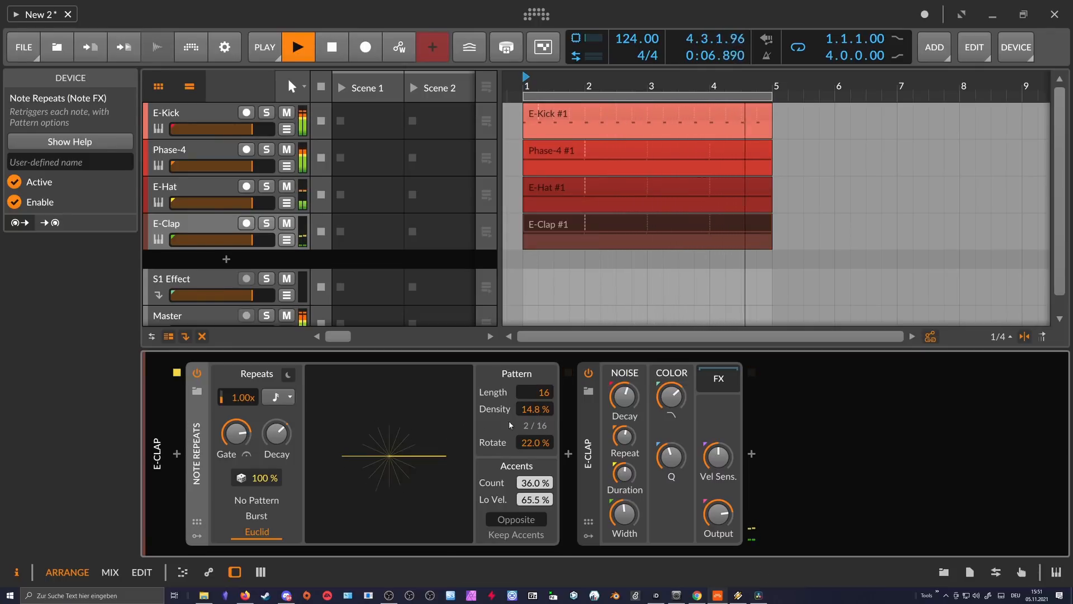
{"action": "left_click", "coordinate": [534, 446], "text": "ctrl"}
{"action": "type", "text": "25"}
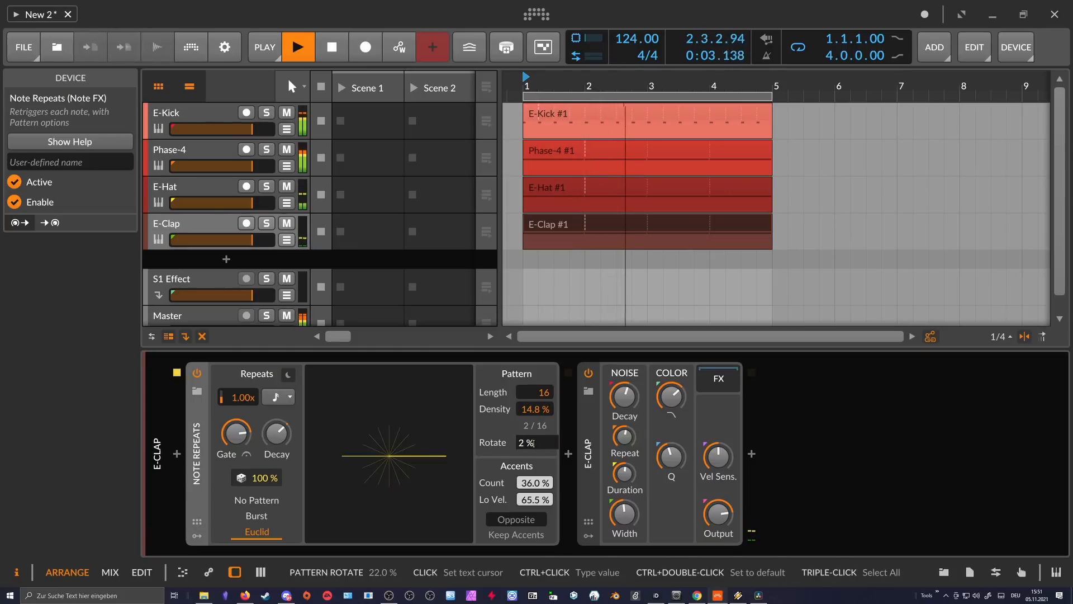
{"action": "key", "text": "Return"}
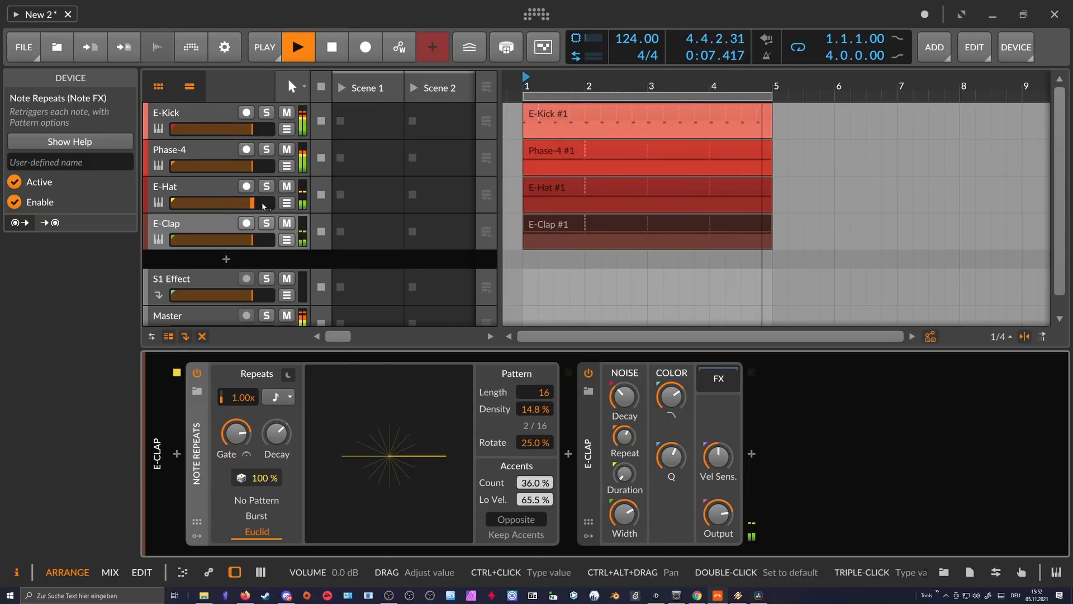
- Show the Phase-4 track's devices and vary its Note Repeats density during playback, settling on 32.0 %
{"action": "left_click", "coordinate": [213, 162]}
{"action": "key", "text": "space"}
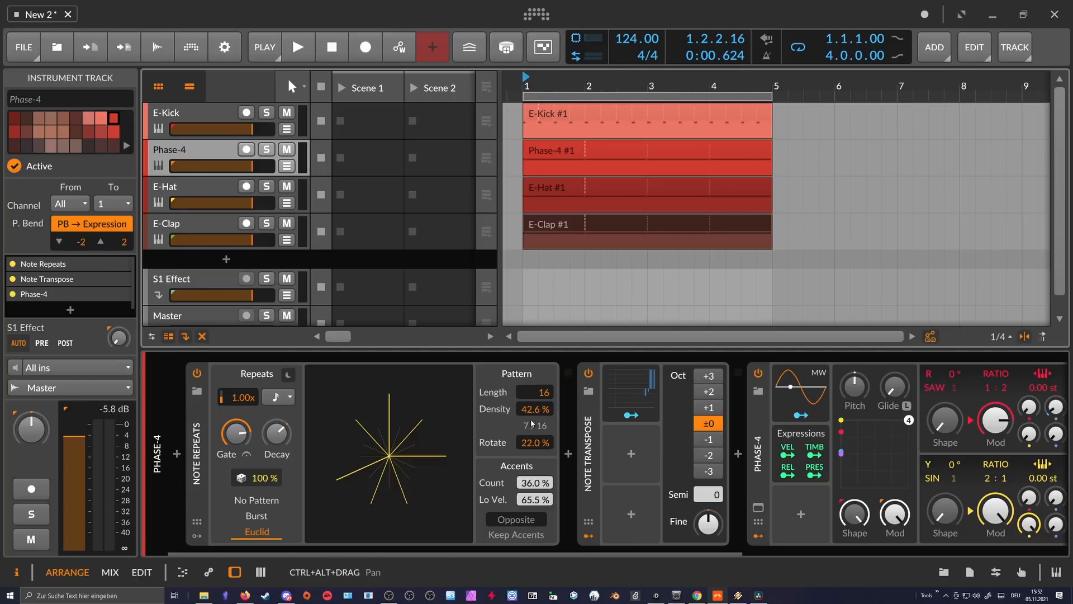
{"action": "key", "text": "space"}
{"action": "left_click_drag", "start_coordinate": [533, 410], "coordinate": [533, 441]}
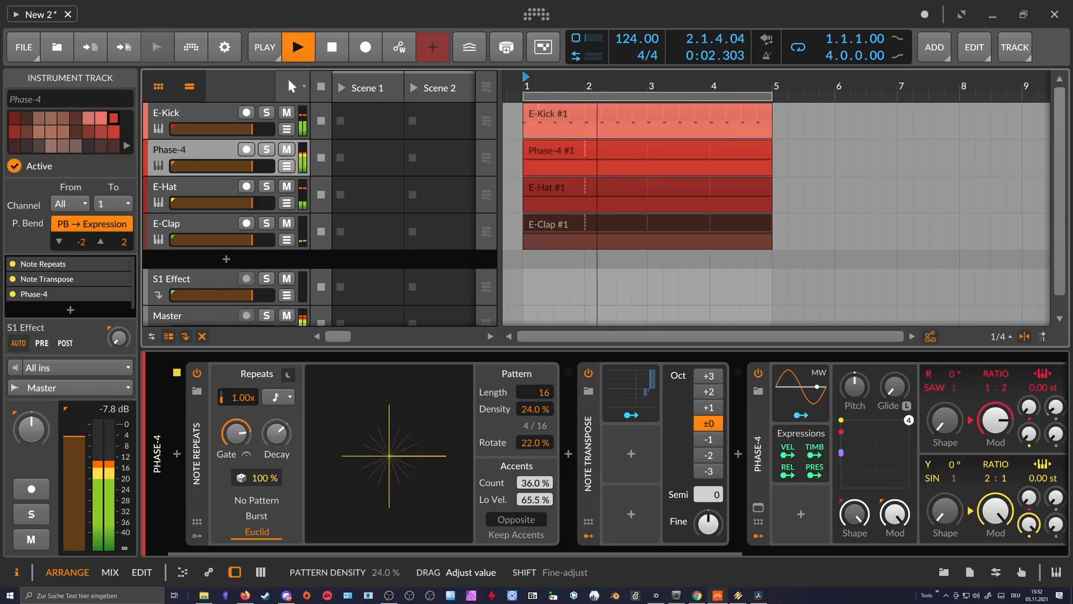
{"action": "left_click_drag", "start_coordinate": [532, 407], "coordinate": [534, 346]}
{"action": "left_click_drag", "start_coordinate": [534, 411], "coordinate": [504, 464]}
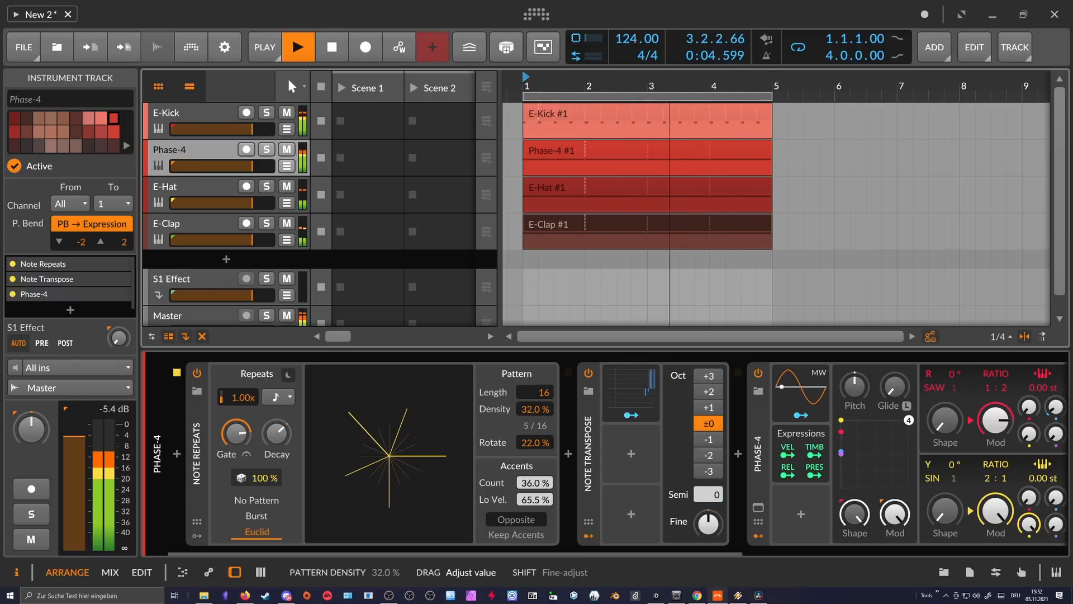
- Return the Phase-4 repeat rate to 1.00x, set the pattern to 40.3 % density and 24.5 % rotation, and stop playback
{"action": "left_click_drag", "start_coordinate": [241, 398], "coordinate": [241, 437]}
{"action": "double_click", "coordinate": [241, 397]}
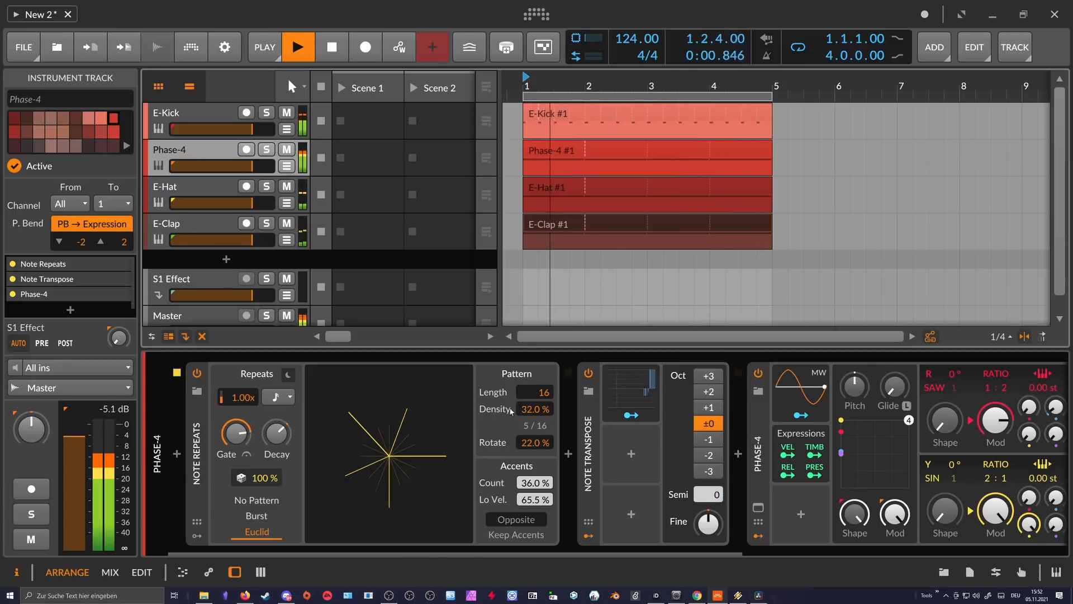
{"action": "left_click_drag", "start_coordinate": [539, 418], "coordinate": [519, 447]}
{"action": "key", "text": "space"}
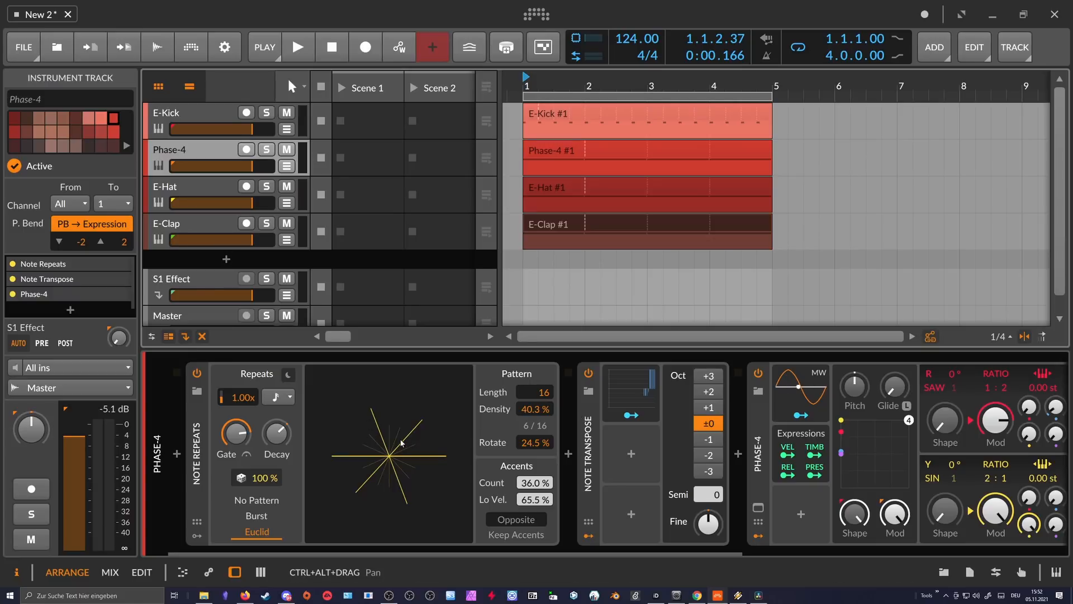
- Set the Phase-4 pattern rotation to 0.00 % and briefly audition the start of the loop
{"action": "left_click_drag", "start_coordinate": [540, 445], "coordinate": [540, 448]}
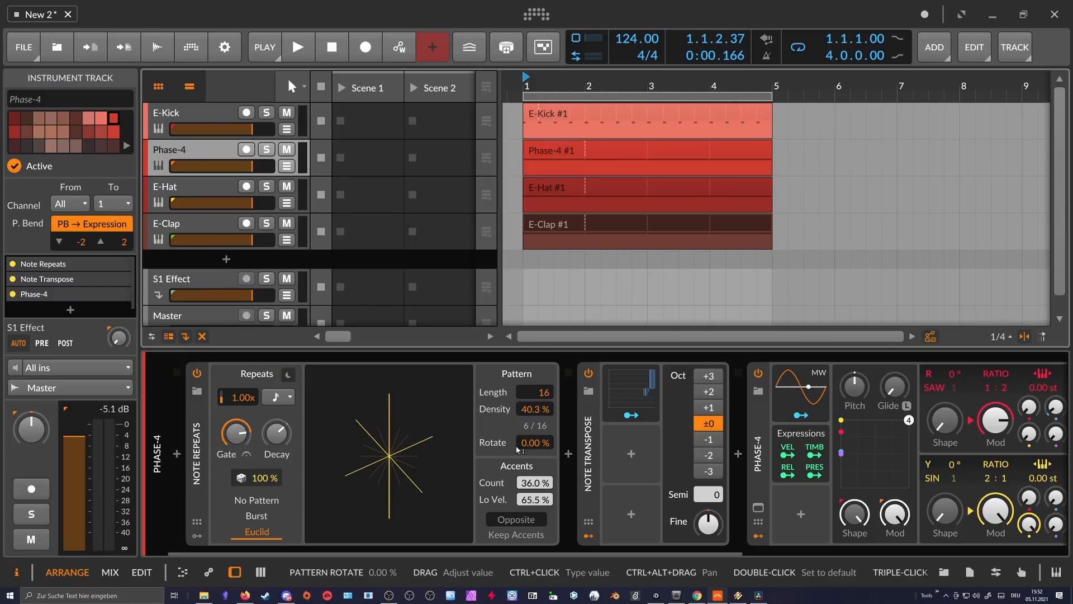
{"action": "key", "text": "space"}
{"action": "key", "text": "space"}
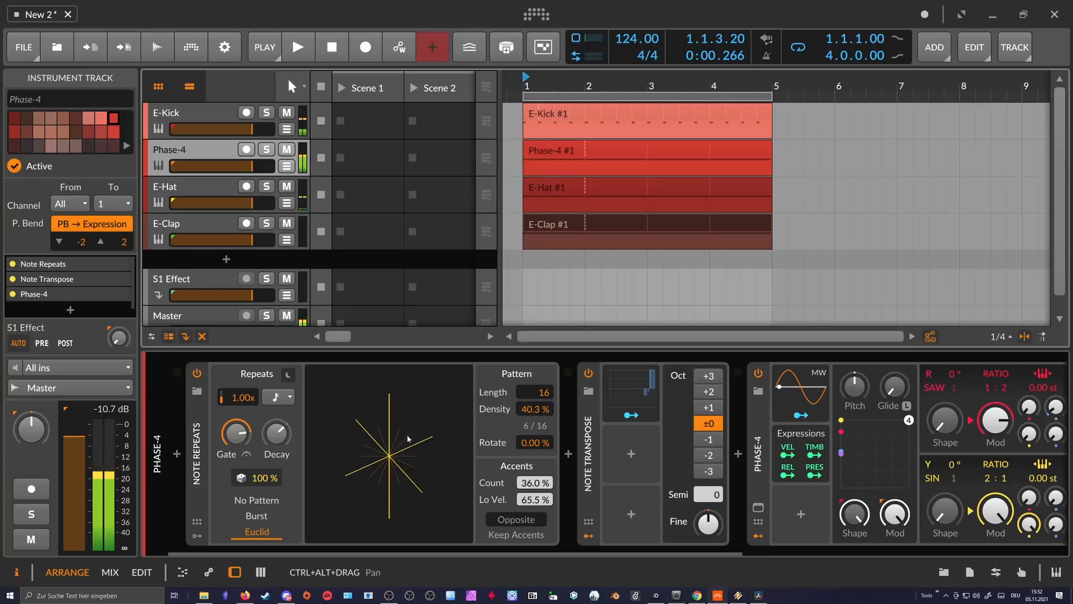
{"action": "key", "text": "space"}
{"action": "key", "text": "space"}
- Adjust the Phase-4 pattern rotation to 5.50 %, repeatedly auditioning the loop start to compare positions
{"action": "left_click_drag", "start_coordinate": [534, 444], "coordinate": [533, 429]}
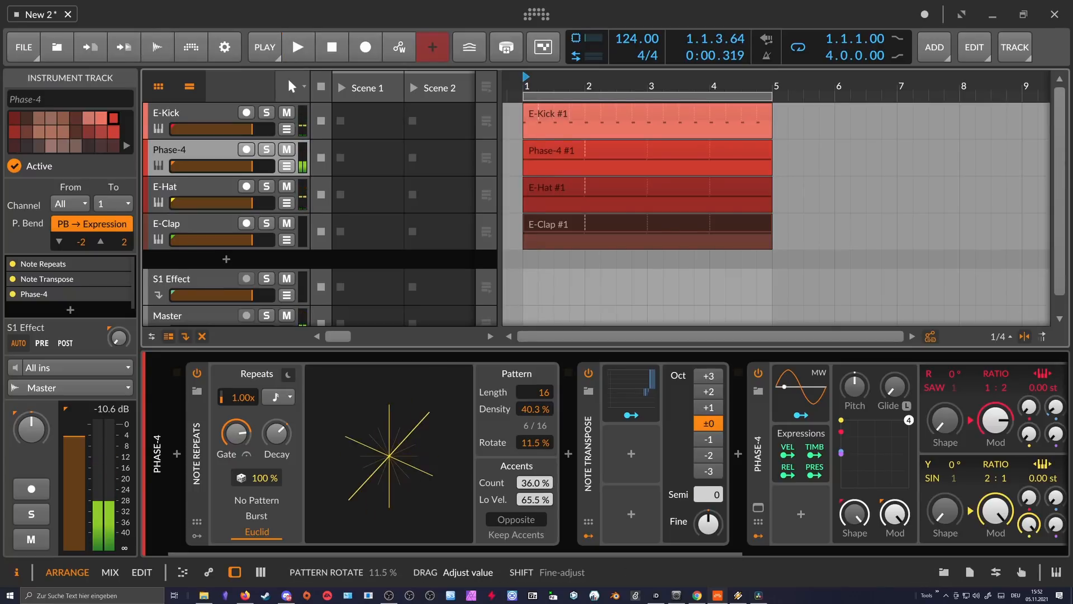
{"action": "key", "text": "space"}
{"action": "key", "text": "space"}
{"action": "key", "text": "space"}
{"action": "key", "text": "space"}
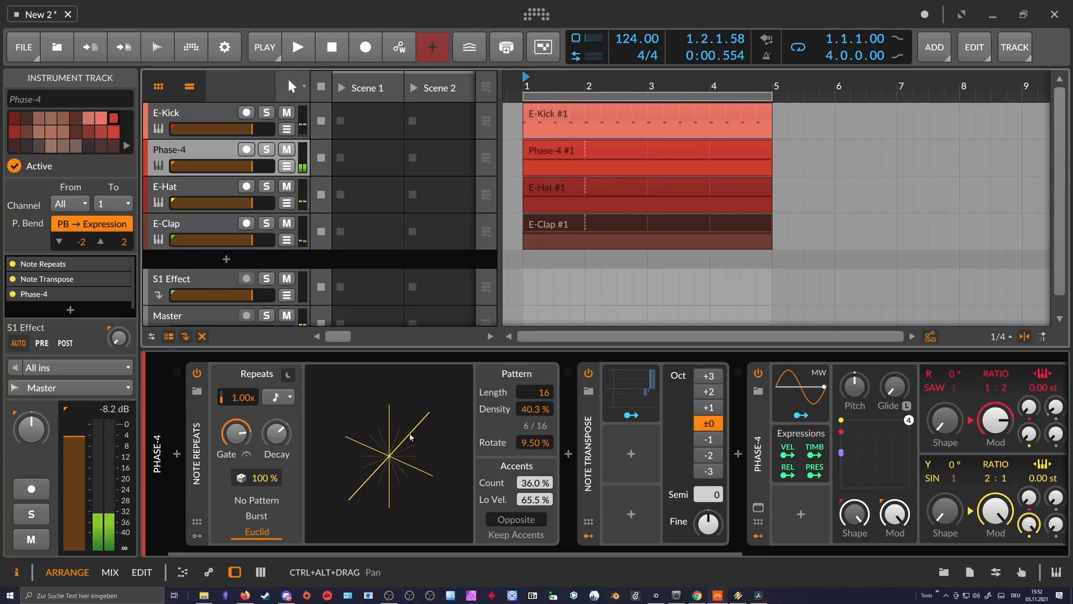
{"action": "key", "text": "space"}
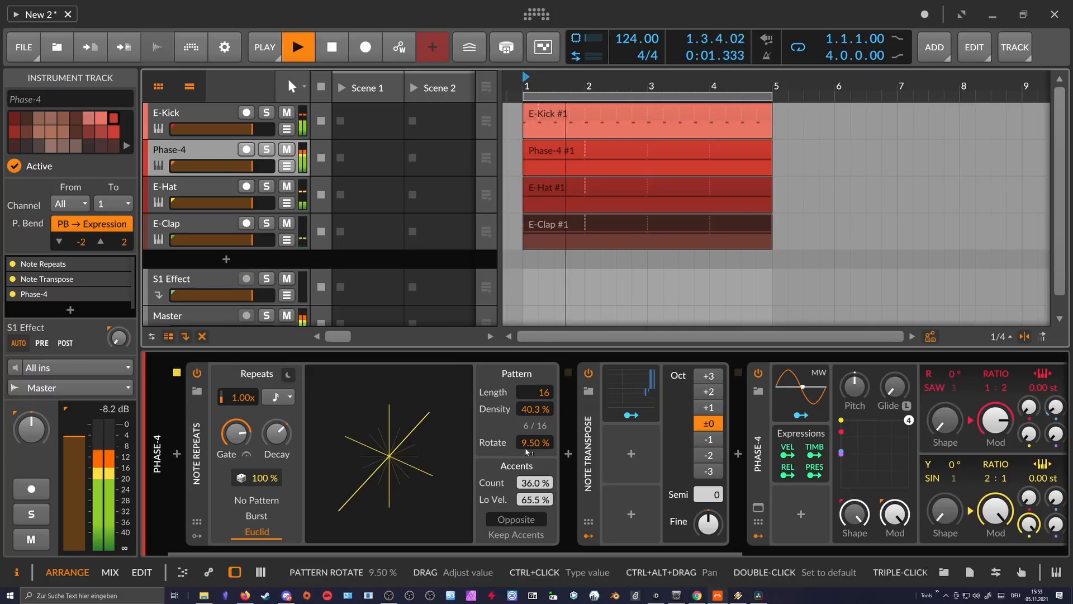
{"action": "scroll", "coordinate": [530, 448], "scroll_direction": "down", "scroll_amount": 4}
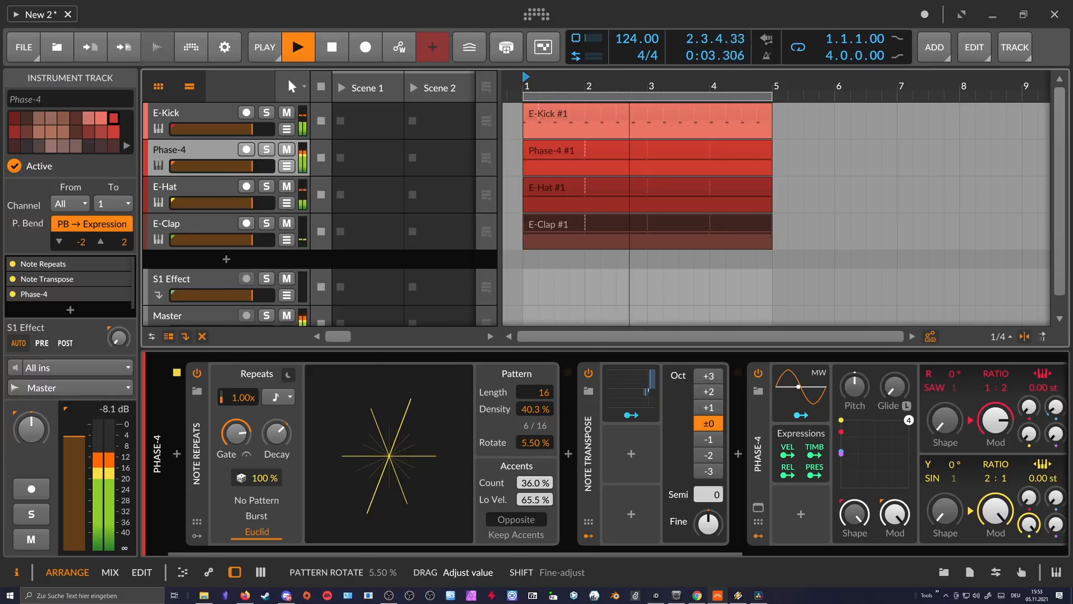
- Shorten the Phase-4 Note Repeats pattern length to 8 and audition the loop, then stop playback
{"action": "key", "text": "space"}
{"action": "left_click_drag", "start_coordinate": [539, 392], "coordinate": [539, 424]}
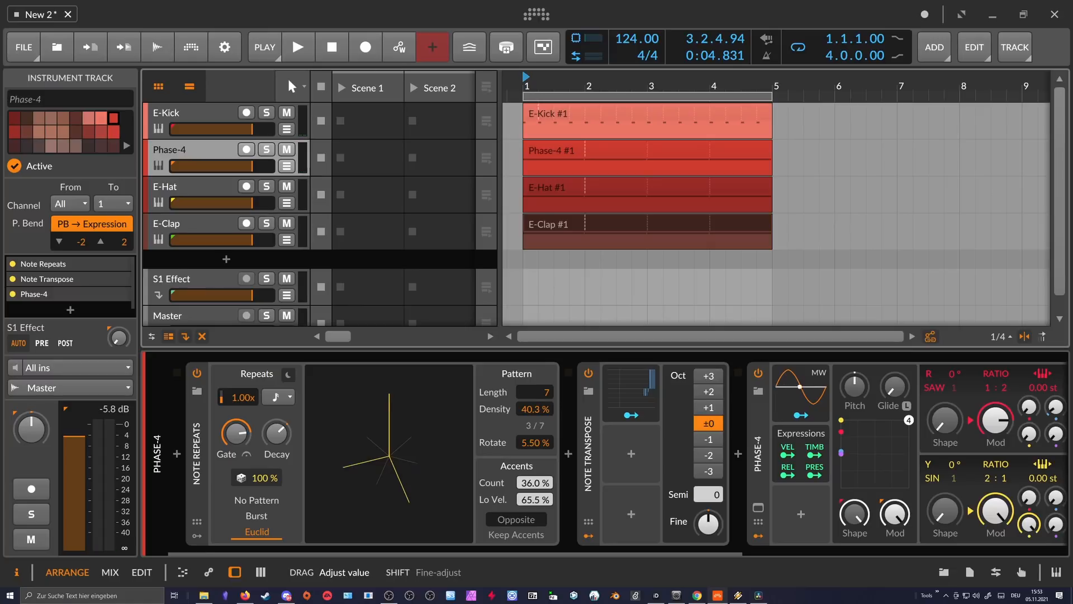
{"action": "key", "text": "space"}
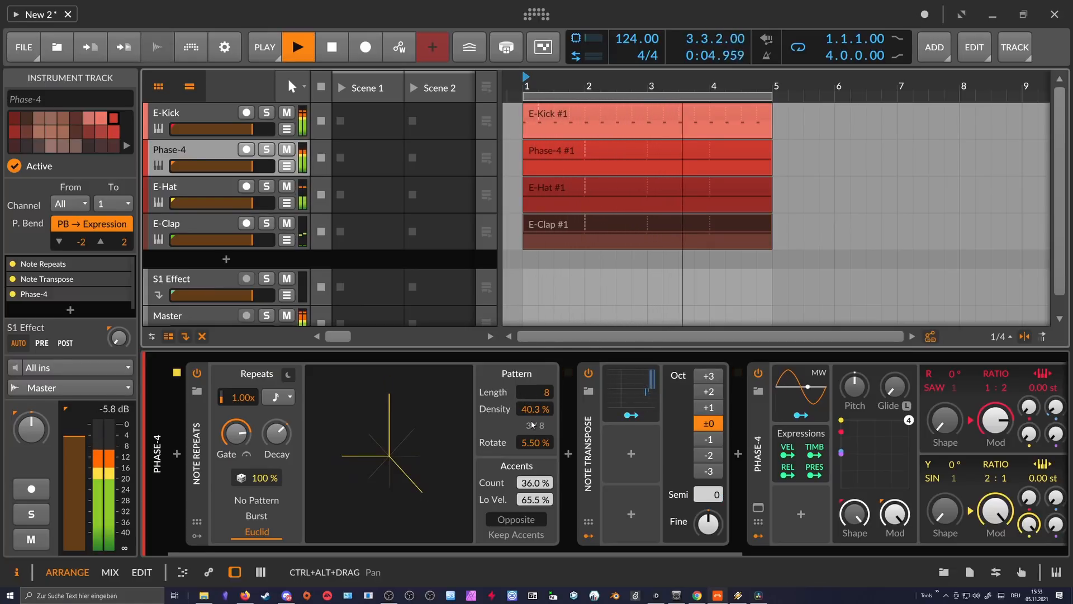
{"action": "key", "text": "space"}
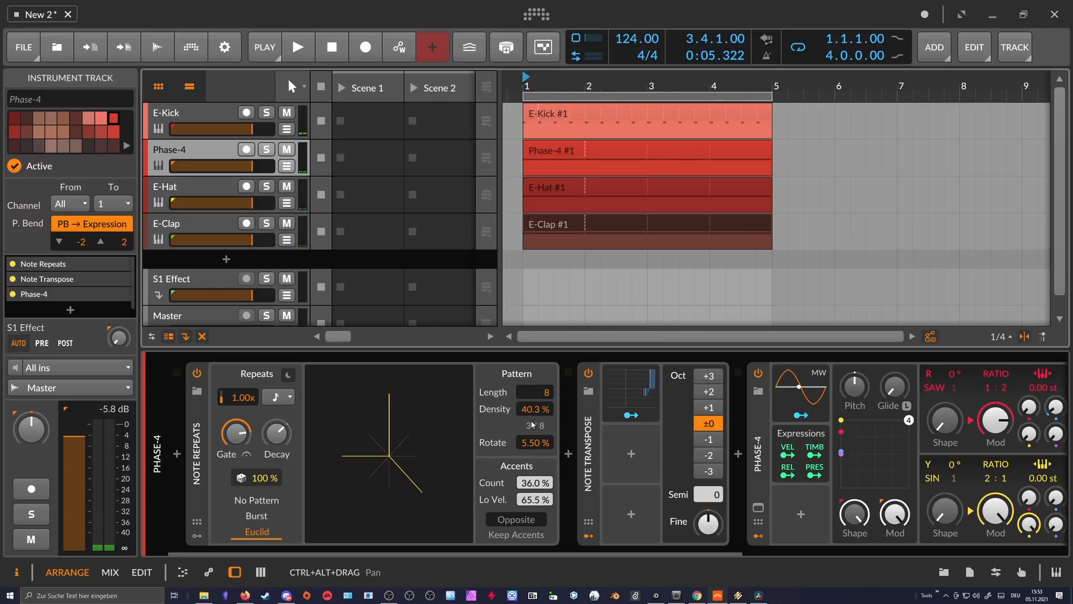
{"action": "left_click", "coordinate": [493, 380]}
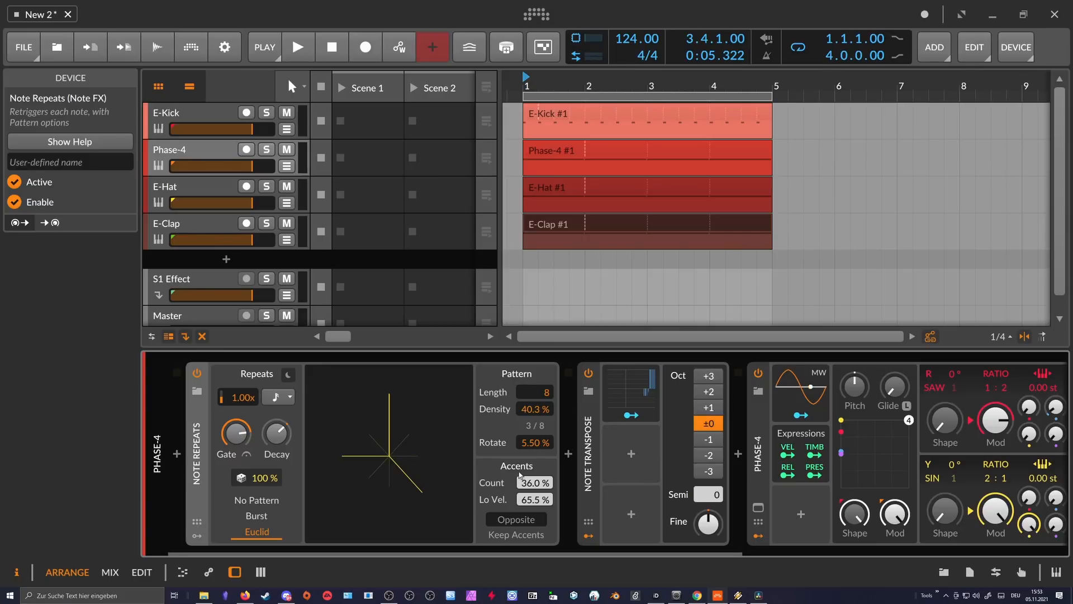
{"action": "left_click_drag", "start_coordinate": [497, 552], "coordinate": [391, 285]}
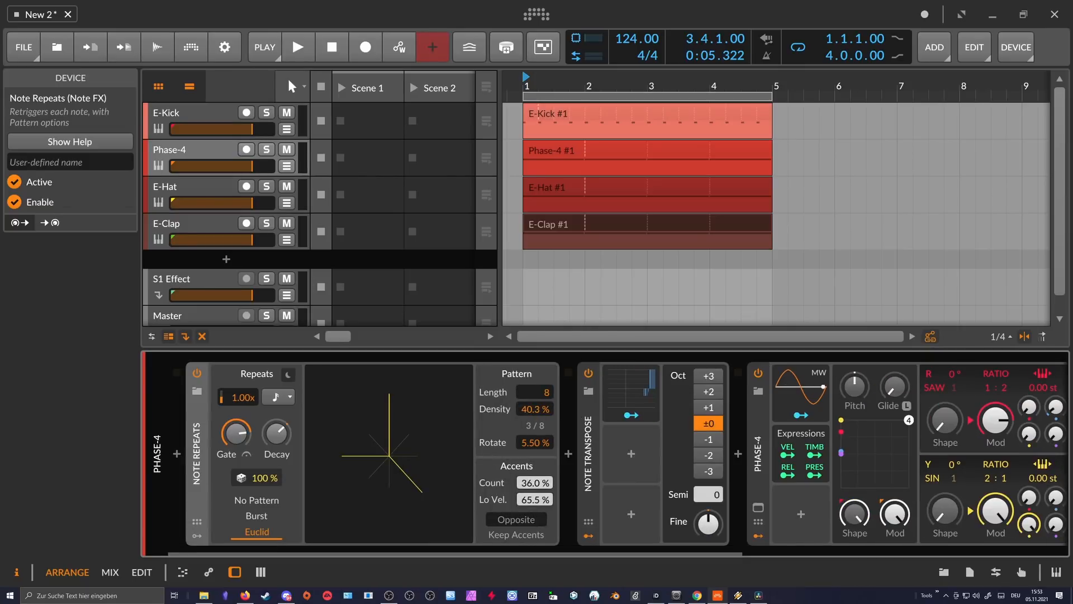